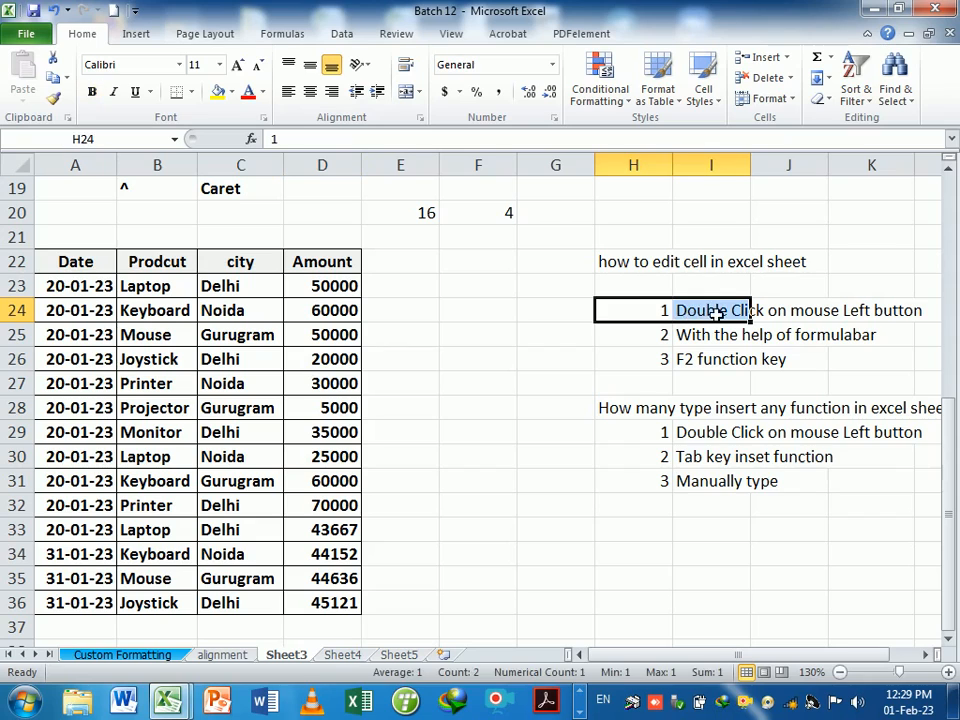
{"action": "left_click", "coordinate": [709, 311]}
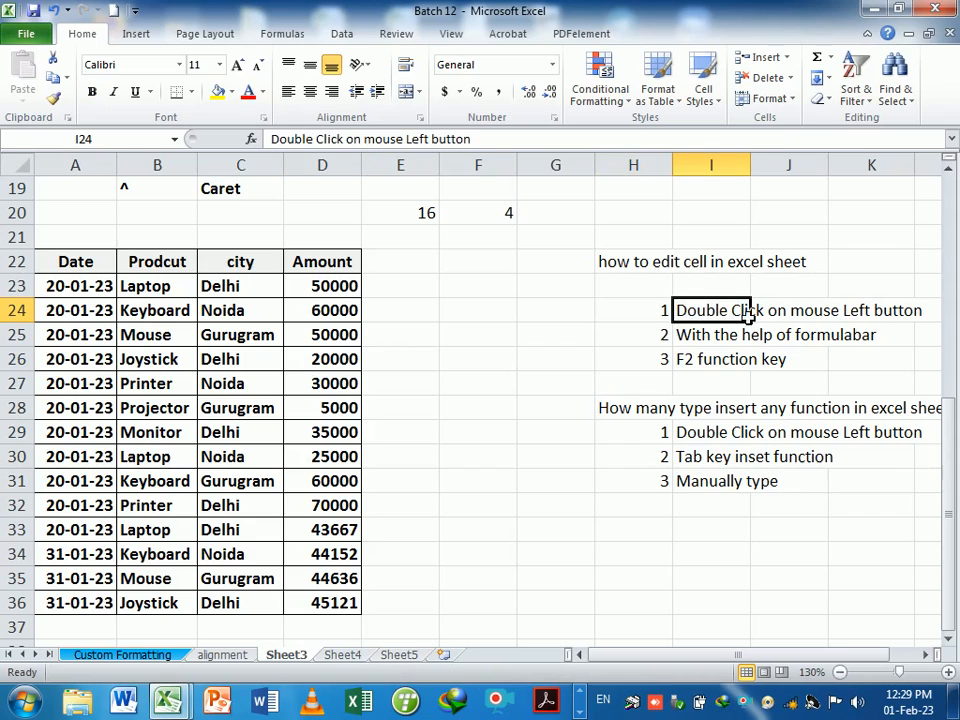
{"action": "left_click", "coordinate": [731, 379]}
{"action": "left_click", "coordinate": [705, 318]}
{"action": "type", "text": "gf"}
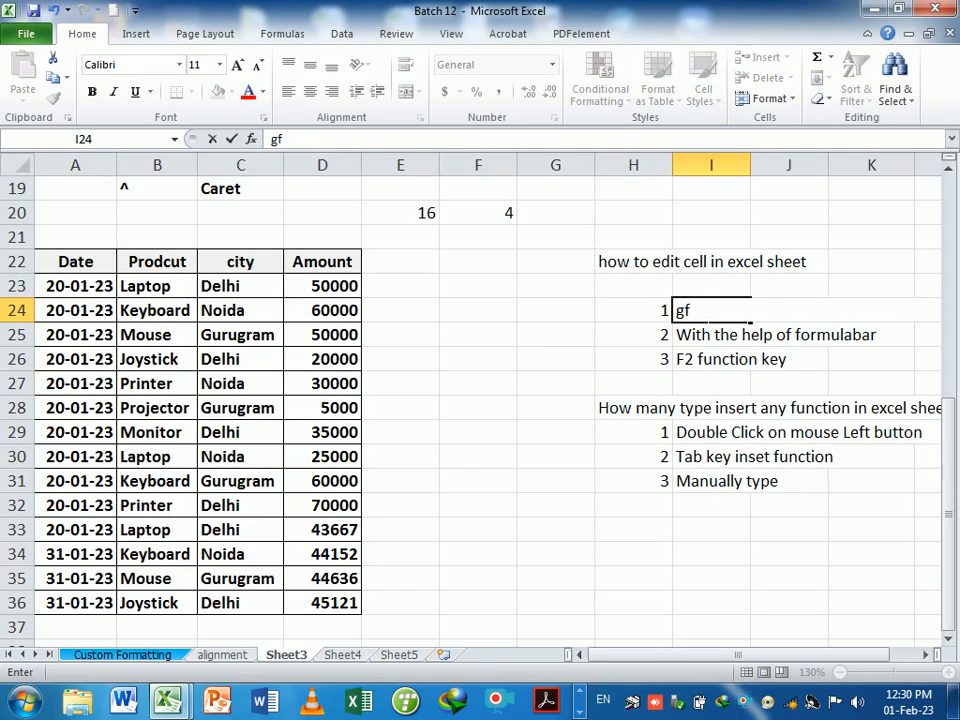
{"action": "key", "text": "Escape"}
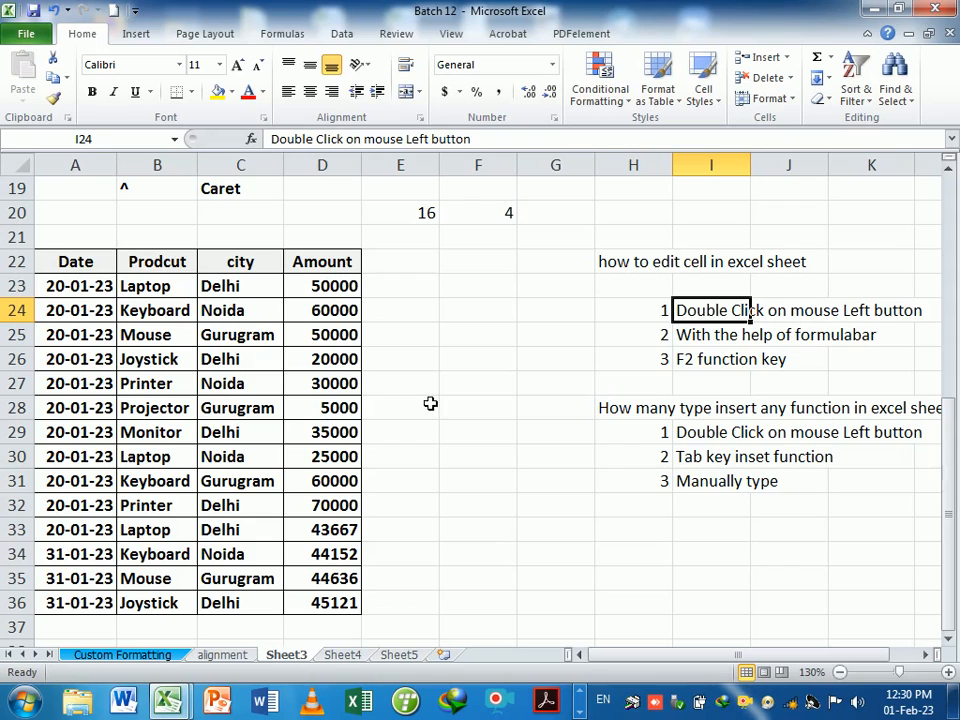
{"action": "left_click", "coordinate": [323, 418]}
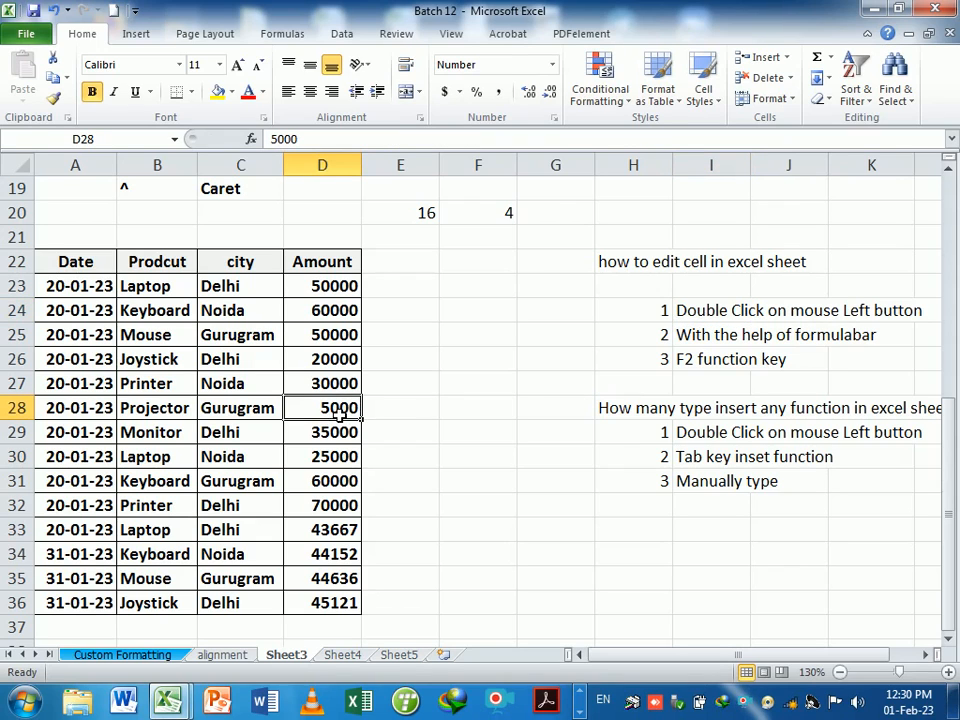
{"action": "type", "text": "0"}
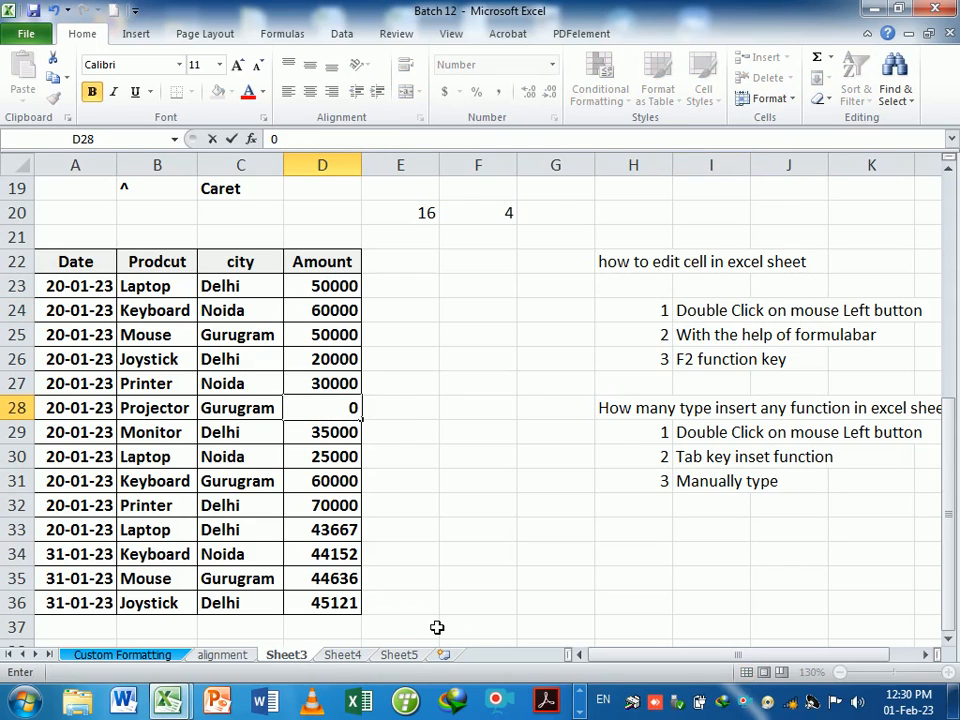
{"action": "key", "text": "Escape"}
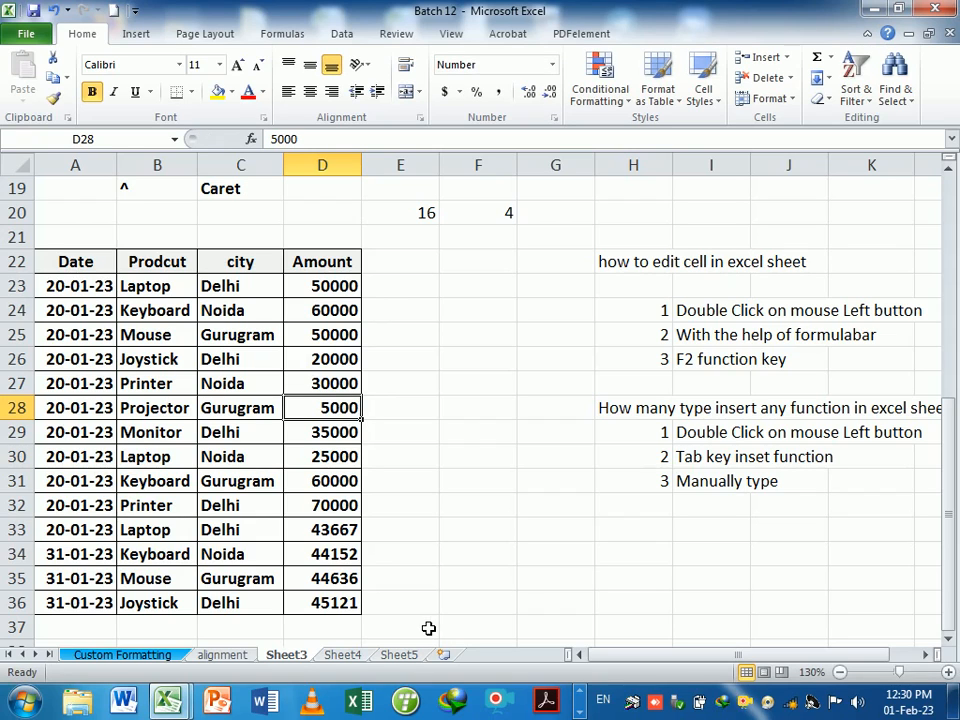
- Append a zero to the Projector row's amount in cell D28, making it 50000
{"action": "double_click", "coordinate": [356, 407]}
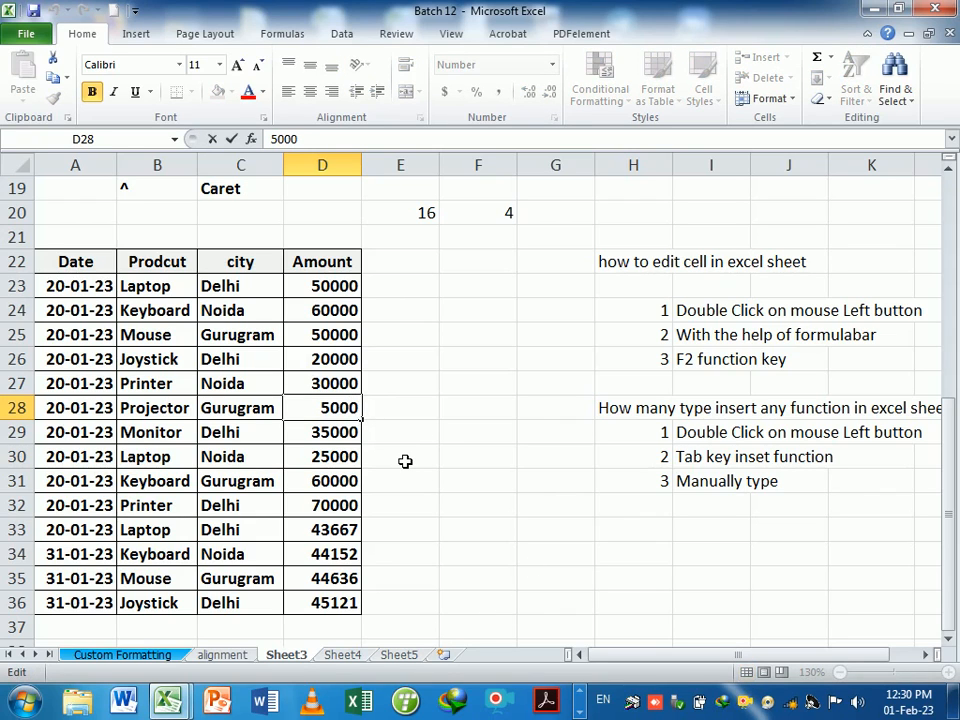
{"action": "type", "text": "0"}
{"action": "key", "text": "Return"}
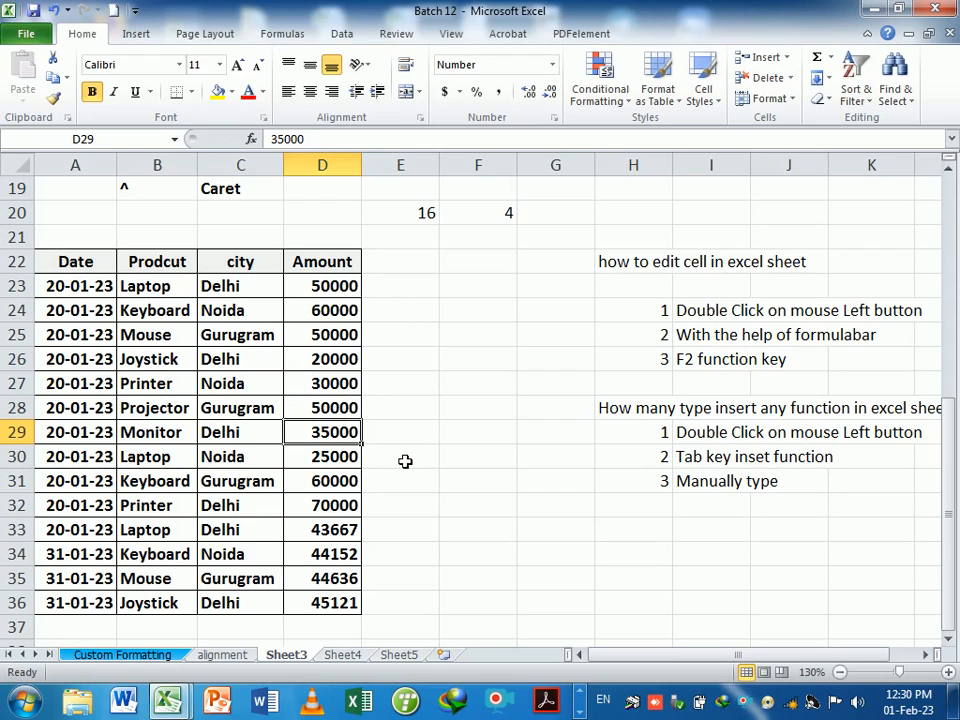
- Clear the existing amount in the last Joystick row, cell D36, and enter 70000
{"action": "left_click", "coordinate": [697, 335]}
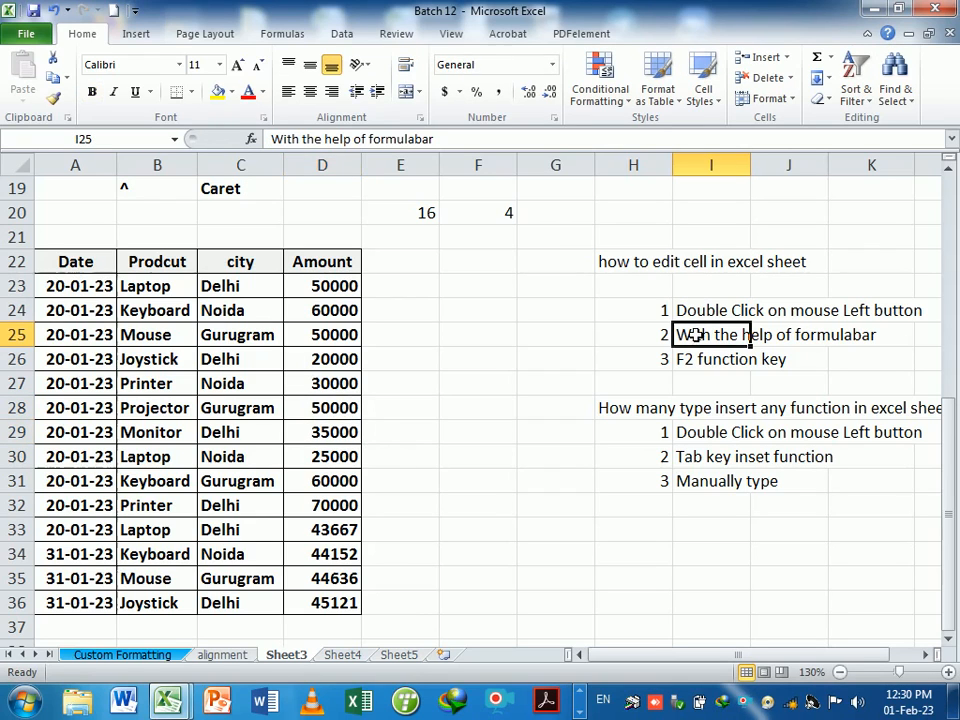
{"action": "left_click", "coordinate": [350, 612]}
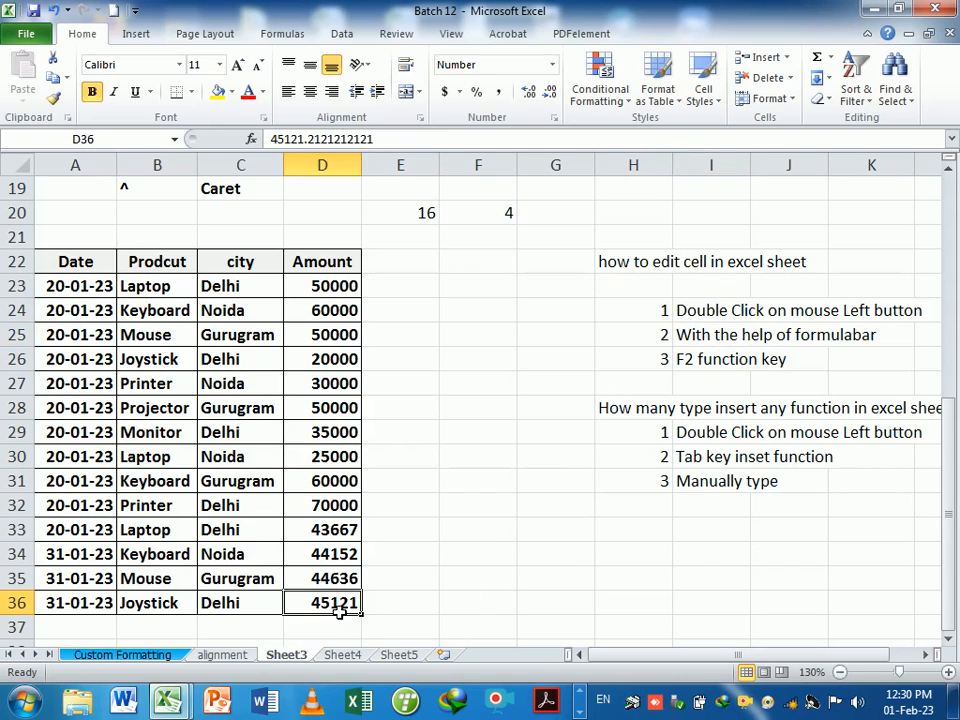
{"action": "key", "text": "F2"}
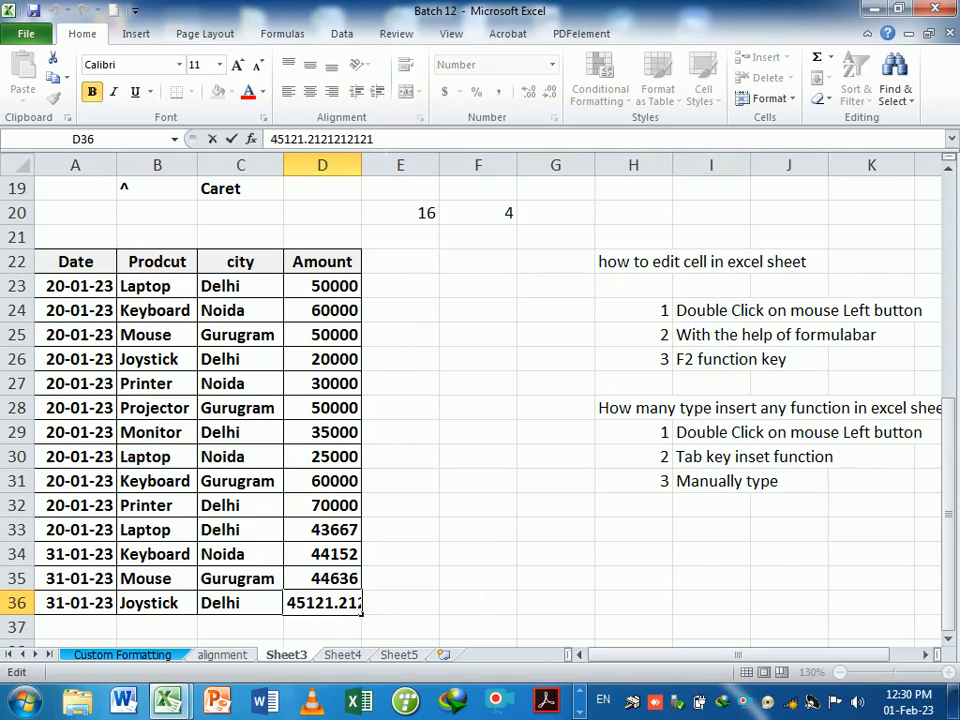
{"action": "key", "text": "BackSpace"}
{"action": "key", "text": "BackSpace"}
{"action": "key", "text": "BackSpace"}
{"action": "key", "text": "BackSpace"}
{"action": "key", "text": "BackSpace"}
{"action": "key", "text": "BackSpace"}
{"action": "key", "text": "BackSpace"}
{"action": "key", "text": "BackSpace"}
{"action": "key", "text": "BackSpace"}
{"action": "key", "text": "BackSpace"}
{"action": "key", "text": "BackSpace"}
{"action": "key", "text": "BackSpace"}
{"action": "key", "text": "BackSpace"}
{"action": "key", "text": "BackSpace"}
{"action": "key", "text": "BackSpace"}
{"action": "key", "text": "BackSpace"}
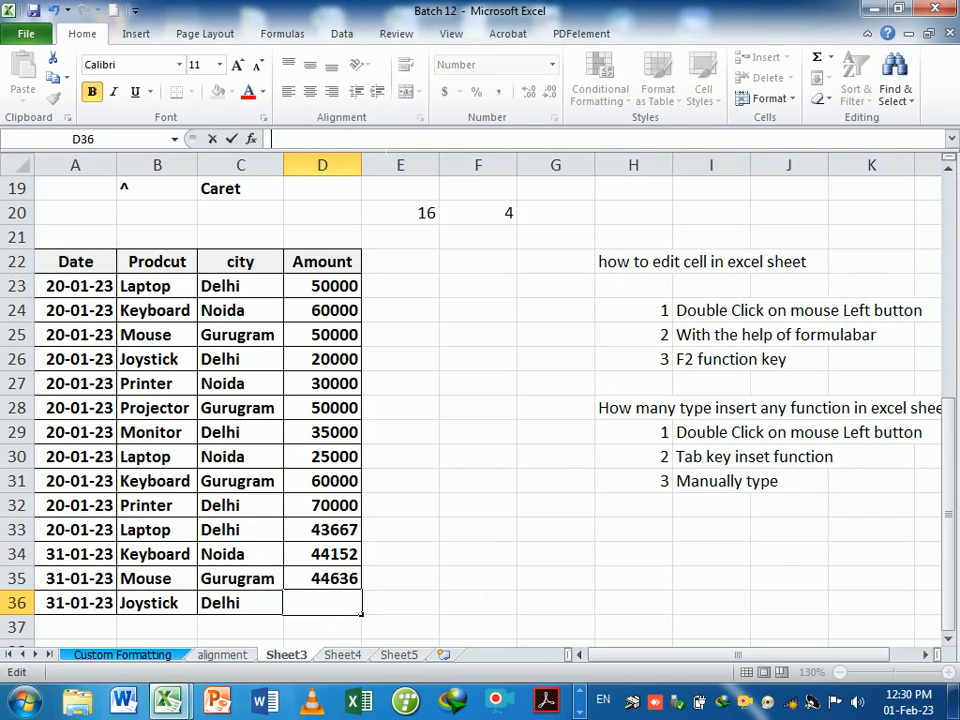
{"action": "type", "text": "70000"}
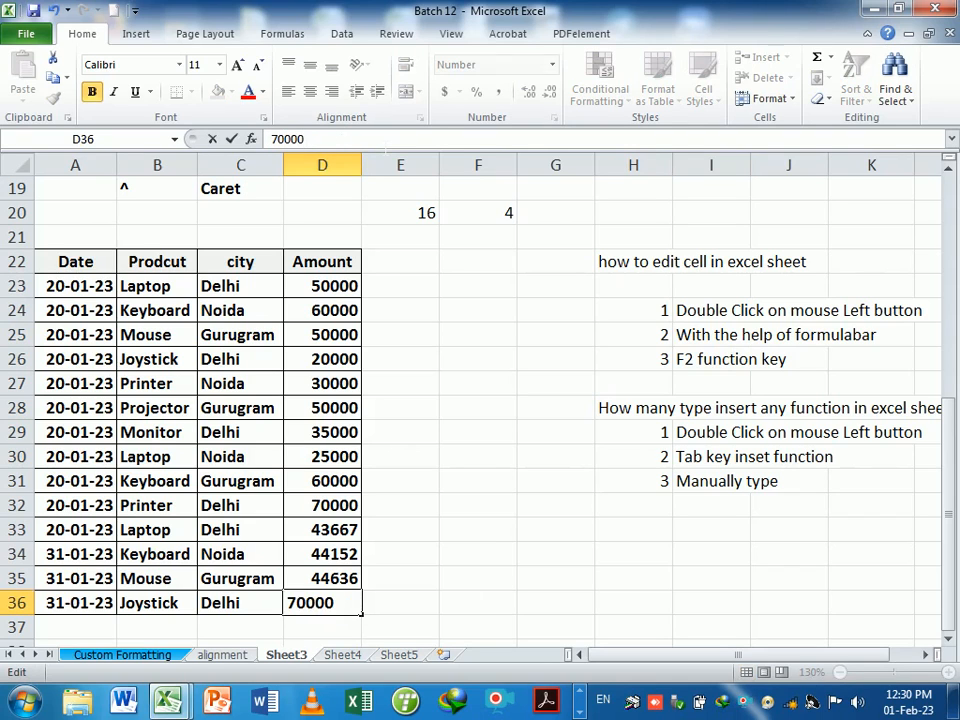
{"action": "key", "text": "Return"}
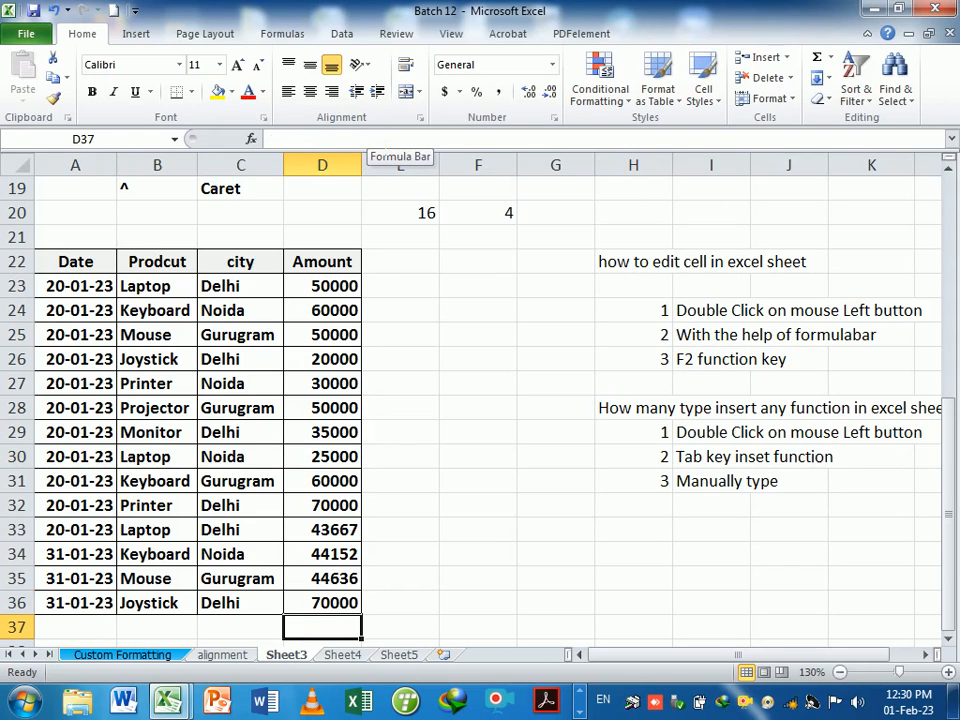
- Overwrite the amount in cell D36 with 71000
{"action": "key", "text": "Up"}
{"action": "type", "text": "71000"}
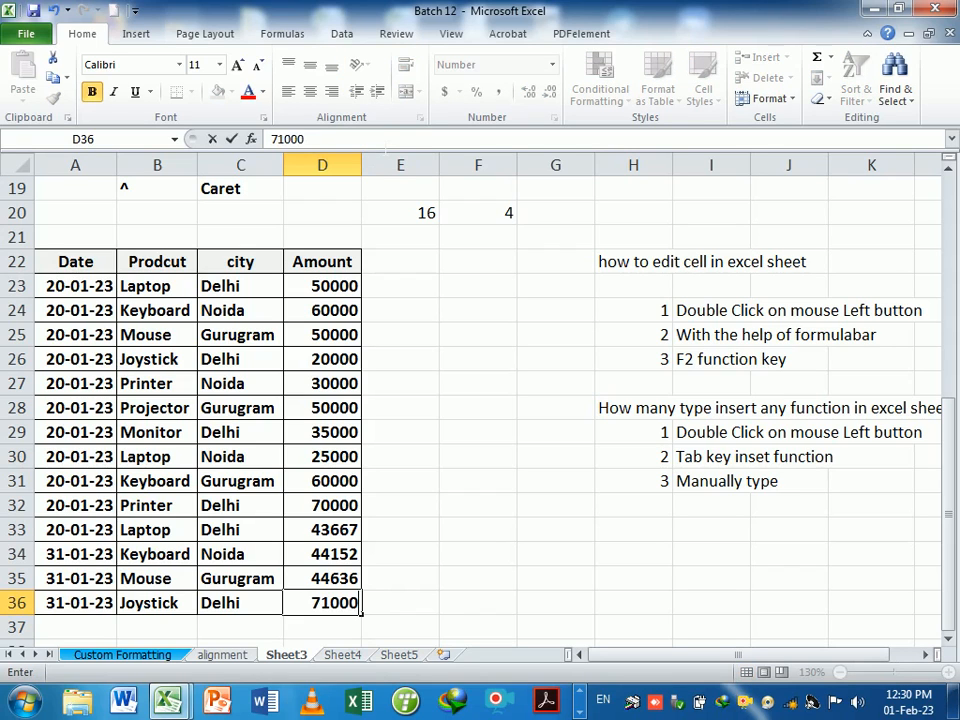
{"action": "key", "text": "Return"}
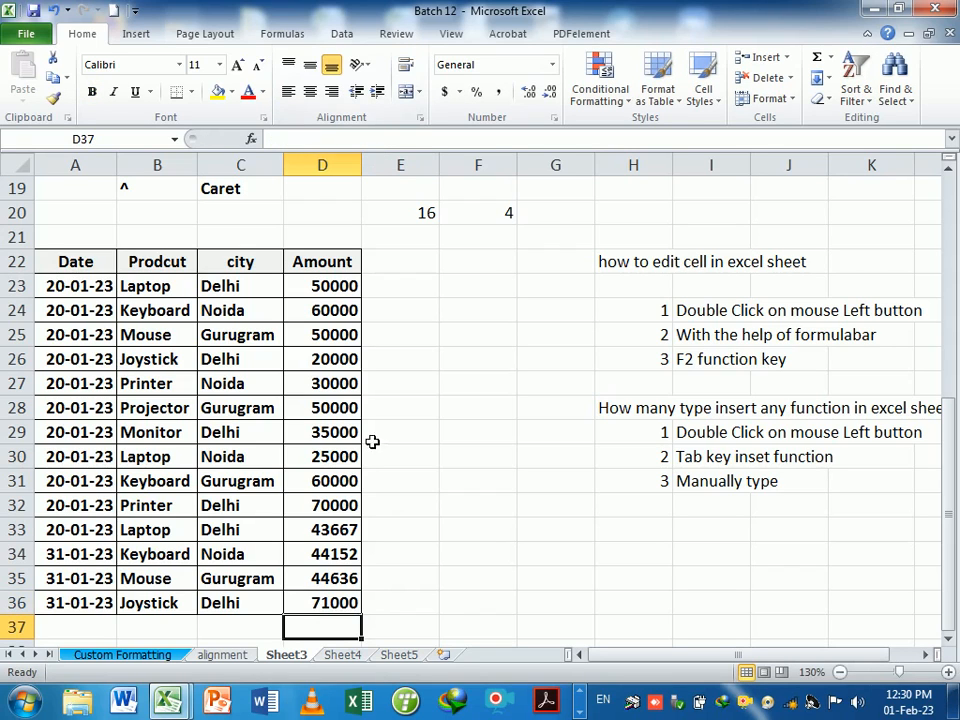
- Edit the second digit of the amount in cell D36 through the formula bar, making it 70000
{"action": "left_click", "coordinate": [317, 606]}
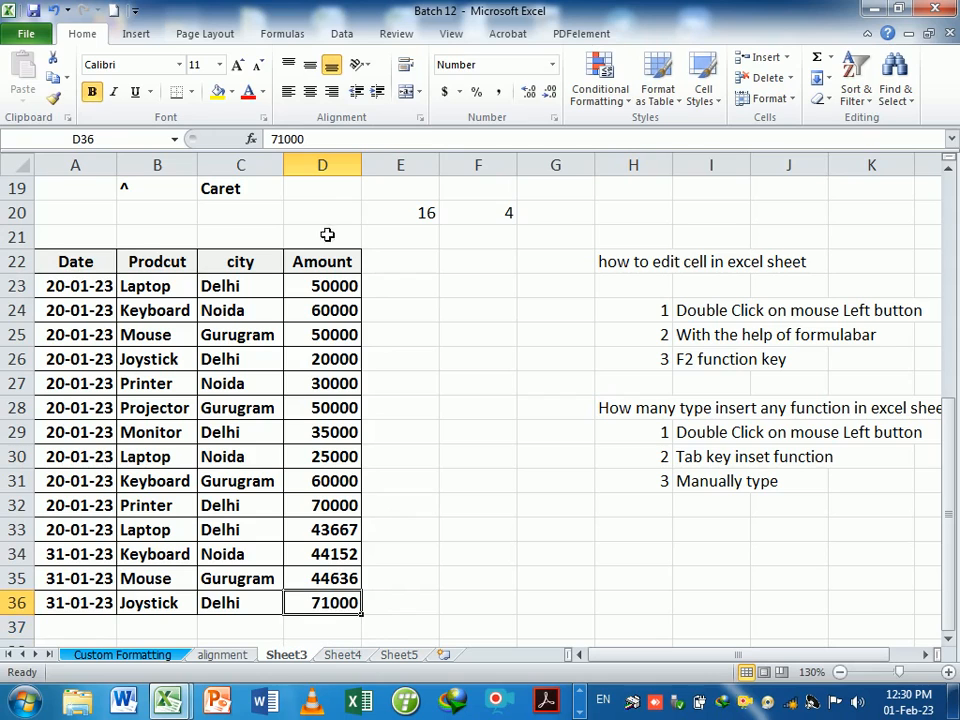
{"action": "left_click_drag", "start_coordinate": [277, 139], "coordinate": [284, 139]}
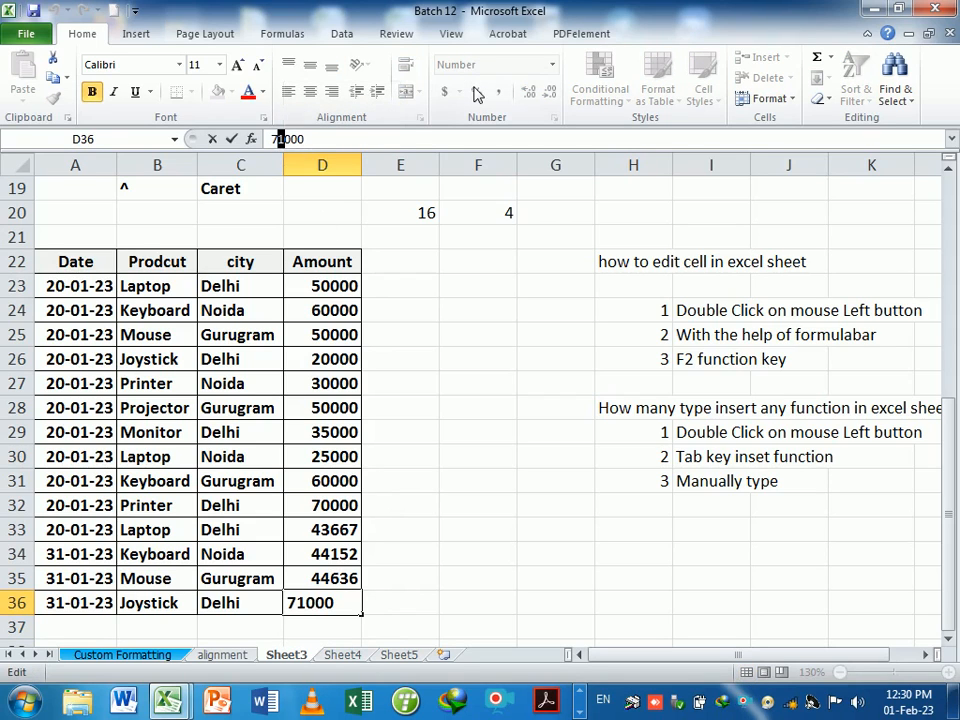
{"action": "key", "text": "BackSpace"}
{"action": "type", "text": "0"}
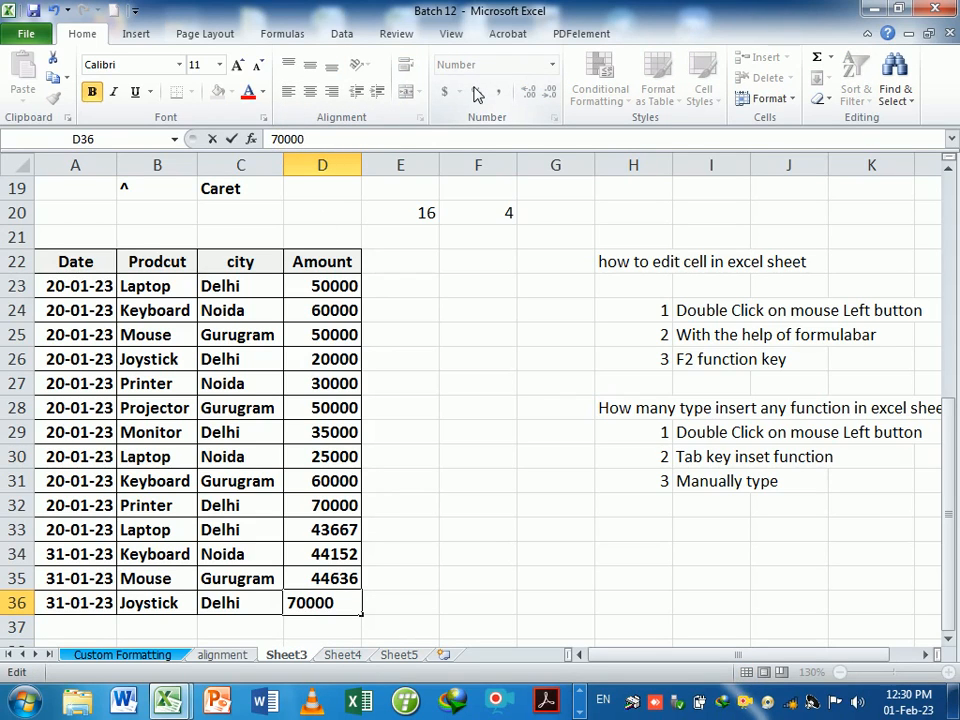
{"action": "key", "text": "Return"}
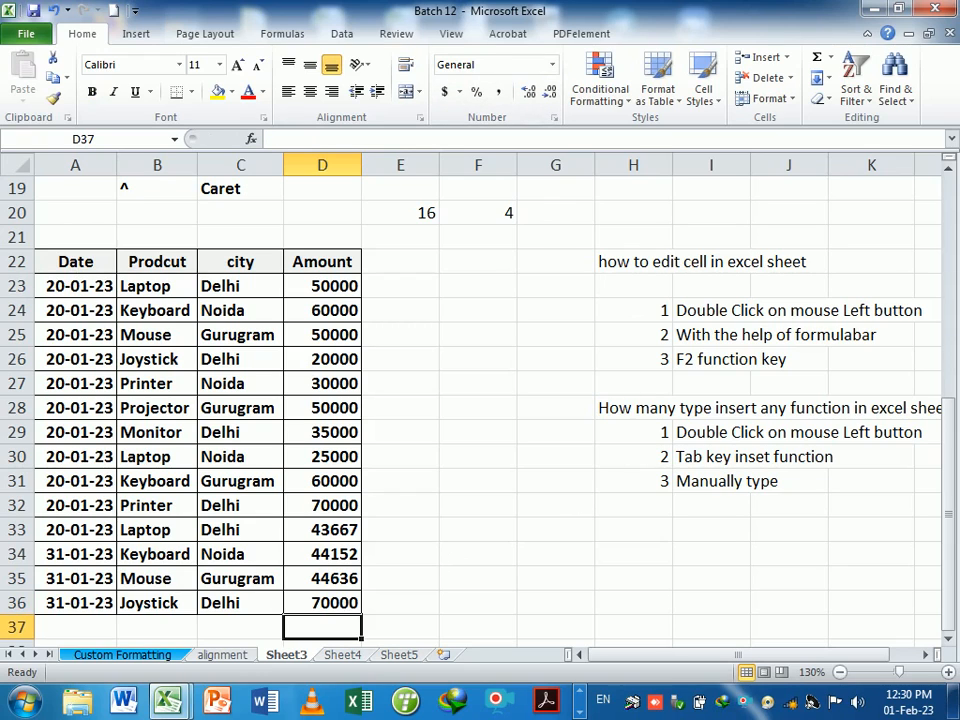
{"action": "left_click", "coordinate": [343, 602]}
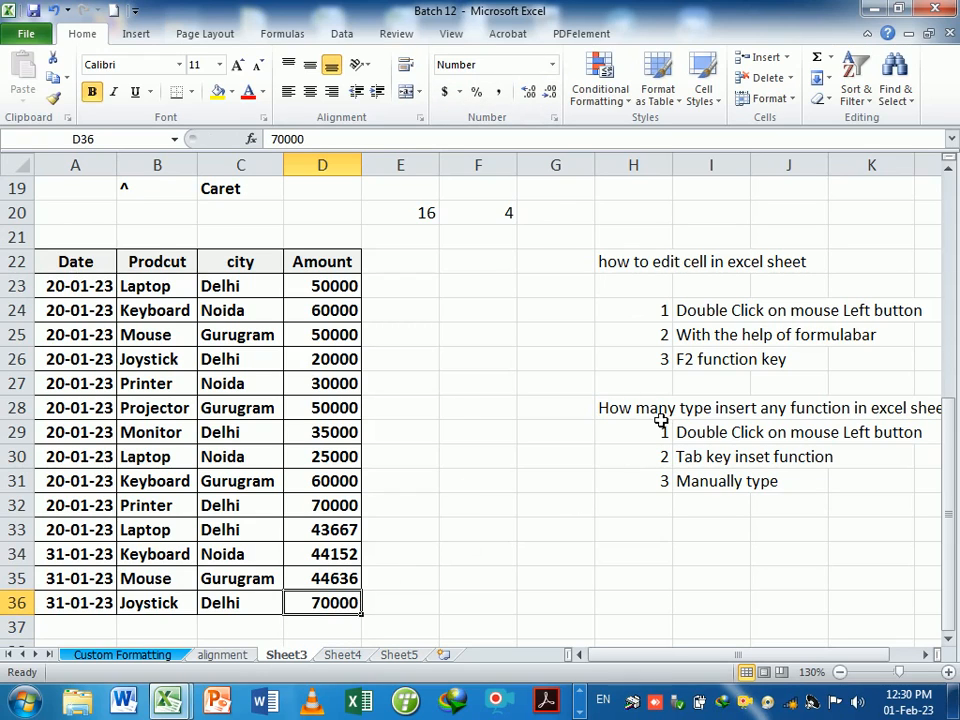
{"action": "left_click", "coordinate": [731, 364]}
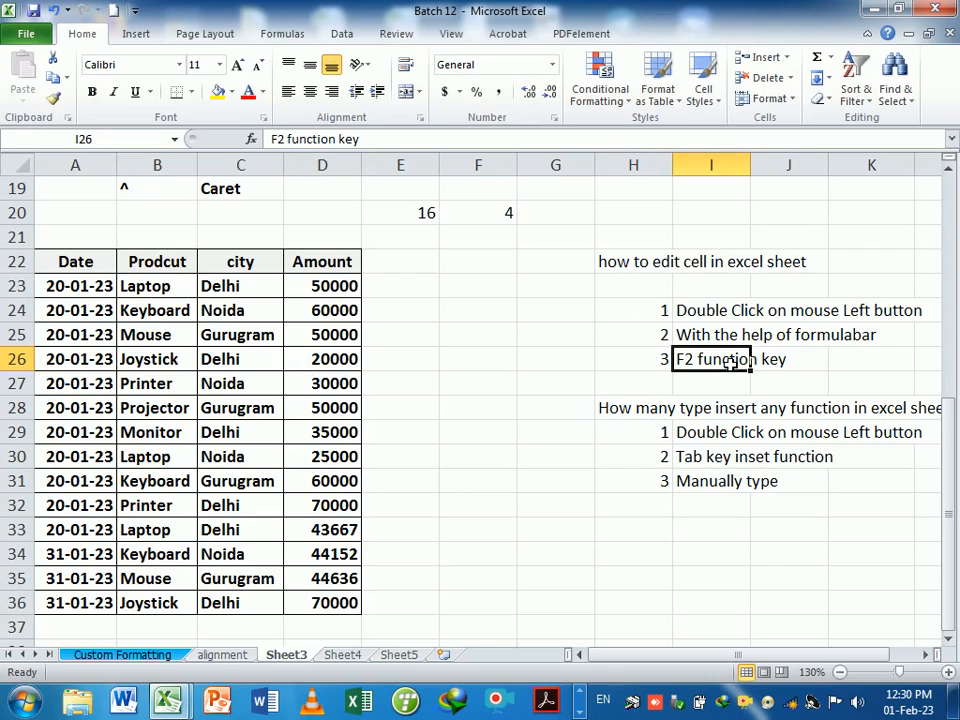
{"action": "left_click", "coordinate": [465, 416]}
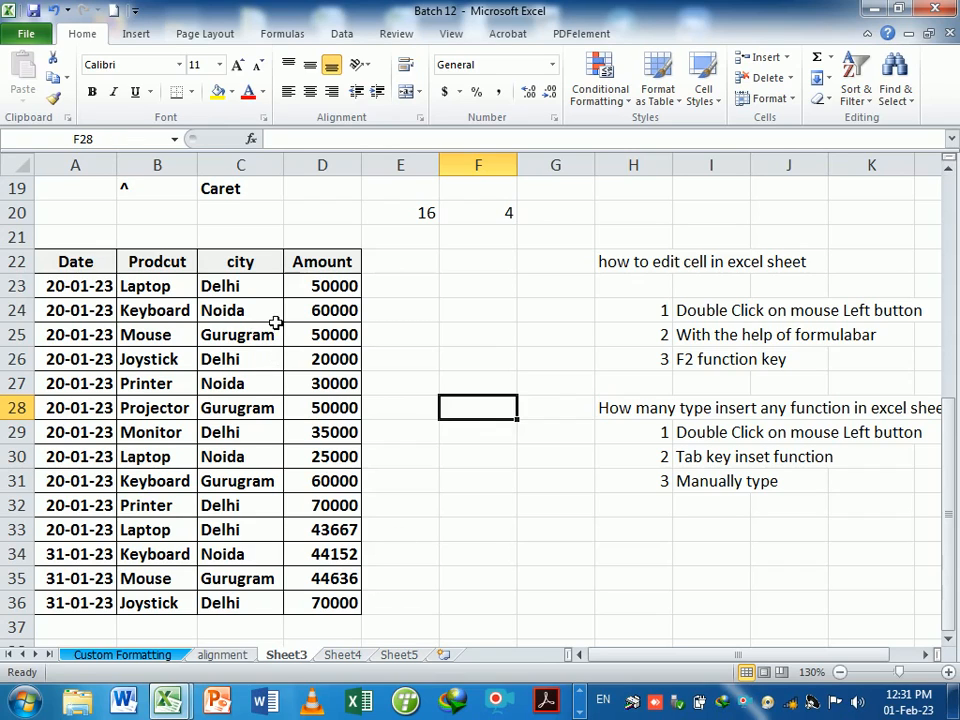
{"action": "left_click", "coordinate": [250, 292]}
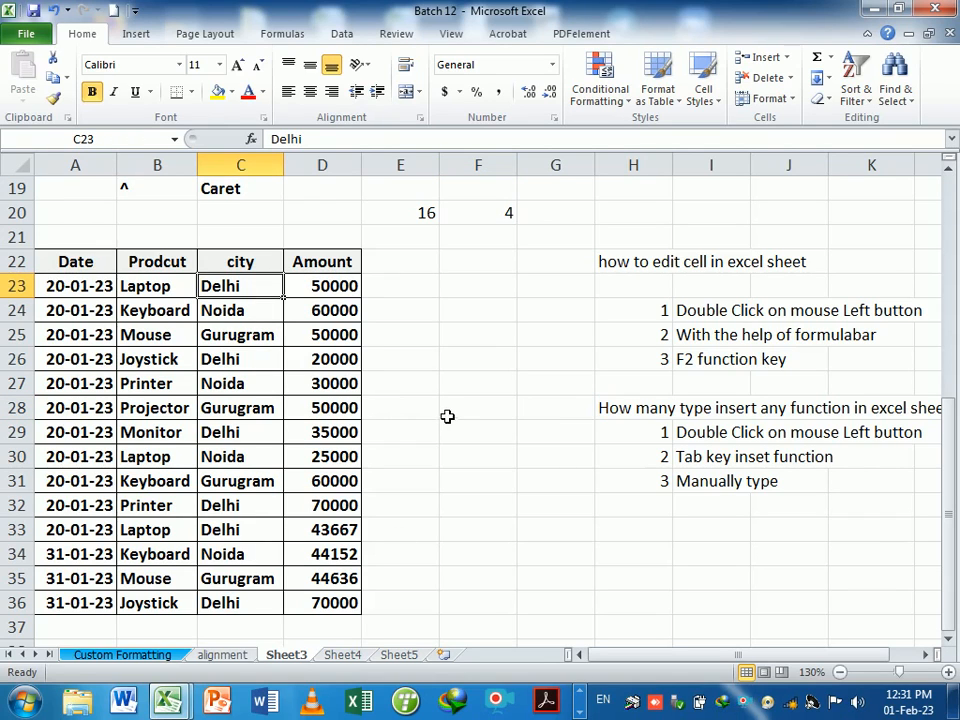
- Edit the first product entry in cell B23, replacing its text with Keyboard
{"action": "left_click", "coordinate": [186, 296]}
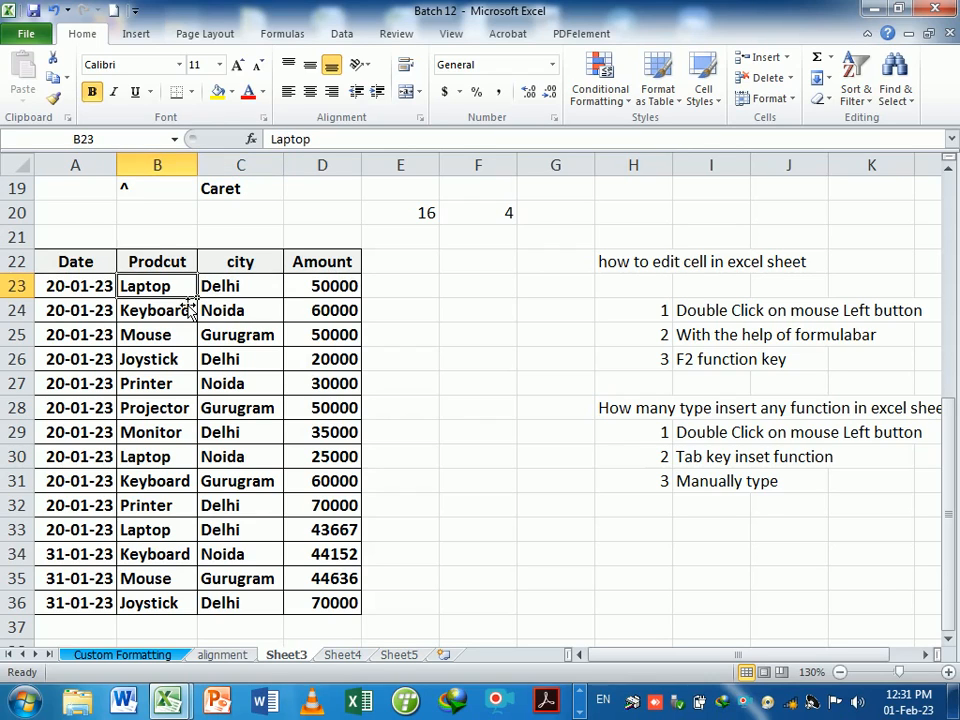
{"action": "key", "text": "F2"}
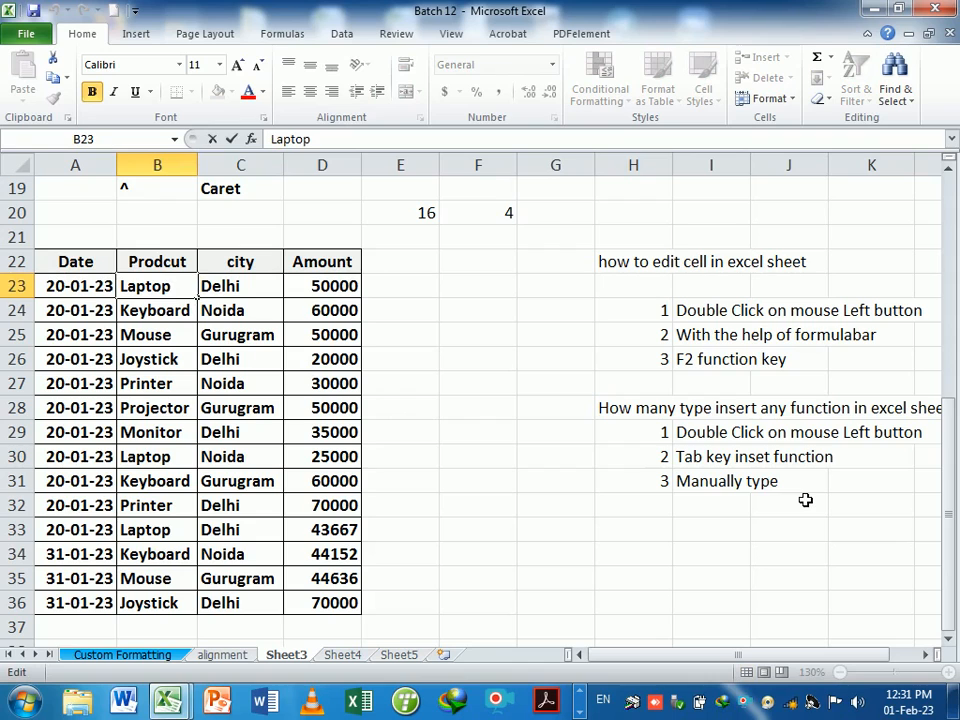
{"action": "key", "text": "BackSpace"}
{"action": "key", "text": "BackSpace"}
{"action": "key", "text": "BackSpace"}
{"action": "key", "text": "BackSpace"}
{"action": "key", "text": "BackSpace"}
{"action": "key", "text": "BackSpace"}
{"action": "type", "text": "Keyboard"}
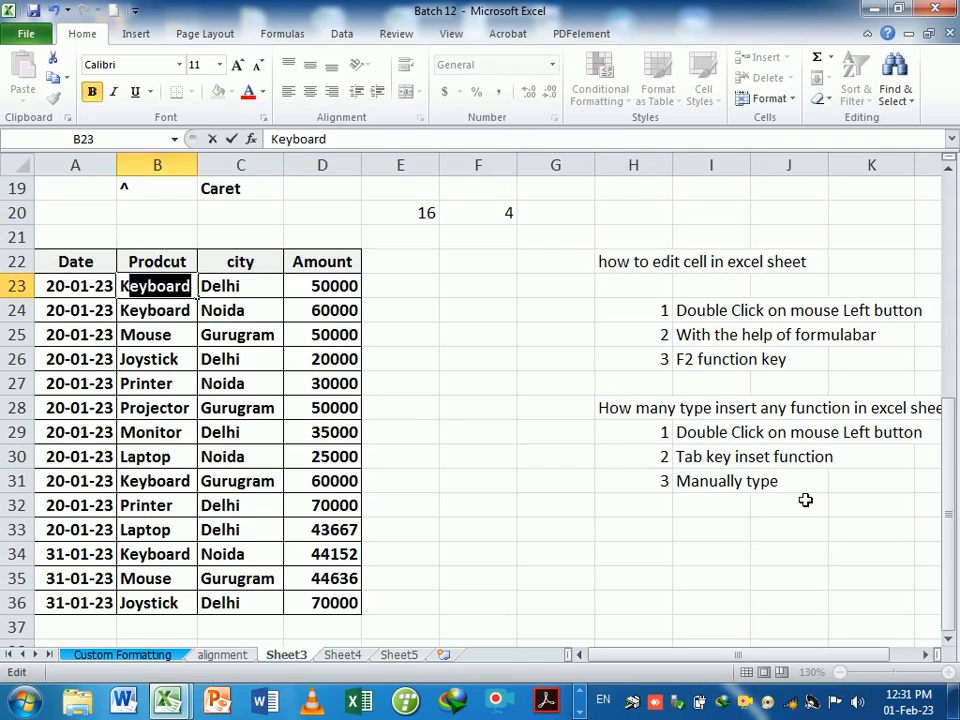
{"action": "key", "text": "Return"}
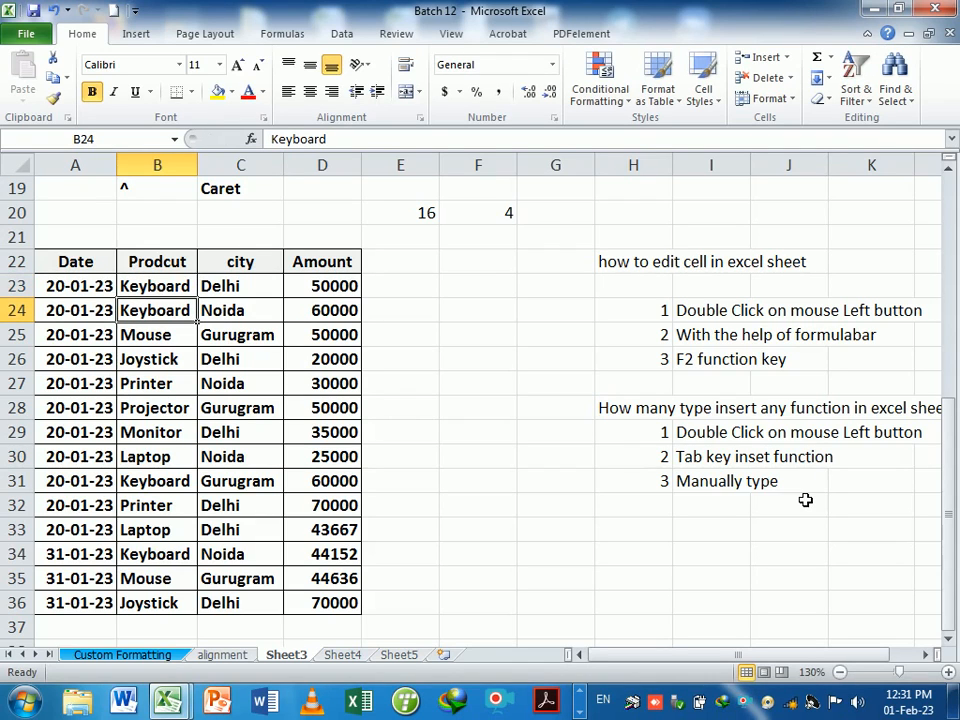
- Edit the city in cell C24 in place, adding a letter so it reads Noidaa
{"action": "left_click", "coordinate": [263, 313]}
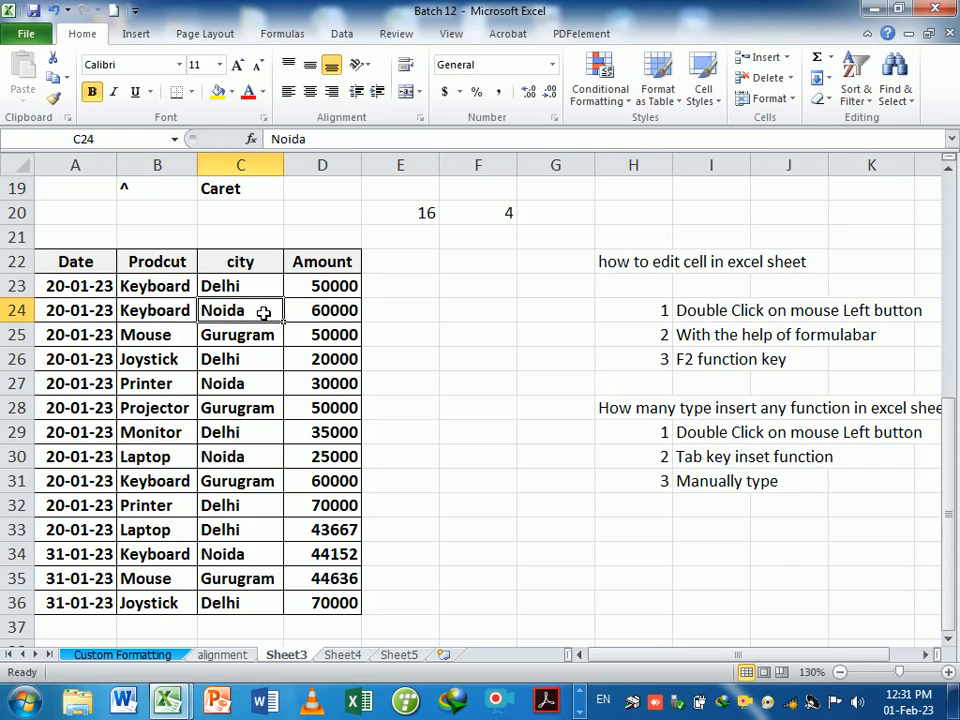
{"action": "double_click", "coordinate": [263, 313]}
{"action": "type", "text": "a"}
{"action": "left_click", "coordinate": [576, 366]}
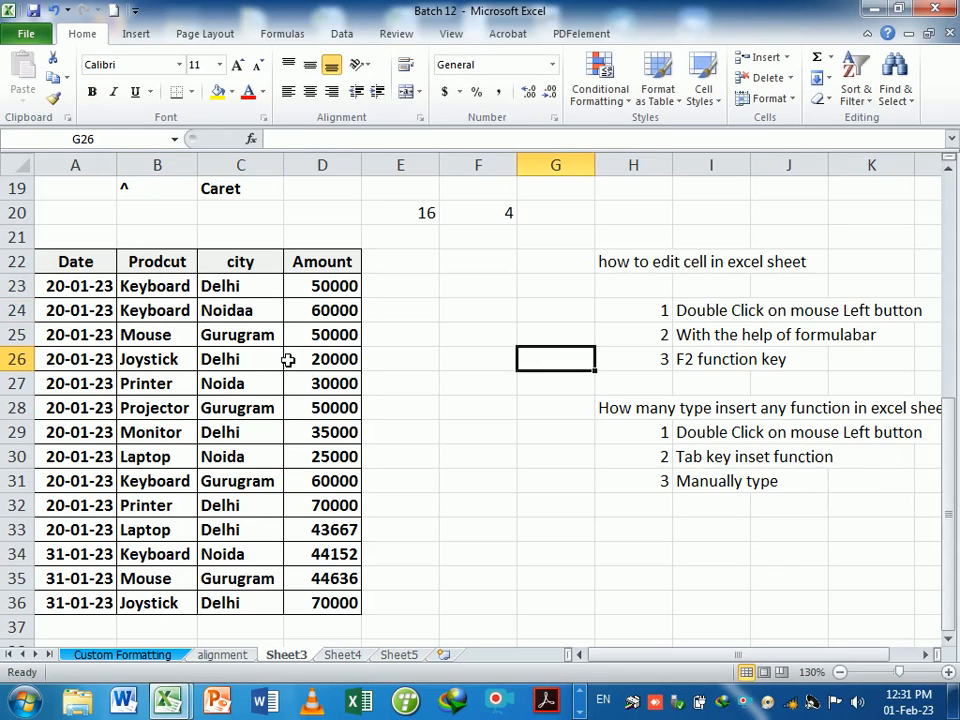
- Remove the extra last letter from the city in cell C24 so it reads Noida
{"action": "left_click", "coordinate": [270, 320]}
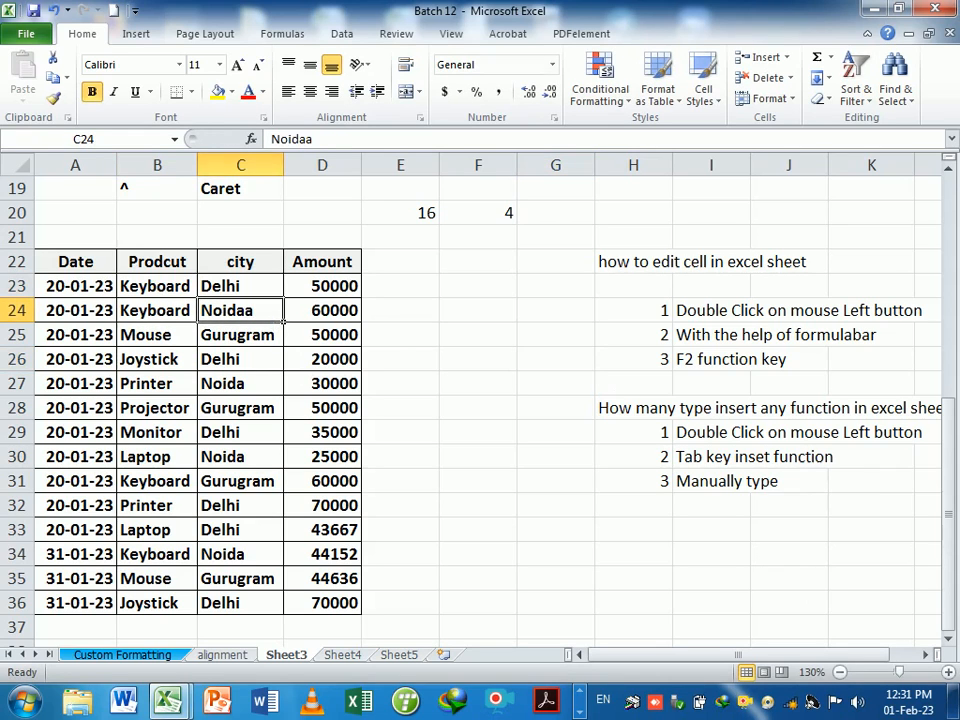
{"action": "double_click", "coordinate": [270, 320]}
{"action": "key", "text": "BackSpace"}
{"action": "key", "text": "Return"}
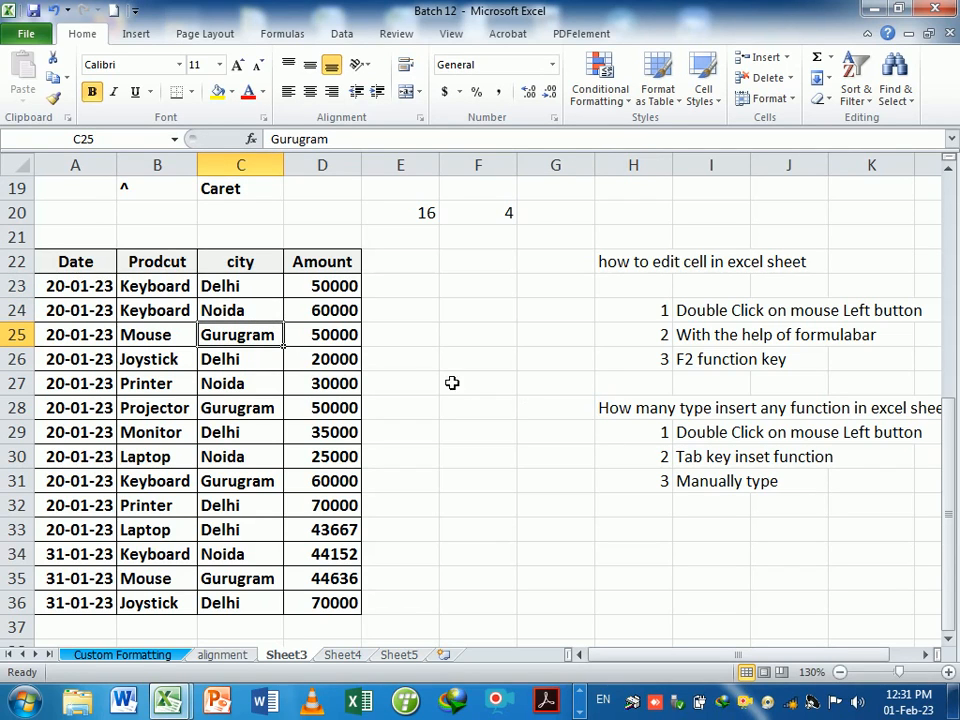
{"action": "left_click", "coordinate": [275, 316]}
{"action": "double_click", "coordinate": [280, 318]}
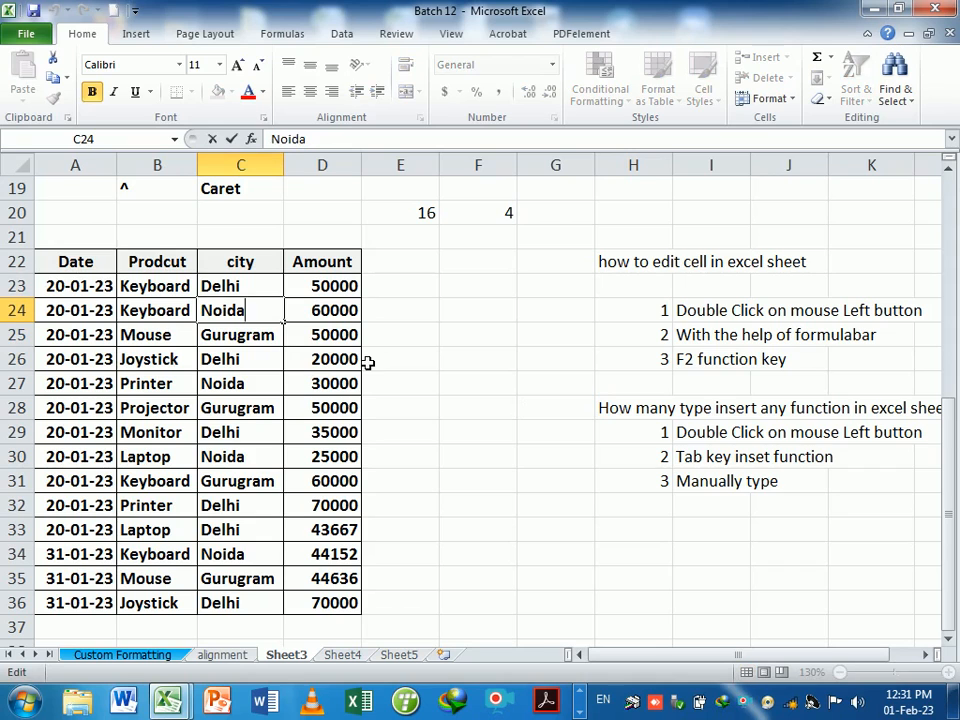
{"action": "key", "text": "Return"}
{"action": "left_click", "coordinate": [253, 311]}
{"action": "key", "text": "Return"}
{"action": "left_click", "coordinate": [272, 318]}
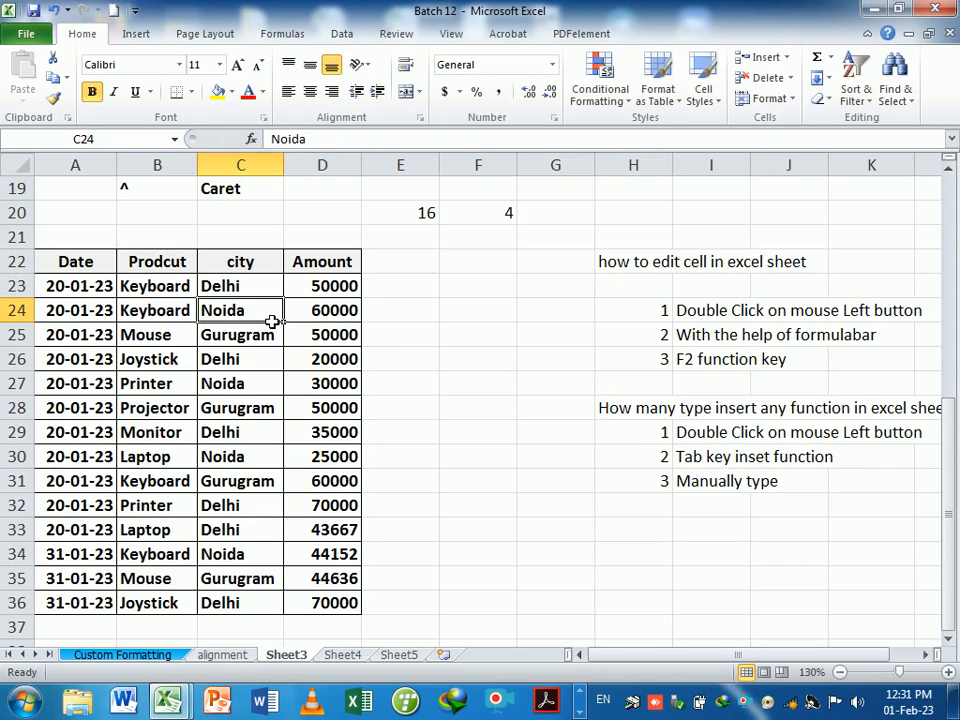
{"action": "double_click", "coordinate": [272, 318]}
{"action": "key", "text": "Return"}
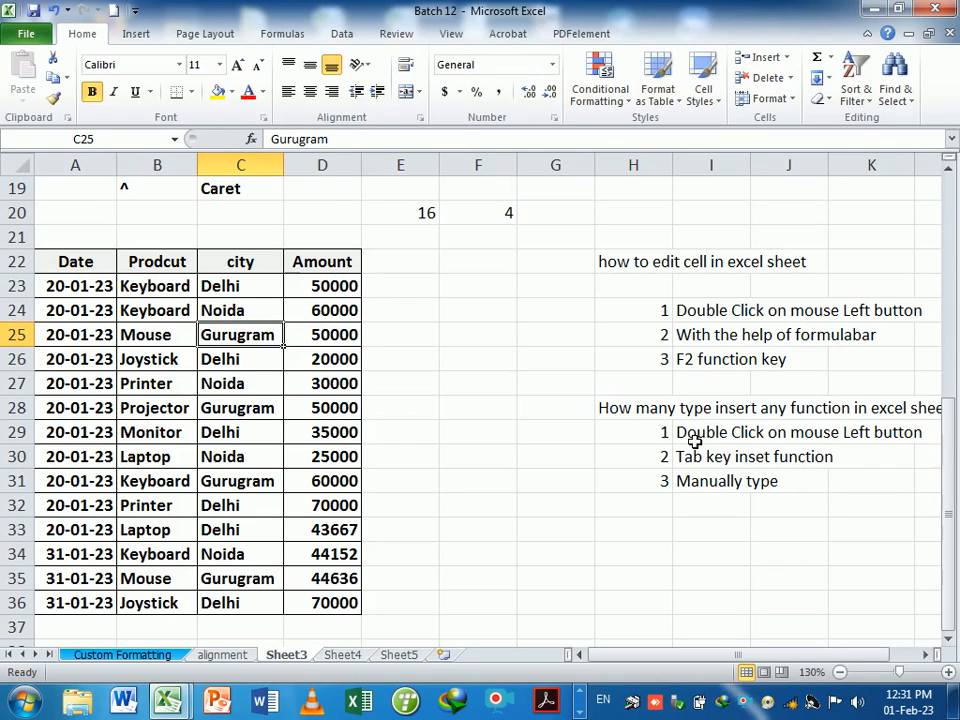
{"action": "left_click_drag", "start_coordinate": [695, 441], "coordinate": [763, 435]}
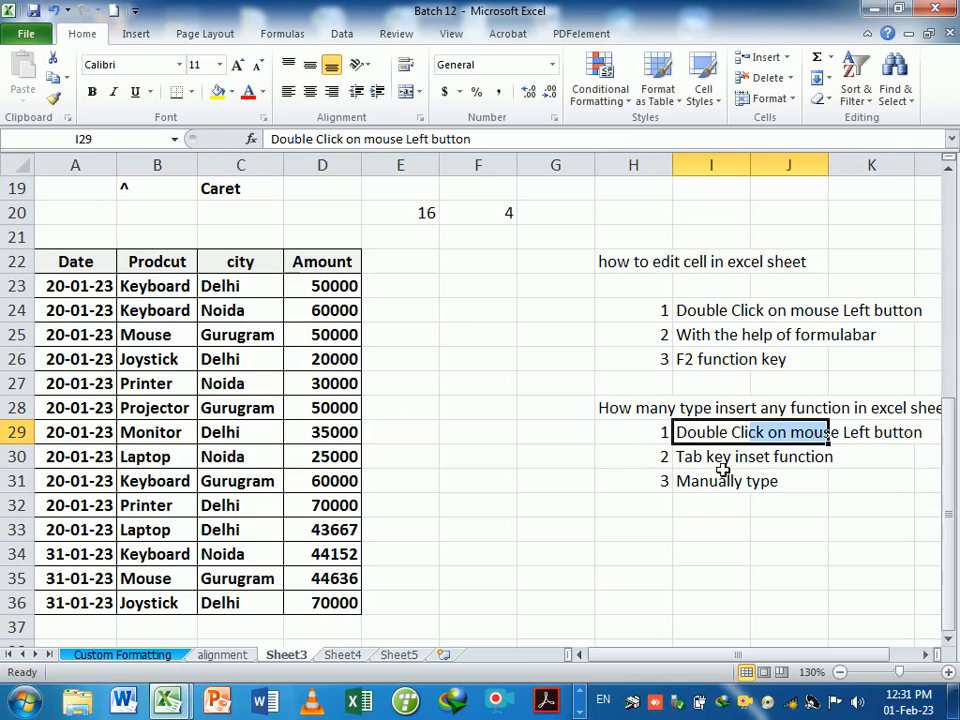
{"action": "left_click", "coordinate": [714, 507]}
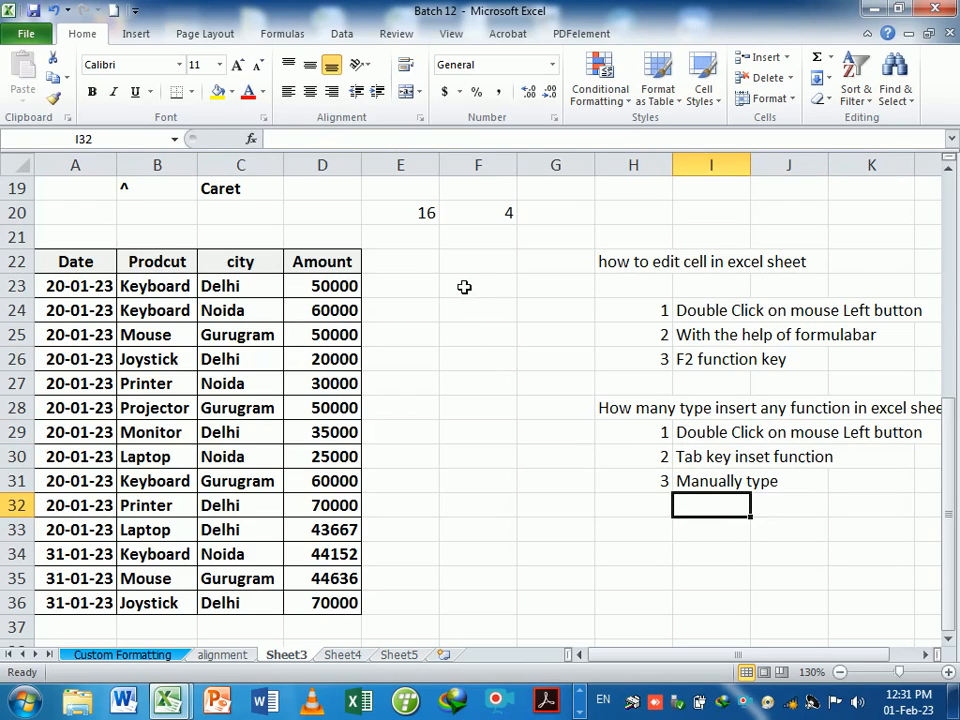
- Enter the label "sum" in cell F22 beside the sales table
{"action": "left_click", "coordinate": [466, 287]}
{"action": "key", "text": "Up"}
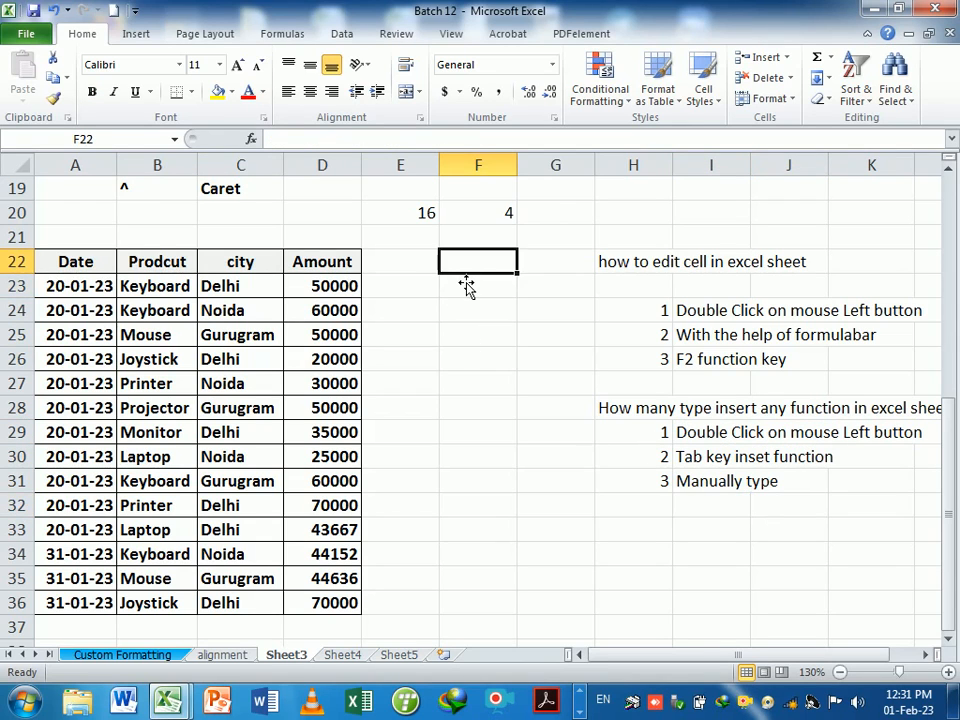
{"action": "type", "text": "sum"}
{"action": "key", "text": "Return"}
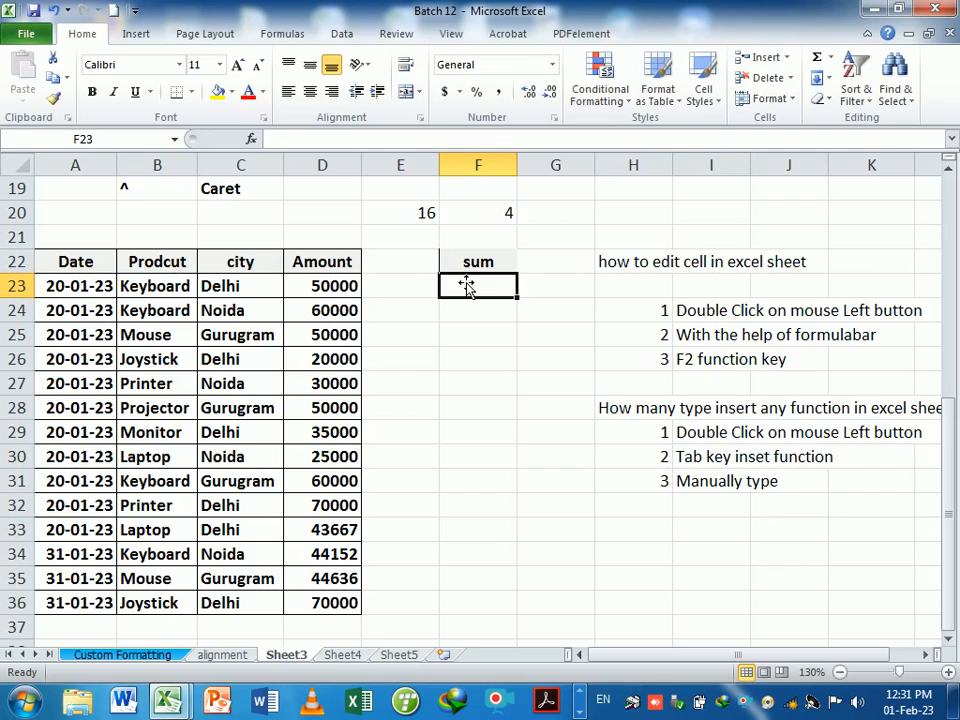
- Reset cell F22 to plain formatting by copying the format of empty cell F25 onto it with Format Painter
{"action": "key", "text": "Up"}
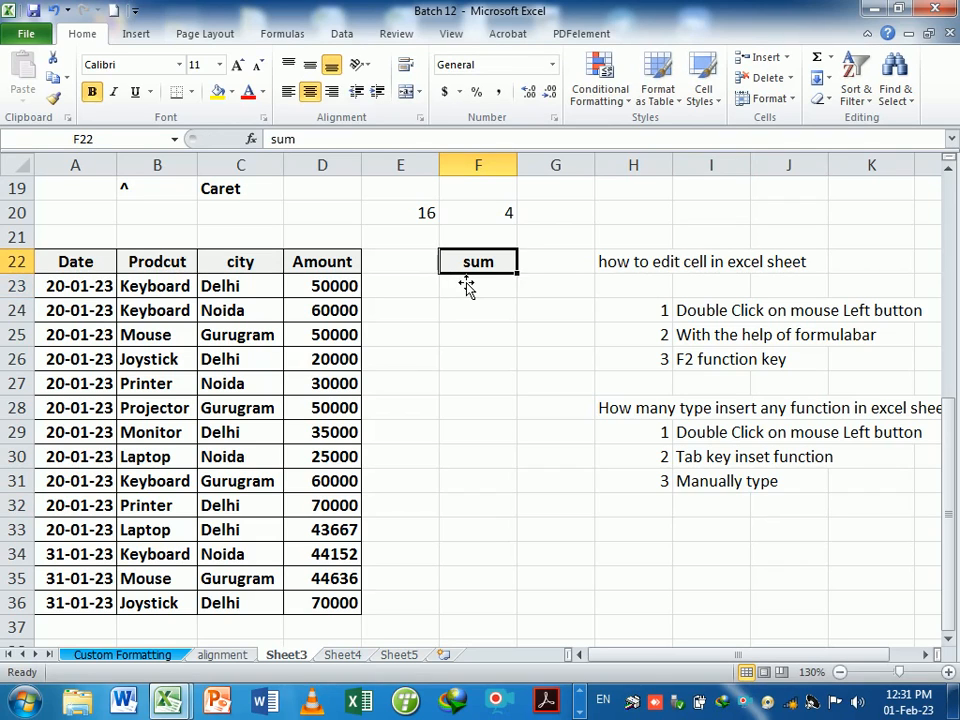
{"action": "left_click", "coordinate": [468, 333]}
{"action": "left_click", "coordinate": [55, 97]}
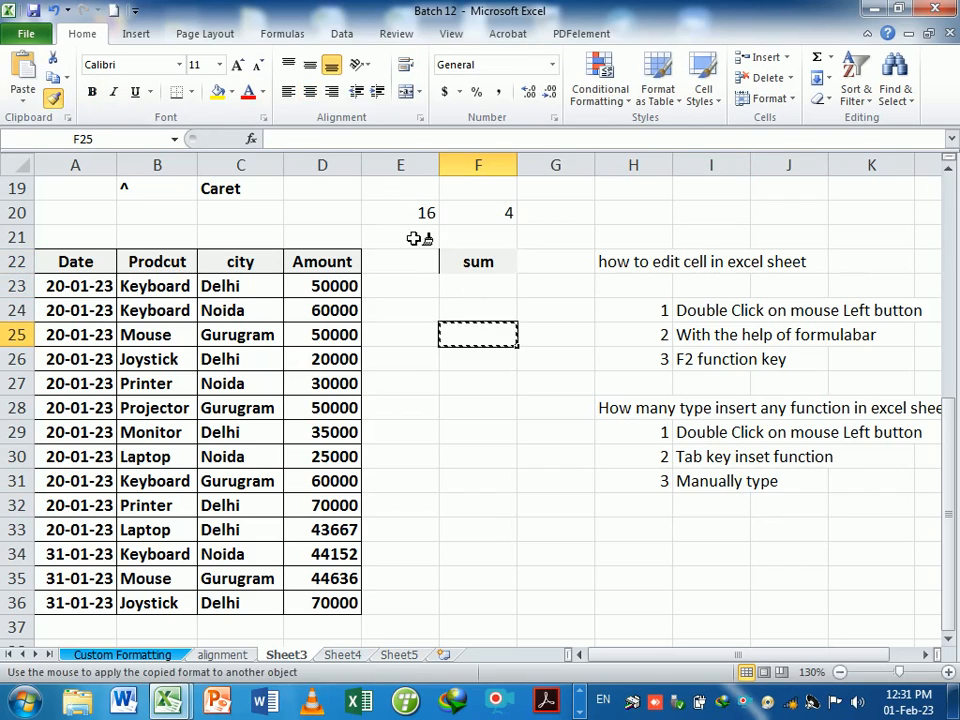
{"action": "left_click", "coordinate": [478, 261]}
- Enter the label "Sumif" in cell F23
{"action": "left_click", "coordinate": [467, 290]}
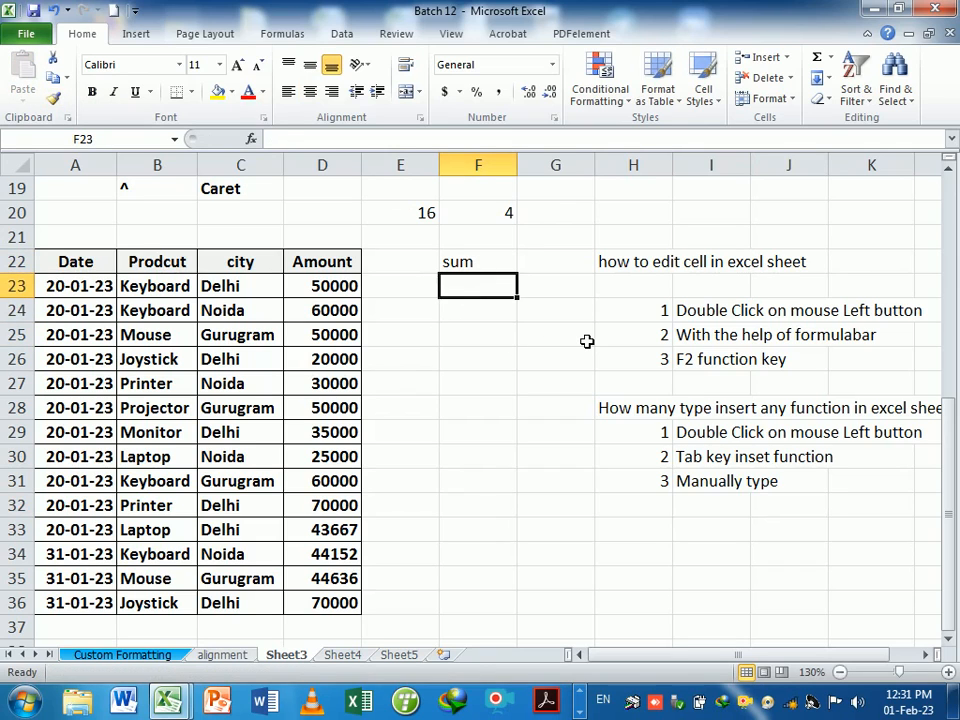
{"action": "type", "text": "Sumif"}
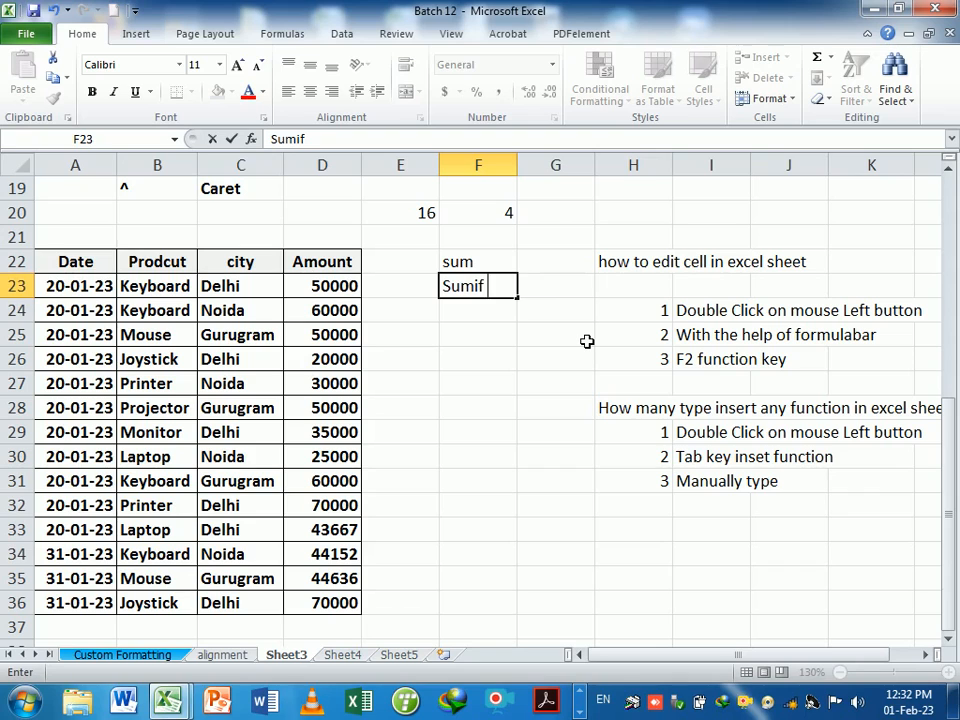
{"action": "key", "text": "Return"}
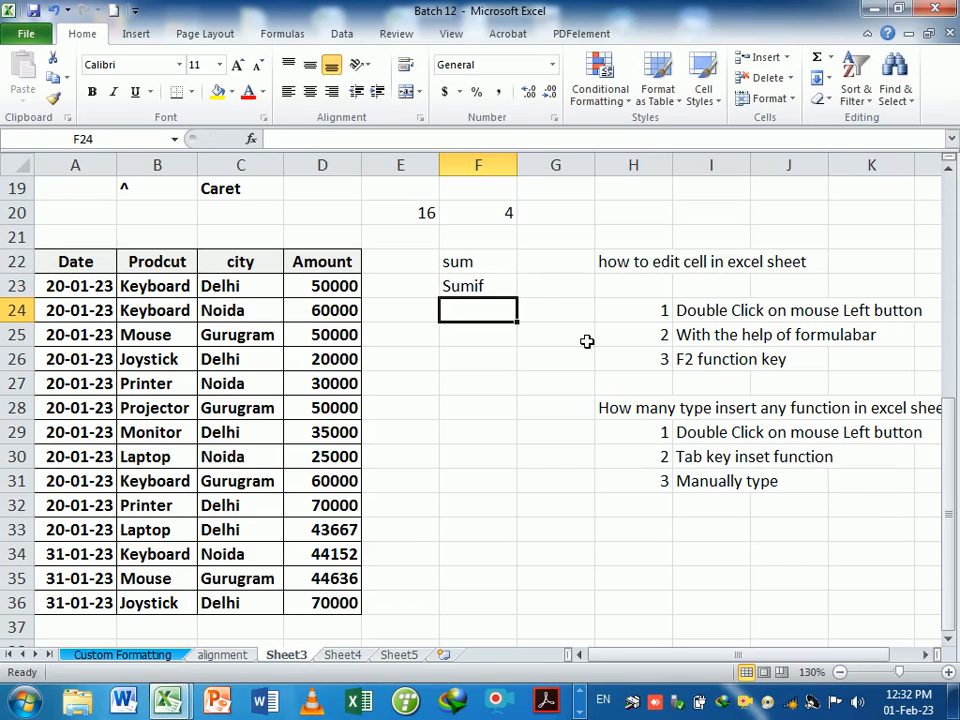
- Apply all borders to the two label cells F22:F23
{"action": "left_click", "coordinate": [499, 271]}
{"action": "left_click_drag", "start_coordinate": [499, 282], "coordinate": [499, 289]}
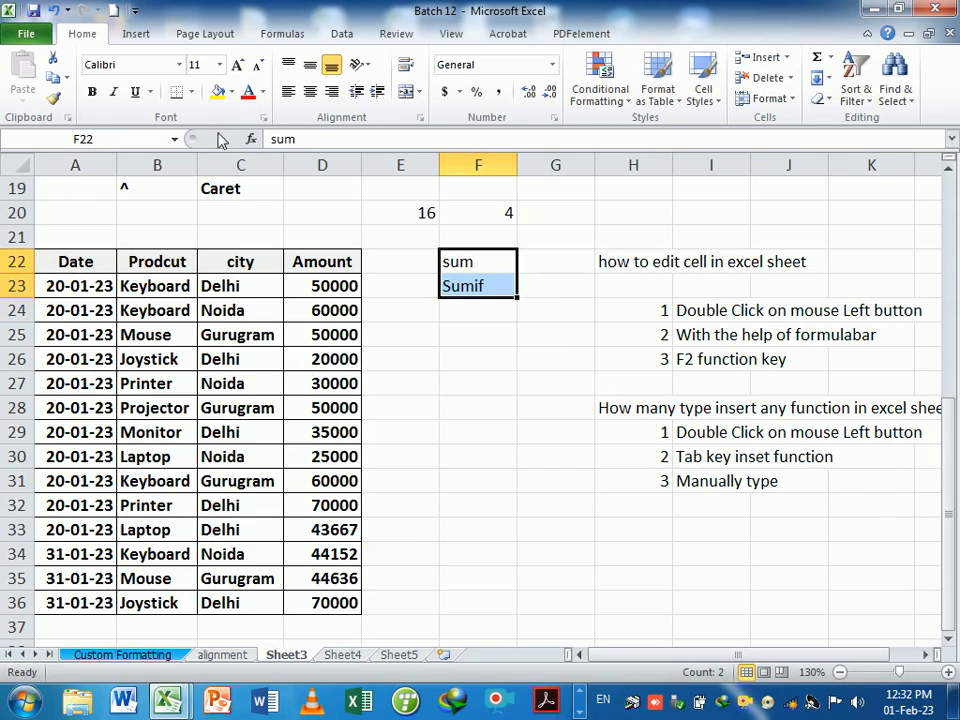
{"action": "left_click", "coordinate": [190, 92]}
{"action": "left_click", "coordinate": [210, 241]}
{"action": "left_click", "coordinate": [471, 358]}
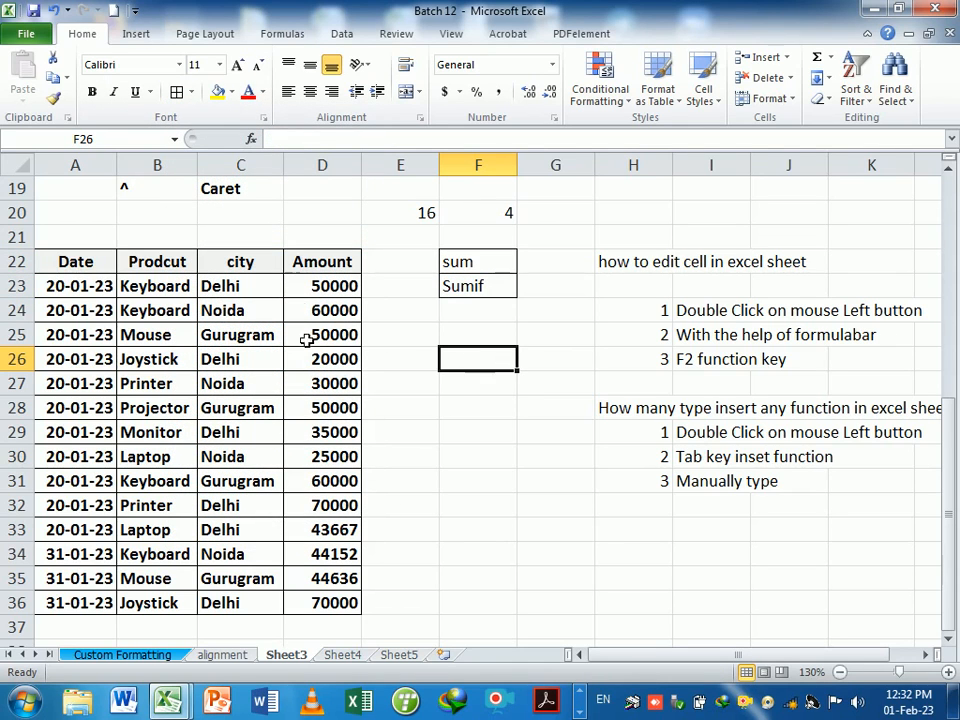
- Review the sales table's data rows and check the status-bar sum of the amounts in D23:D36
{"action": "left_click", "coordinate": [312, 288]}
{"action": "left_click_drag", "start_coordinate": [312, 288], "coordinate": [330, 578]}
{"action": "left_click_drag", "start_coordinate": [101, 285], "coordinate": [336, 604]}
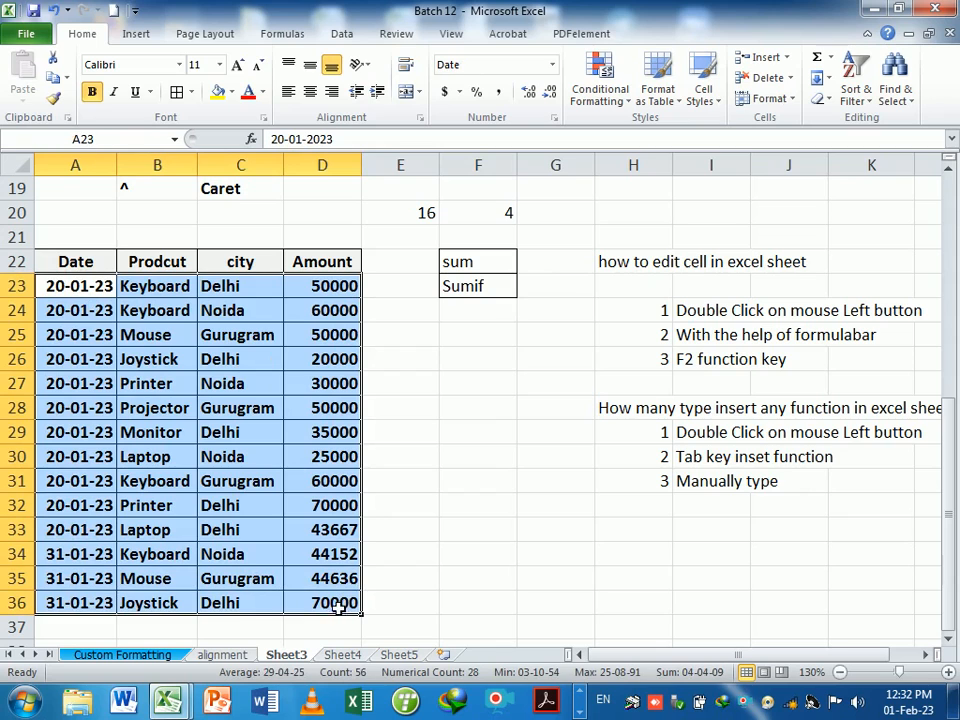
{"action": "left_click", "coordinate": [490, 536]}
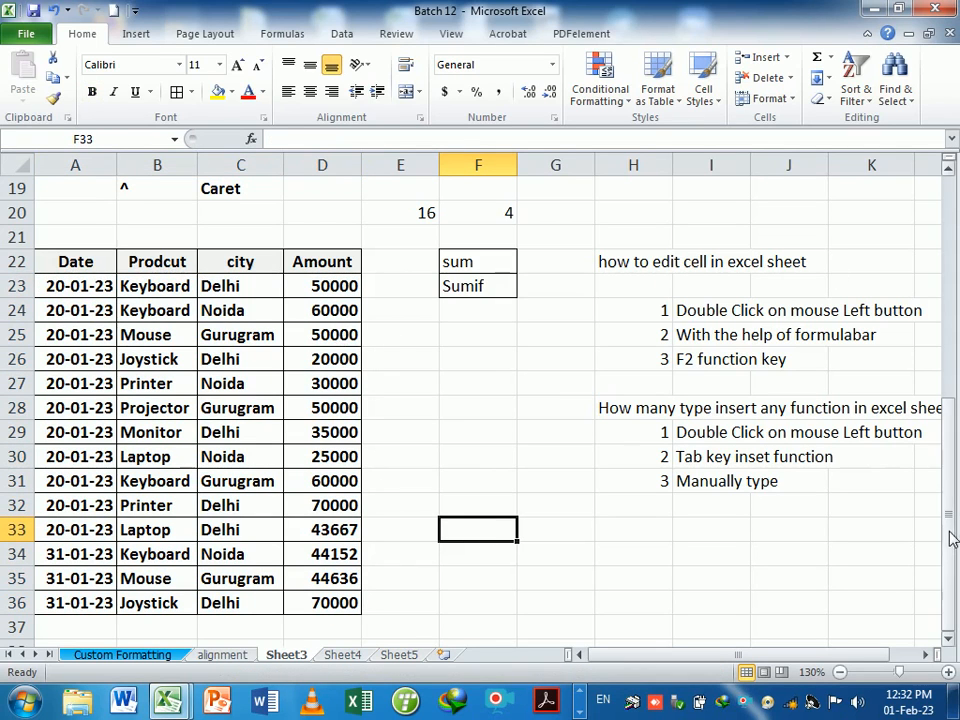
{"action": "left_click_drag", "start_coordinate": [950, 532], "coordinate": [950, 534]}
{"action": "left_click", "coordinate": [950, 638]}
{"action": "left_click", "coordinate": [951, 639]}
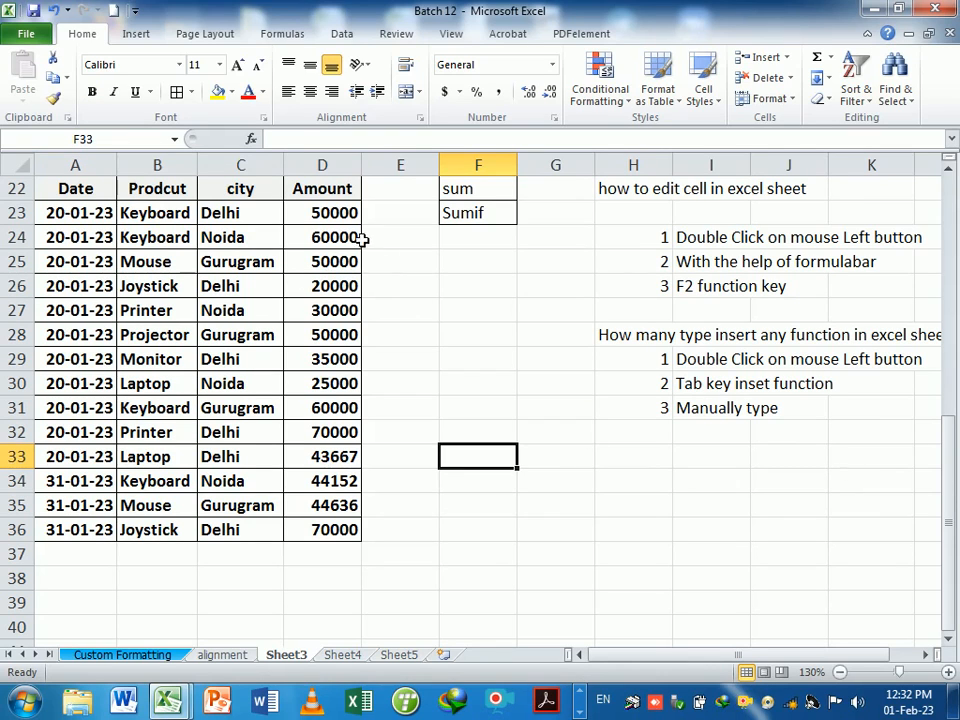
{"action": "left_click_drag", "start_coordinate": [335, 216], "coordinate": [339, 529]}
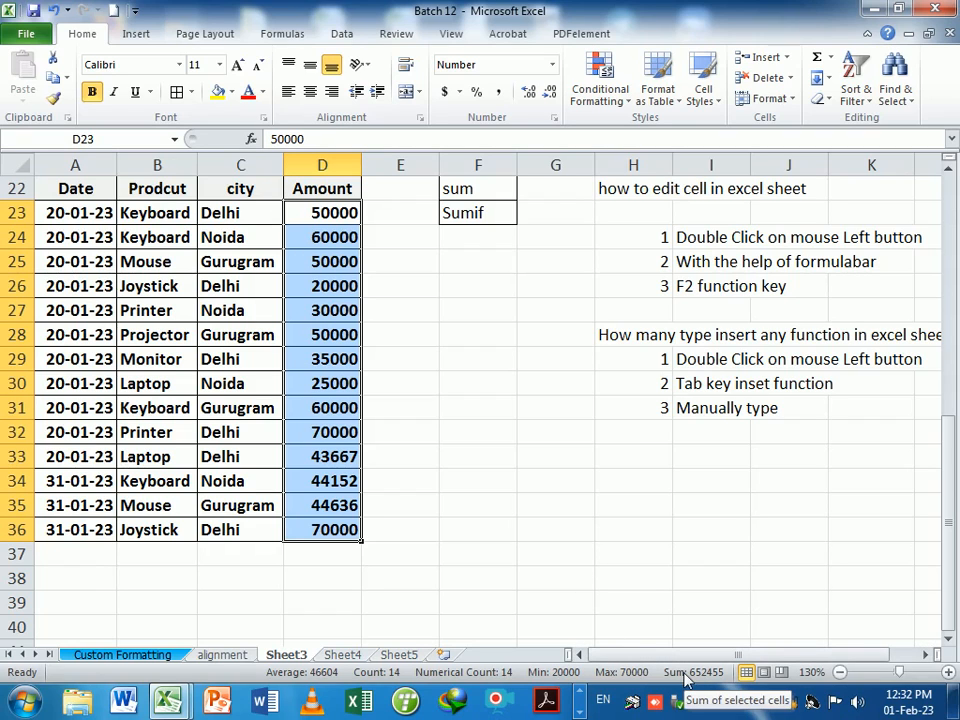
{"action": "left_click", "coordinate": [555, 554]}
- Total the amounts D23:D36 in cell D37 with the SUM function chosen from the formula suggestions
{"action": "left_click", "coordinate": [352, 556]}
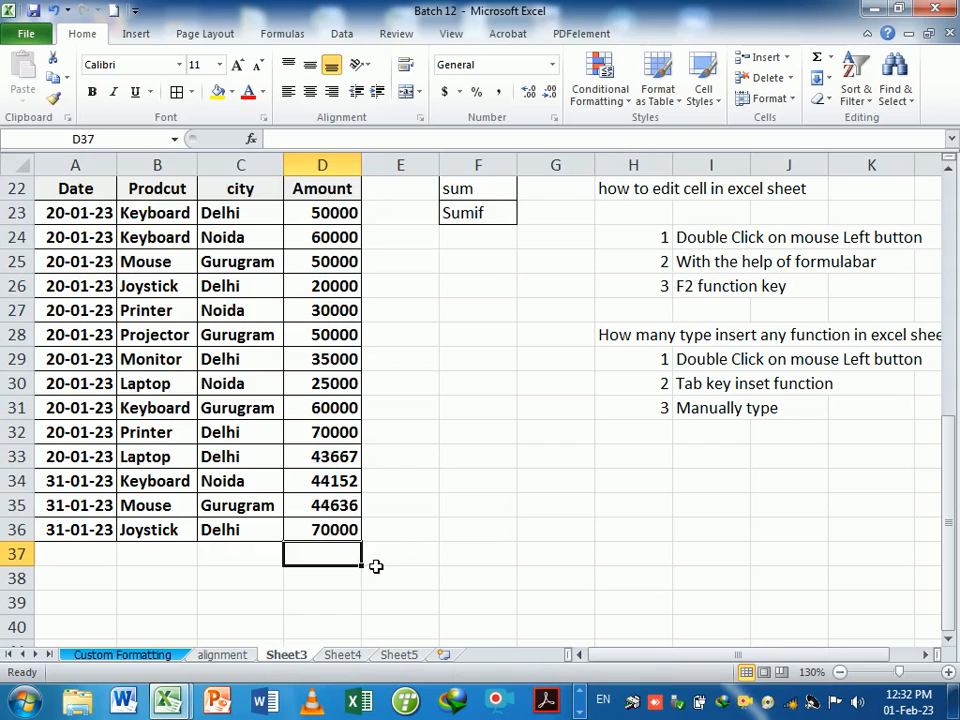
{"action": "type", "text": "=su"}
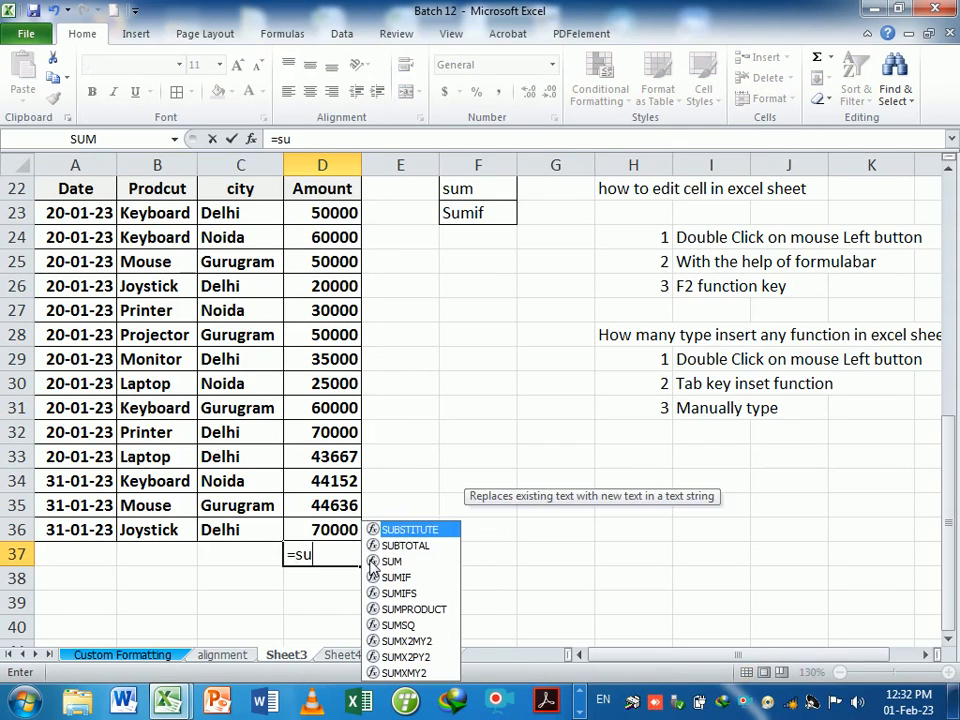
{"action": "type", "text": "m"}
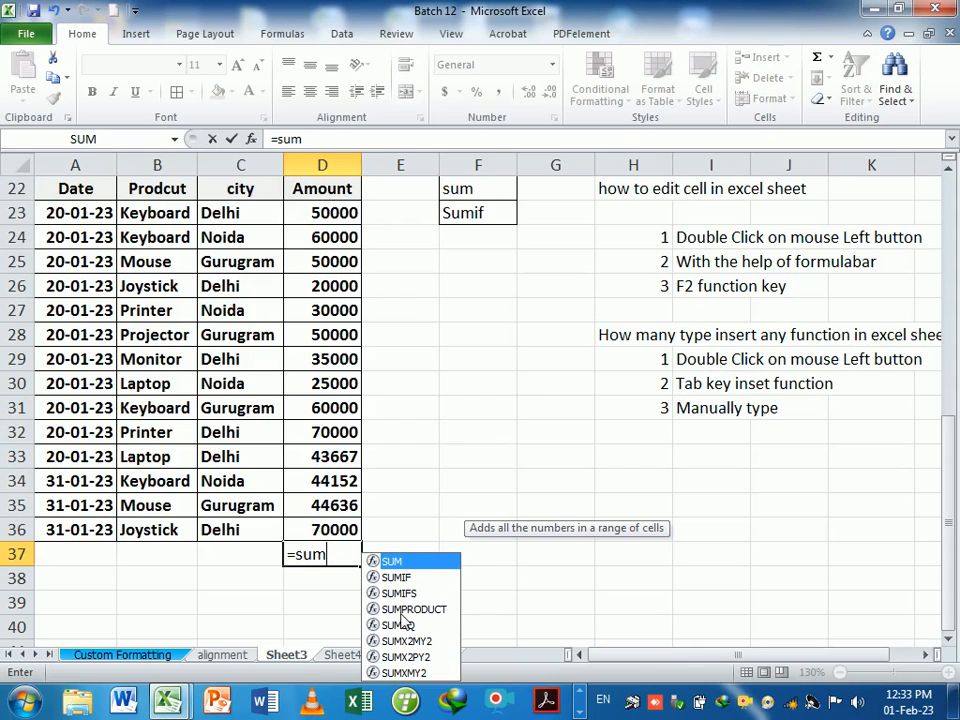
{"action": "double_click", "coordinate": [393, 563]}
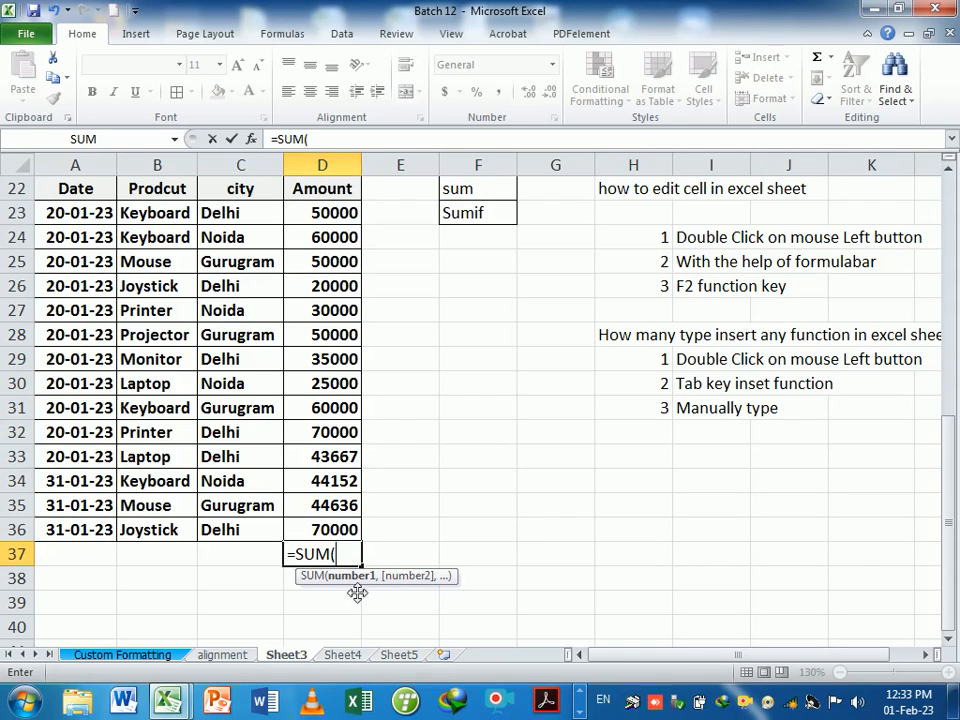
{"action": "left_click_drag", "start_coordinate": [343, 208], "coordinate": [352, 533]}
{"action": "key", "text": "Return"}
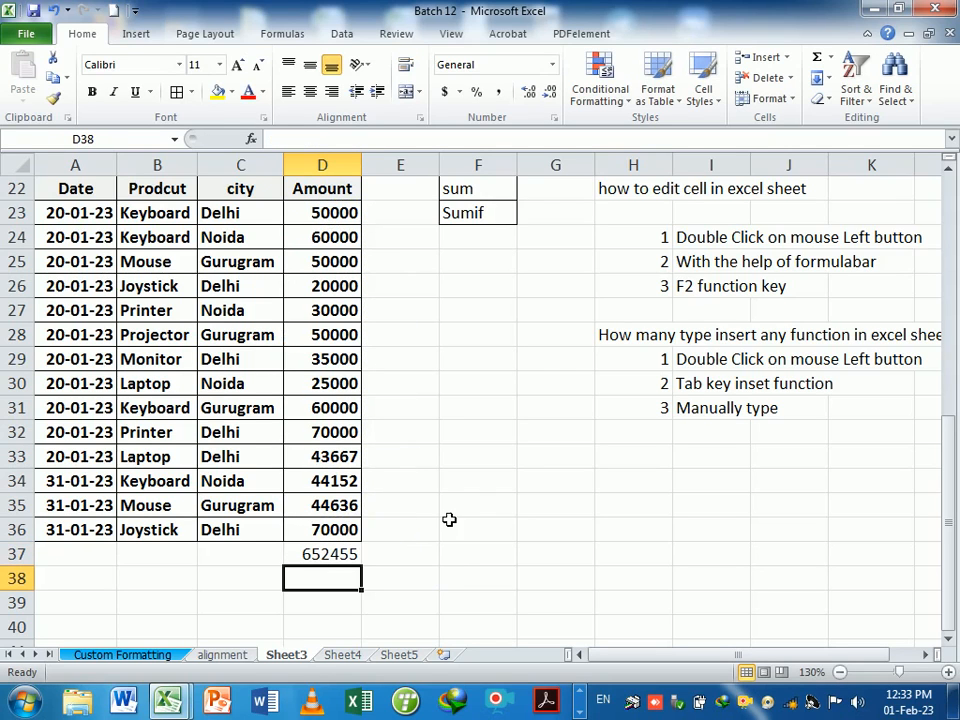
- Compare the total in cell D37 with the status-bar sum of the amounts in D23:D36
{"action": "left_click", "coordinate": [349, 554]}
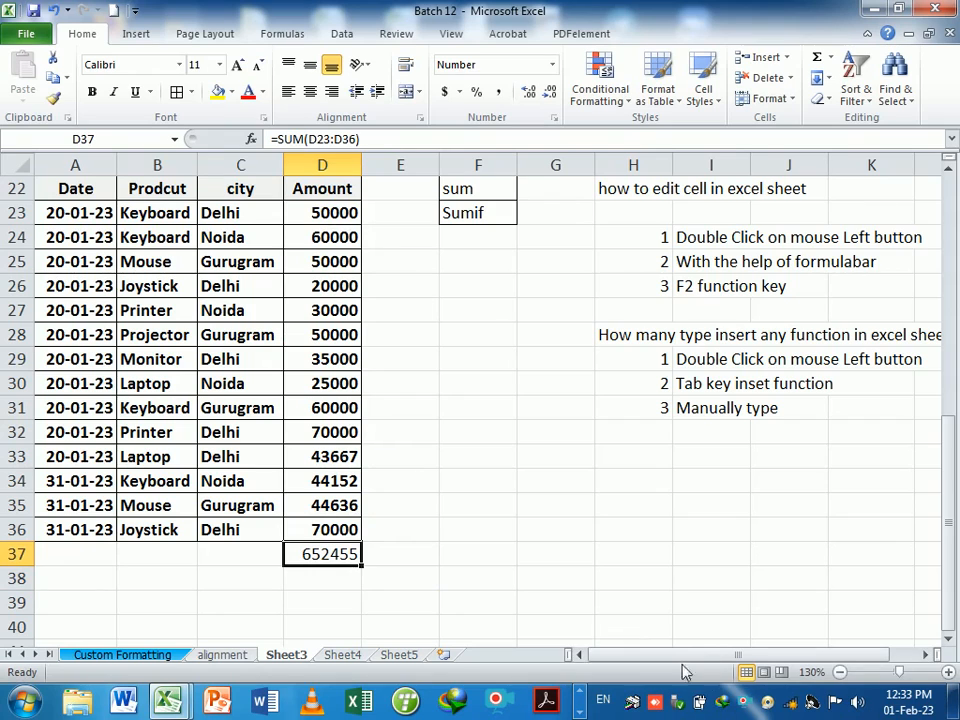
{"action": "left_click_drag", "start_coordinate": [320, 214], "coordinate": [331, 533]}
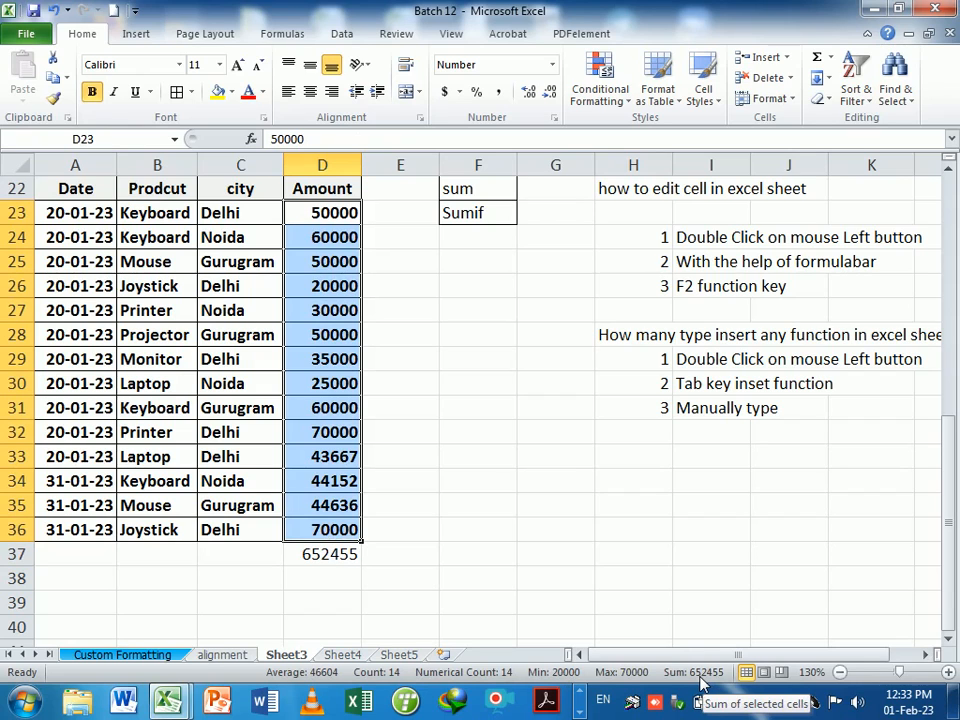
{"action": "left_click", "coordinate": [356, 584]}
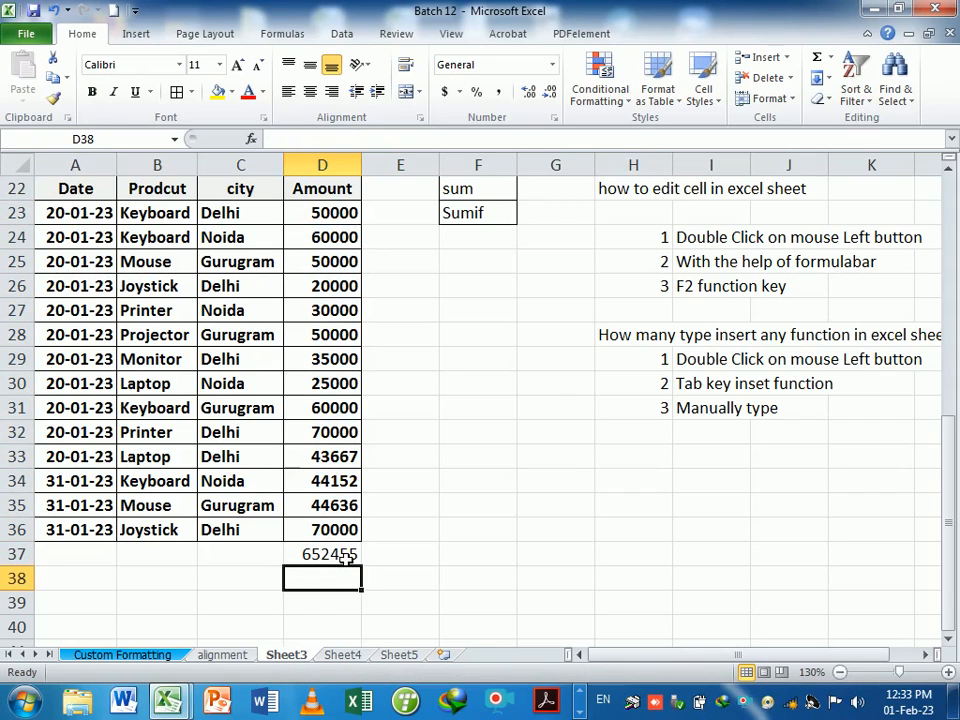
- Clear cell D37 and start a new formula there, accepting SUM from the function suggestions
{"action": "left_click", "coordinate": [345, 556]}
{"action": "key", "text": "Delete"}
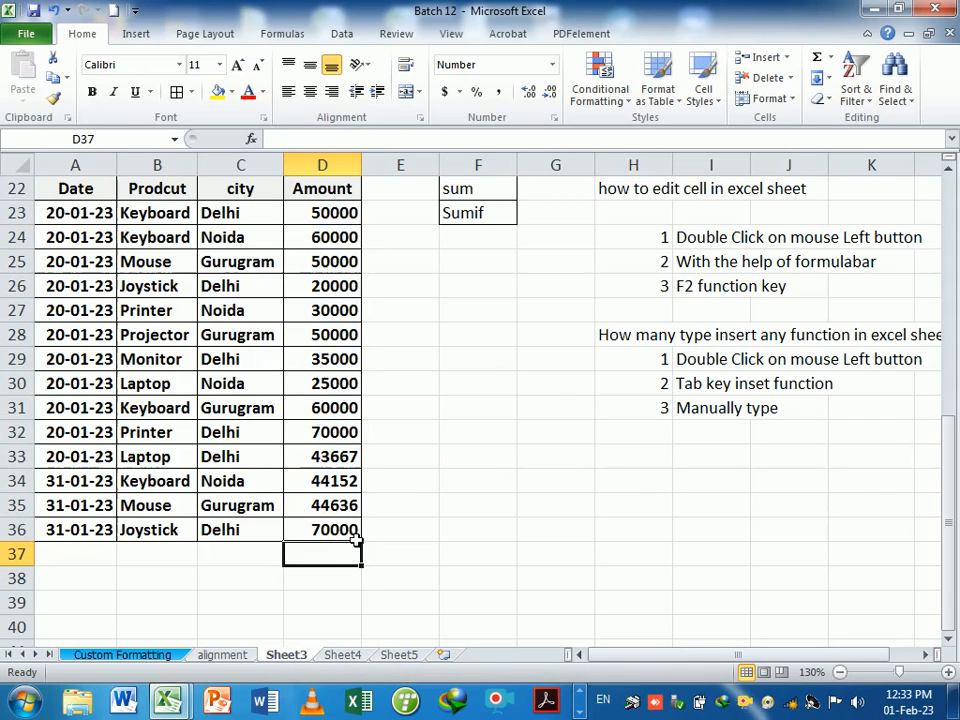
{"action": "type", "text": "="}
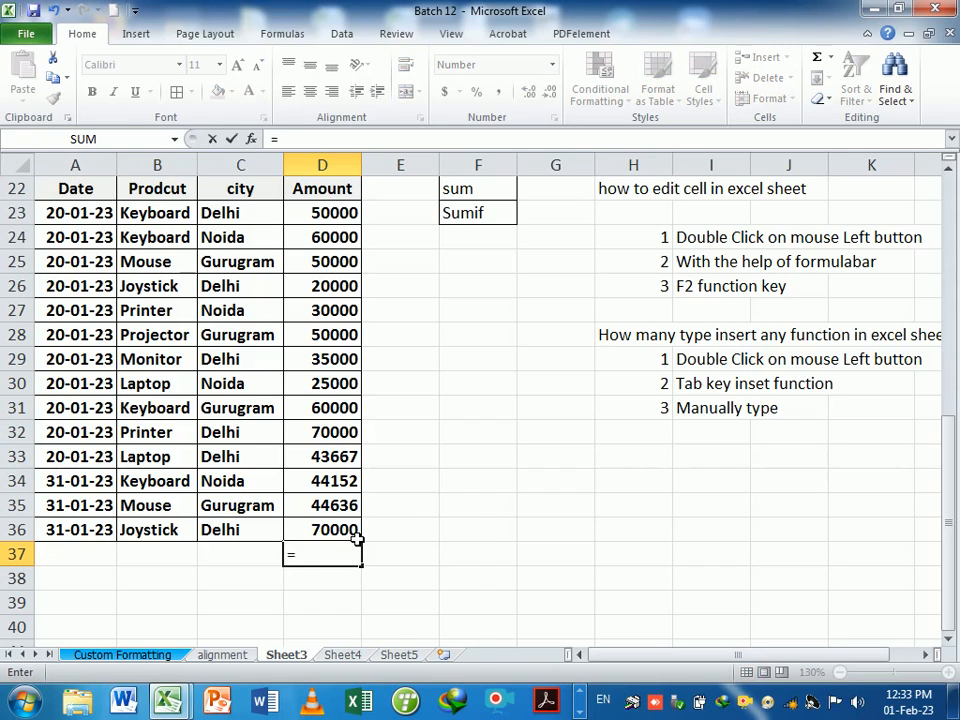
{"action": "type", "text": "sum"}
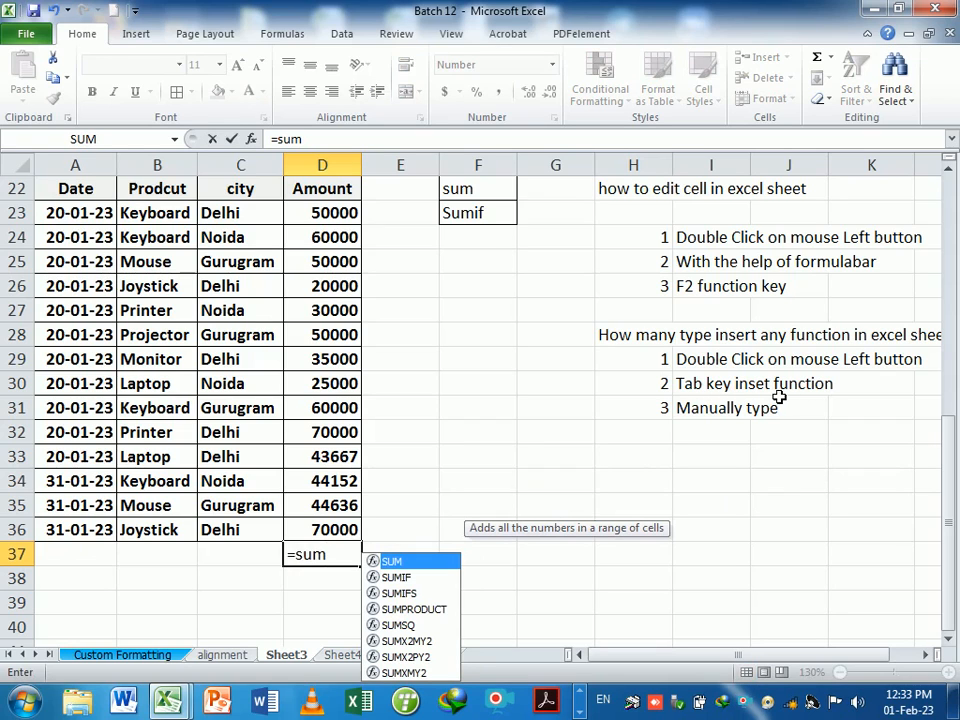
{"action": "key", "text": "Down"}
{"action": "key", "text": "Down"}
{"action": "key", "text": "Down"}
{"action": "key", "text": "Down"}
{"action": "key", "text": "Down"}
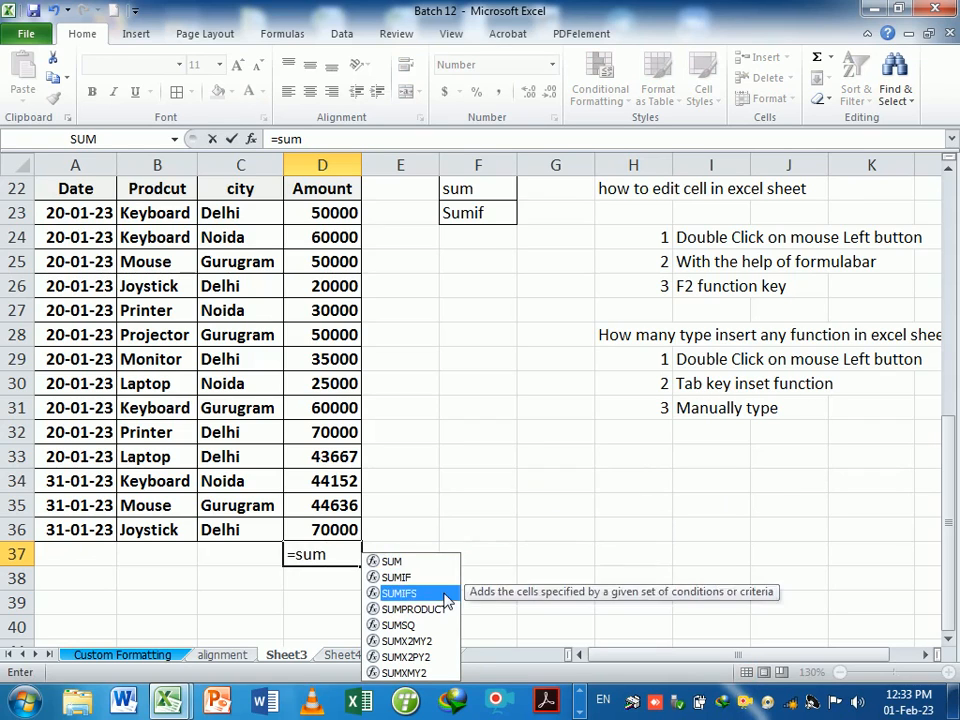
{"action": "key", "text": "Up"}
{"action": "key", "text": "Up"}
{"action": "key", "text": "Up"}
{"action": "key", "text": "Up"}
{"action": "key", "text": "Up"}
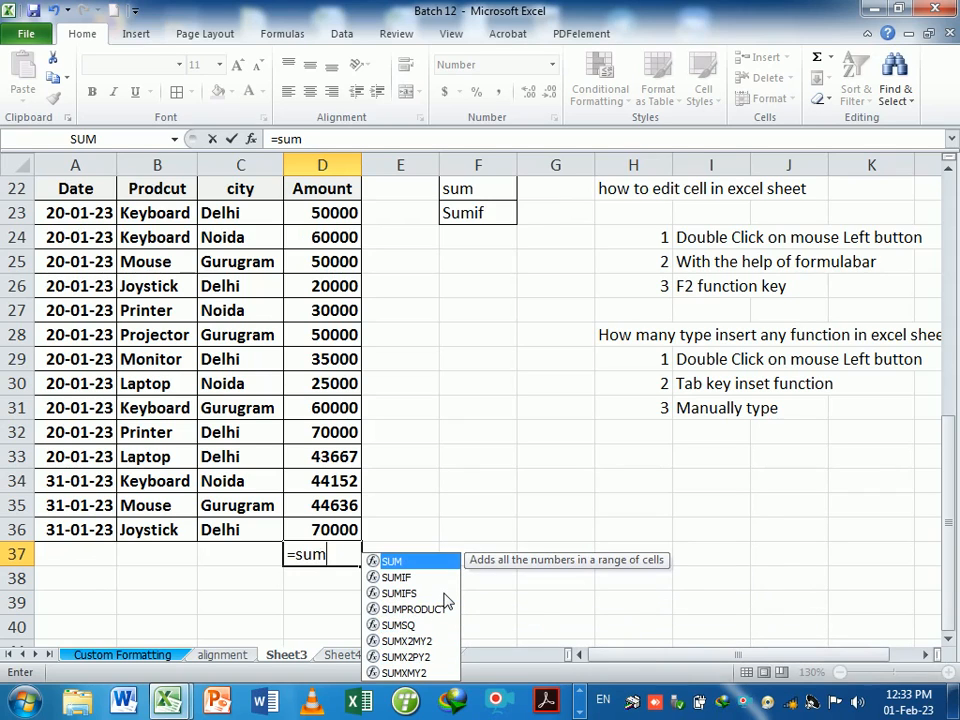
{"action": "key", "text": "Tab"}
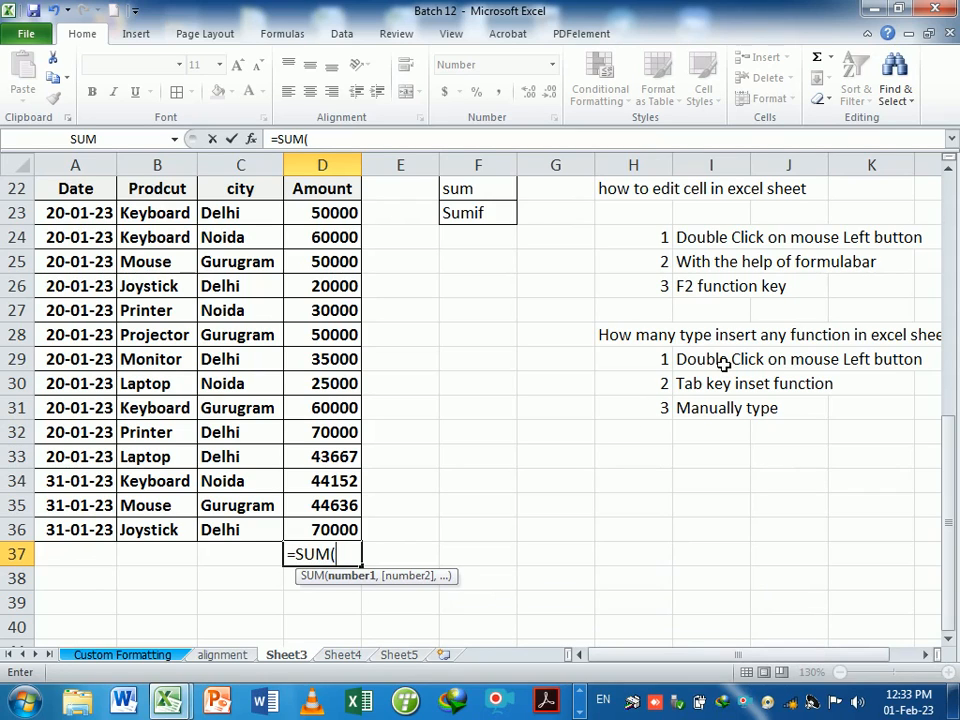
- Supply the amounts D23:D36 as the range of the SUM formula in cell D37 and complete it
{"action": "mouse_move", "coordinate": [321, 213]}
{"action": "left_mouse_down"}
{"action": "mouse_move", "coordinate": [326, 540]}
{"action": "mouse_move", "coordinate": [319, 208]}
{"action": "mouse_move", "coordinate": [318, 224]}
{"action": "left_mouse_up"}
{"action": "key", "text": "shift+Down"}
{"action": "key", "text": "shift+Down"}
{"action": "key", "text": "shift+Down"}
{"action": "key", "text": "shift+Down"}
{"action": "key", "text": "shift+Down"}
{"action": "key", "text": "shift+Down"}
{"action": "key", "text": "shift+Down"}
{"action": "key", "text": "shift+Down"}
{"action": "key", "text": "shift+Down"}
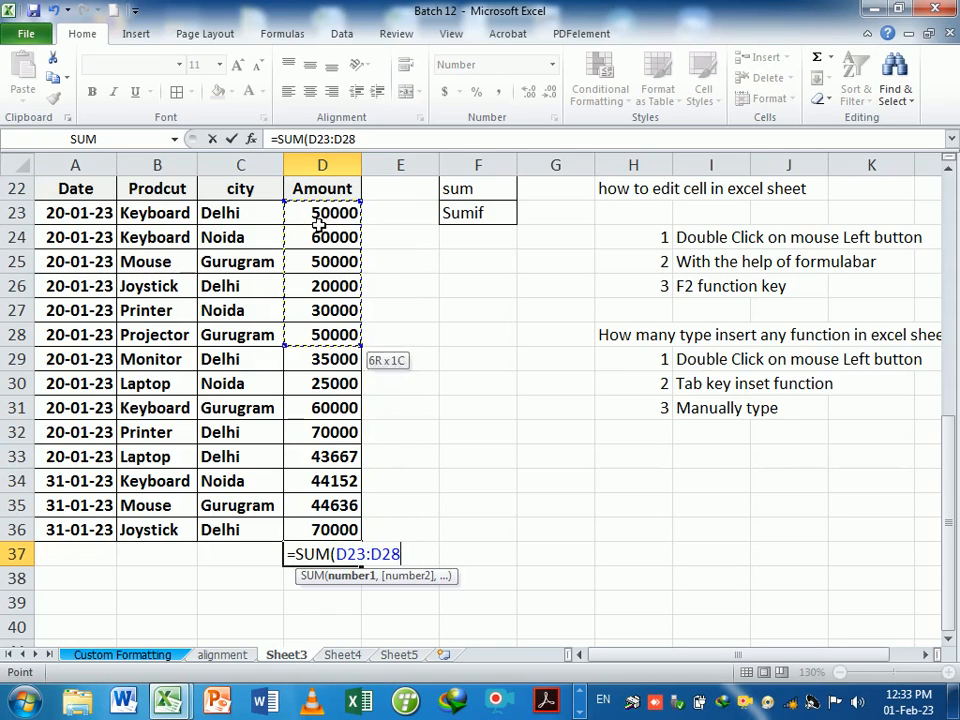
{"action": "key", "text": "shift+Down"}
{"action": "key", "text": "shift+Down"}
{"action": "key", "text": "shift+Down"}
{"action": "key", "text": "shift+Down"}
{"action": "key", "text": "Return"}
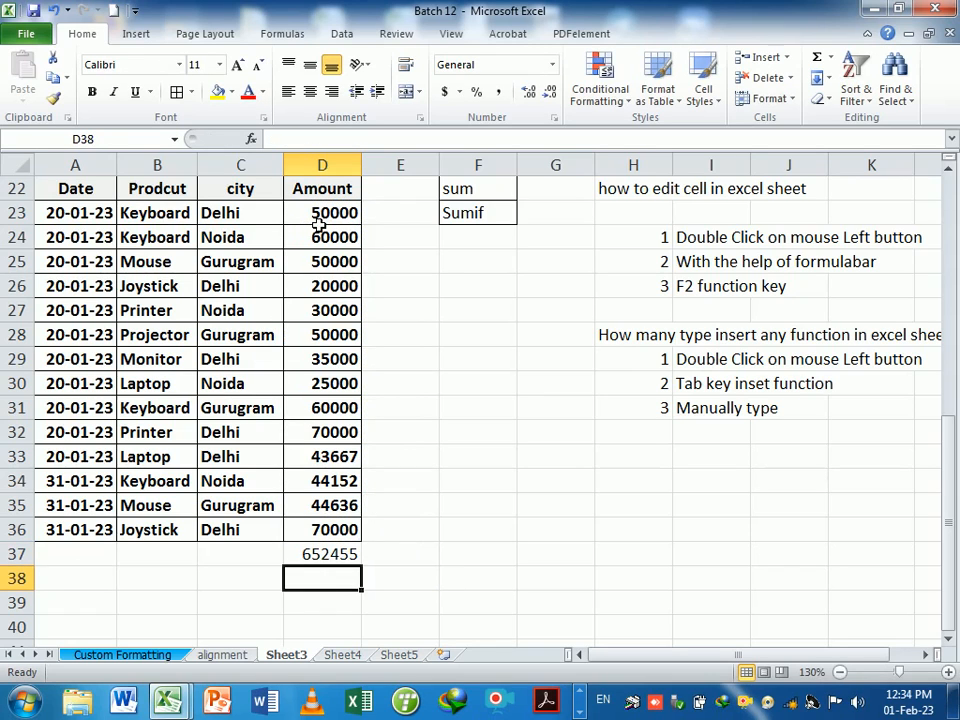
- Enter the formula =sum(D23:D36) in cell D38, writing the function name and opening bracket manually
{"action": "type", "text": "="}
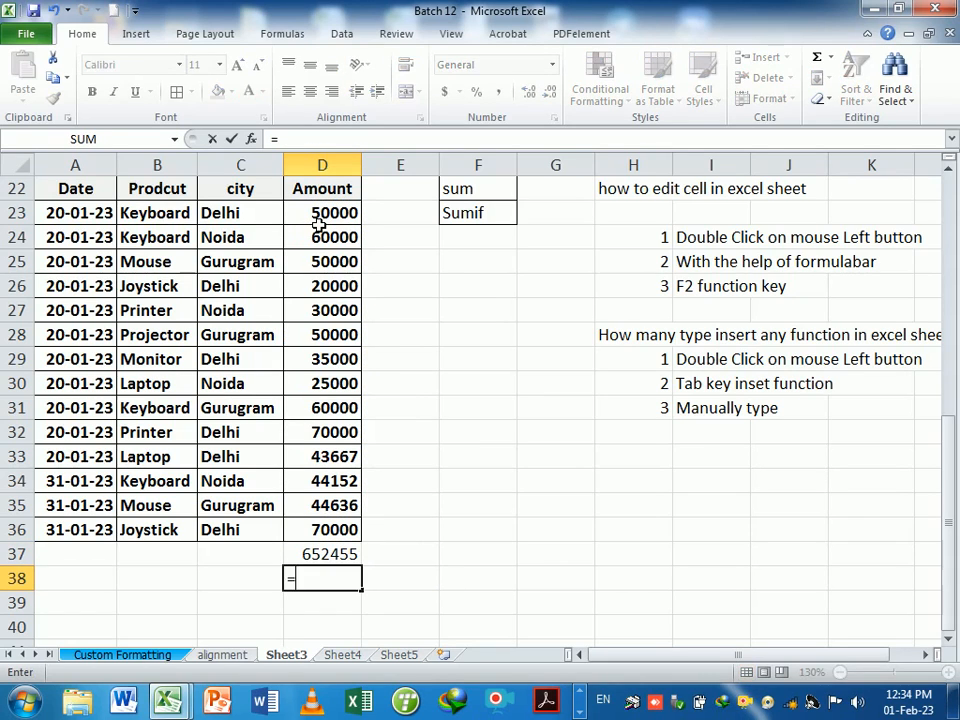
{"action": "type", "text": "sum"}
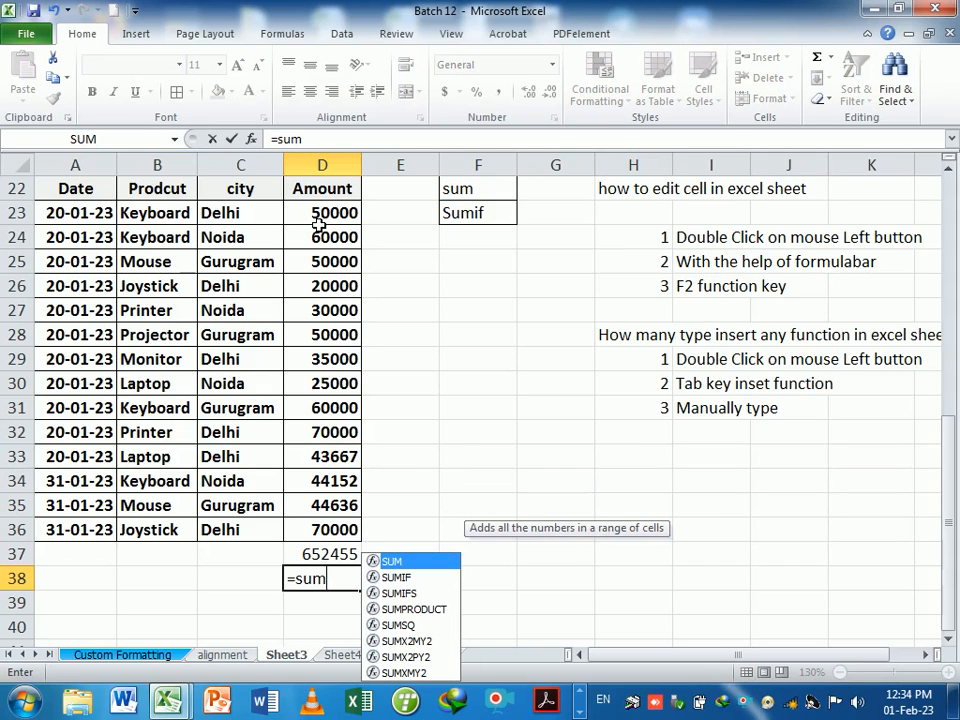
{"action": "type", "text": "("}
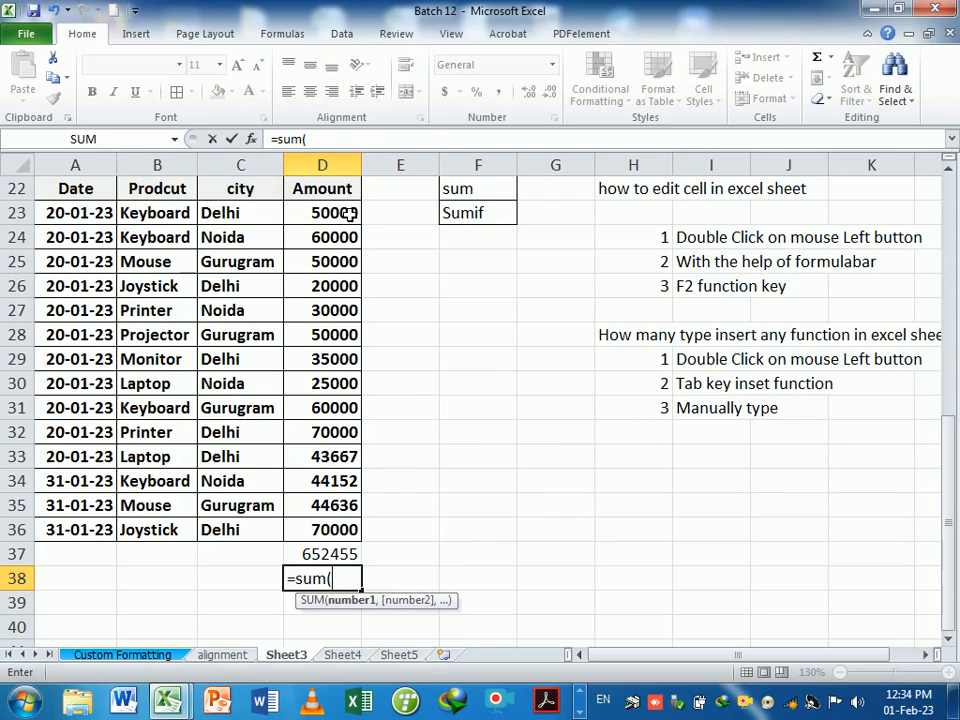
{"action": "left_click_drag", "start_coordinate": [347, 214], "coordinate": [347, 530]}
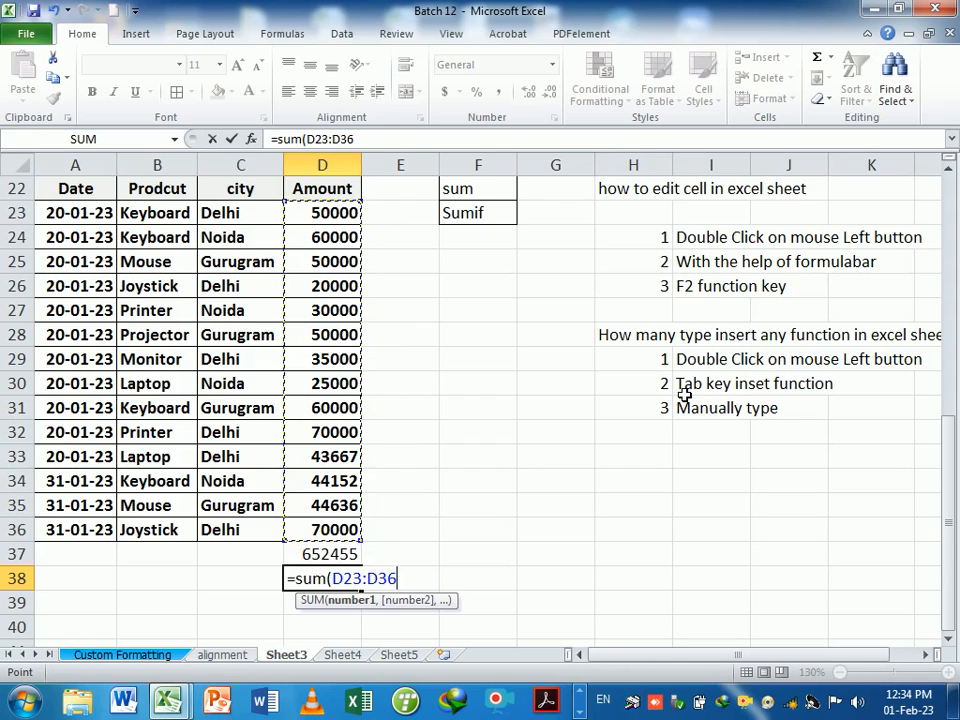
{"action": "key", "text": "Return"}
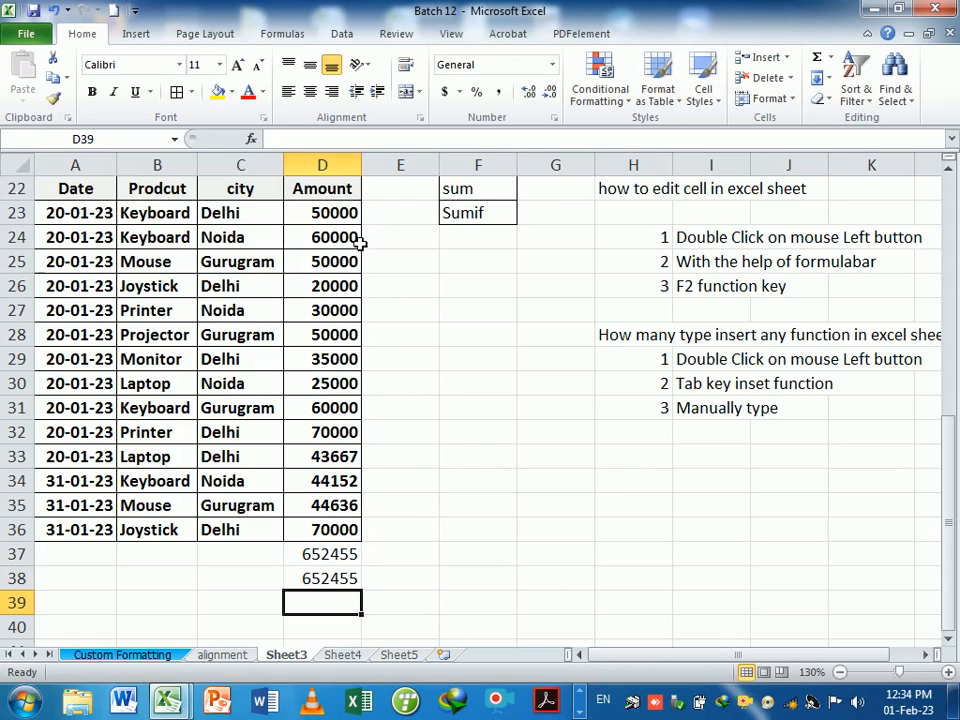
- Check the two totals against the status-bar sum of D23:D36 and add borders to cells D37:D38
{"action": "left_click_drag", "start_coordinate": [341, 220], "coordinate": [329, 531]}
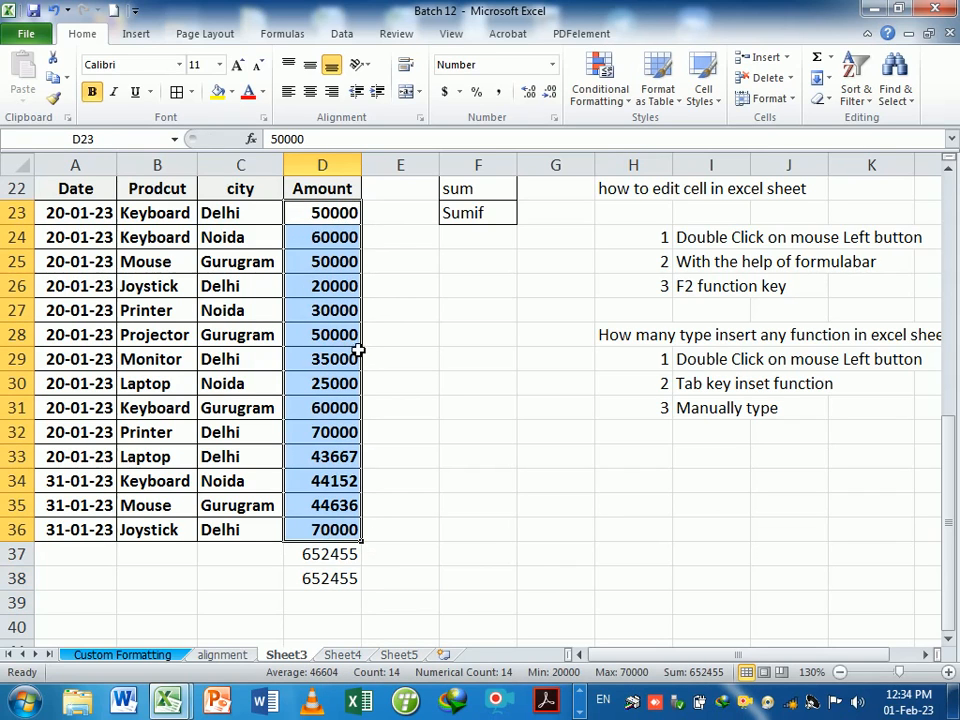
{"action": "left_click_drag", "start_coordinate": [319, 209], "coordinate": [346, 574]}
{"action": "left_click", "coordinate": [347, 553]}
{"action": "left_click", "coordinate": [347, 578]}
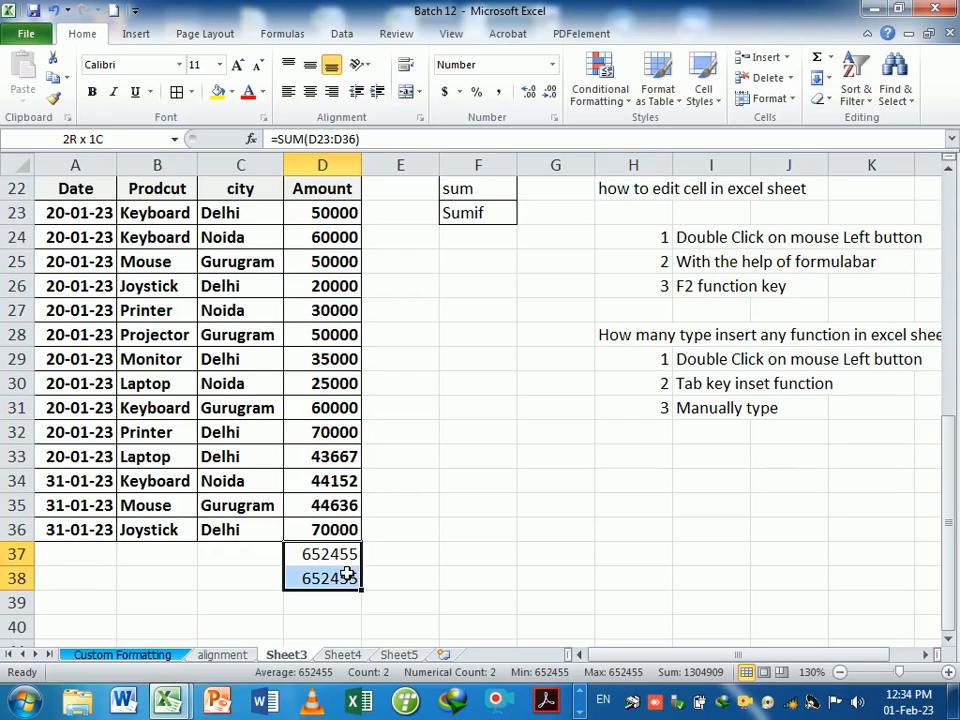
{"action": "left_click", "coordinate": [418, 505]}
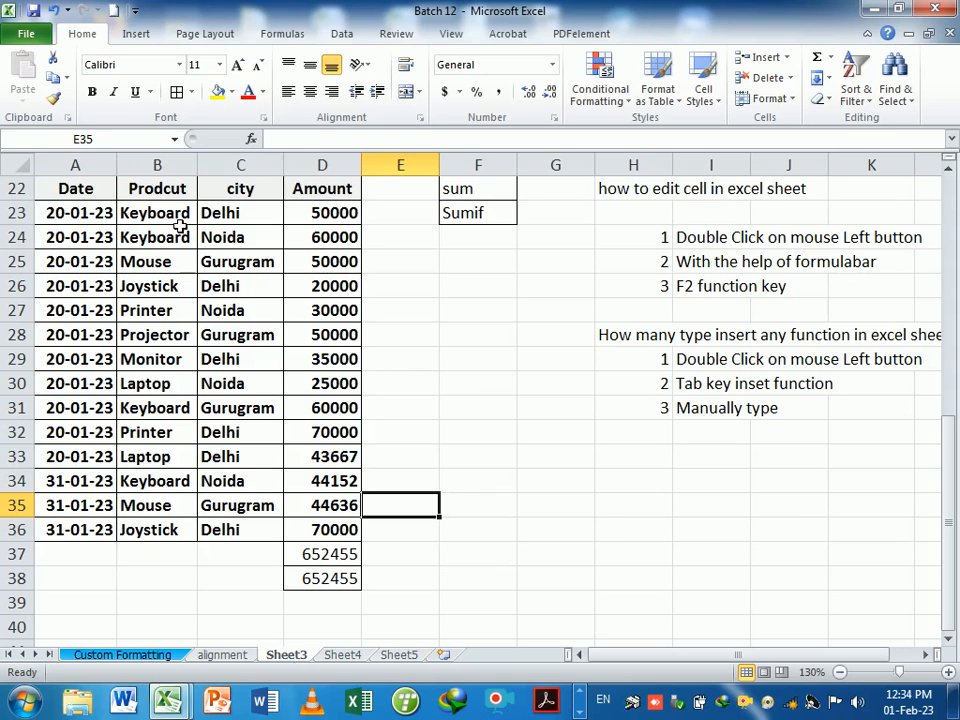
{"action": "left_click_drag", "start_coordinate": [184, 214], "coordinate": [340, 533]}
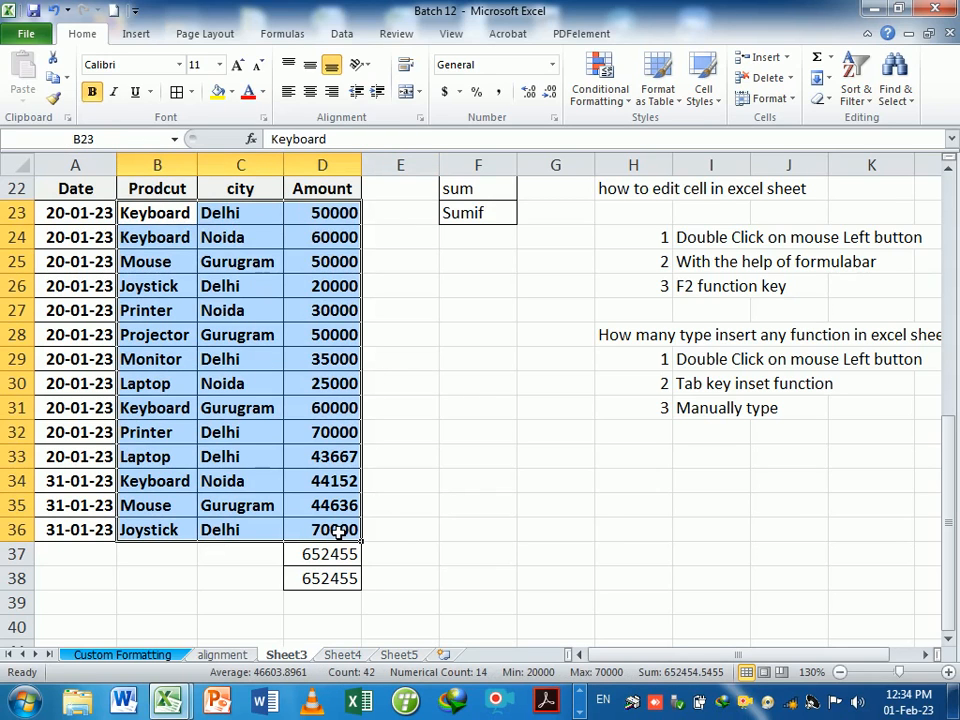
{"action": "left_click", "coordinate": [451, 485]}
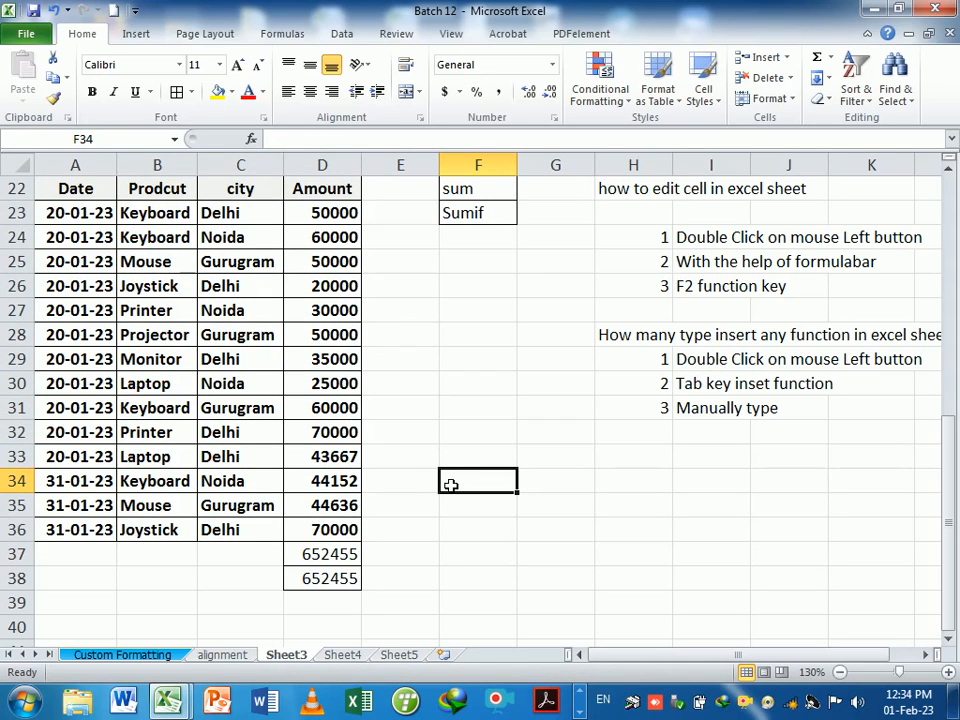
{"action": "left_click", "coordinate": [495, 214]}
{"action": "left_click", "coordinate": [504, 261]}
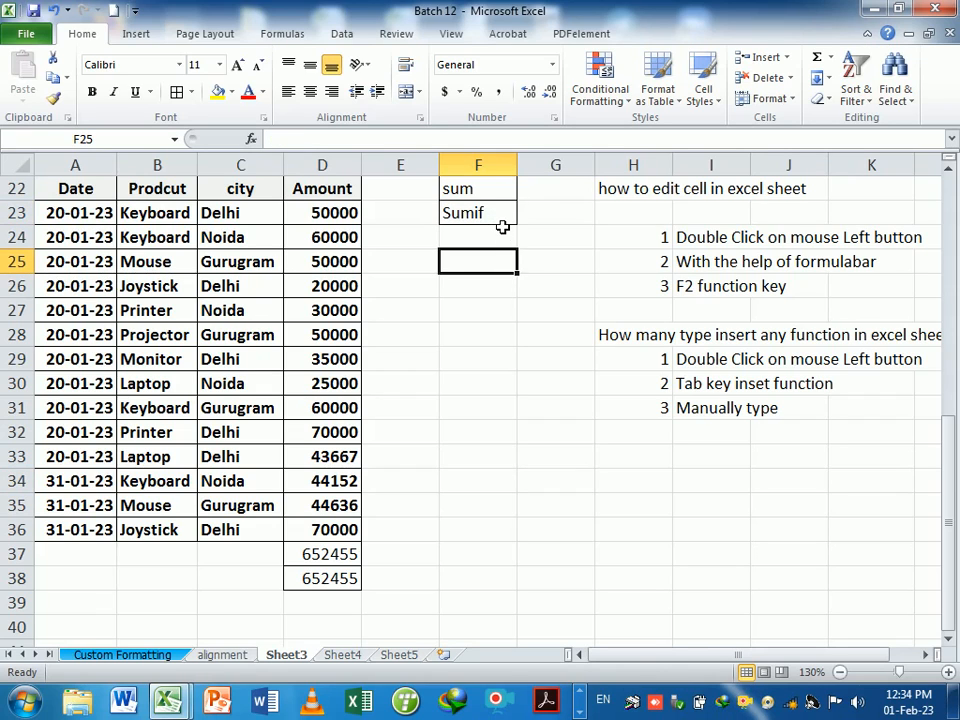
{"action": "left_click", "coordinate": [496, 190]}
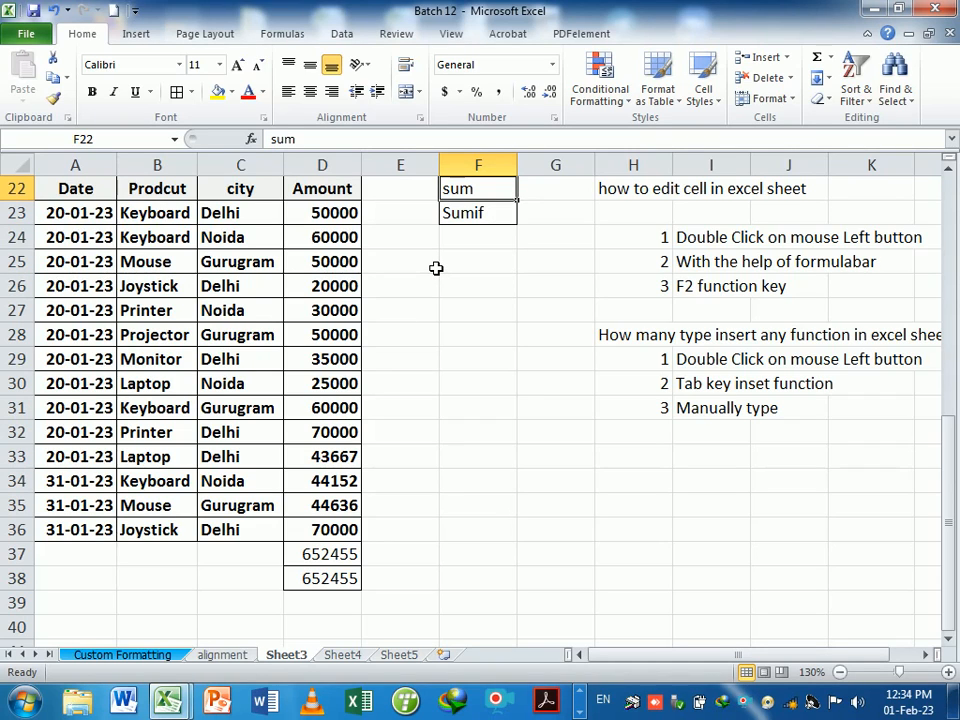
- Replace the date in cell A27 with the current date, 01-02-23
{"action": "left_click", "coordinate": [87, 312]}
{"action": "type", "text": "44946"}
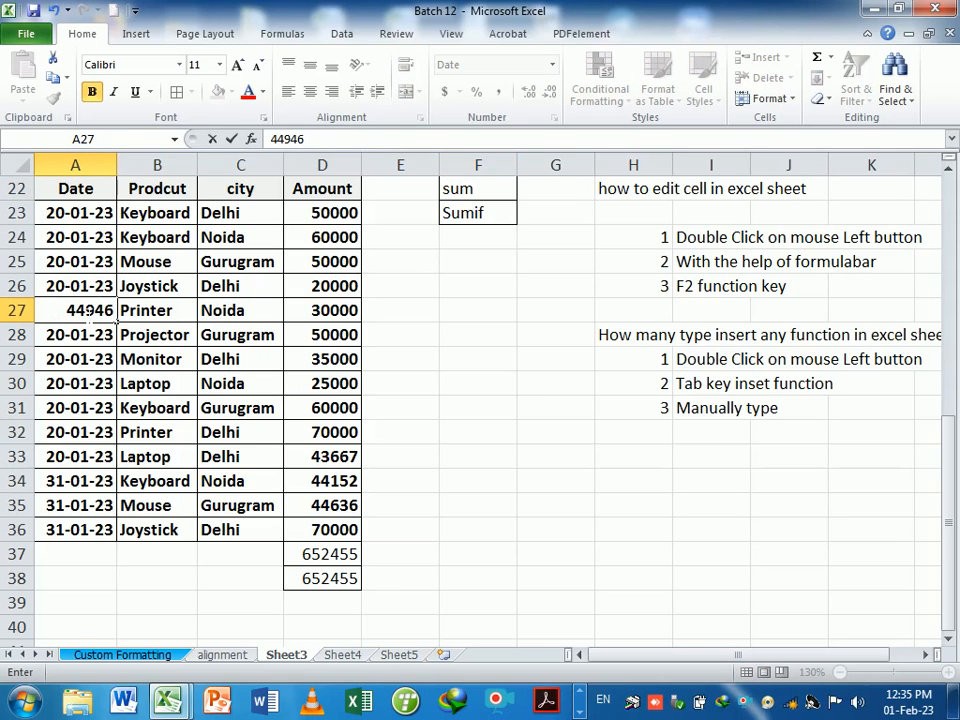
{"action": "left_click", "coordinate": [87, 313]}
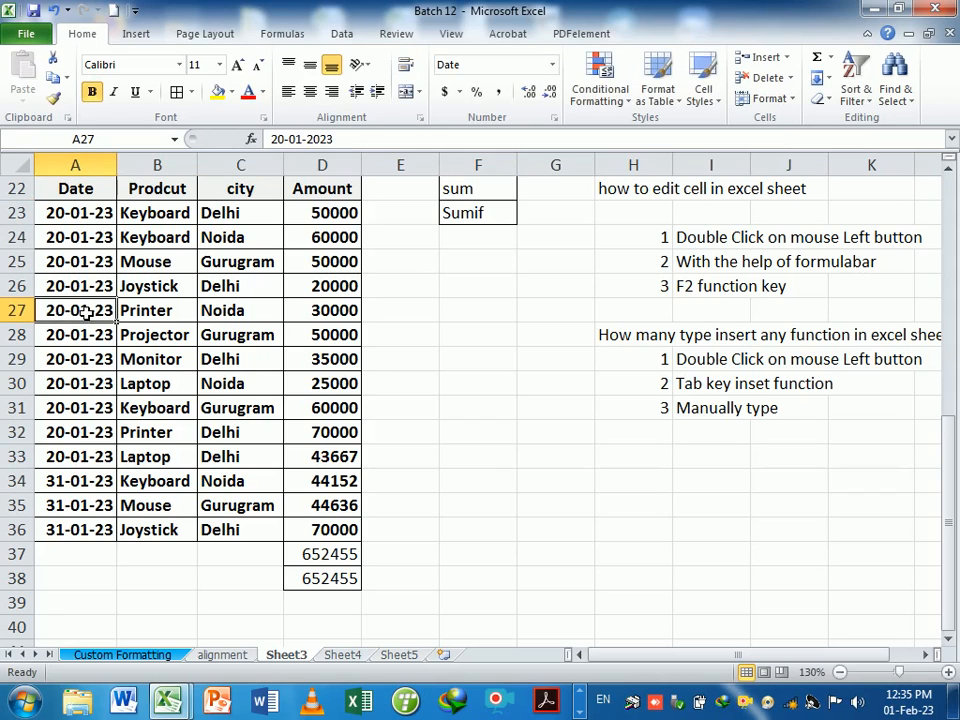
{"action": "key", "text": "ctrl+semicolon"}
{"action": "key", "text": "Return"}
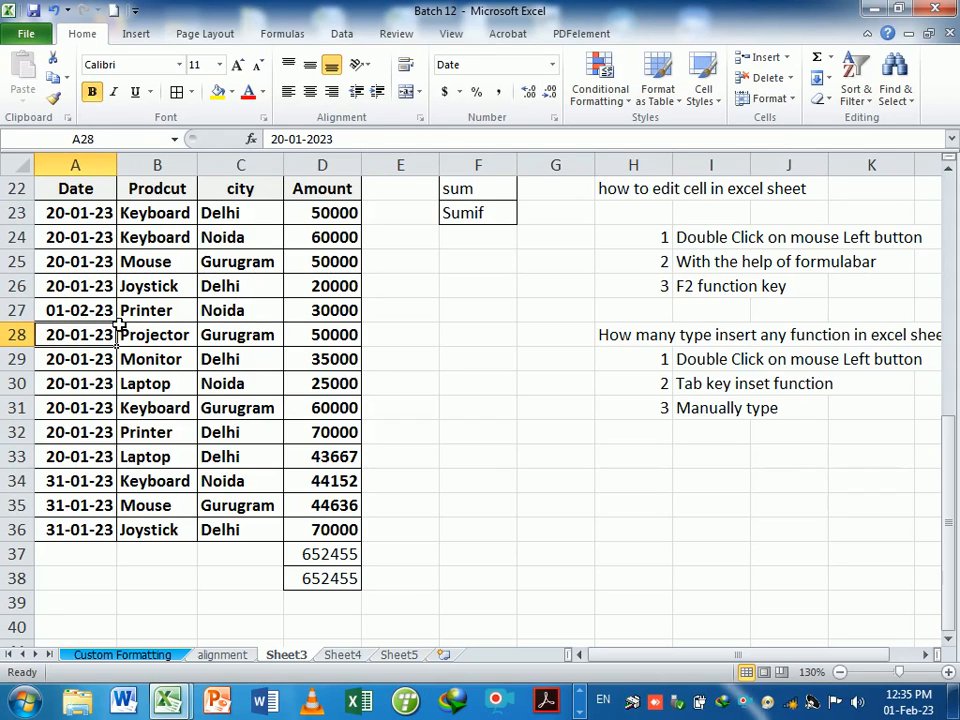
- Fill the date from A27 down through A30 so that every cell holds the same date, 01-02-23
{"action": "left_click", "coordinate": [98, 311]}
{"action": "left_click_drag", "start_coordinate": [116, 322], "coordinate": [104, 407]}
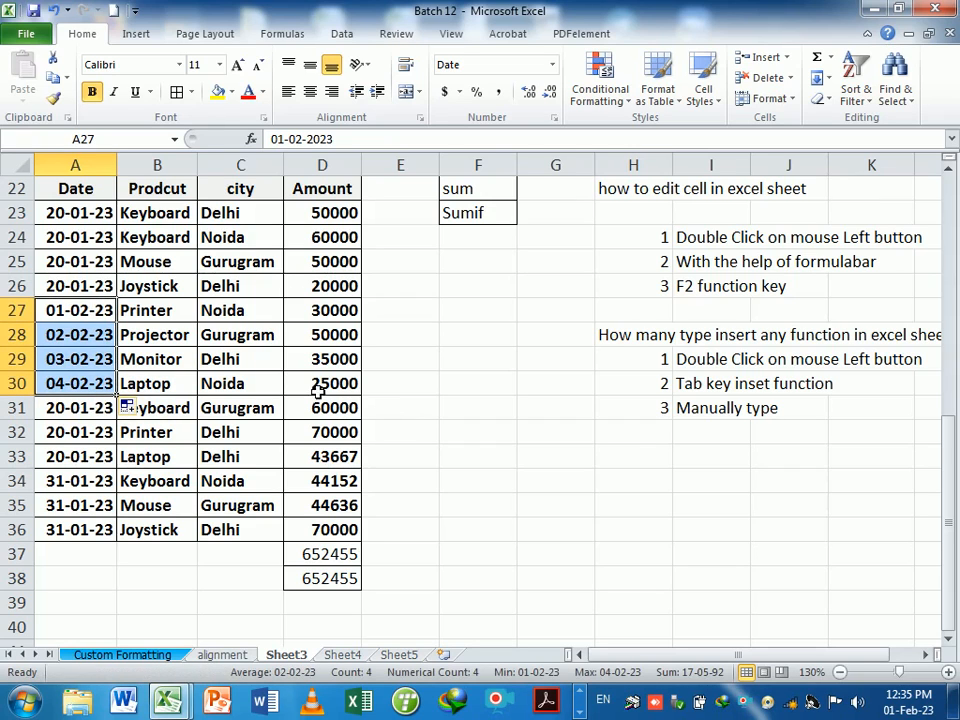
{"action": "left_click_drag", "start_coordinate": [75, 310], "coordinate": [96, 372]}
{"action": "key", "text": "ctrl+d"}
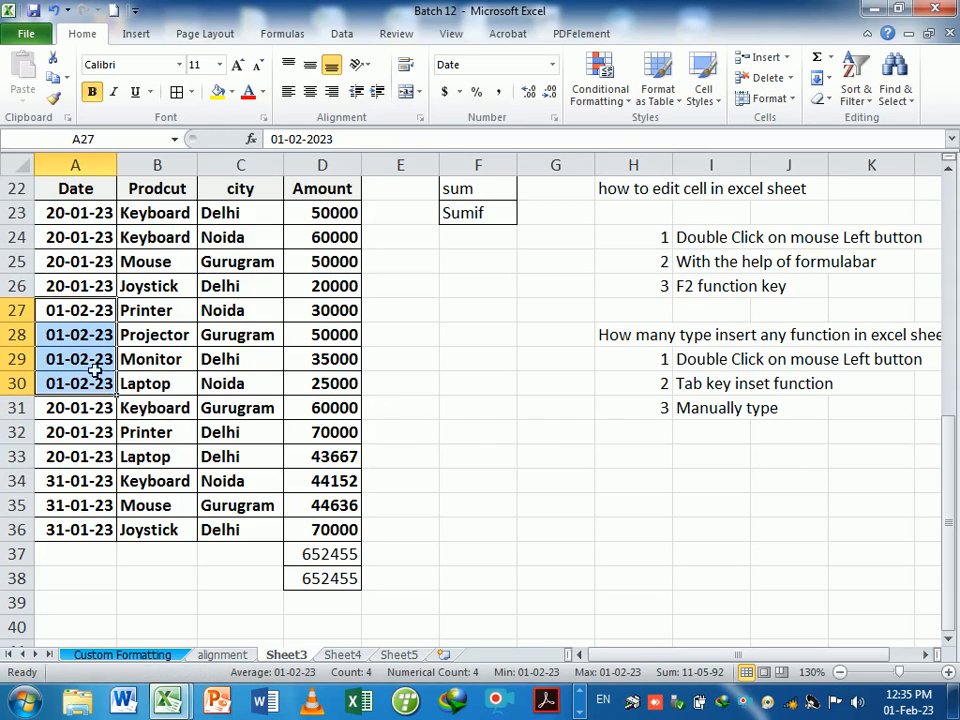
- Copy the Date header and its first date from A22:A23 to cells F25:F26
{"action": "left_click", "coordinate": [68, 218]}
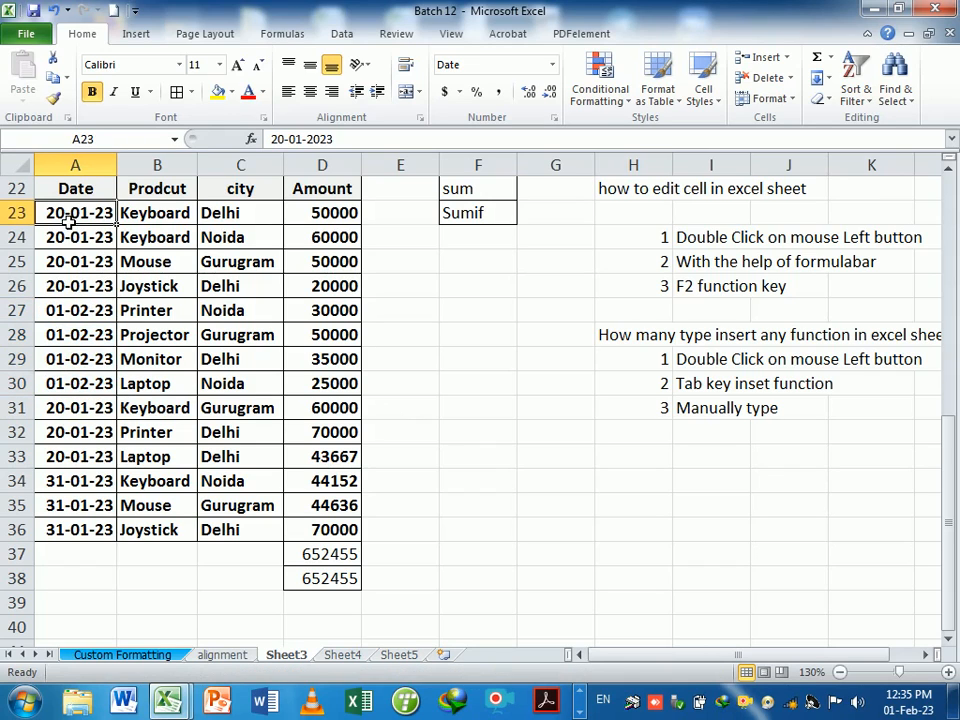
{"action": "left_click", "coordinate": [79, 487]}
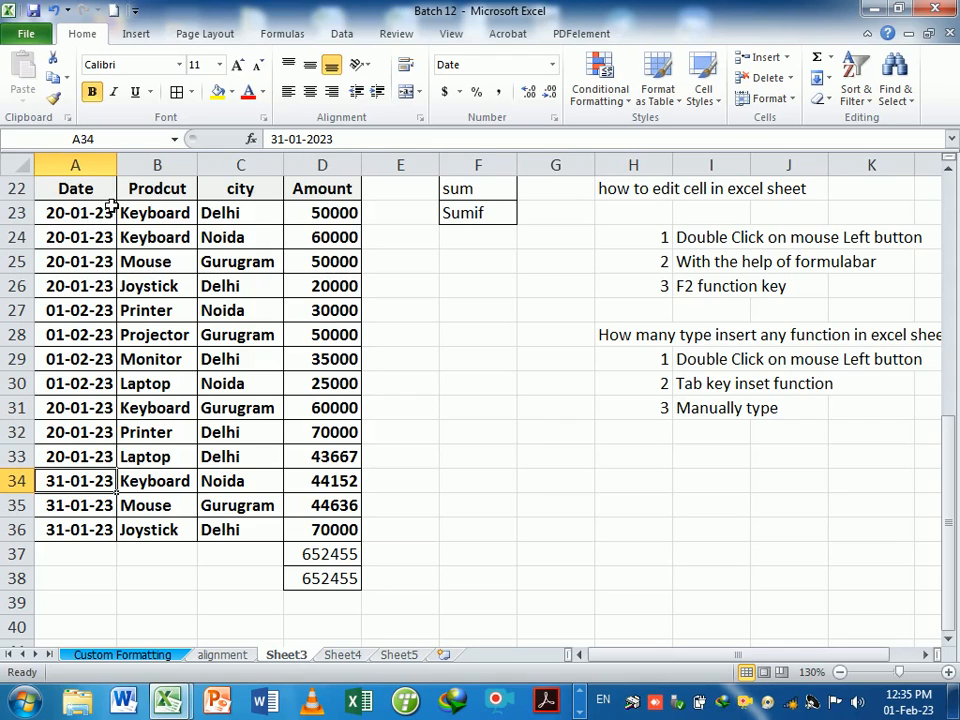
{"action": "left_click_drag", "start_coordinate": [96, 192], "coordinate": [96, 210]}
{"action": "key", "text": "ctrl+c"}
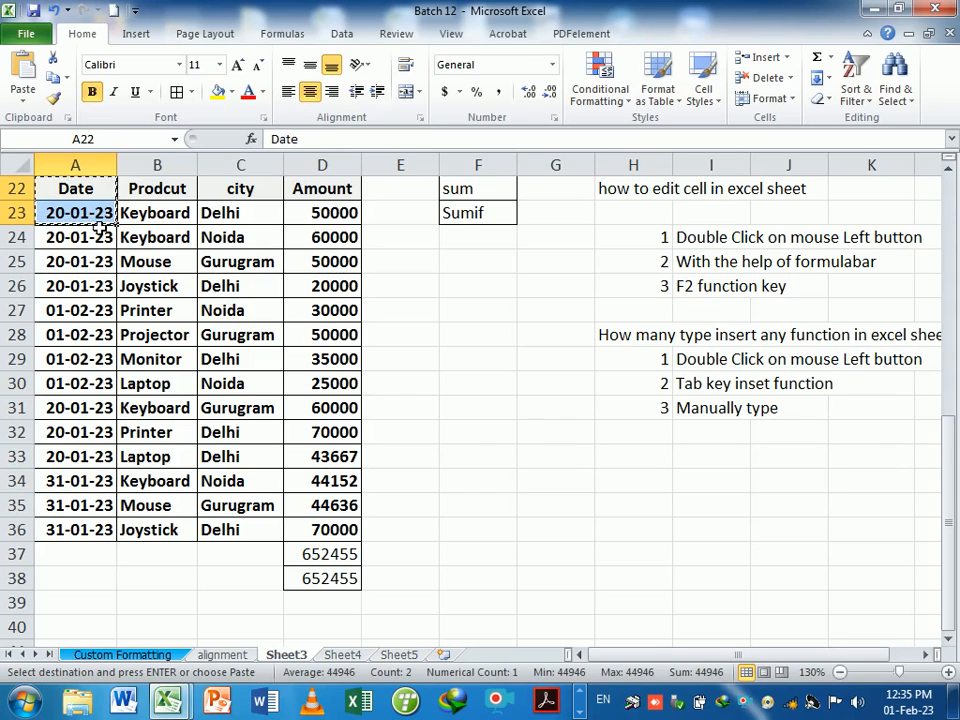
{"action": "left_click", "coordinate": [456, 268]}
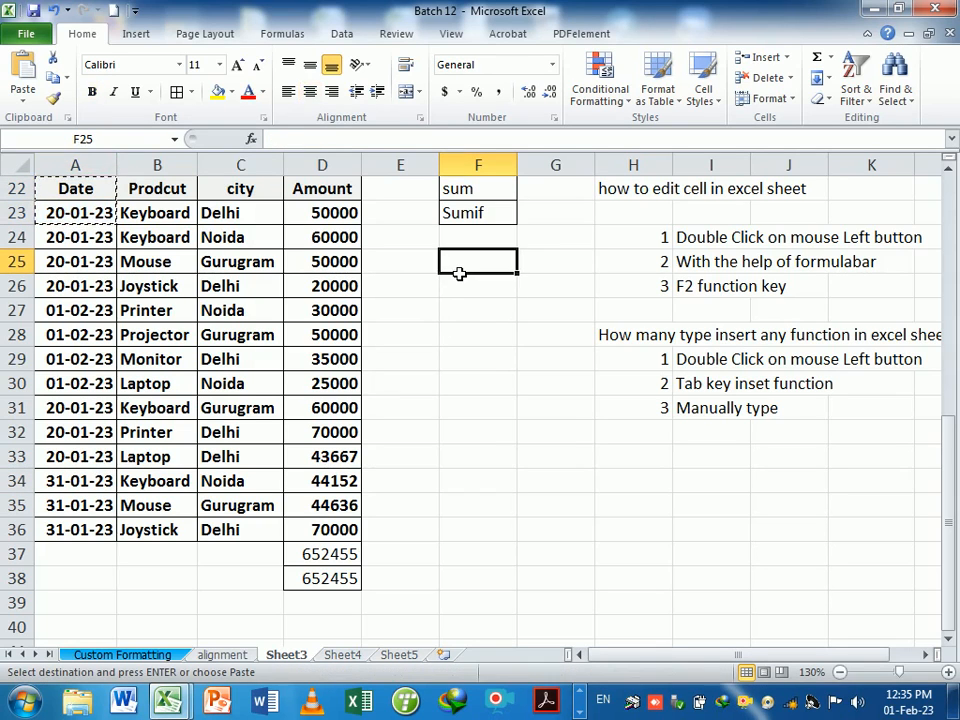
{"action": "key", "text": "Return"}
- Copy the Amount header from cell D22 to cell G25, beside the copied Date header
{"action": "left_click", "coordinate": [539, 270]}
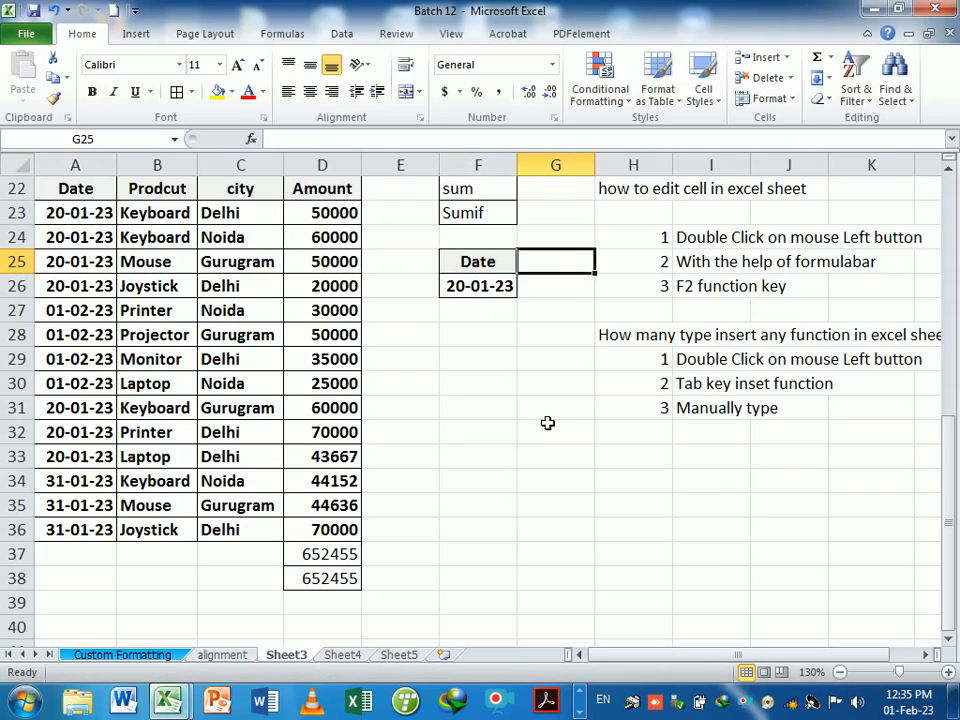
{"action": "key", "text": "Up"}
{"action": "key", "text": "Up"}
{"action": "key", "text": "Up"}
{"action": "key", "text": "Left"}
{"action": "key", "text": "Left"}
{"action": "key", "text": "Left"}
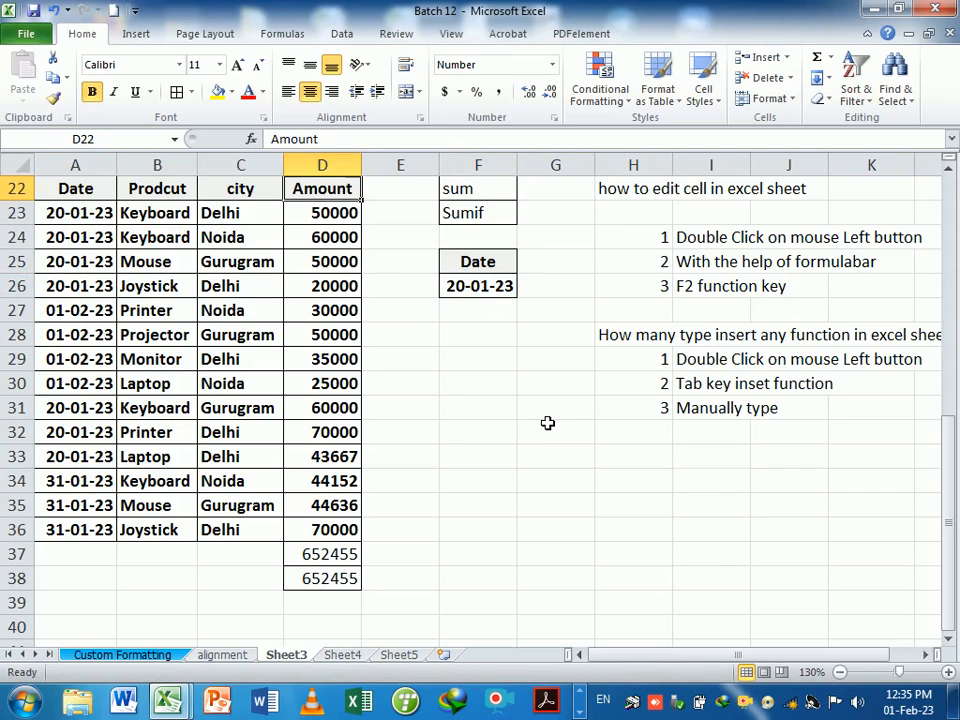
{"action": "key", "text": "ctrl+c"}
{"action": "key", "text": "Right"}
{"action": "key", "text": "Right"}
{"action": "key", "text": "Right"}
{"action": "key", "text": "Right"}
{"action": "key", "text": "Down"}
{"action": "key", "text": "Down"}
{"action": "key", "text": "Down"}
{"action": "key", "text": "Left"}
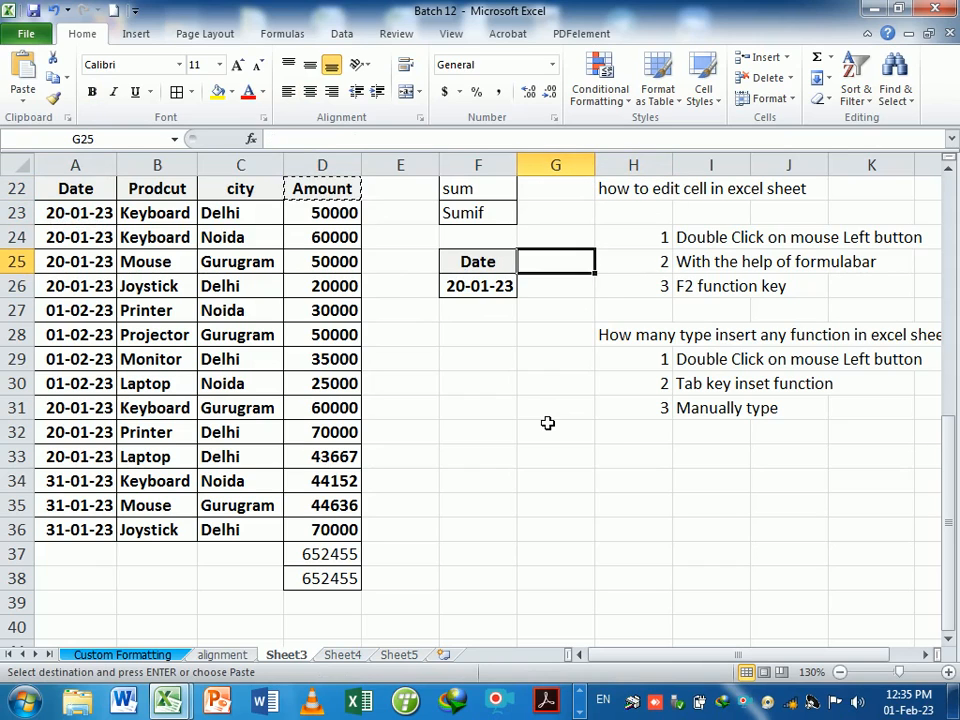
{"action": "key", "text": "ctrl+v"}
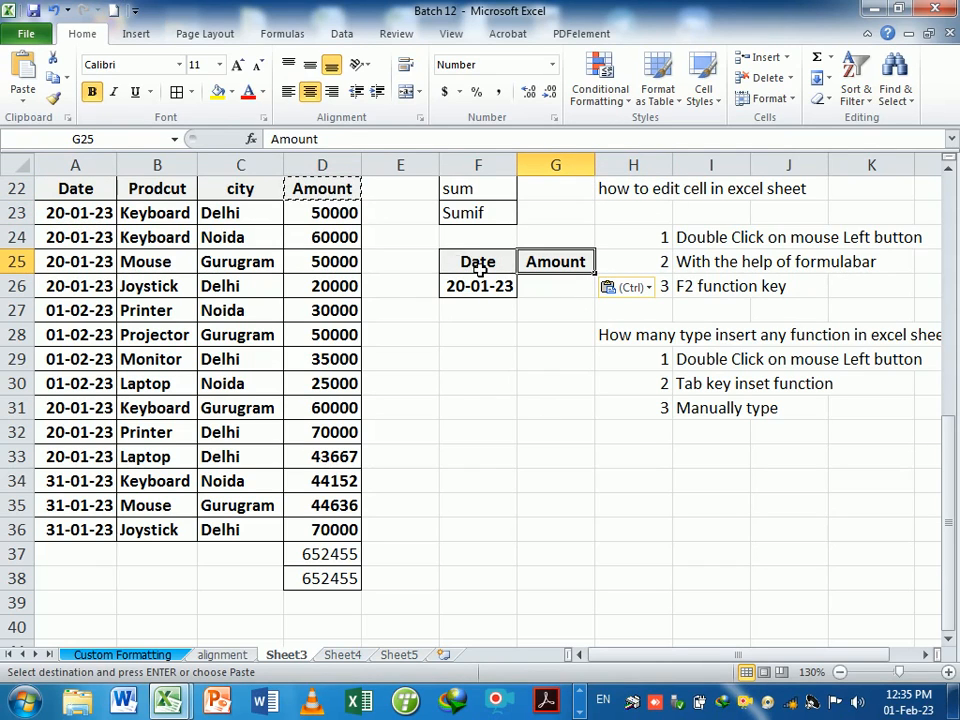
- Start a SUMIF formula in cell G26 from the function suggestions and move its argument hint away from the cell
{"action": "left_click", "coordinate": [559, 294]}
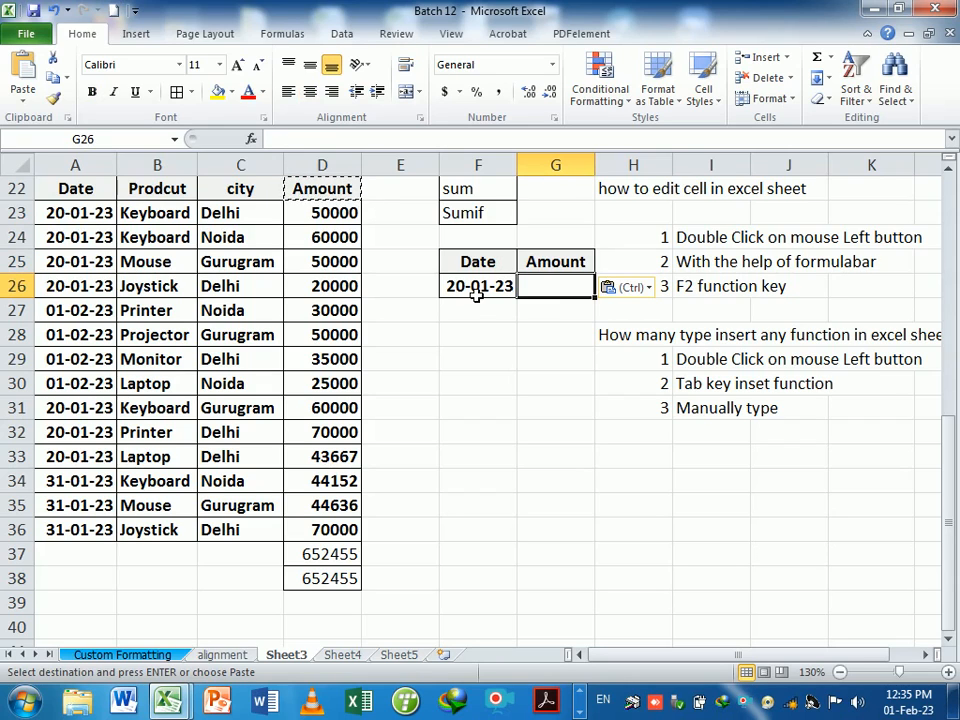
{"action": "type", "text": "=sumif"}
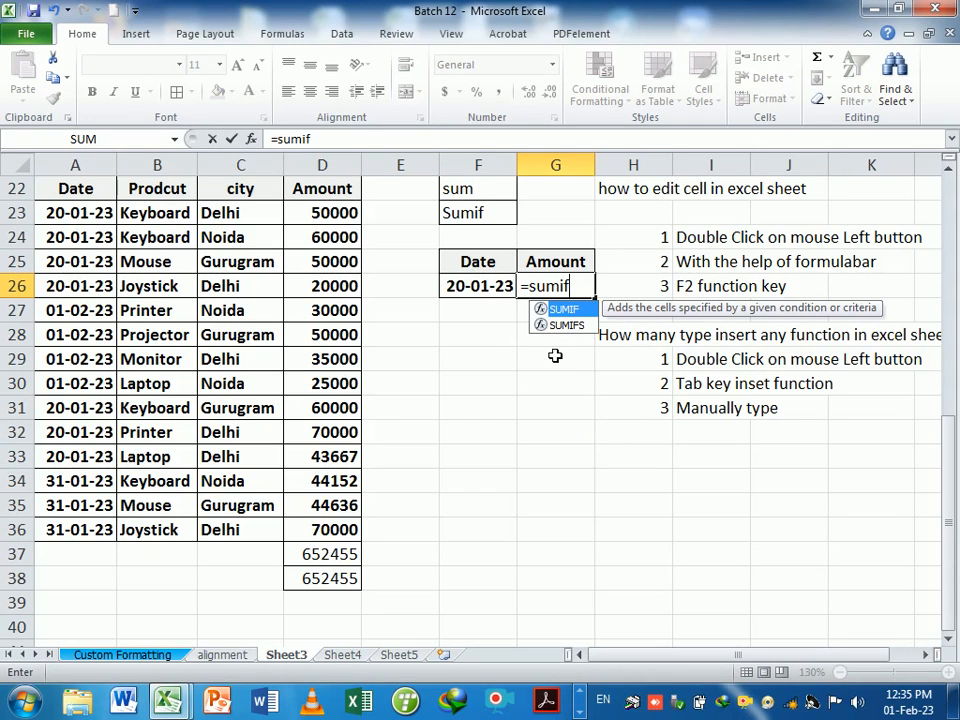
{"action": "double_click", "coordinate": [548, 309]}
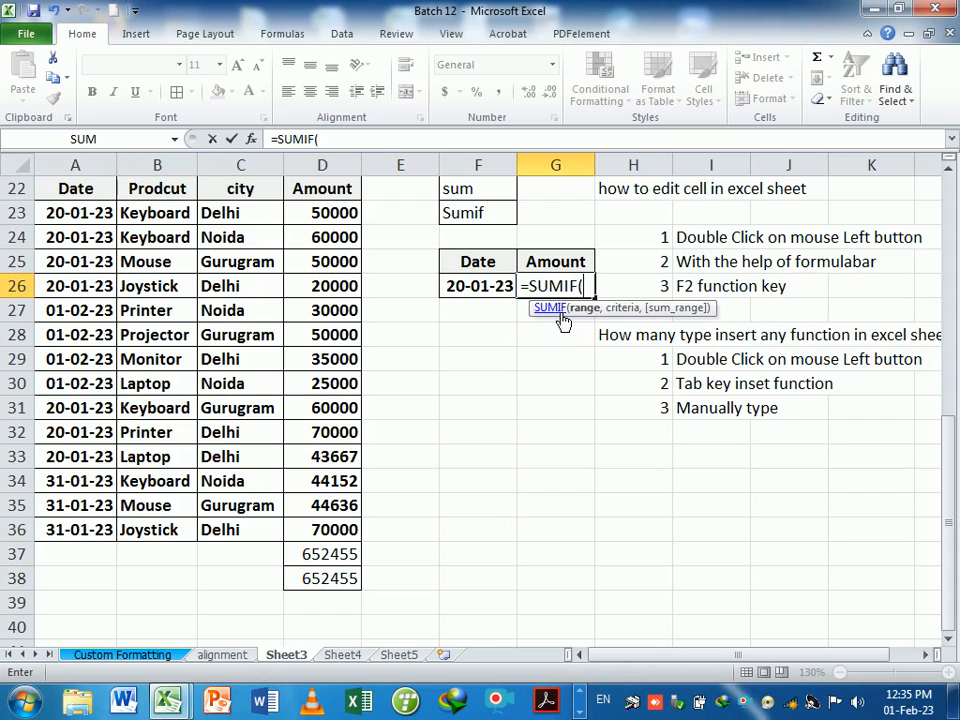
{"action": "left_click_drag", "start_coordinate": [630, 308], "coordinate": [610, 453]}
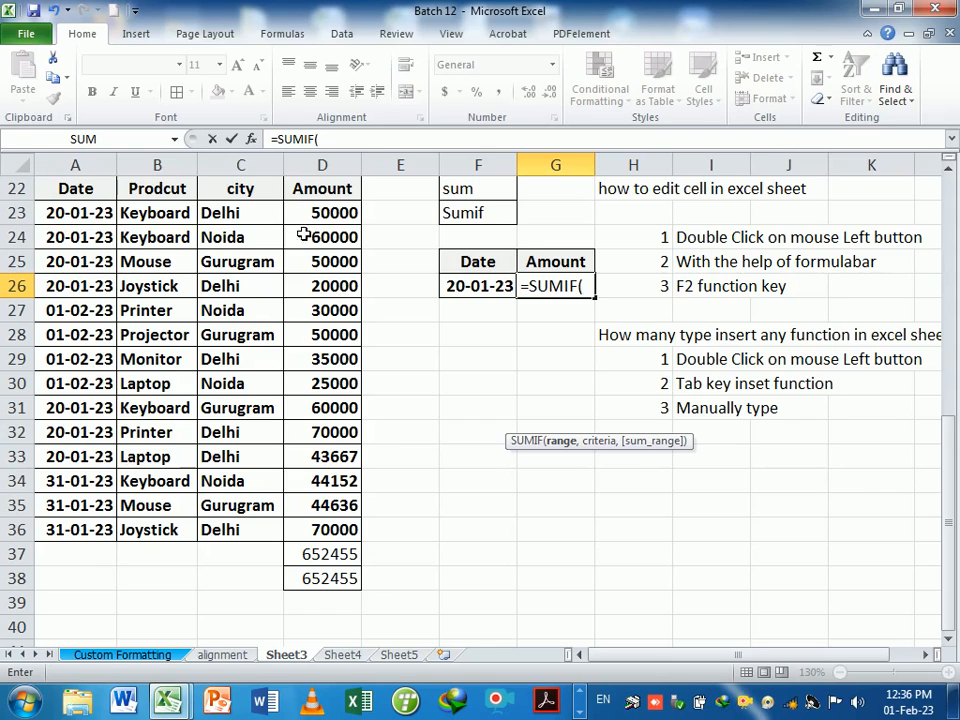
- Complete the SUMIF formula in G26 with range A22:D36, criteria F26 and sum range D22:D36
{"action": "left_click_drag", "start_coordinate": [97, 188], "coordinate": [328, 535]}
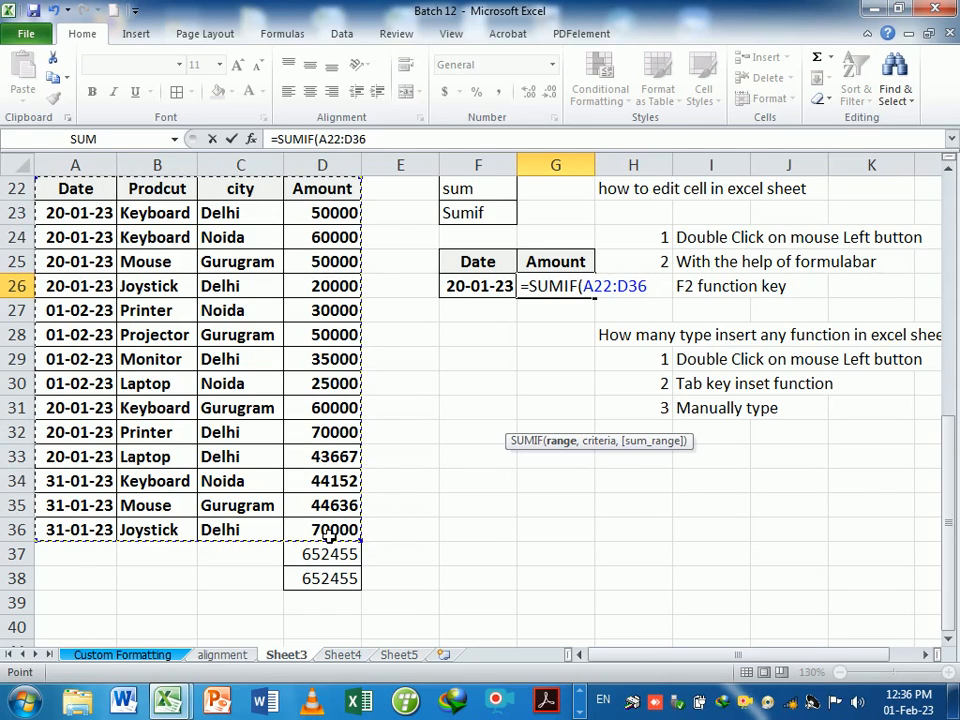
{"action": "type", "text": ","}
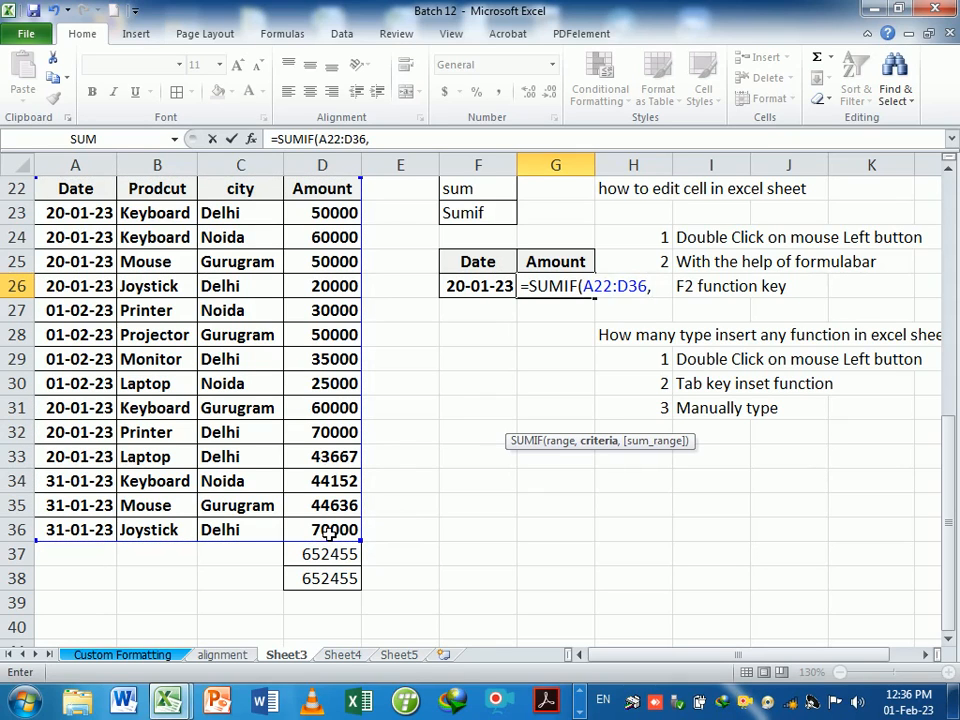
{"action": "left_click", "coordinate": [497, 293]}
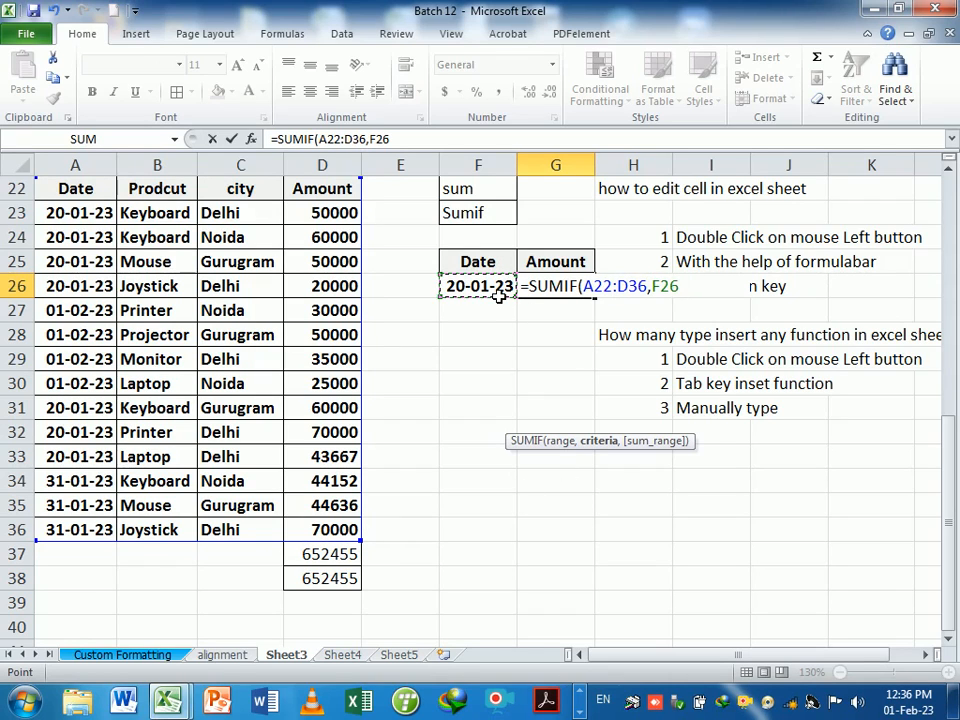
{"action": "type", "text": ","}
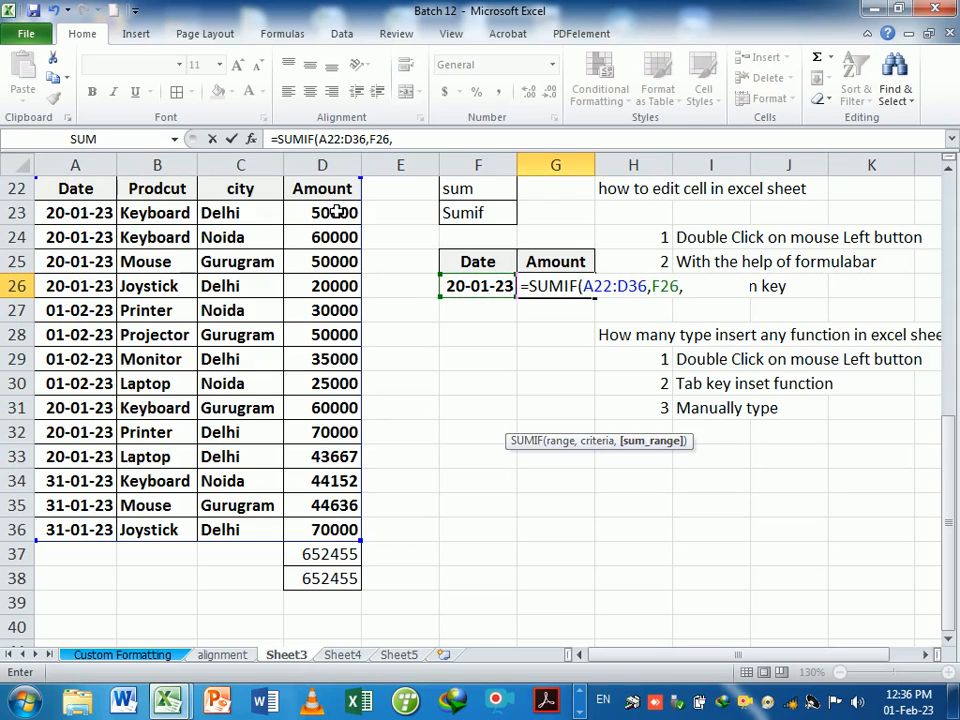
{"action": "left_click_drag", "start_coordinate": [330, 197], "coordinate": [343, 525]}
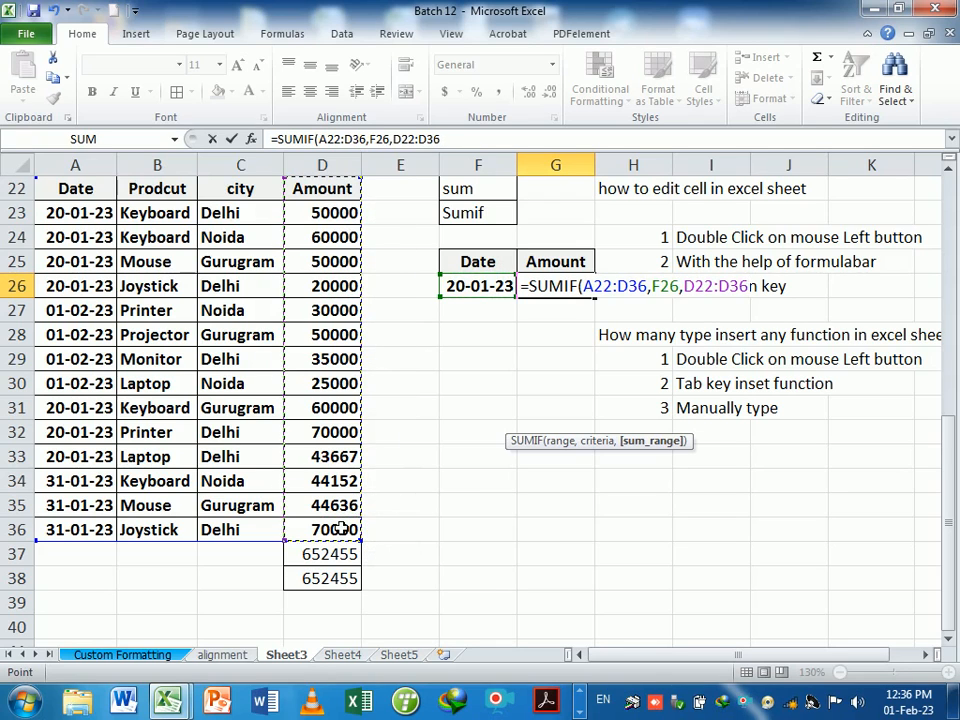
{"action": "key", "text": "Return"}
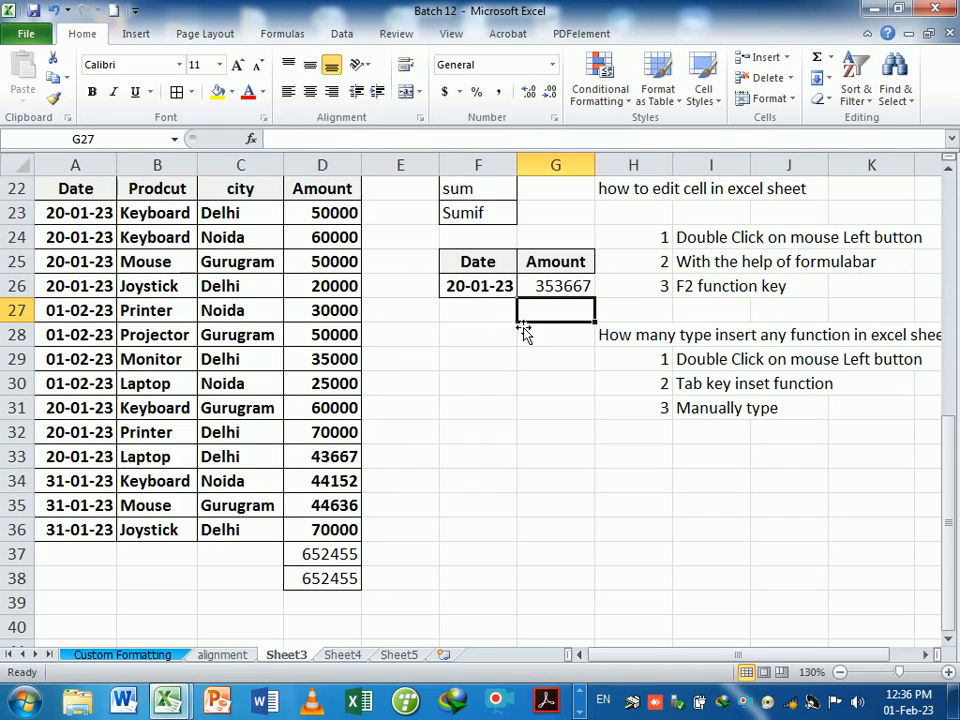
- Replace the criteria date in F26 with 31-01-23, copied from cell A34
{"action": "left_click", "coordinate": [564, 293]}
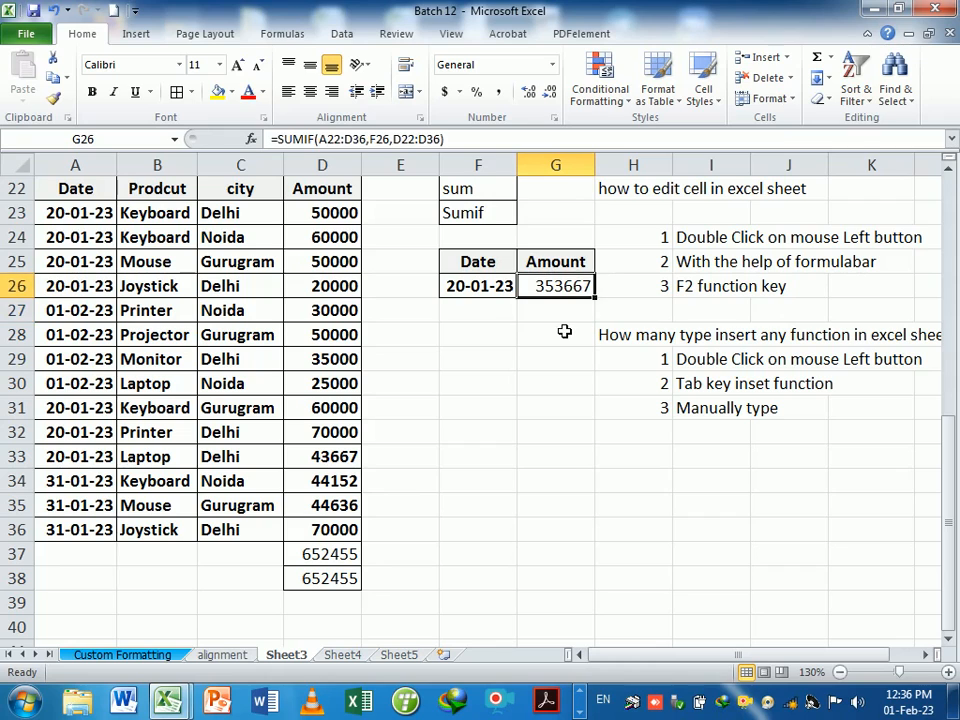
{"action": "left_click", "coordinate": [564, 330]}
{"action": "left_click", "coordinate": [510, 293]}
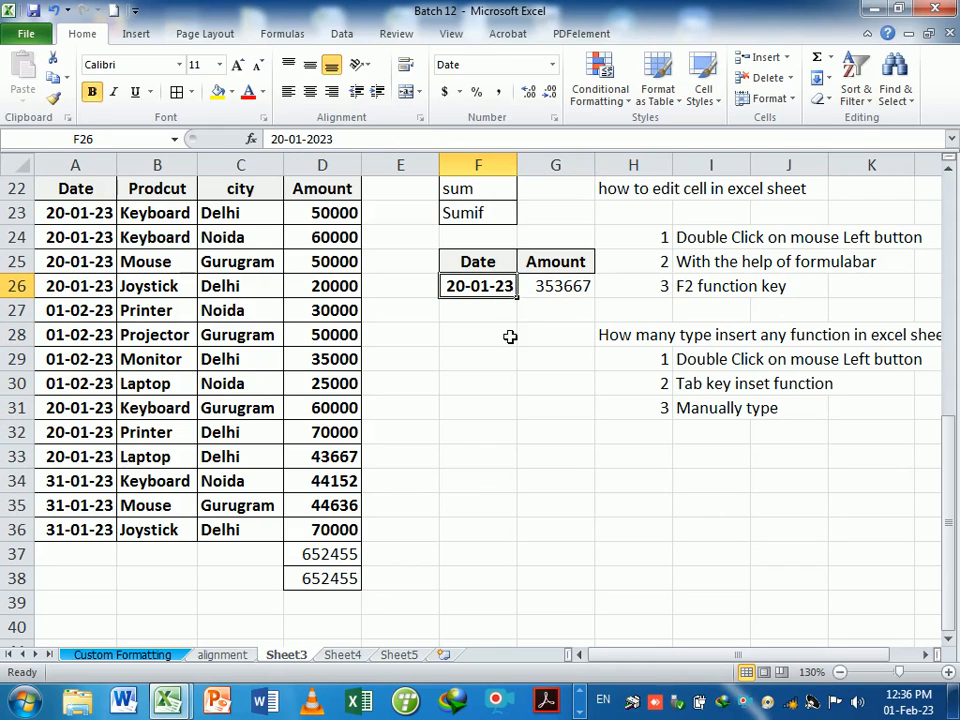
{"action": "left_click", "coordinate": [510, 336]}
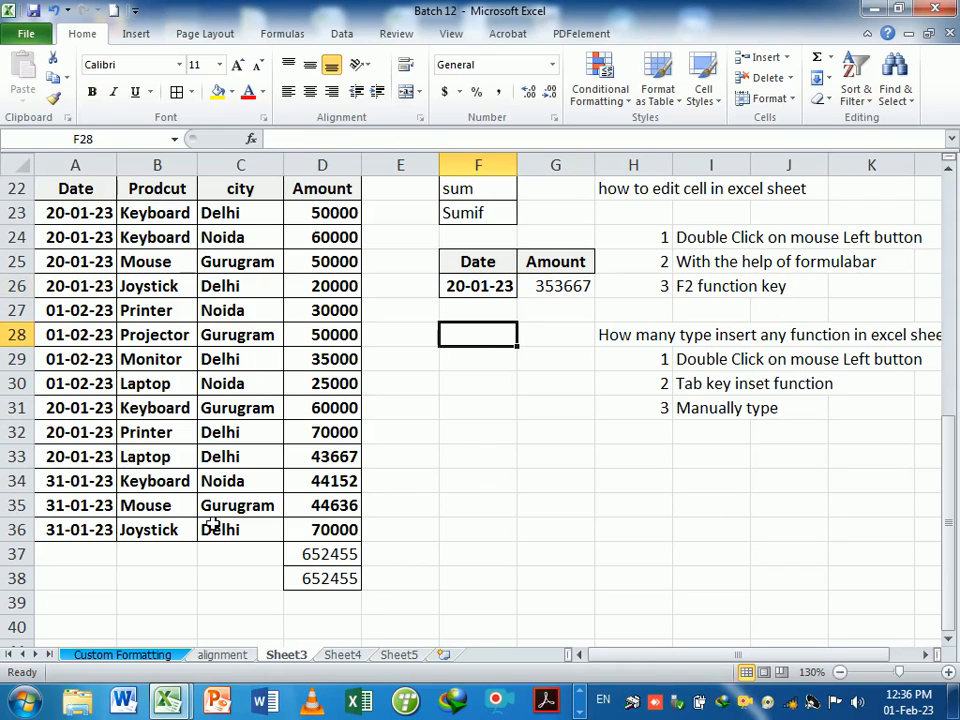
{"action": "left_click", "coordinate": [87, 486]}
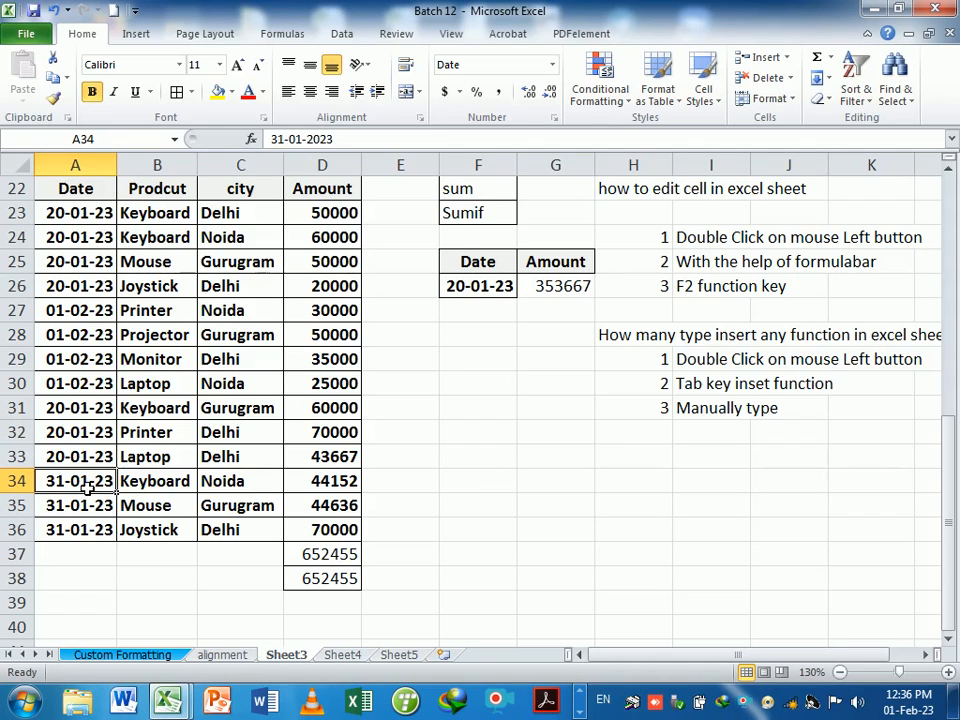
{"action": "key", "text": "ctrl+c"}
{"action": "left_click", "coordinate": [467, 290]}
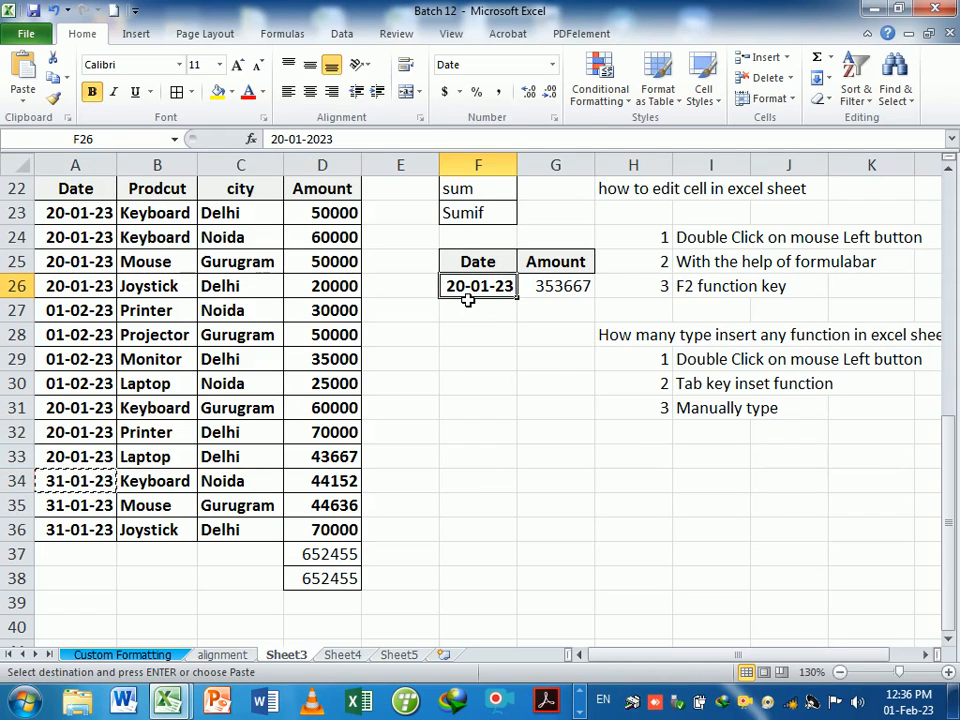
{"action": "key", "text": "Return"}
{"action": "left_click", "coordinate": [561, 371]}
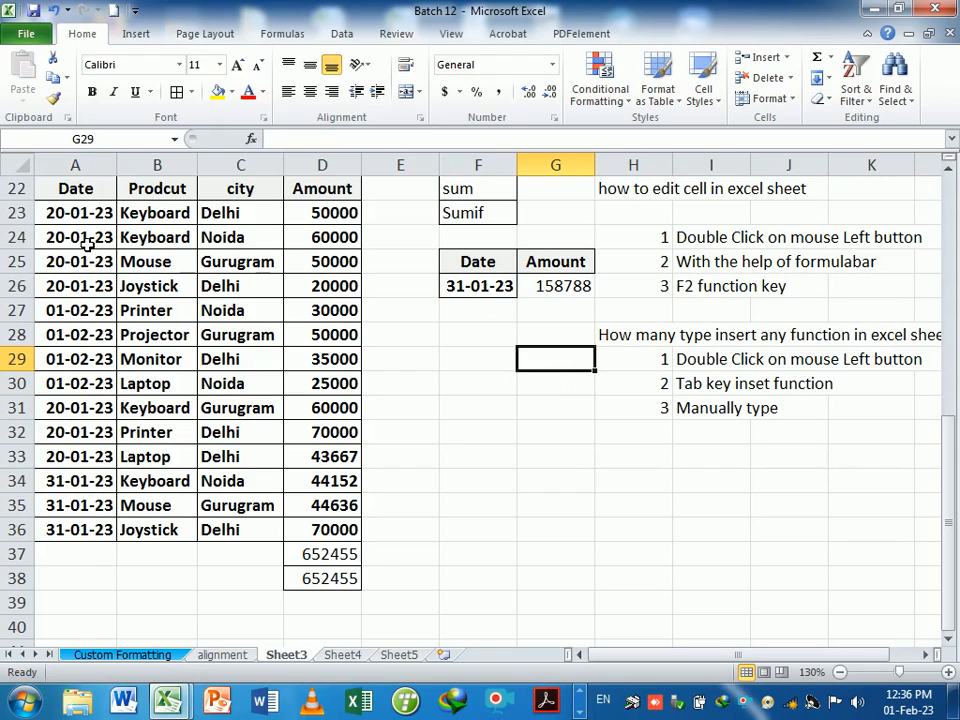
- Replace the criteria date in F26 with 01-02-23, copied from cell A27
{"action": "left_click", "coordinate": [105, 311]}
{"action": "key", "text": "ctrl+c"}
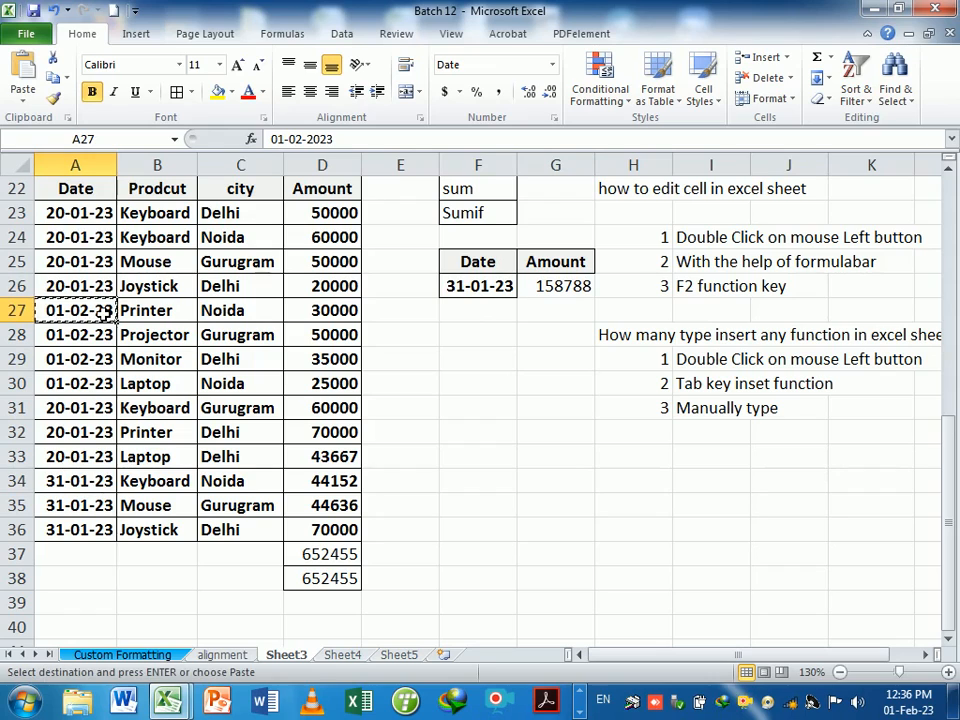
{"action": "left_click", "coordinate": [458, 295]}
{"action": "key", "text": "Return"}
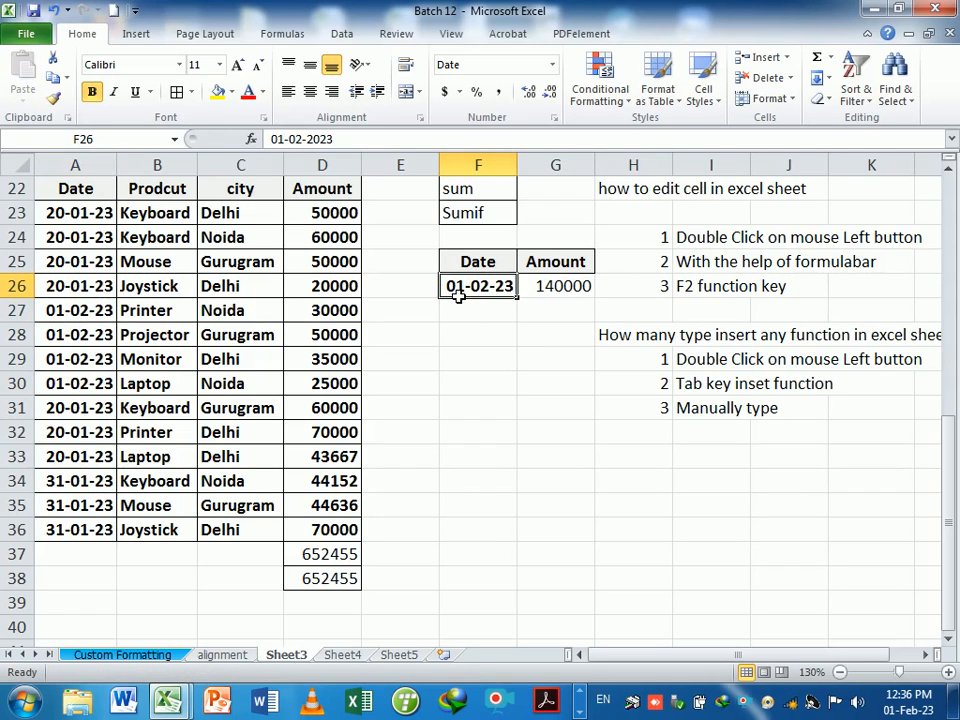
{"action": "left_click", "coordinate": [514, 359]}
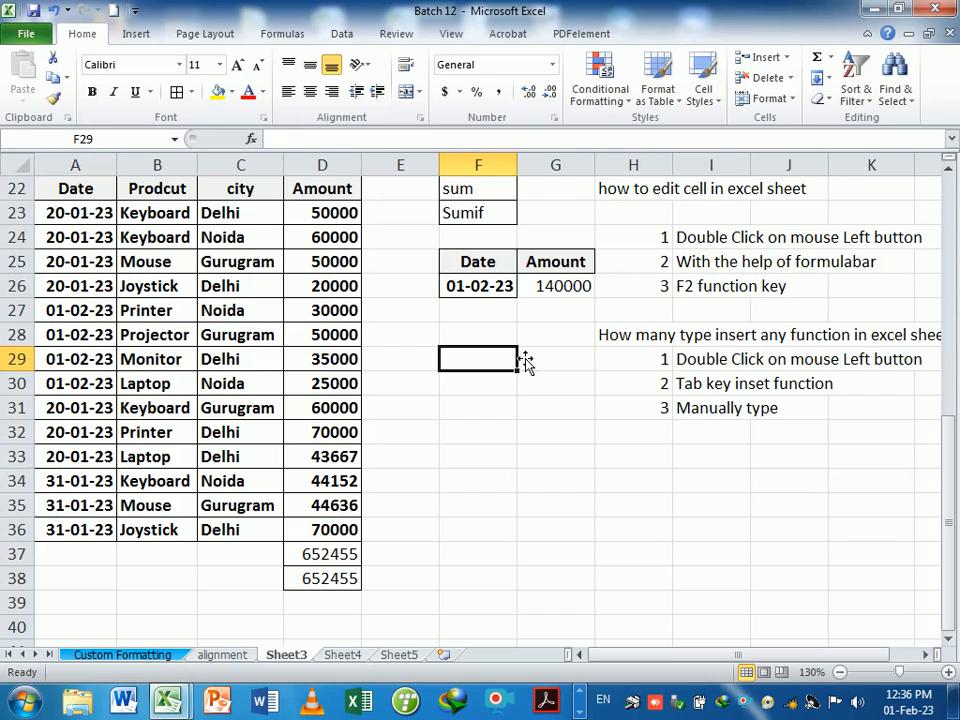
- Copy the Prodcut header and its first entry, Keyboard, from B22:B23 to cells F33:F34
{"action": "mouse_move", "coordinate": [187, 190]}
{"action": "left_mouse_down"}
{"action": "mouse_move", "coordinate": [186, 224]}
{"action": "mouse_move", "coordinate": [188, 212]}
{"action": "left_mouse_up"}
{"action": "key", "text": "ctrl+c"}
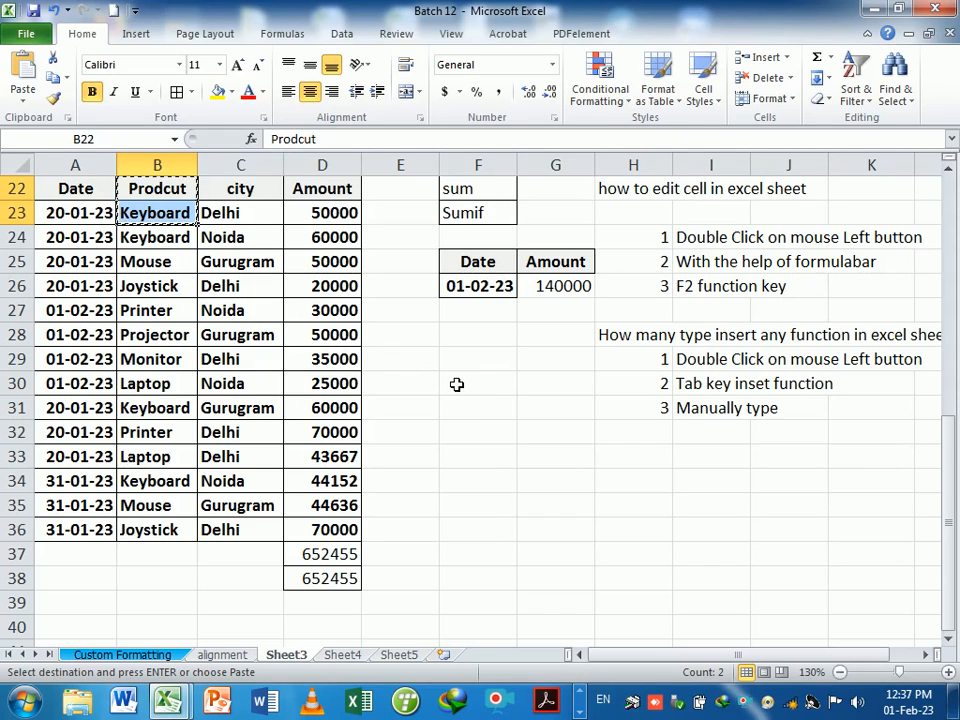
{"action": "left_click", "coordinate": [464, 462]}
{"action": "key", "text": "ctrl+v"}
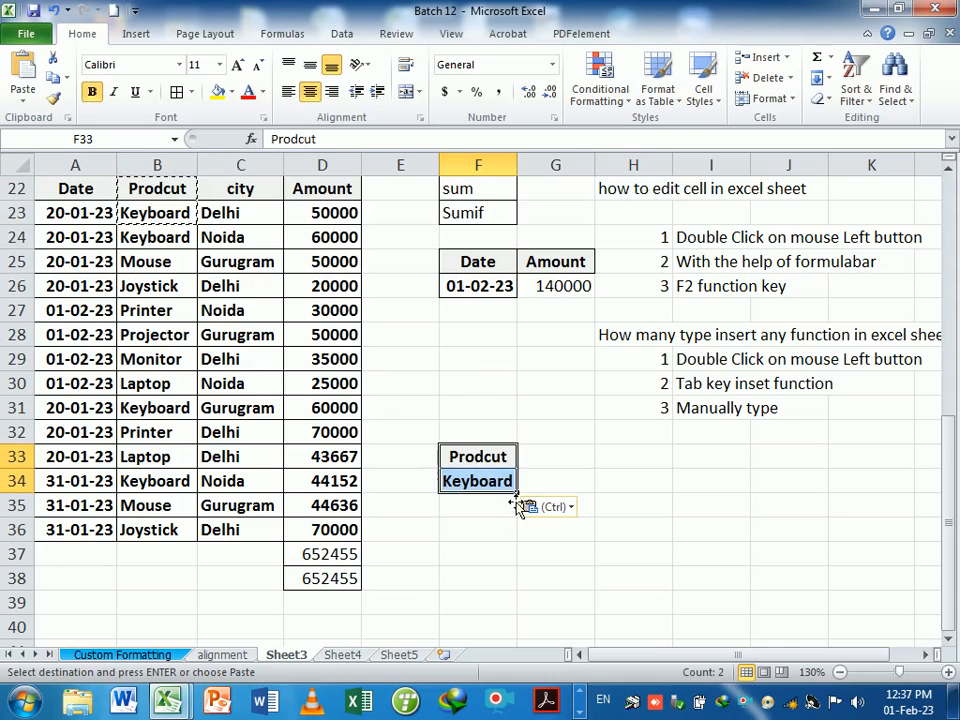
- Copy the Amount header from cell D22 to G33, beside the copied Prodcut header
{"action": "left_click", "coordinate": [540, 458]}
{"action": "left_click", "coordinate": [325, 192]}
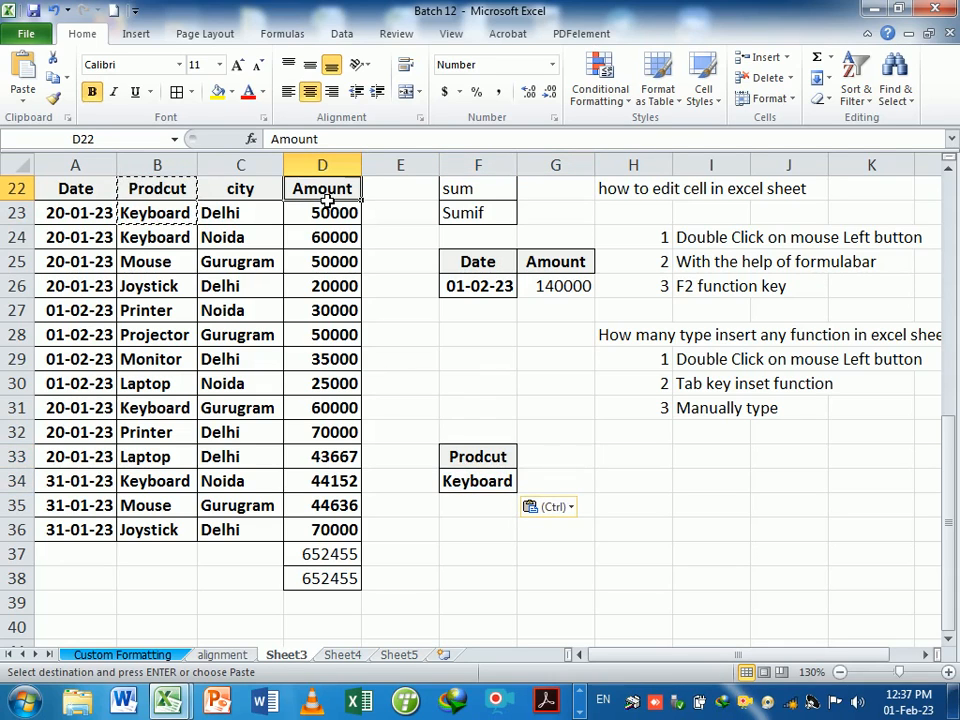
{"action": "key", "text": "ctrl+c"}
{"action": "left_click", "coordinate": [546, 456]}
{"action": "key", "text": "Return"}
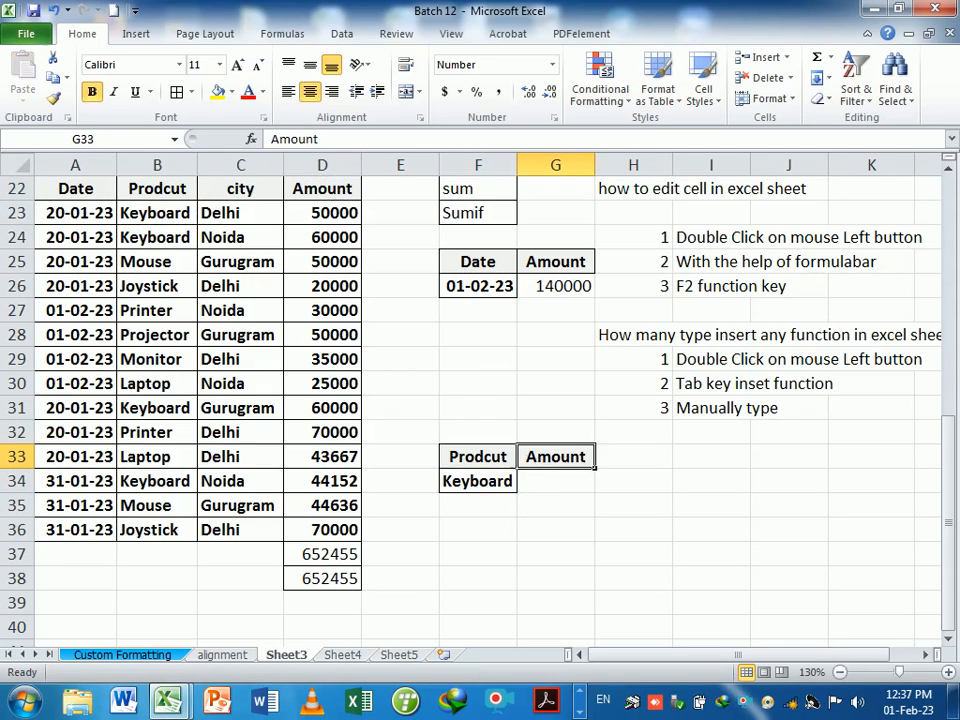
- Enter a SUMIF formula in G34 with range B22:D36, criteria F34 and sum range D22:D36
{"action": "left_click", "coordinate": [555, 483]}
{"action": "type", "text": "=sumif"}
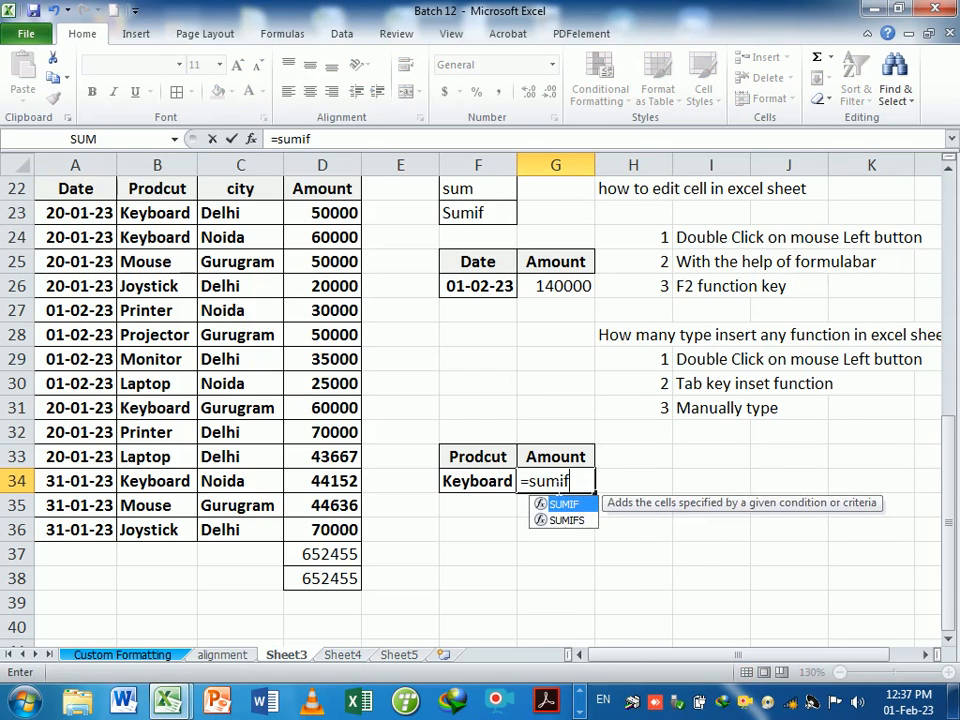
{"action": "key", "text": "Tab"}
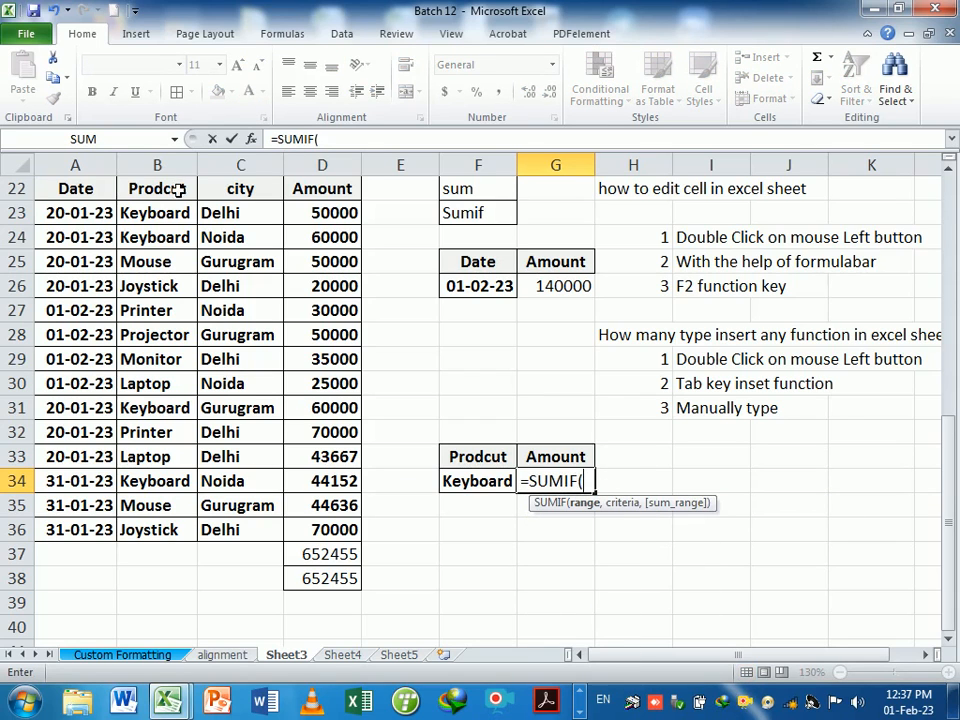
{"action": "left_click_drag", "start_coordinate": [166, 188], "coordinate": [343, 530]}
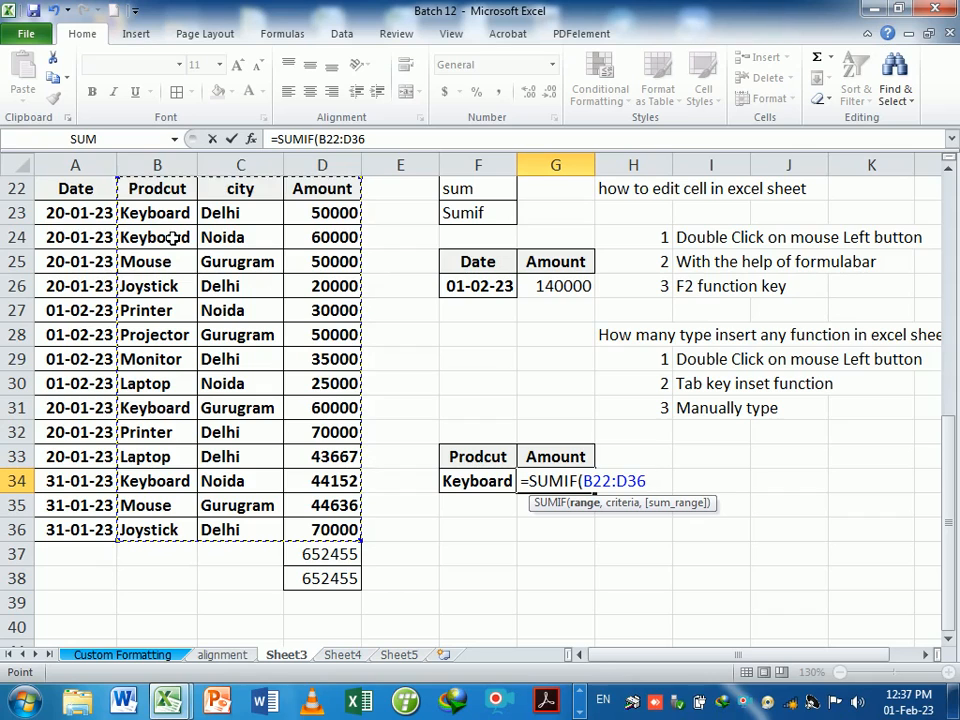
{"action": "type", "text": ","}
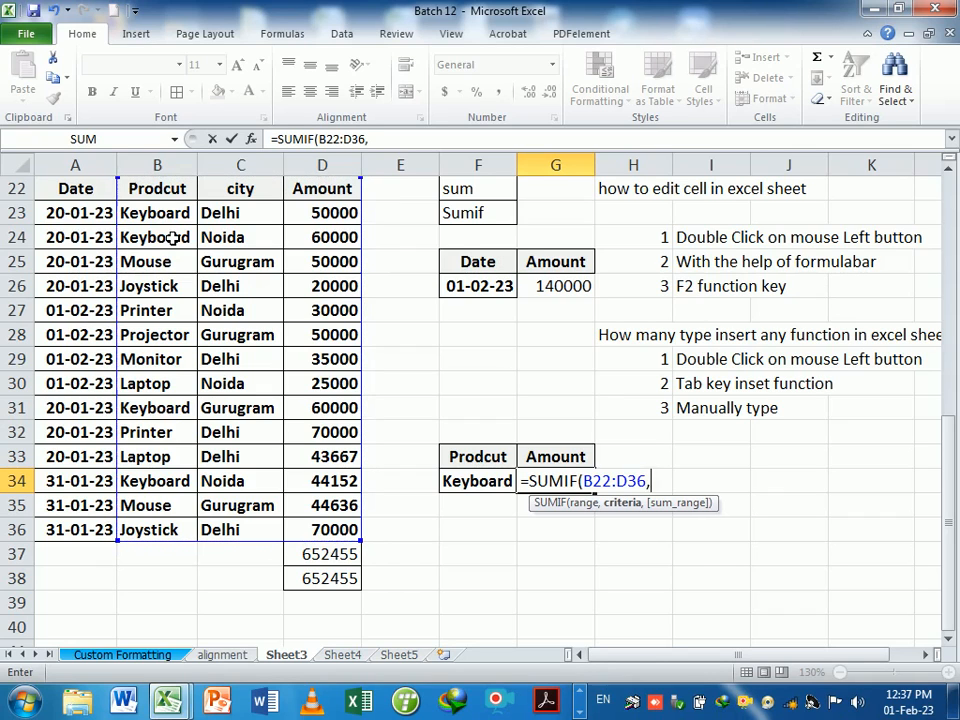
{"action": "left_click", "coordinate": [446, 482]}
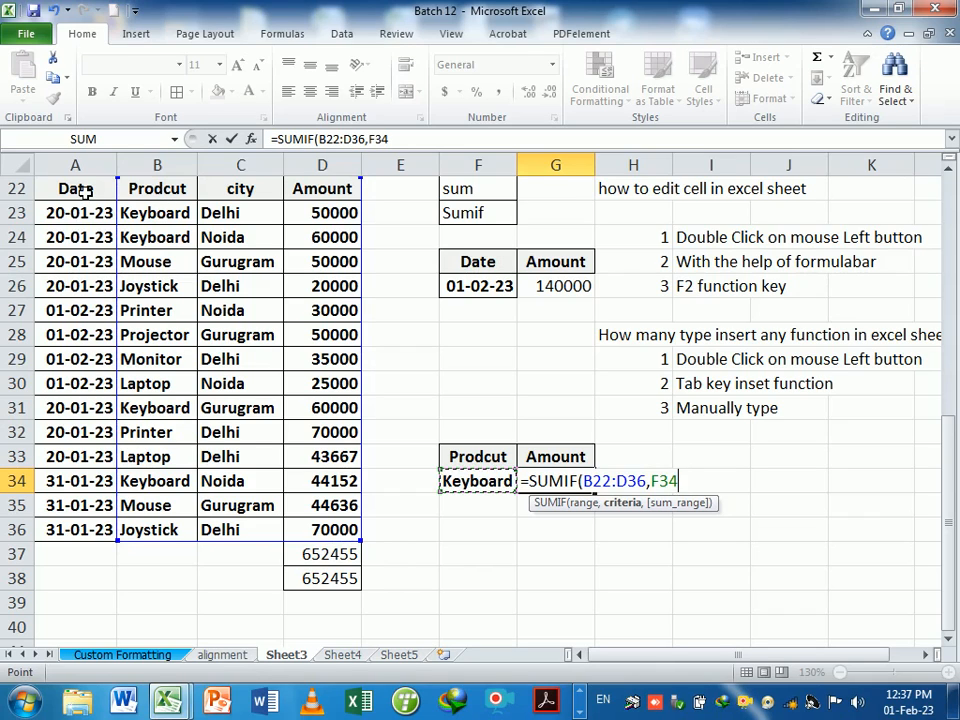
{"action": "type", "text": ","}
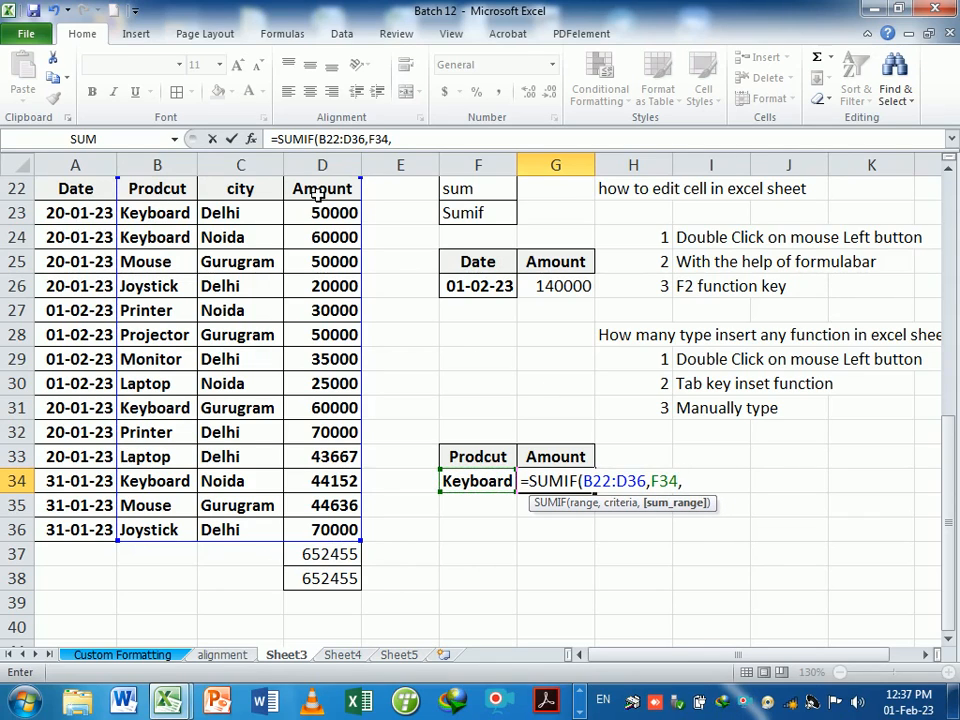
{"action": "left_click_drag", "start_coordinate": [318, 188], "coordinate": [333, 530]}
{"action": "key", "text": "Return"}
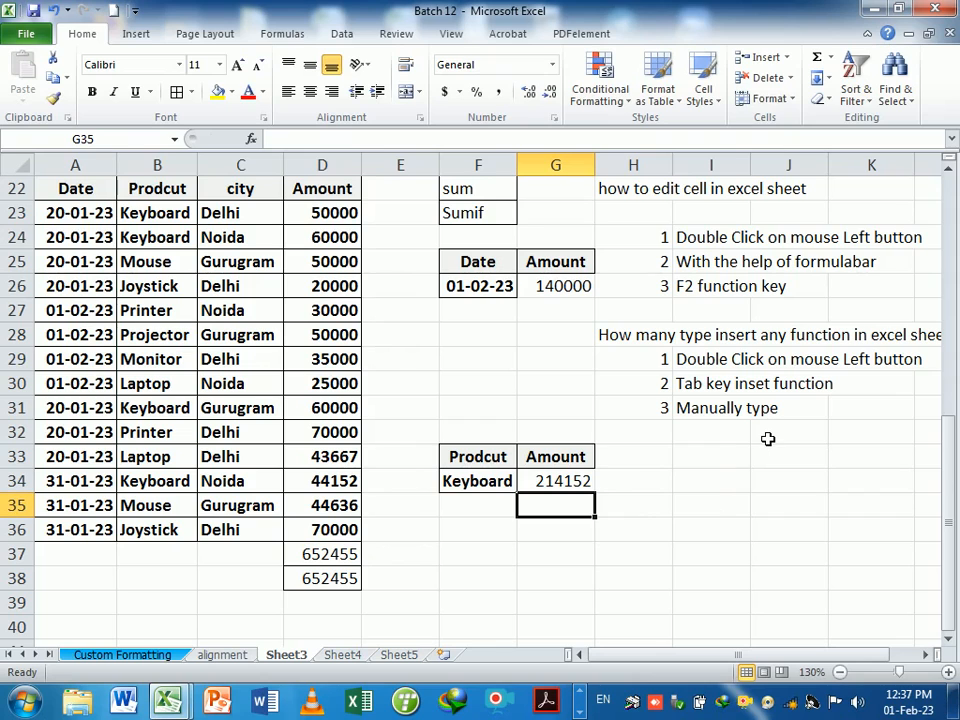
- Replace the product criterion in F34 with Mouse from B25, and that with Laptop from B30
{"action": "left_click", "coordinate": [162, 262]}
{"action": "key", "text": "ctrl+c"}
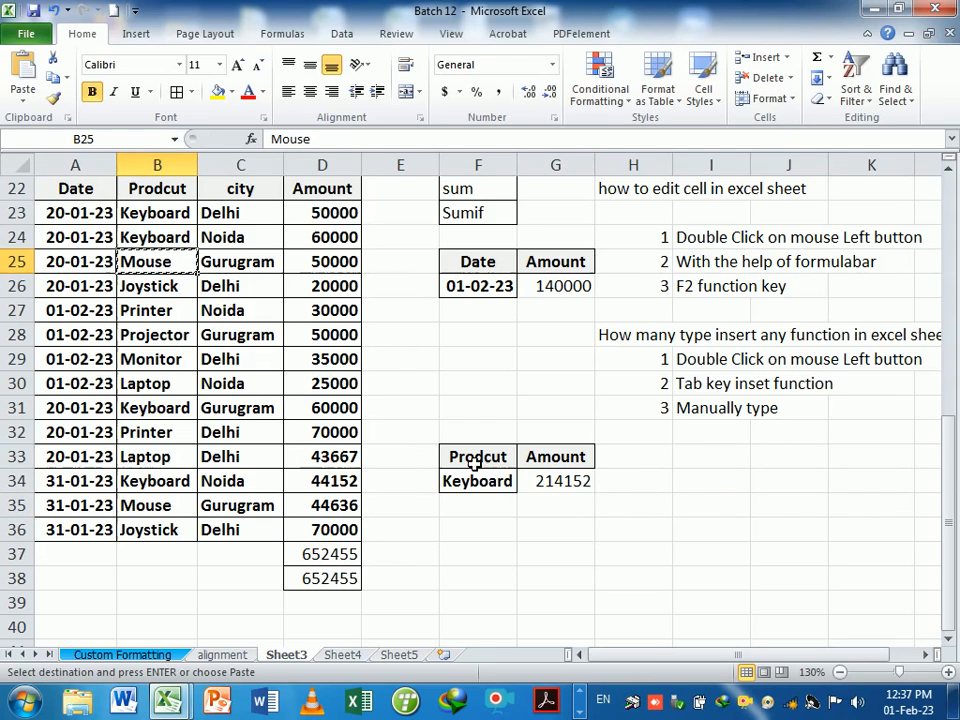
{"action": "left_click", "coordinate": [487, 487]}
{"action": "key", "text": "Return"}
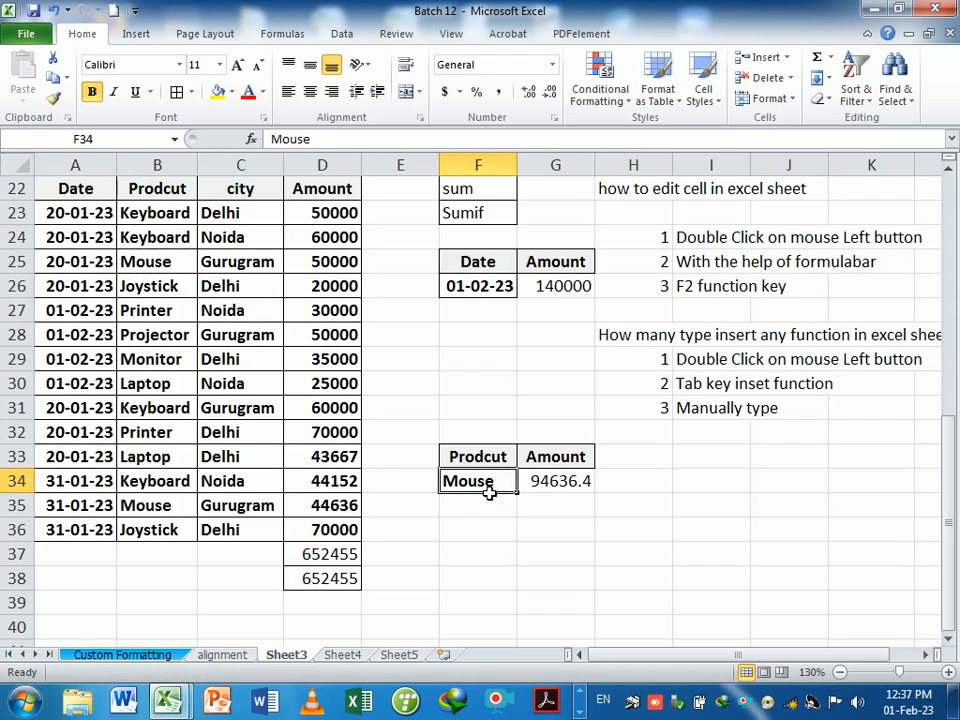
{"action": "left_click", "coordinate": [166, 389]}
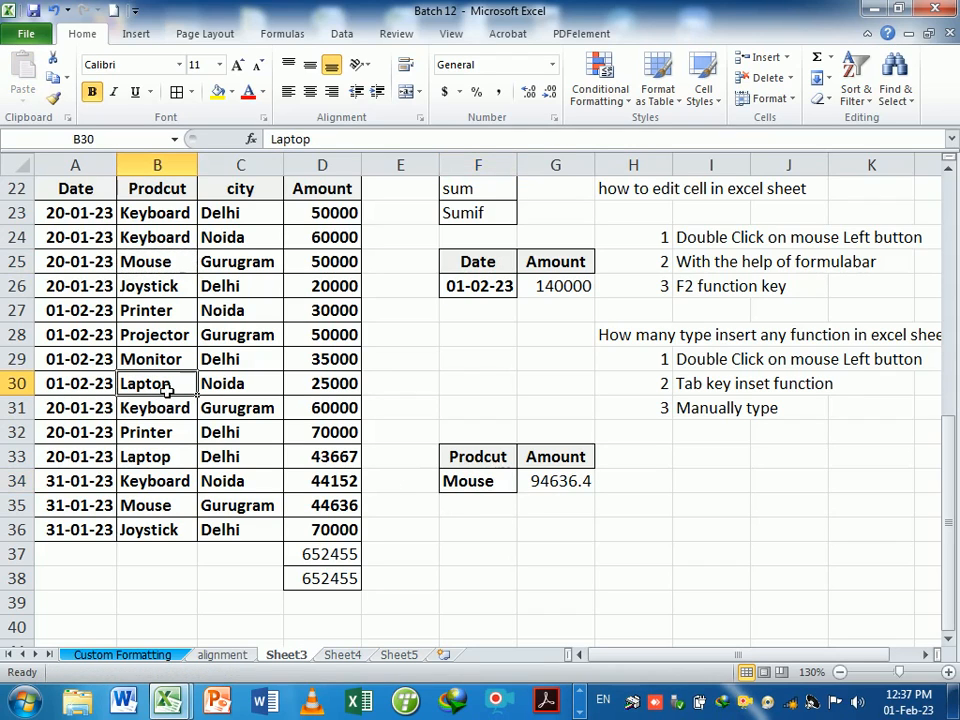
{"action": "key", "text": "ctrl+c"}
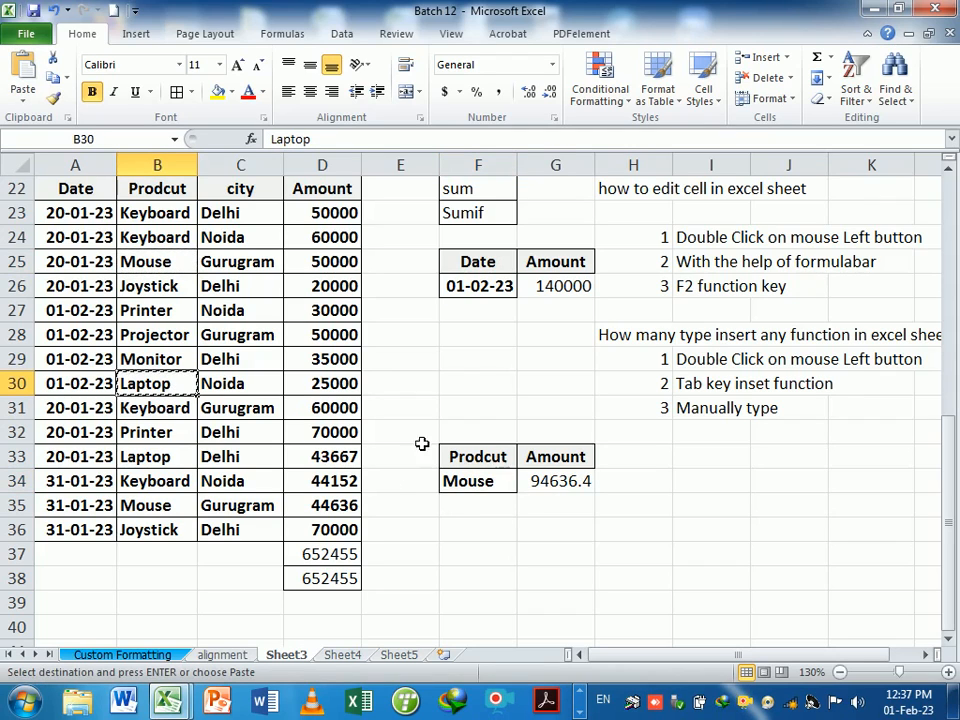
{"action": "left_click", "coordinate": [495, 491]}
{"action": "key", "text": "Return"}
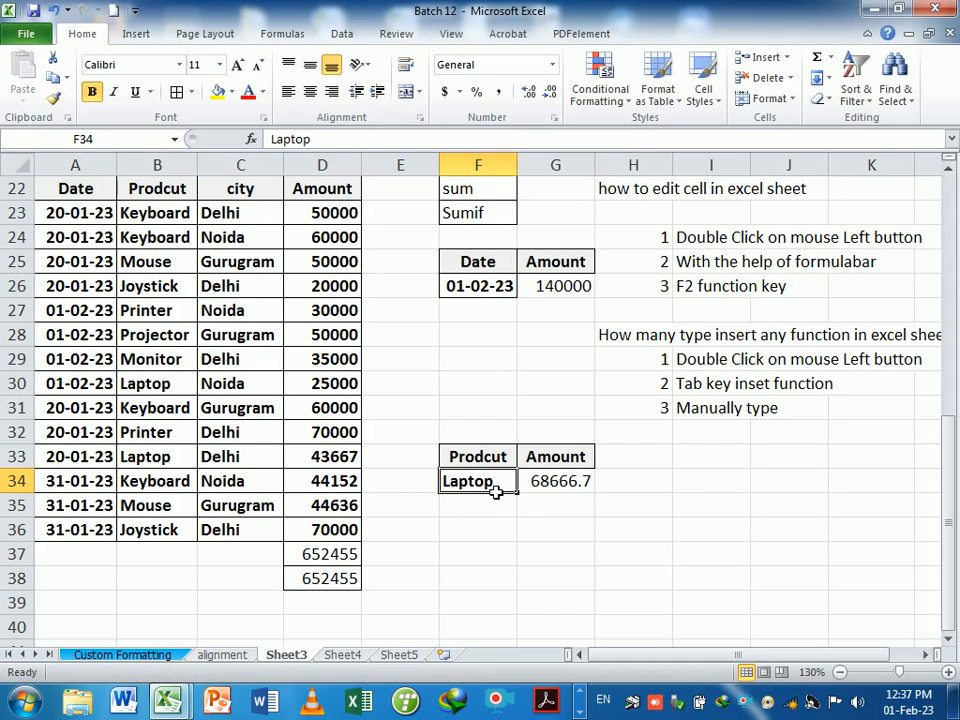
- Format the G34 total without decimals and replace the product in F34 with Joystick, copied from B36
{"action": "left_click", "coordinate": [546, 484]}
{"action": "left_click", "coordinate": [546, 93]}
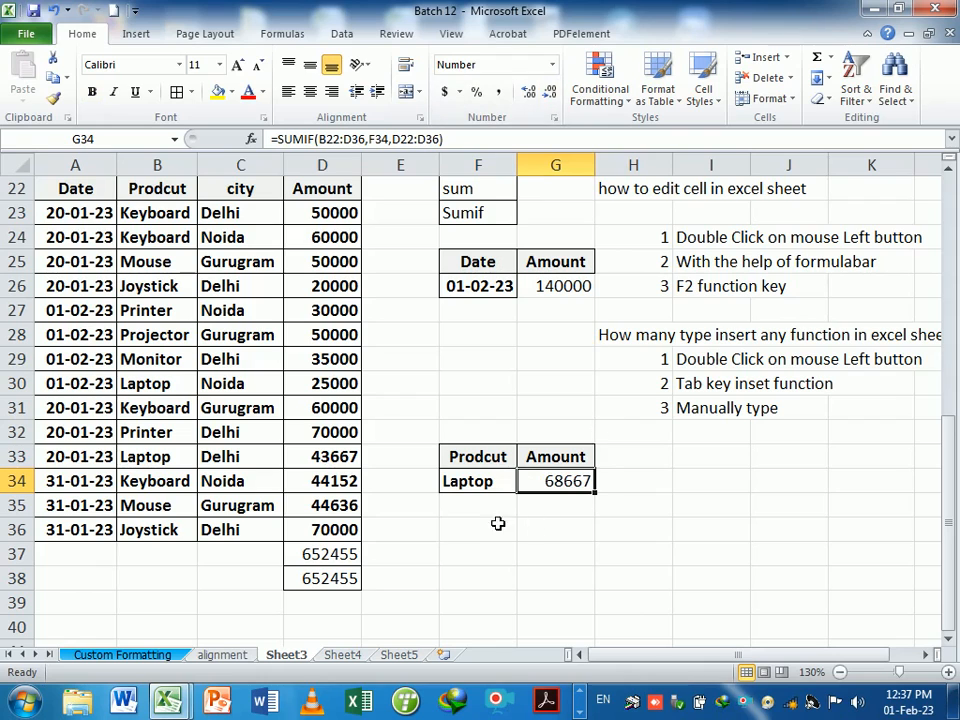
{"action": "left_click", "coordinate": [168, 536]}
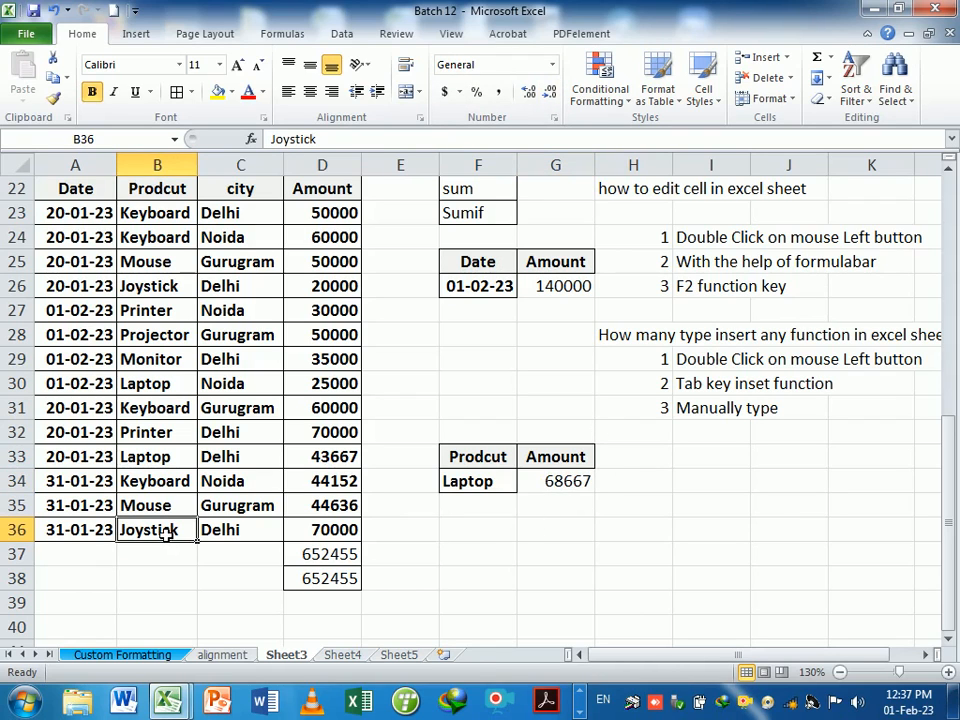
{"action": "key", "text": "ctrl+c"}
{"action": "left_click", "coordinate": [482, 482]}
{"action": "key", "text": "Return"}
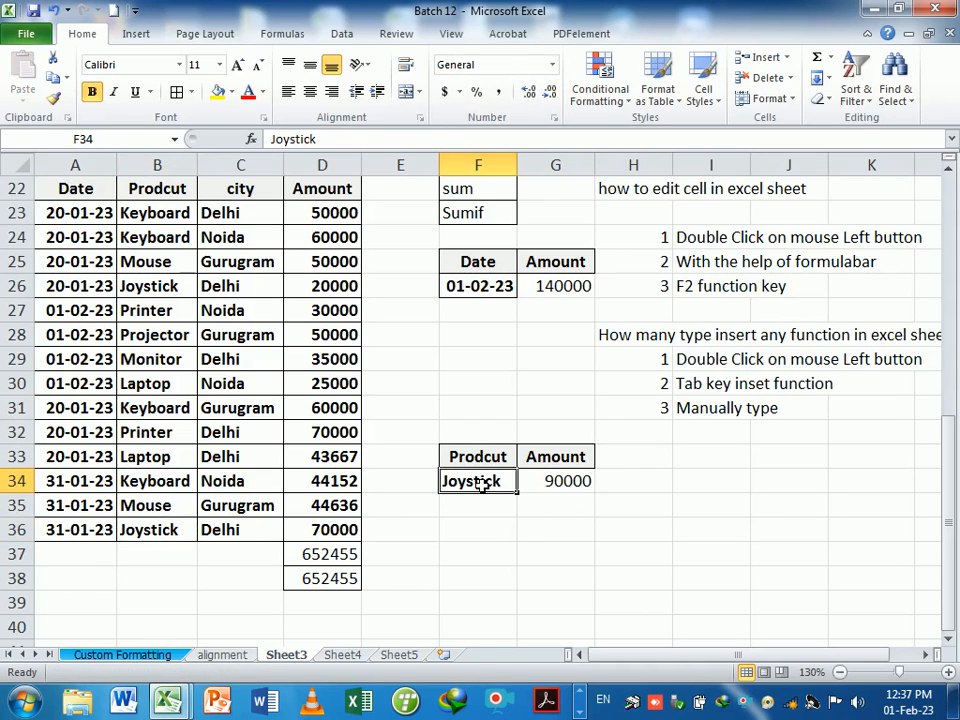
{"action": "left_click", "coordinate": [512, 532]}
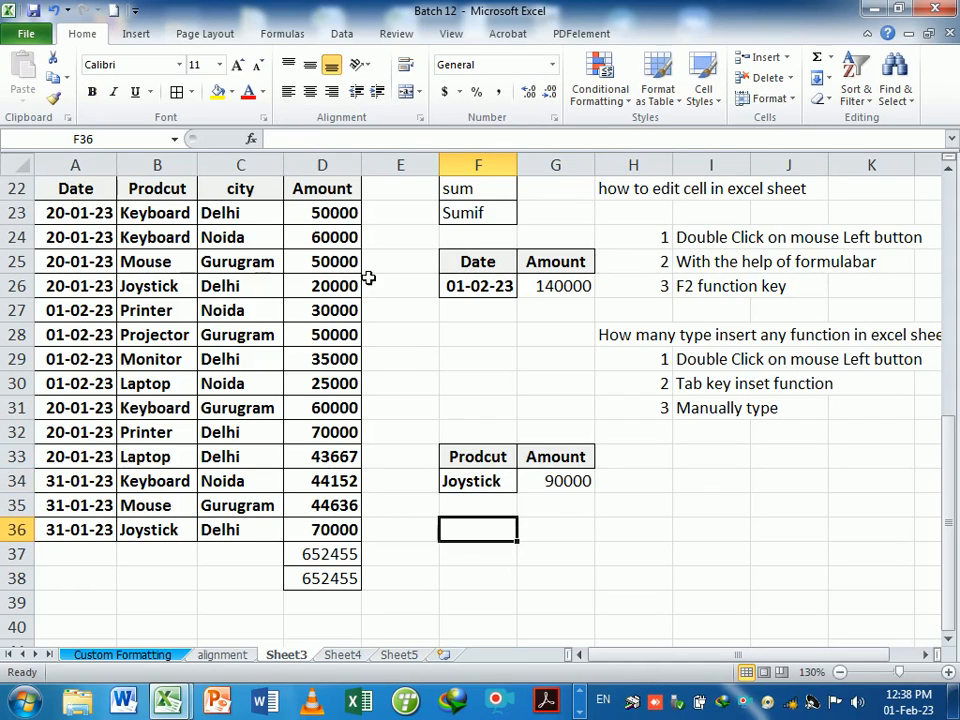
- Copy the city and Amount headers with their first data row from C22:D23 to cells H33:I34
{"action": "left_click", "coordinate": [259, 189]}
{"action": "mouse_move", "coordinate": [287, 202]}
{"action": "left_mouse_down"}
{"action": "mouse_move", "coordinate": [300, 195]}
{"action": "mouse_move", "coordinate": [302, 215]}
{"action": "left_mouse_up"}
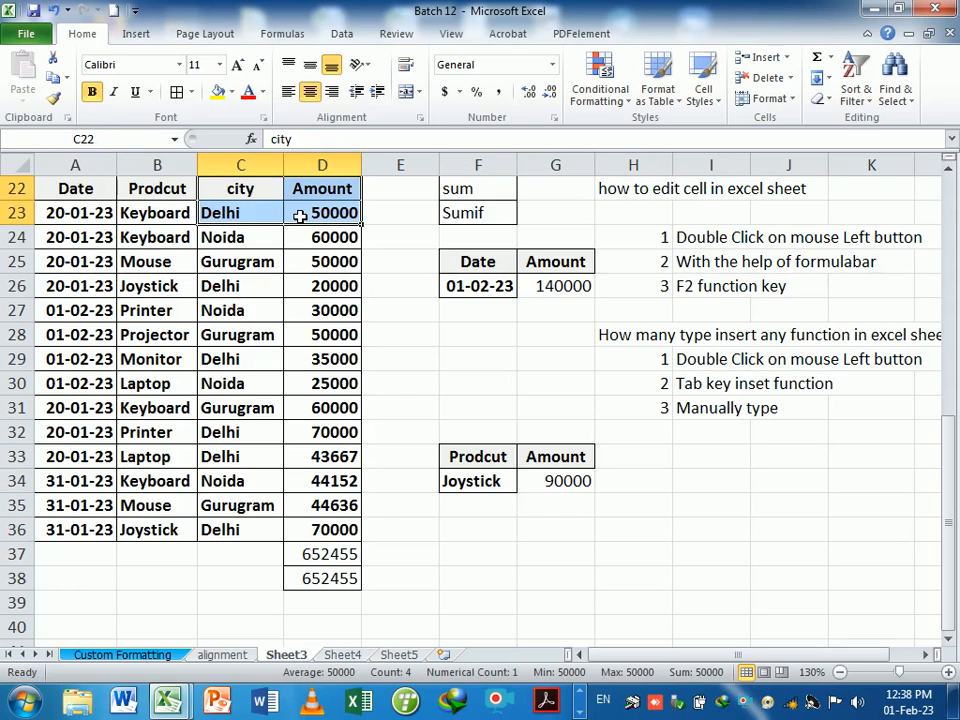
{"action": "key", "text": "ctrl+c"}
{"action": "left_click", "coordinate": [655, 455]}
{"action": "key", "text": "Return"}
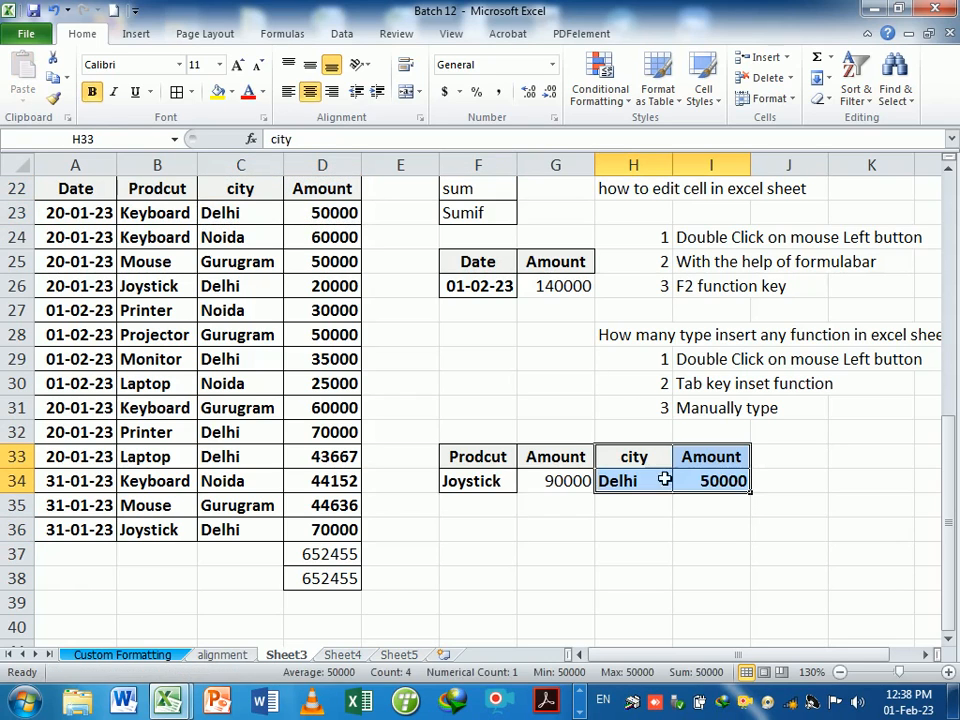
{"action": "key", "text": "Down"}
{"action": "key", "text": "Down"}
{"action": "key", "text": "Down"}
- Copy the city and Amount block from H33:I34 to cells F36:G37, below the product table
{"action": "left_click_drag", "start_coordinate": [647, 459], "coordinate": [690, 487]}
{"action": "key", "text": "ctrl+c"}
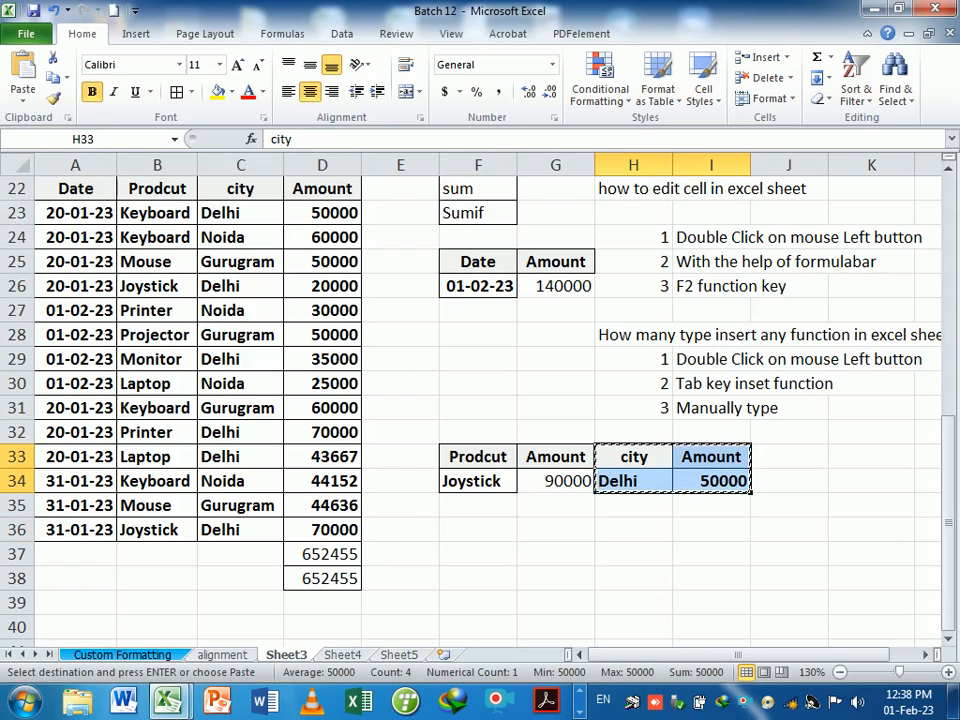
{"action": "left_click", "coordinate": [493, 531]}
{"action": "key", "text": "Return"}
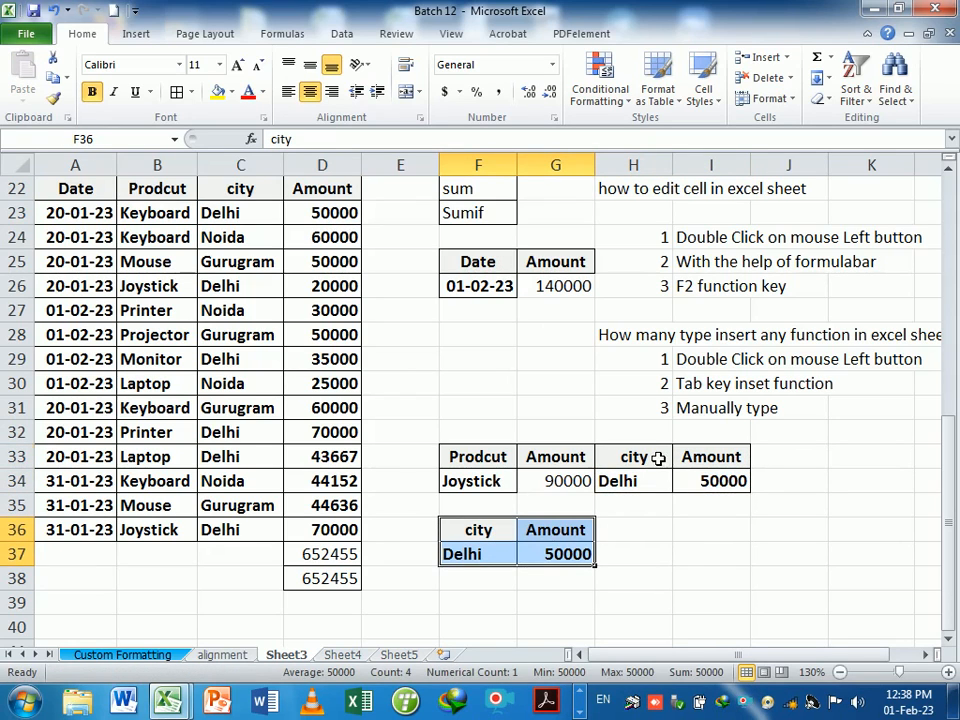
- Clear all contents and formatting from the extra city and Amount block in H33:I34
{"action": "left_click_drag", "start_coordinate": [658, 456], "coordinate": [684, 486]}
{"action": "left_click", "coordinate": [823, 100]}
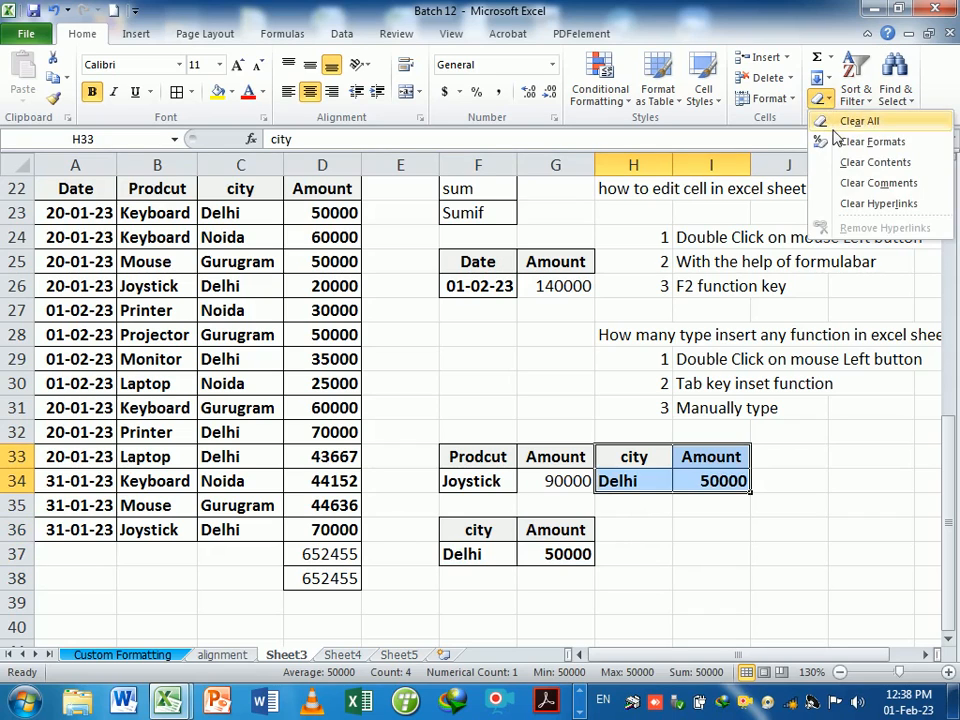
{"action": "left_click", "coordinate": [829, 120]}
{"action": "left_click", "coordinate": [727, 531]}
{"action": "left_click", "coordinate": [567, 555]}
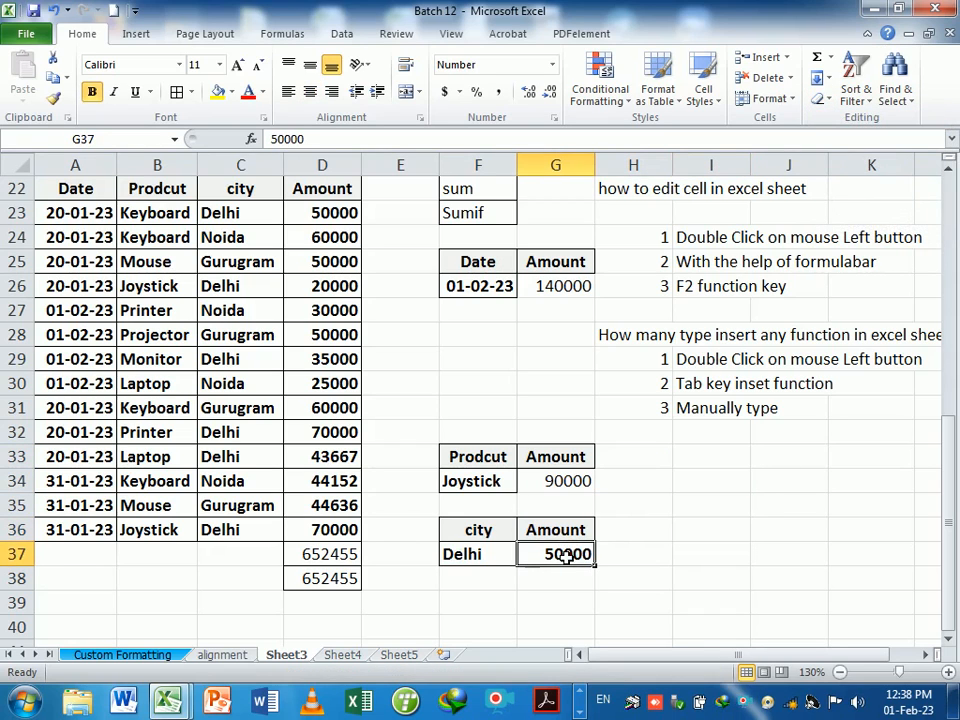
- Replace the value in G37 with a SUMIF formula using range C22:D36, criterion F37 and sum range D22:D36
{"action": "key", "text": "Delete"}
{"action": "left_click", "coordinate": [582, 587]}
{"action": "left_click", "coordinate": [556, 560]}
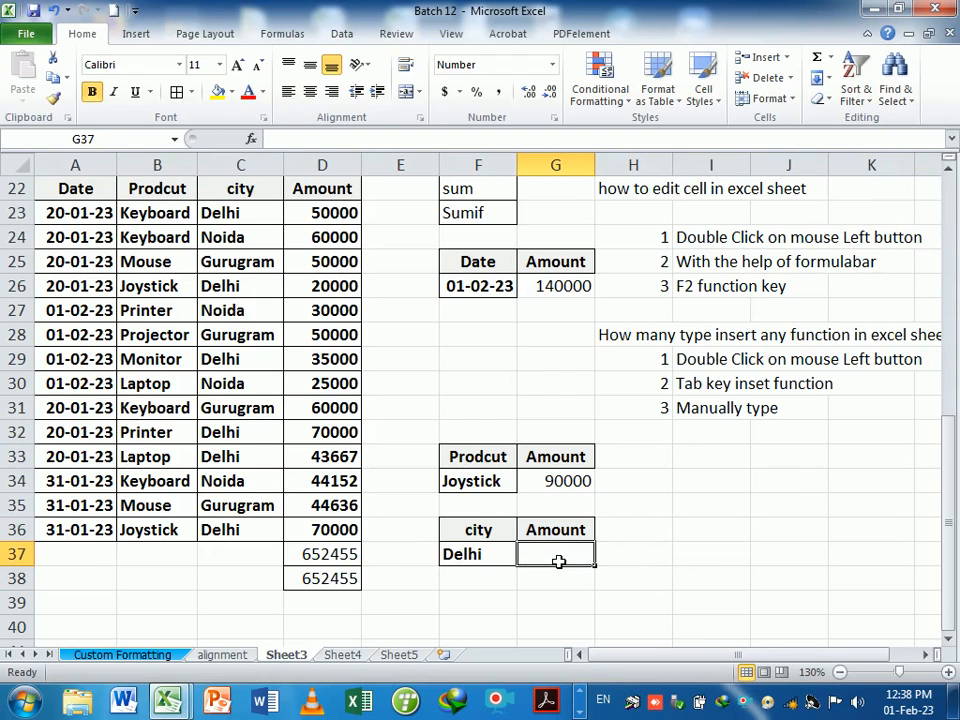
{"action": "type", "text": "=sumif"}
{"action": "key", "text": "Tab"}
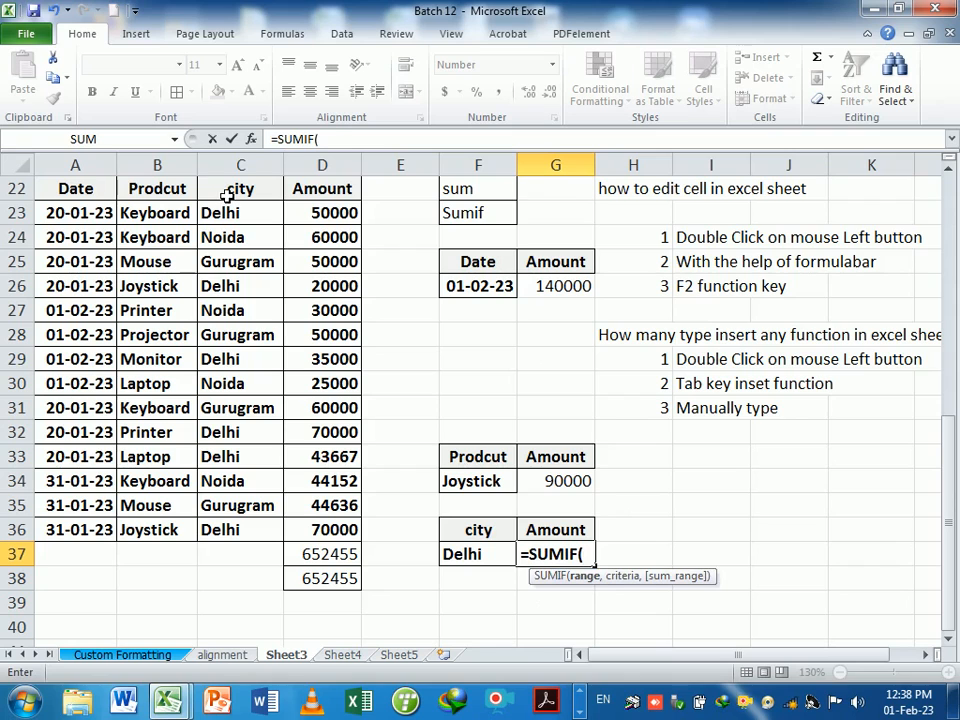
{"action": "left_click_drag", "start_coordinate": [228, 196], "coordinate": [343, 545]}
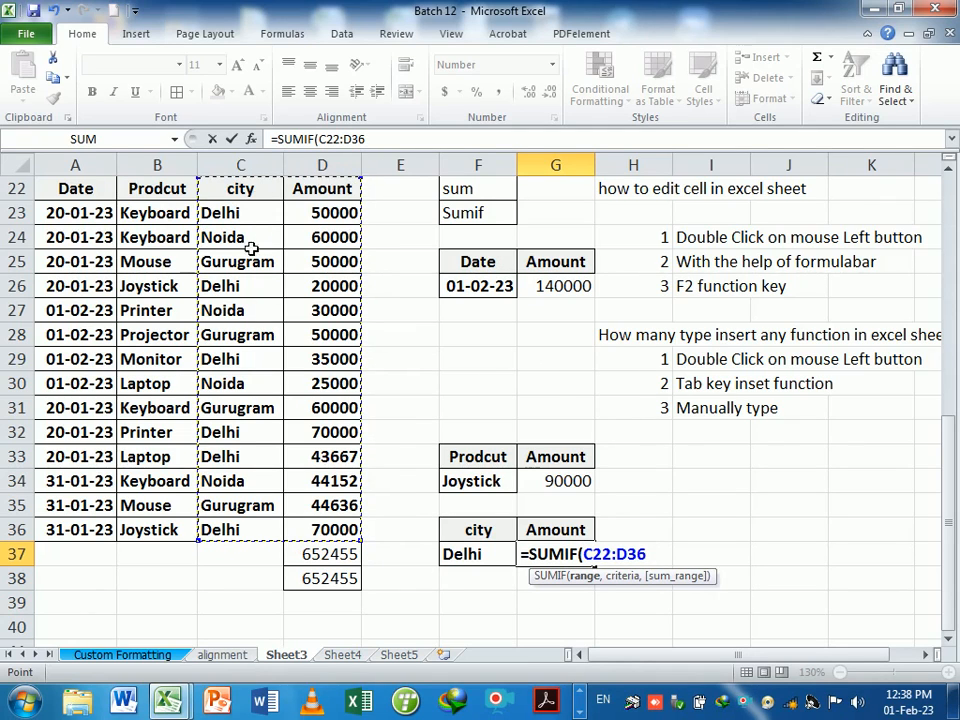
{"action": "left_click_drag", "start_coordinate": [86, 190], "coordinate": [352, 510]}
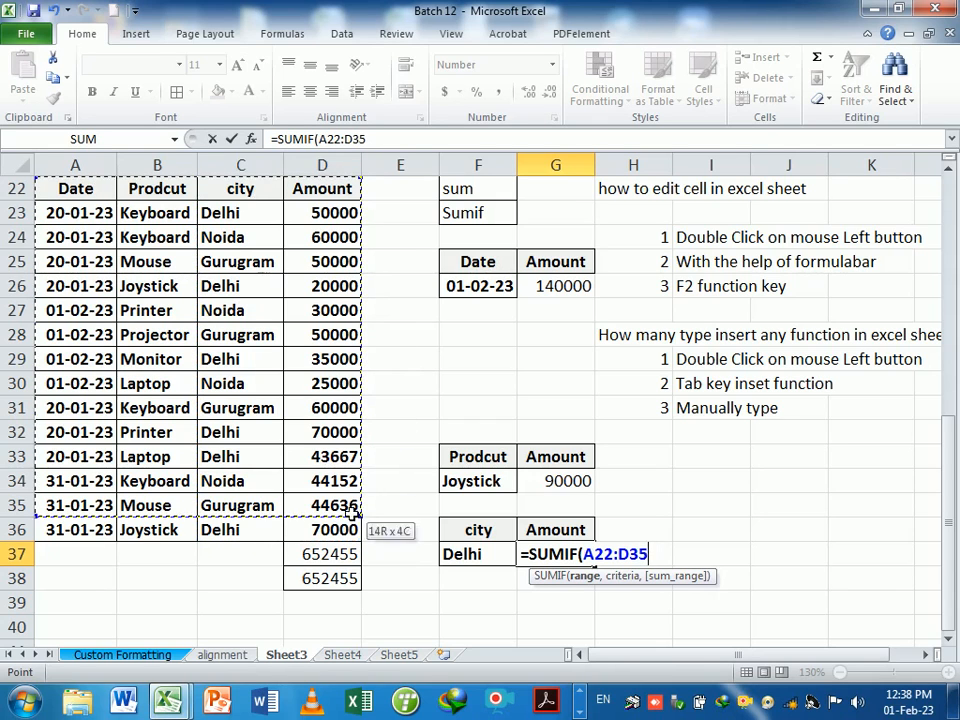
{"action": "left_click_drag", "start_coordinate": [225, 197], "coordinate": [343, 531]}
{"action": "type", "text": ","}
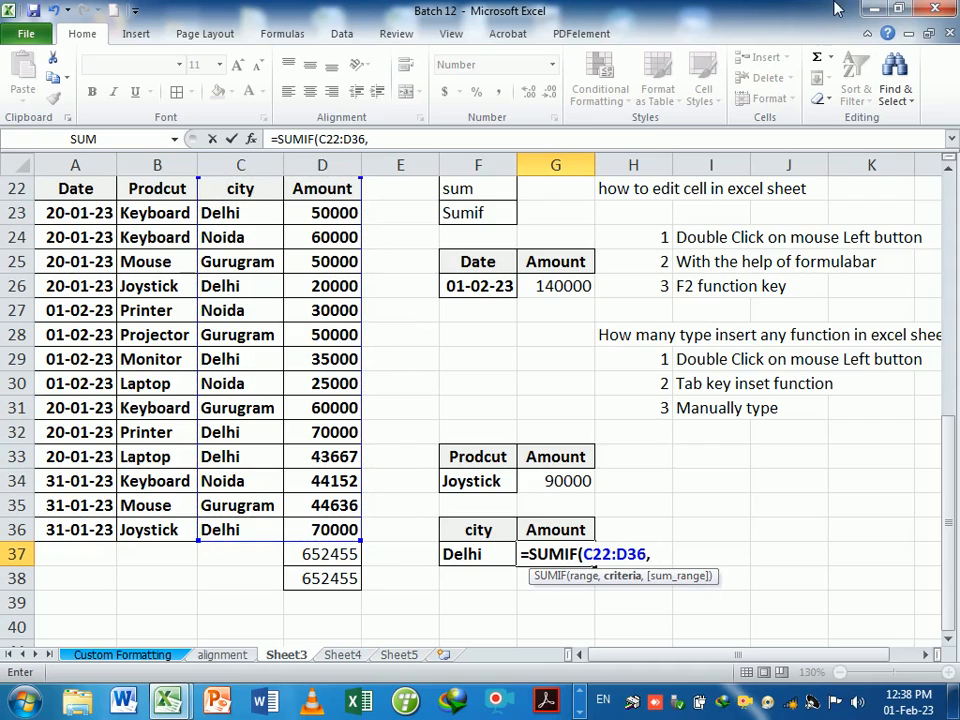
{"action": "left_click", "coordinate": [502, 564]}
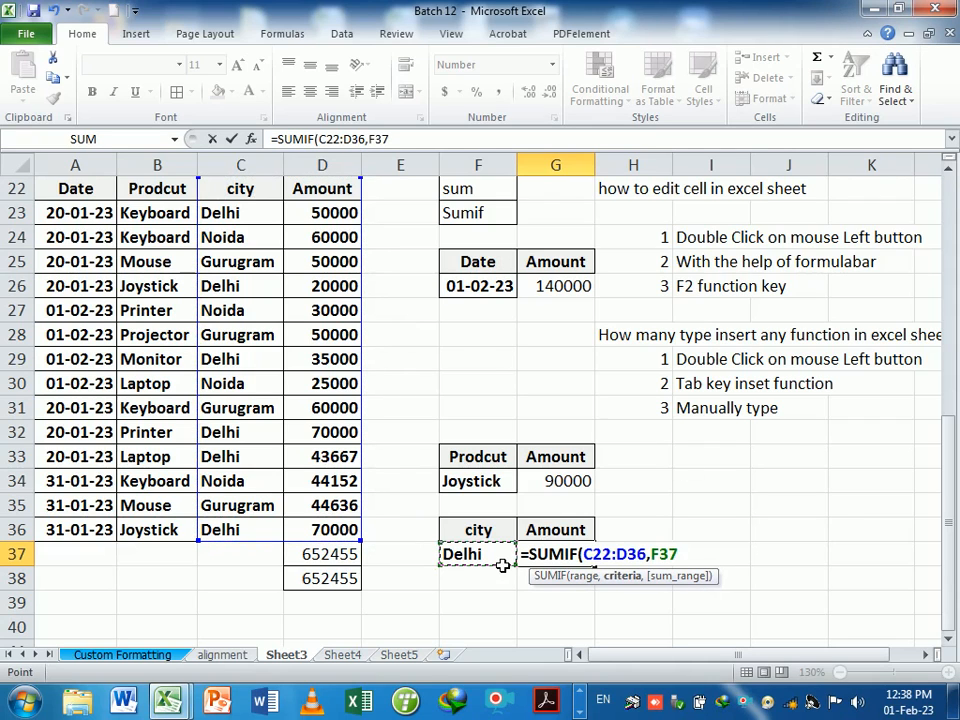
{"action": "type", "text": ","}
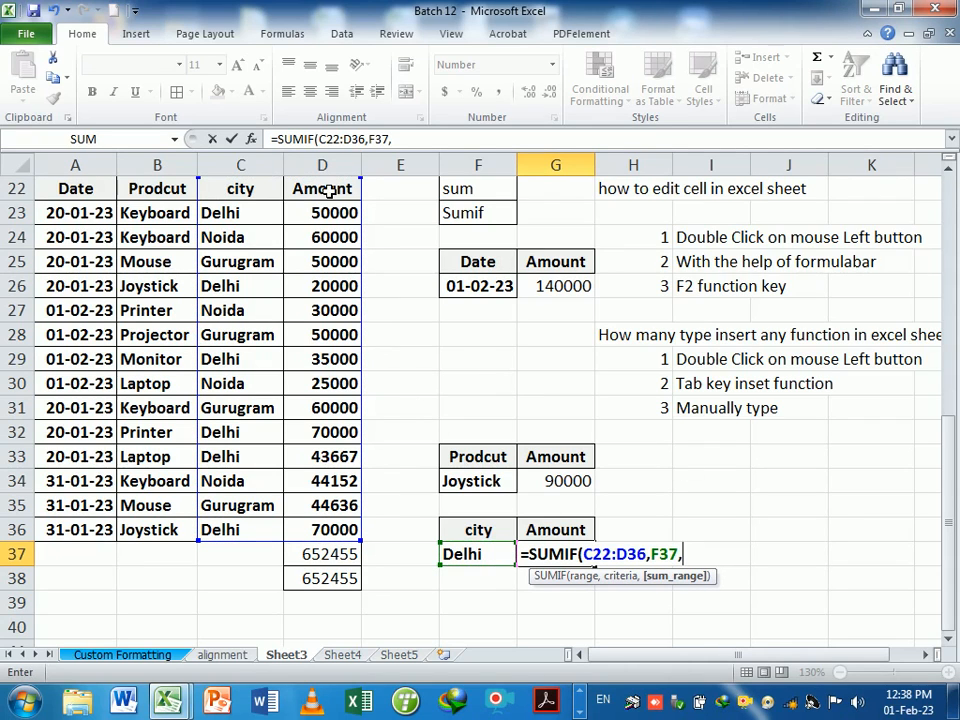
{"action": "left_click_drag", "start_coordinate": [335, 189], "coordinate": [358, 531]}
{"action": "key", "text": "Return"}
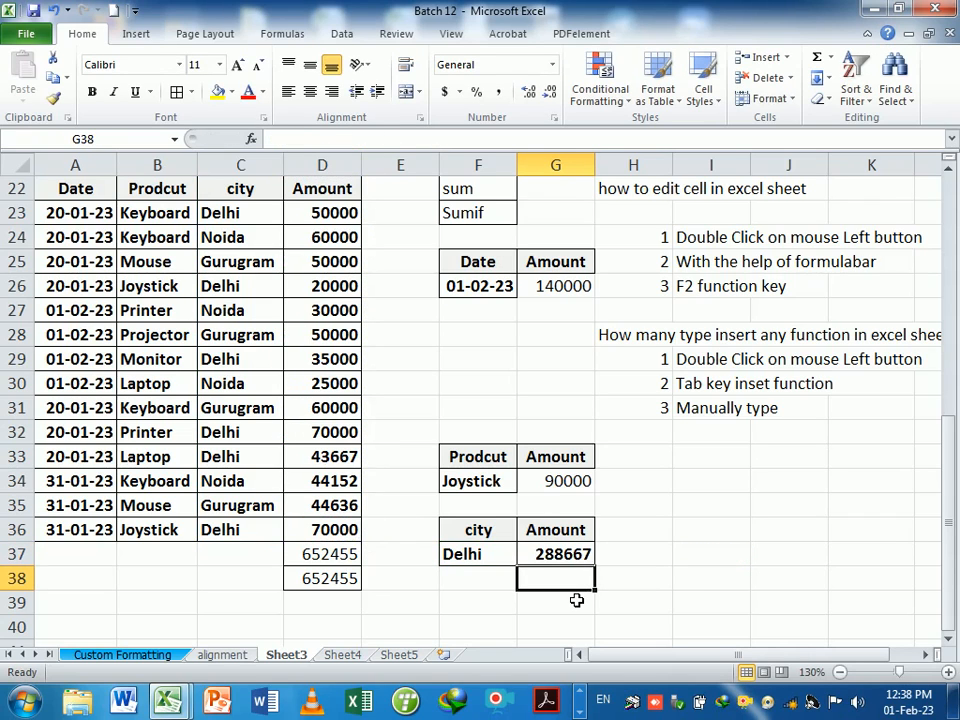
- Replace the city in F37 with Noida, copied from C34
{"action": "left_click", "coordinate": [236, 483]}
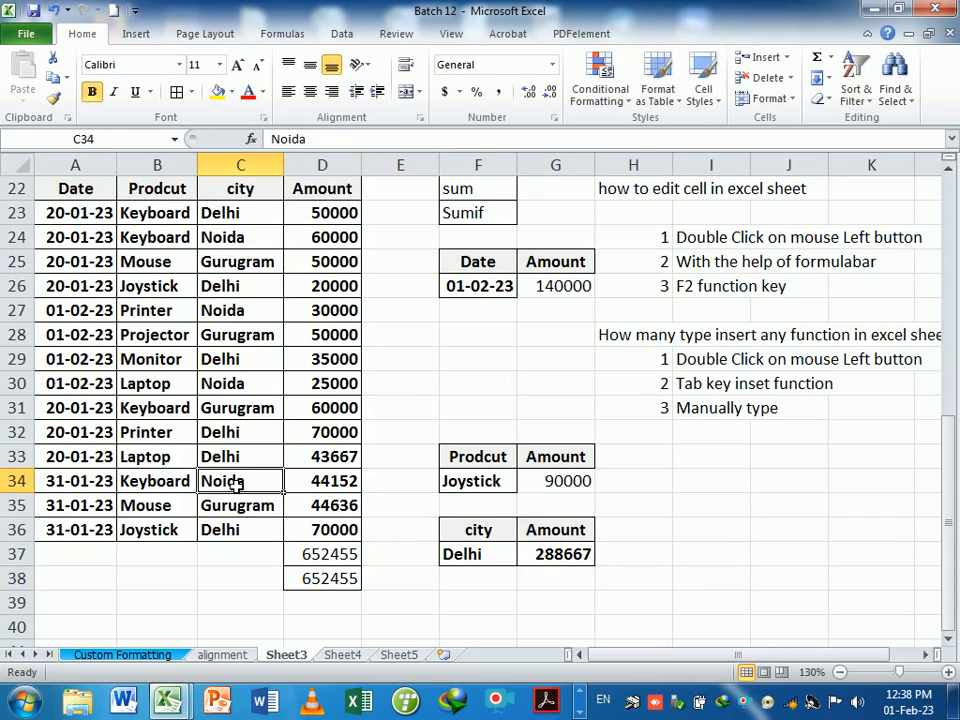
{"action": "key", "text": "ctrl+c"}
{"action": "left_click", "coordinate": [489, 557]}
{"action": "key", "text": "ctrl+v"}
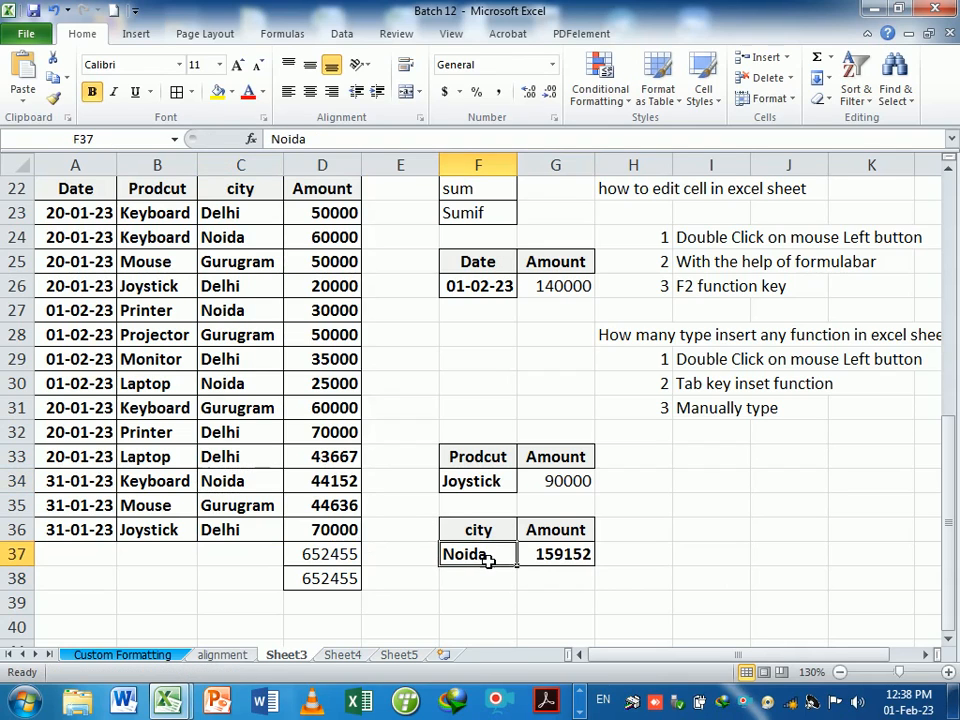
{"action": "key", "text": "Escape"}
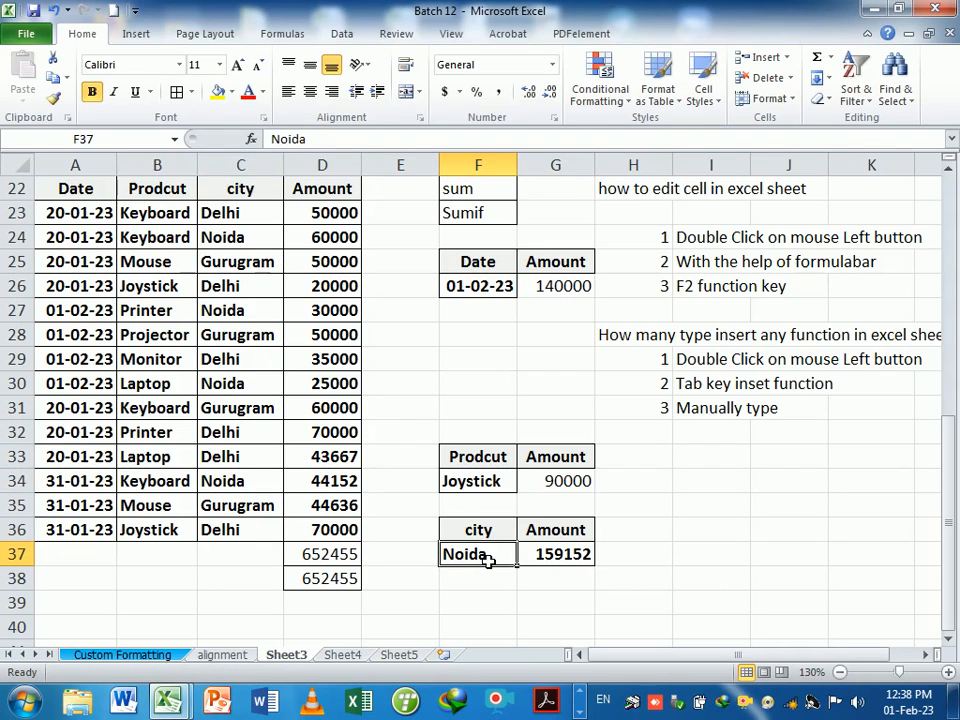
- Replace the city in F37 with Delhi, copied from C36
{"action": "left_click", "coordinate": [261, 536]}
{"action": "key", "text": "ctrl+c"}
{"action": "left_click", "coordinate": [488, 560]}
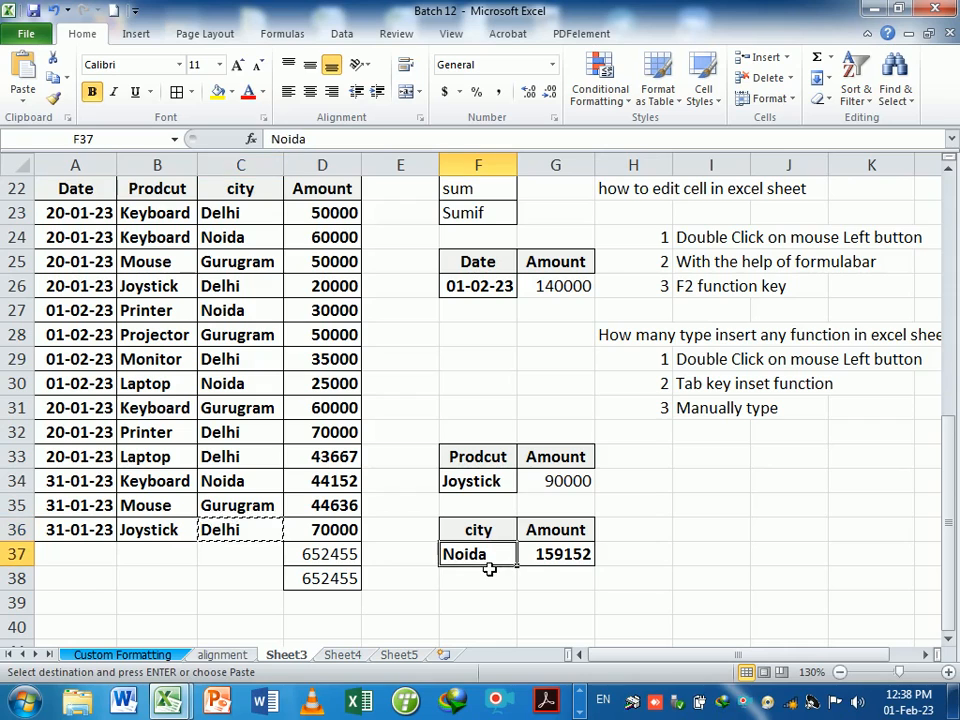
{"action": "key", "text": "ctrl+v"}
{"action": "key", "text": "Escape"}
- Replace the city in F37 with Gurugram, copied from C31
{"action": "left_click", "coordinate": [255, 412]}
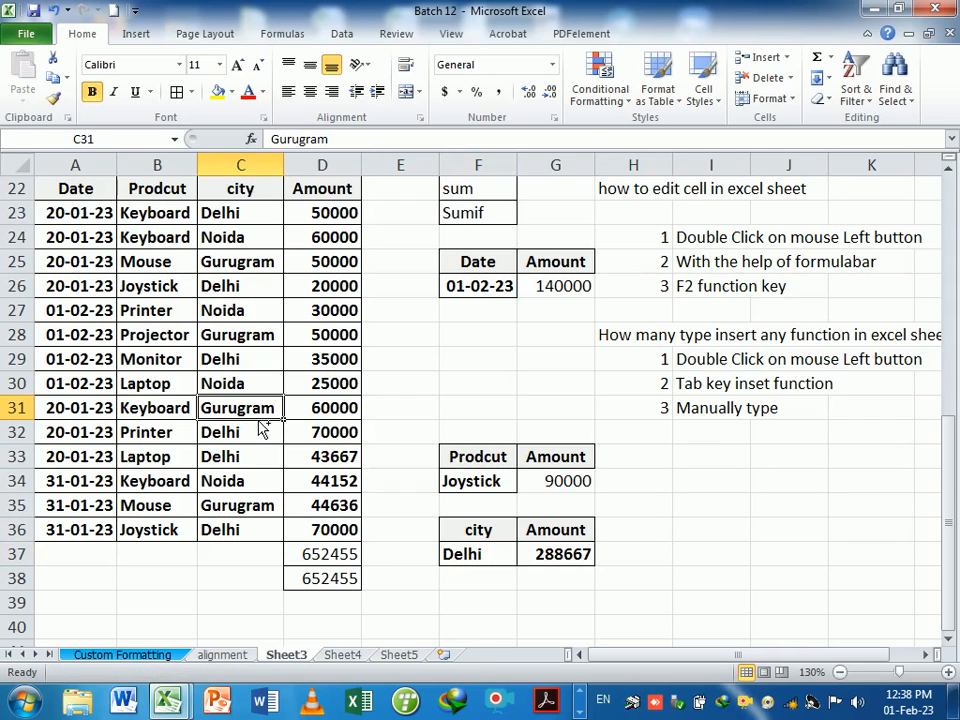
{"action": "key", "text": "ctrl+c"}
{"action": "left_click", "coordinate": [492, 562]}
{"action": "key", "text": "Return"}
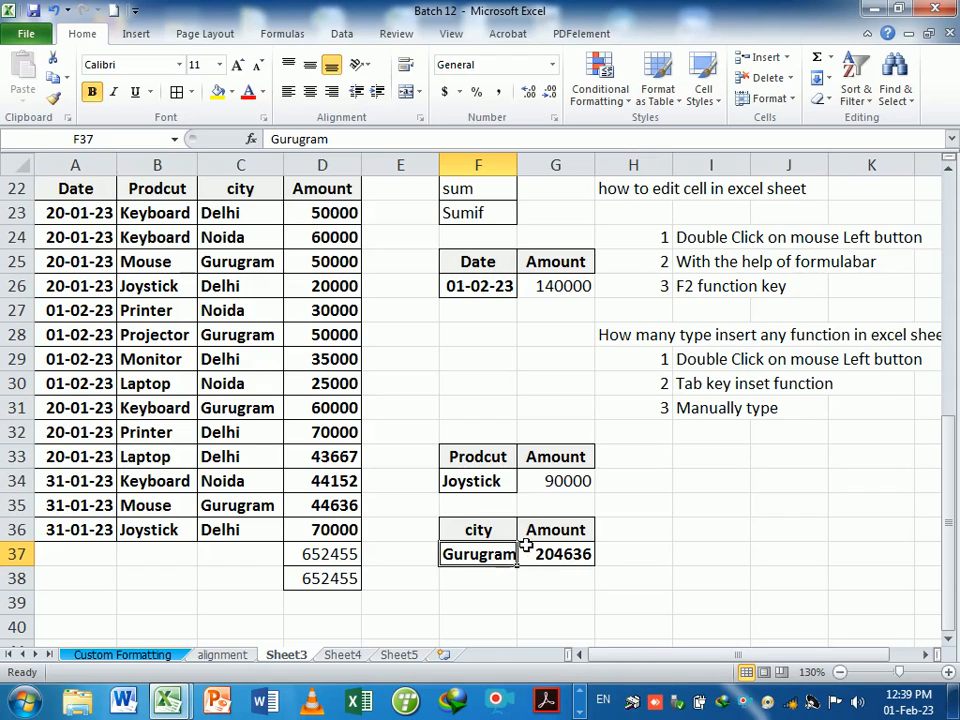
- Enter the header Amount in I36 and the criterion >=50000 below it in I37
{"action": "left_click", "coordinate": [684, 538]}
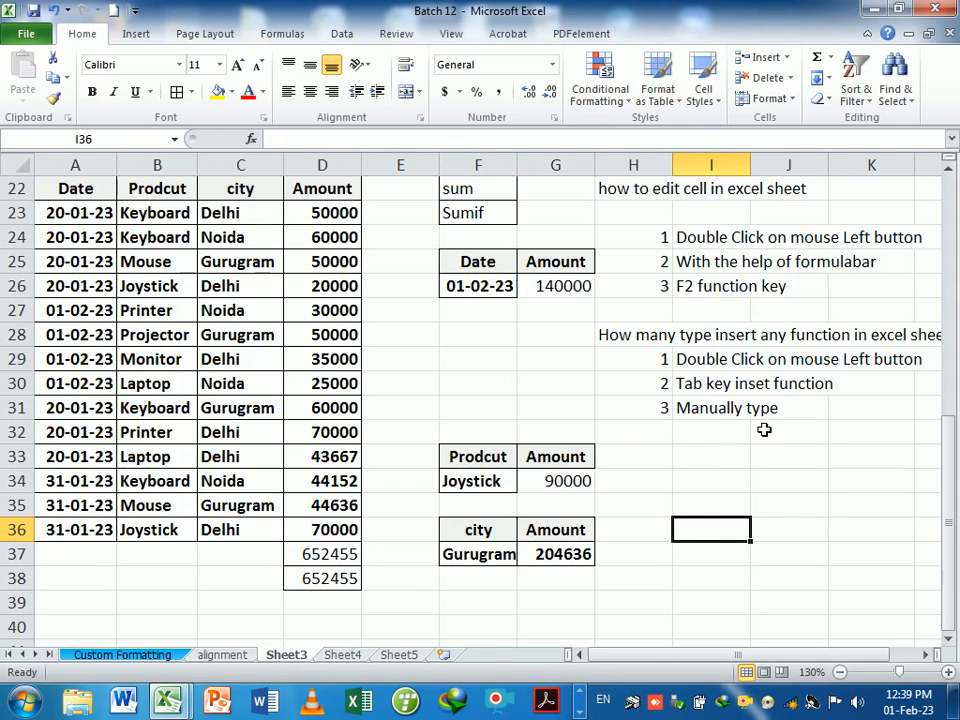
{"action": "type", "text": "amopu"}
{"action": "key", "text": "BackSpace"}
{"action": "key", "text": "BackSpace"}
{"action": "key", "text": "BackSpace"}
{"action": "key", "text": "BackSpace"}
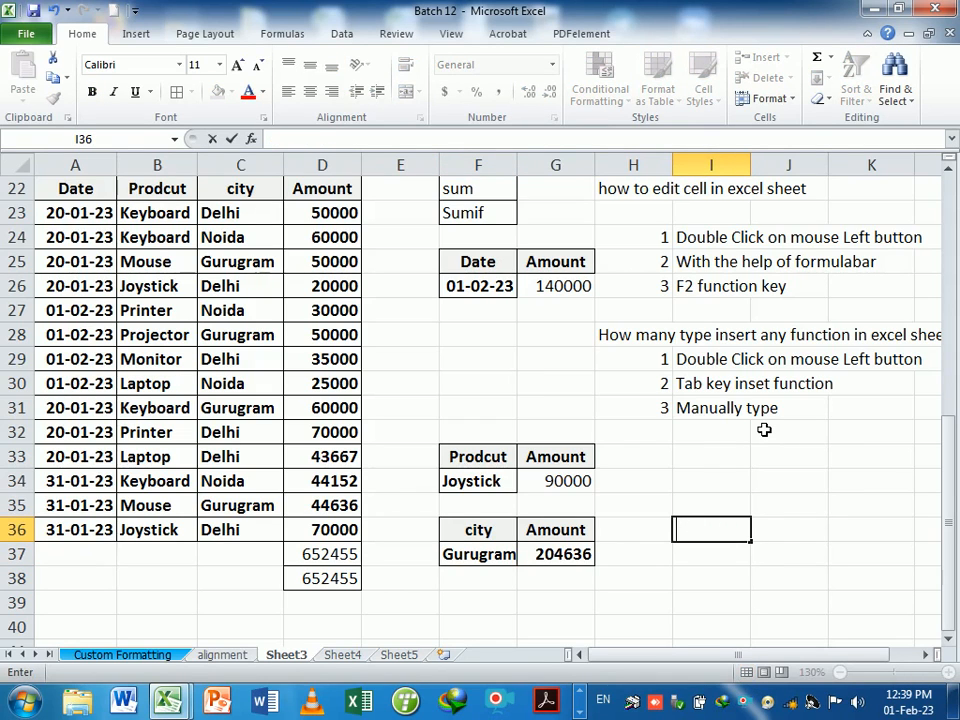
{"action": "type", "text": "Amount"}
{"action": "key", "text": "Return"}
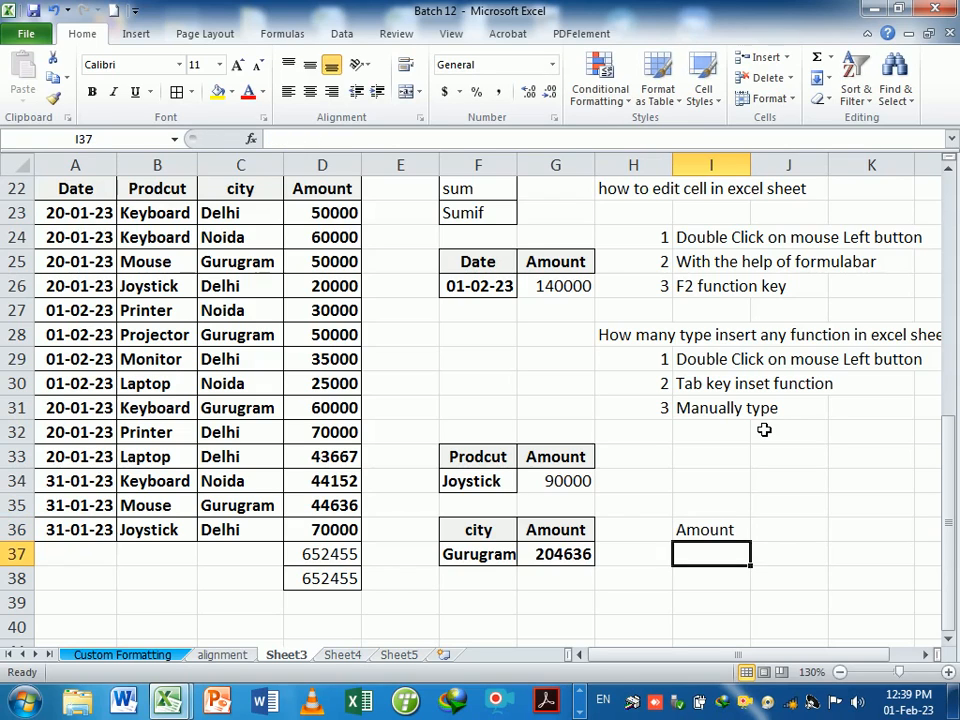
{"action": "type", "text": ">"}
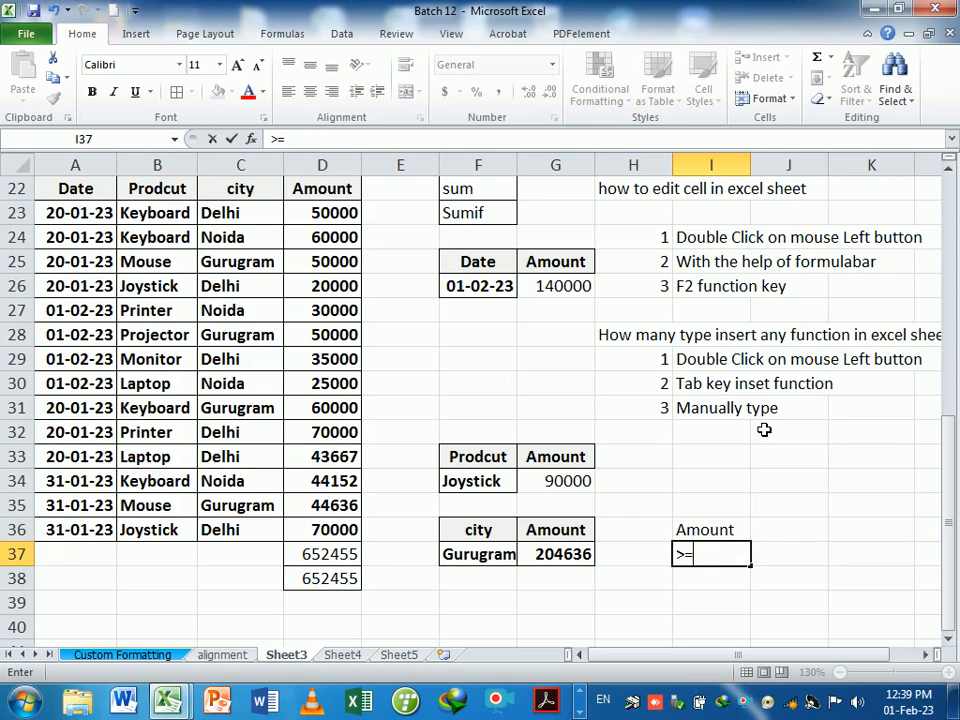
{"action": "type", "text": "=50000"}
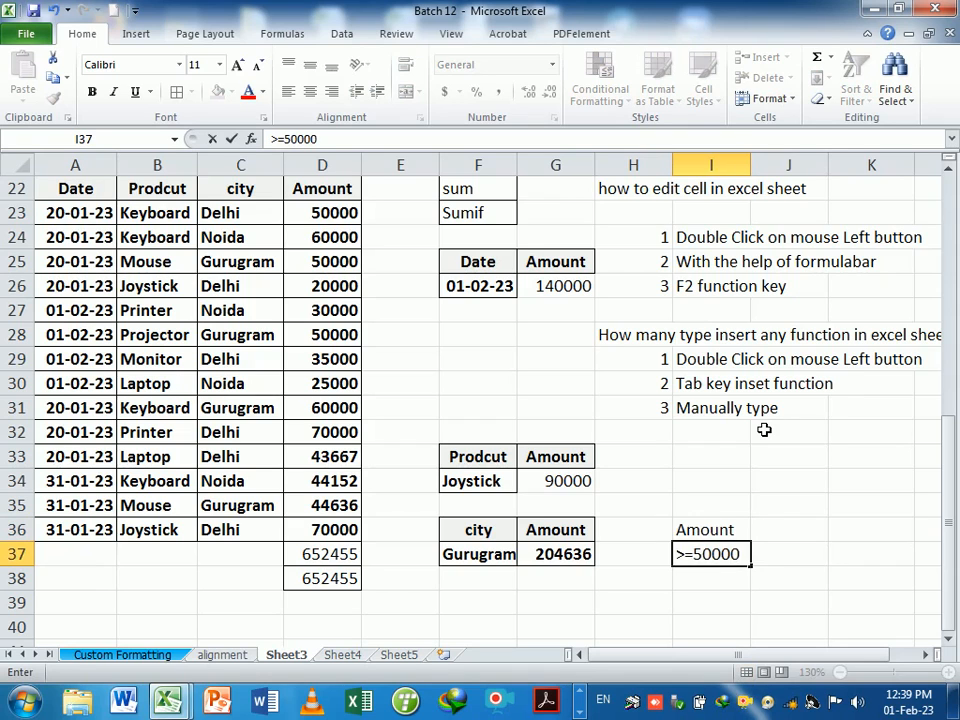
{"action": "key", "text": "Return"}
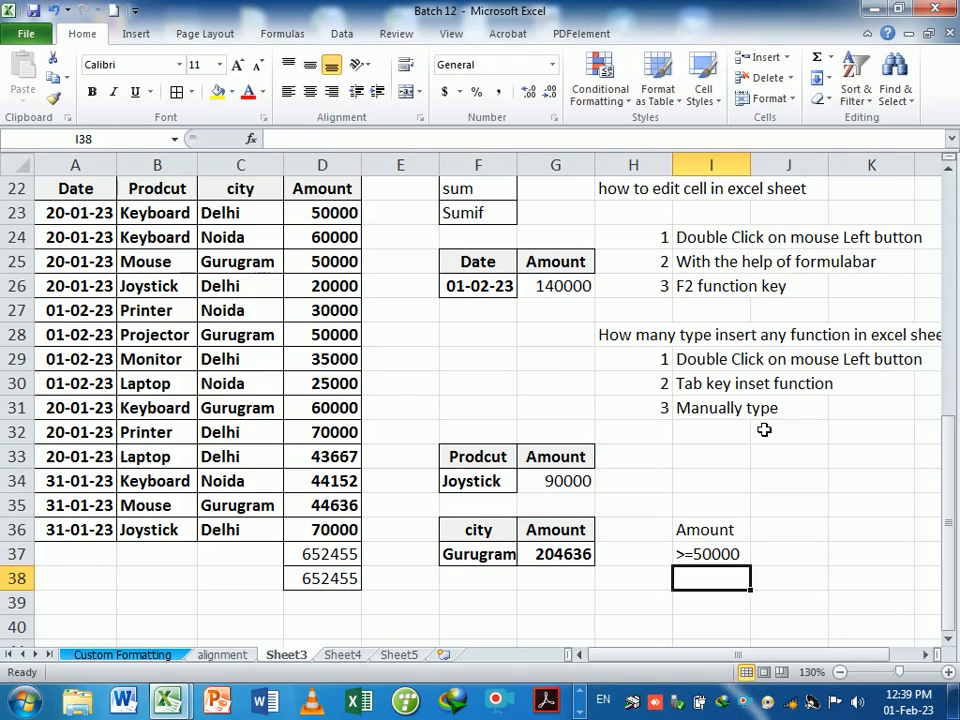
- Copy the formatted Amount header from G36 to J36, beside the new criterion header
{"action": "key", "text": "Right"}
{"action": "key", "text": "Up"}
{"action": "key", "text": "Up"}
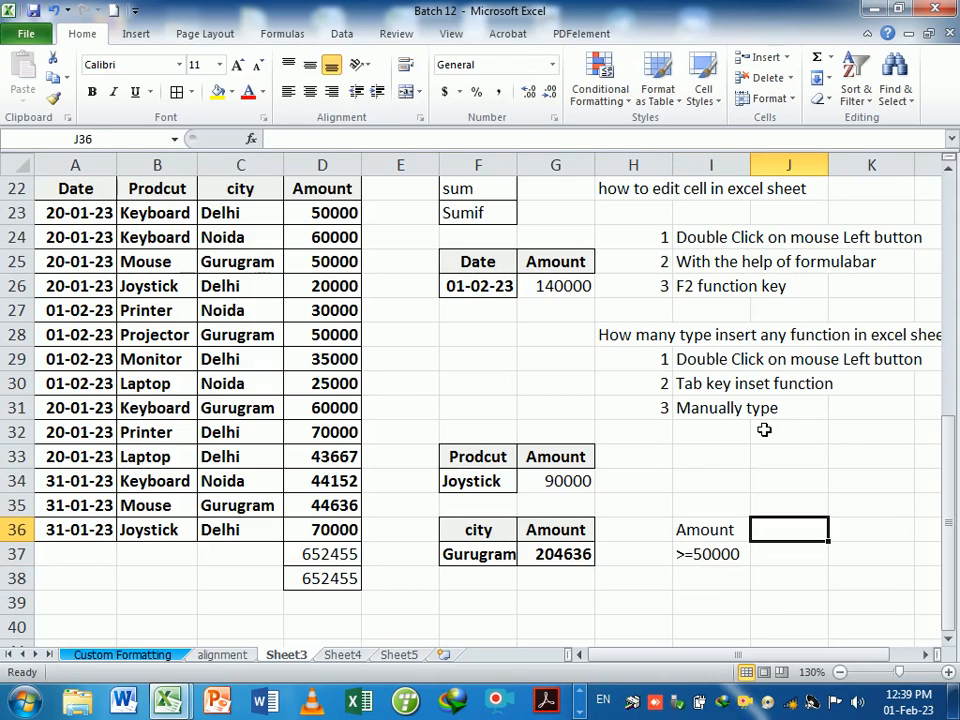
{"action": "key", "text": "Left"}
{"action": "key", "text": "Left"}
{"action": "key", "text": "Left"}
{"action": "key", "text": "ctrl+c"}
{"action": "key", "text": "Right"}
{"action": "key", "text": "Right"}
{"action": "key", "text": "Right"}
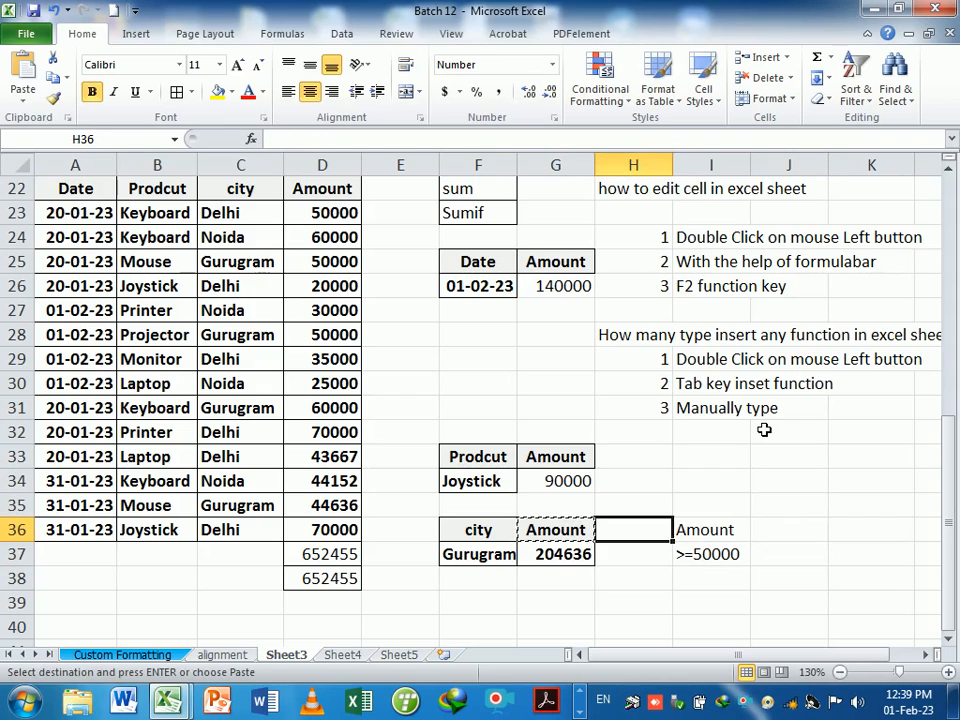
{"action": "key", "text": "Return"}
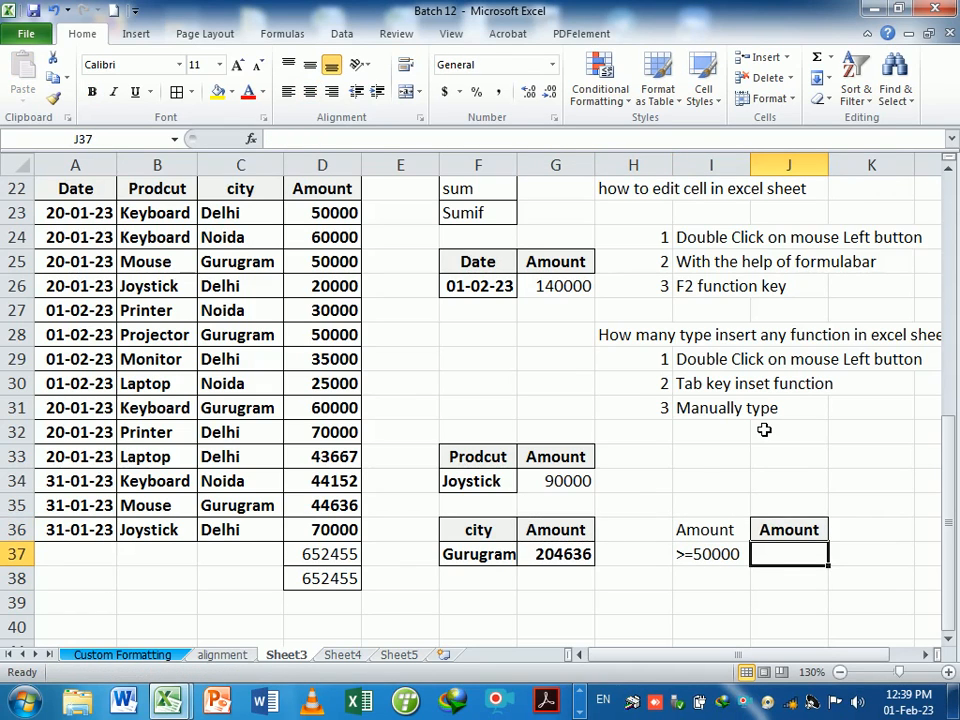
{"action": "left_click", "coordinate": [722, 565]}
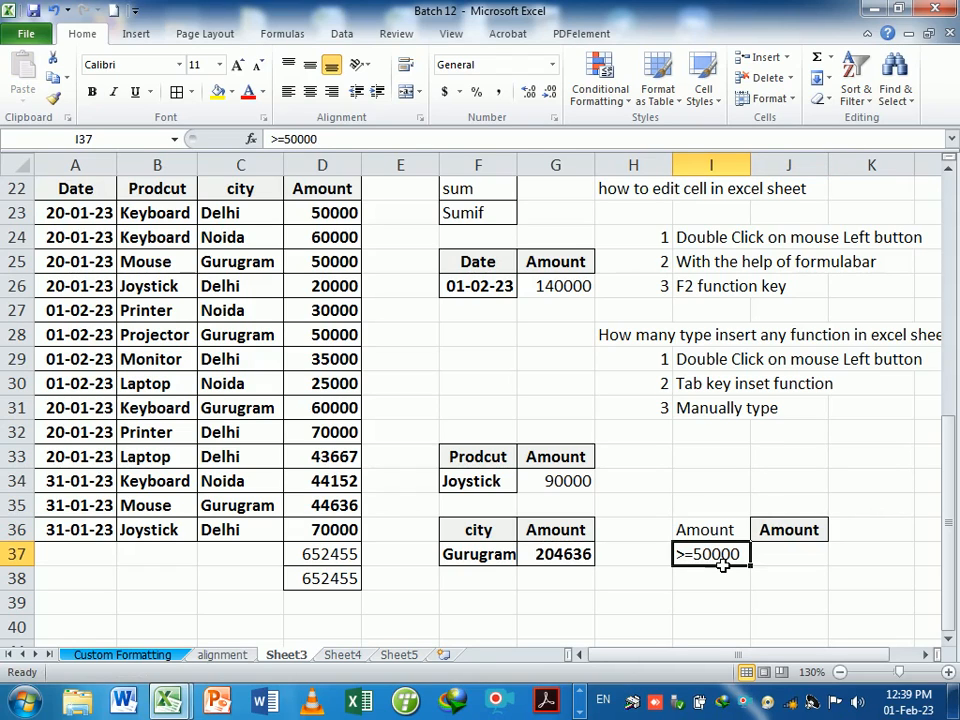
{"action": "left_click", "coordinate": [758, 562]}
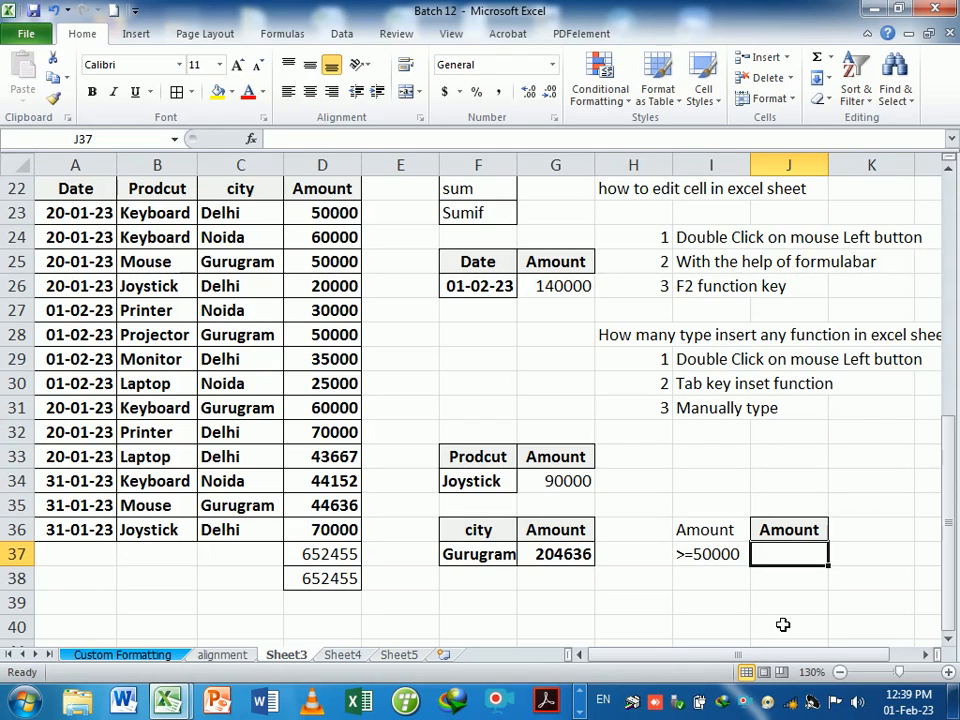
{"action": "type", "text": "="}
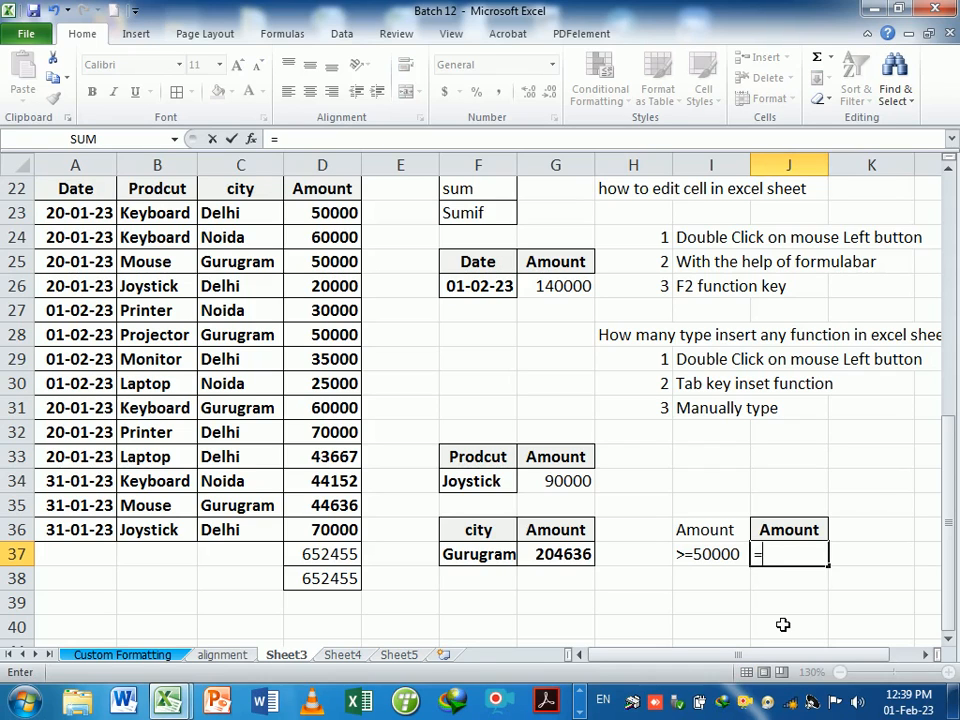
{"action": "key", "text": "Return"}
- Re-enter the criterion in I37 as =>=50000 and accept the correction to =50000
{"action": "key", "text": "Left"}
{"action": "key", "text": "Up"}
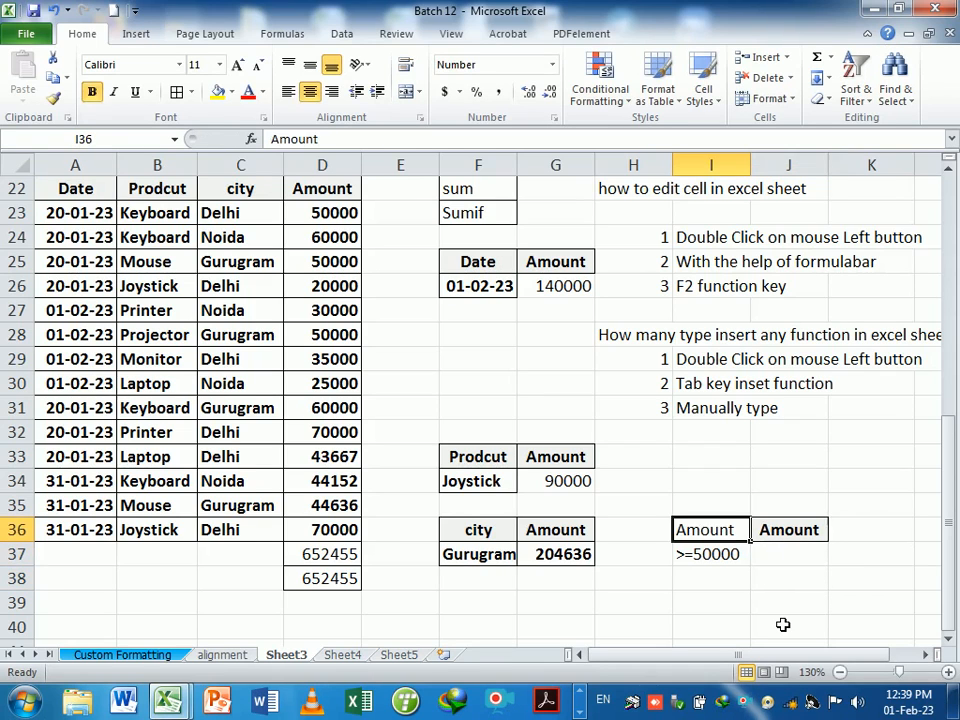
{"action": "key", "text": "Down"}
{"action": "type", "text": "="}
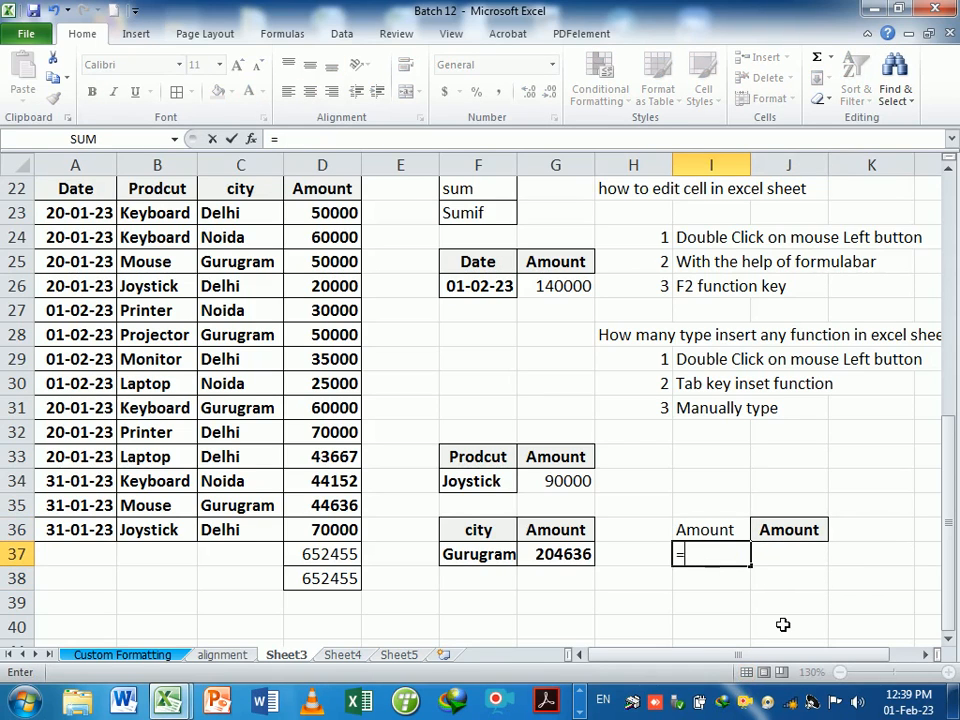
{"action": "type", "text": ">=50000"}
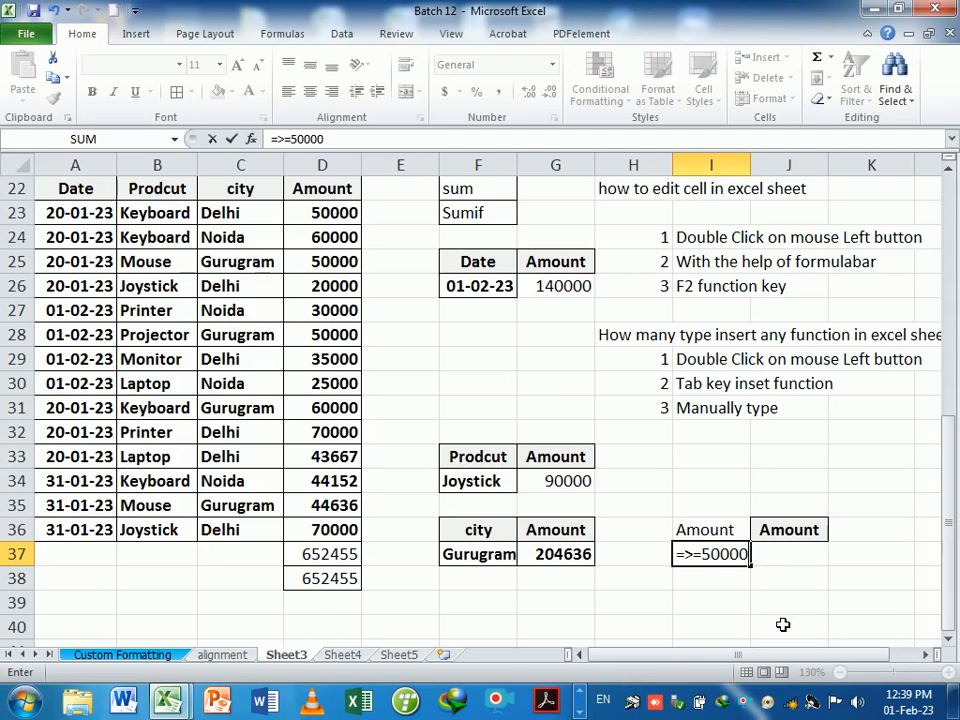
{"action": "key", "text": "Return"}
{"action": "key", "text": "Return"}
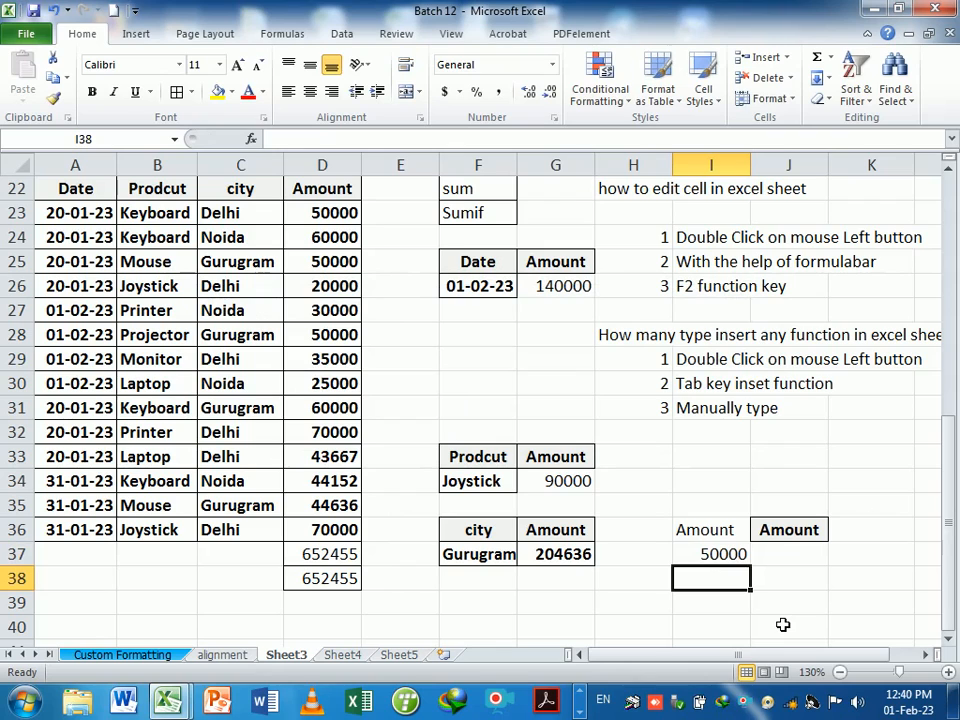
{"action": "left_click", "coordinate": [741, 564]}
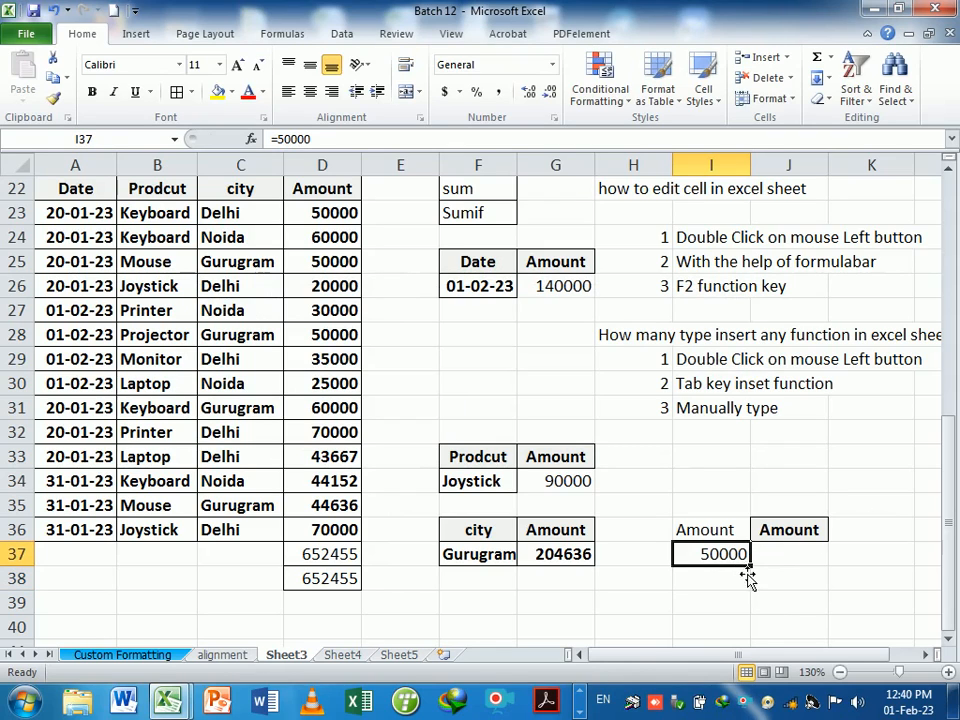
{"action": "key", "text": "Right"}
{"action": "type", "text": "=sum"}
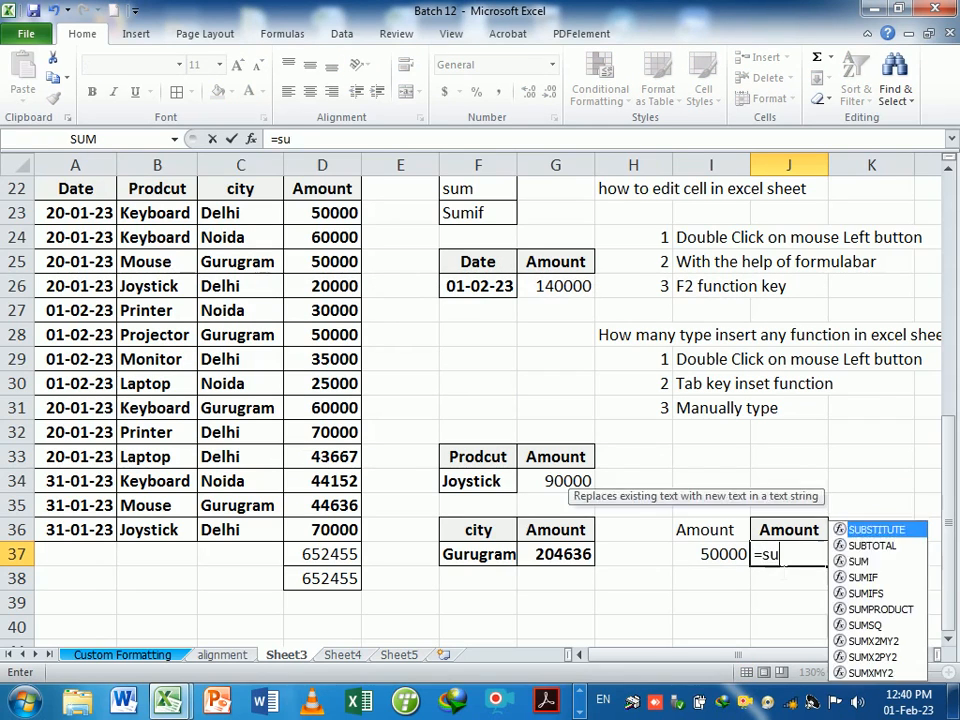
{"action": "key", "text": "Tab"}
{"action": "key", "text": "BackSpace"}
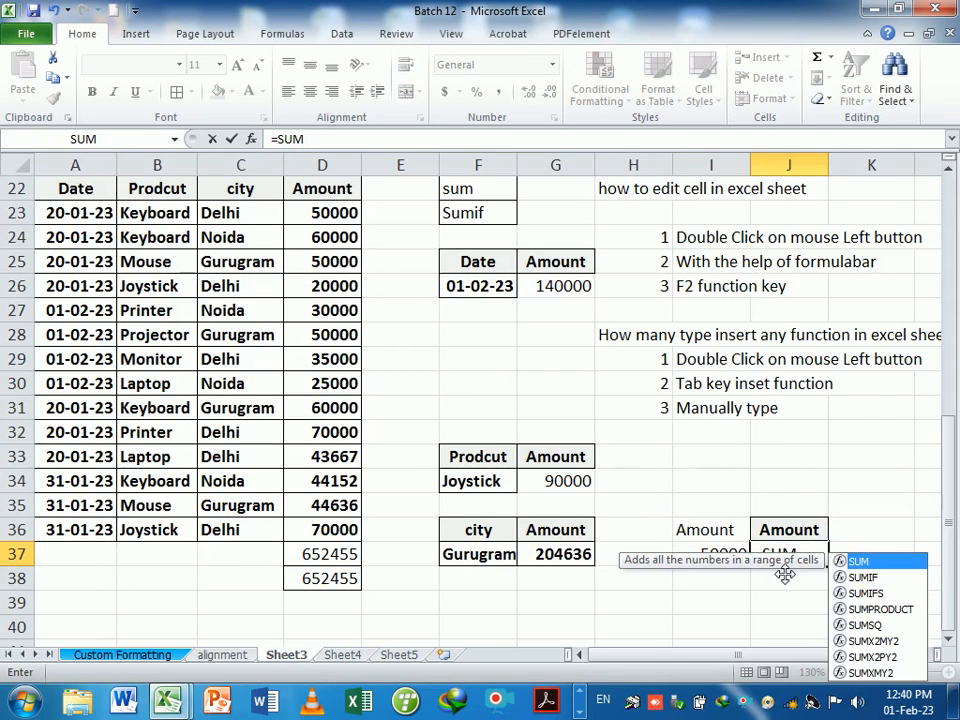
{"action": "key", "text": "Right"}
{"action": "key", "text": "Left"}
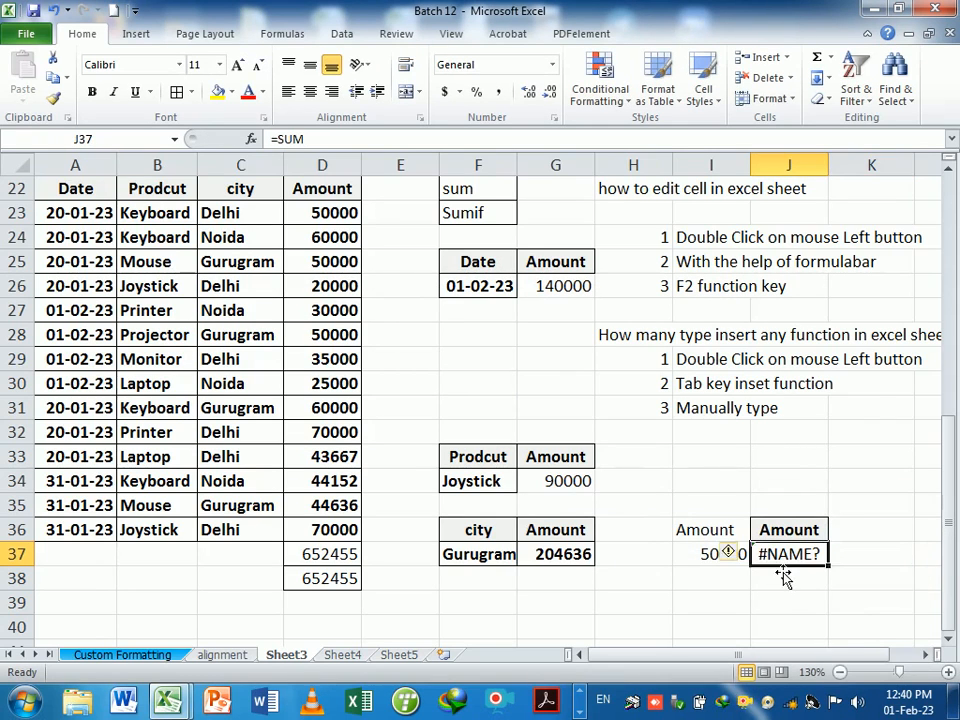
- Enter a SUMIF formula in J37 with range D22:D36, criterion I37 and sum range D22:D36
{"action": "type", "text": "=sumi"}
{"action": "key", "text": "Tab"}
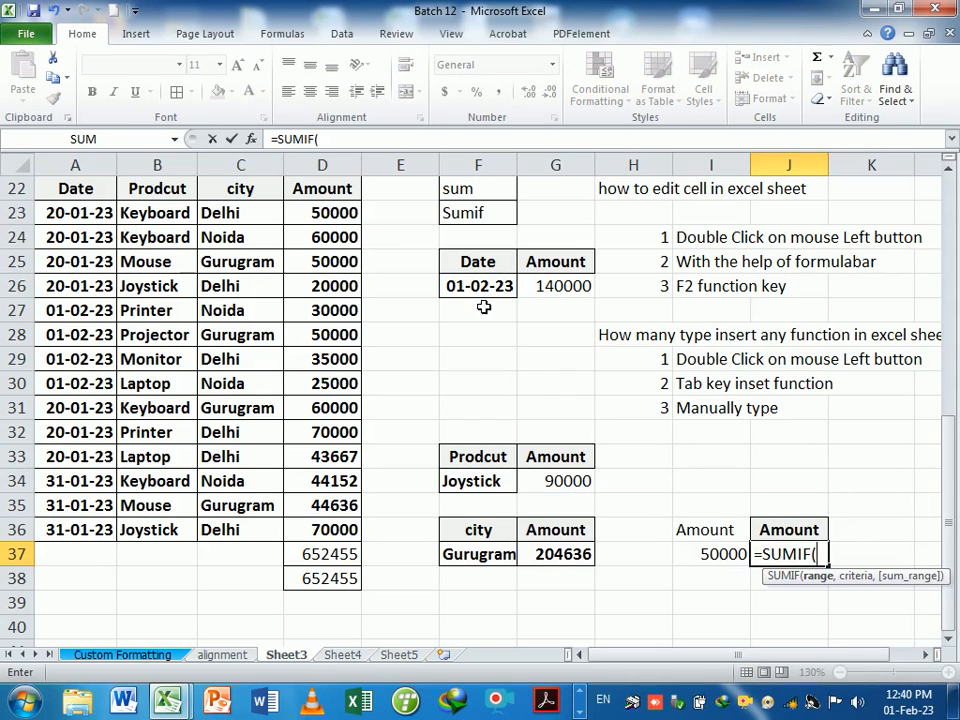
{"action": "left_click_drag", "start_coordinate": [336, 191], "coordinate": [330, 545]}
{"action": "type", "text": ","}
{"action": "left_click", "coordinate": [700, 563]}
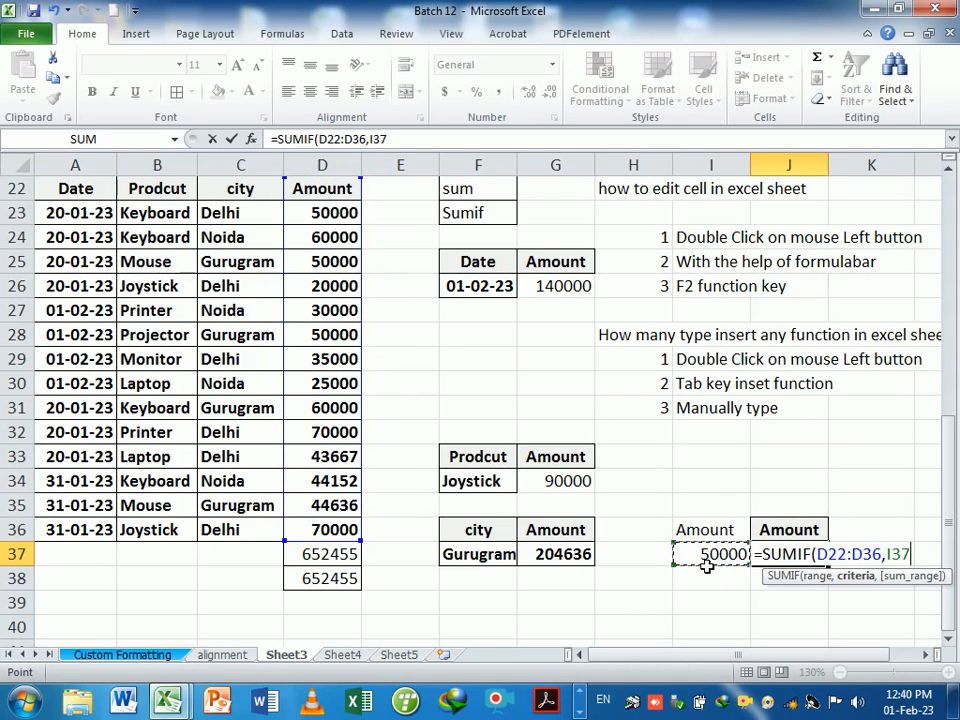
{"action": "type", "text": ","}
{"action": "left_click_drag", "start_coordinate": [322, 192], "coordinate": [340, 530]}
{"action": "key", "text": "Return"}
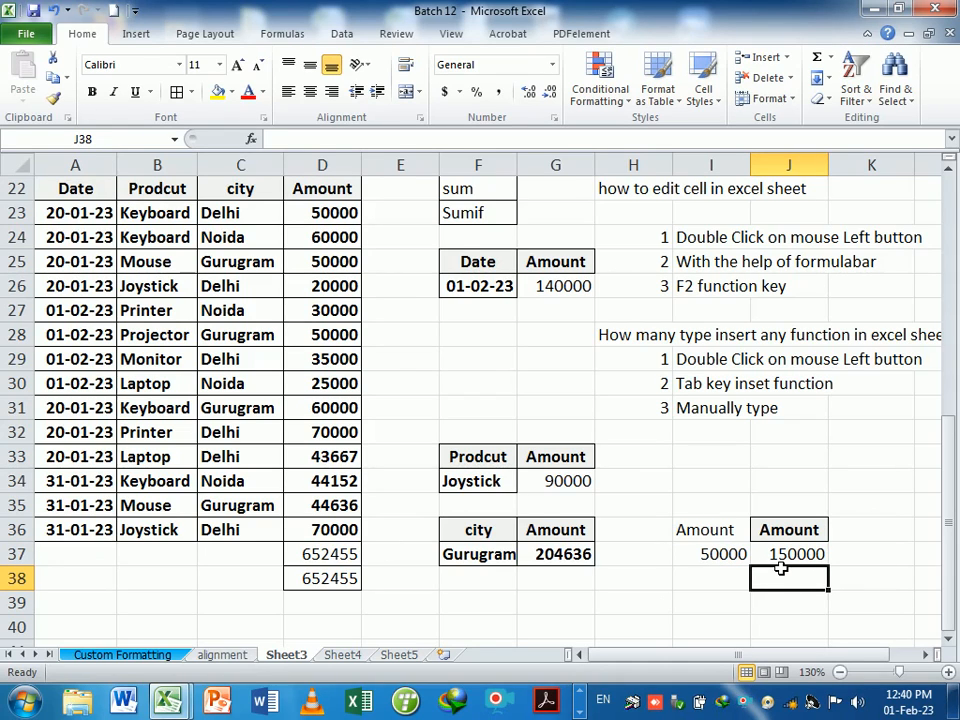
- Try the criterion amounts 70000 and 20000 in I37, leaving 20000 in the cell
{"action": "left_click", "coordinate": [740, 556]}
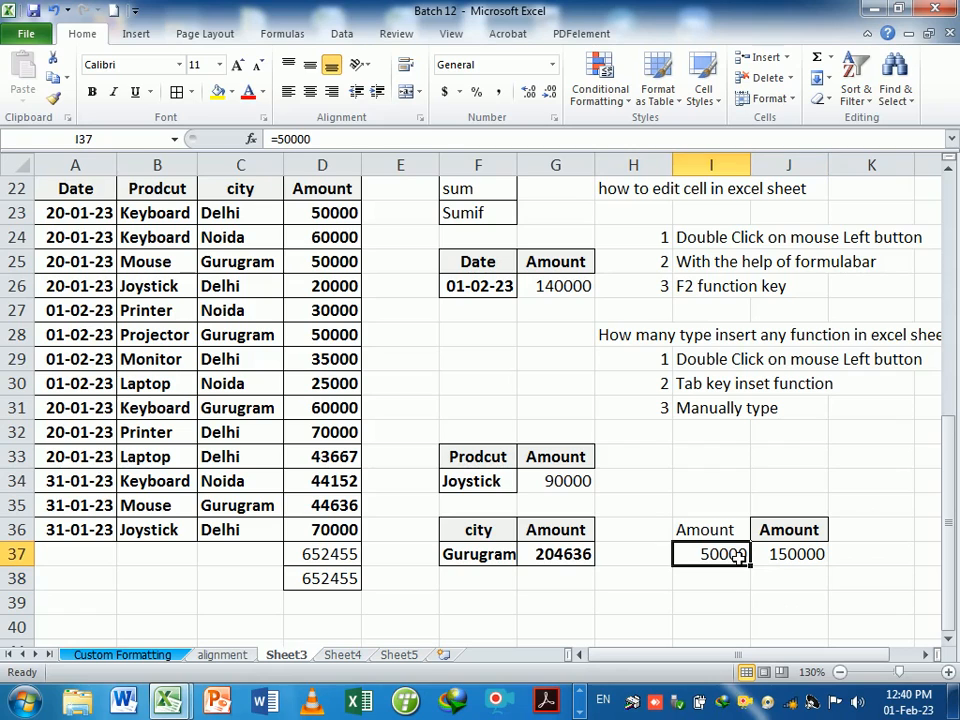
{"action": "type", "text": "70000"}
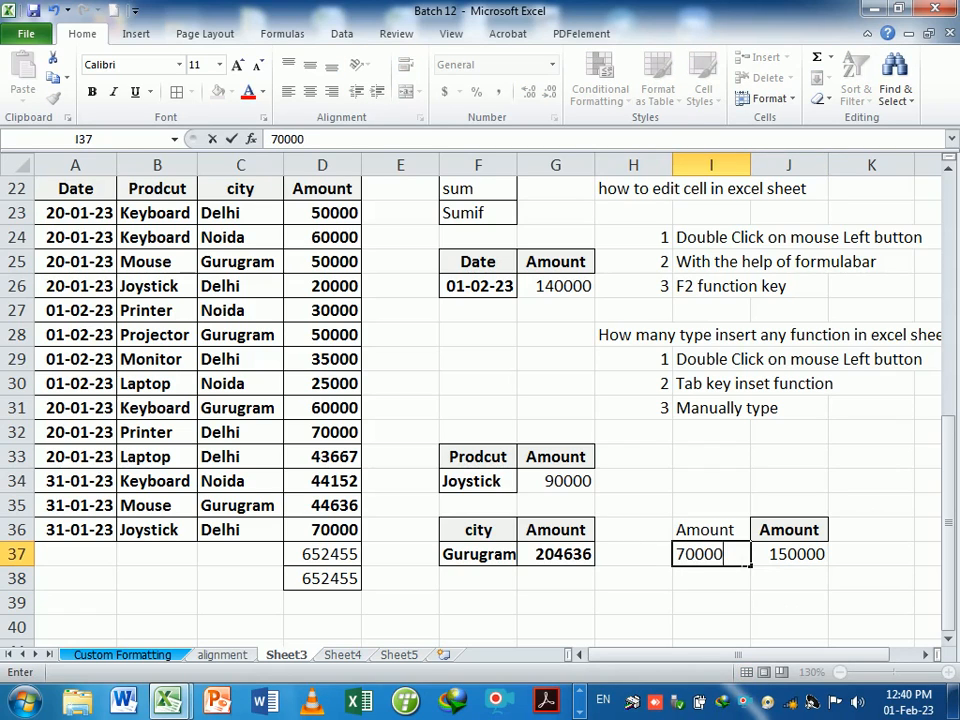
{"action": "key", "text": "Return"}
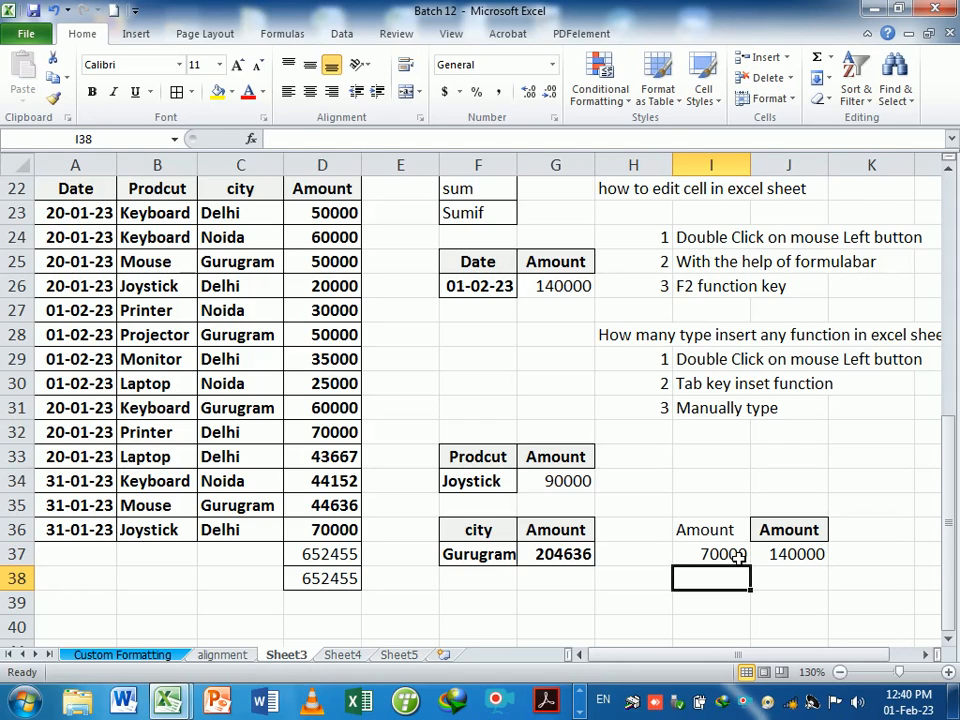
{"action": "left_click", "coordinate": [738, 556]}
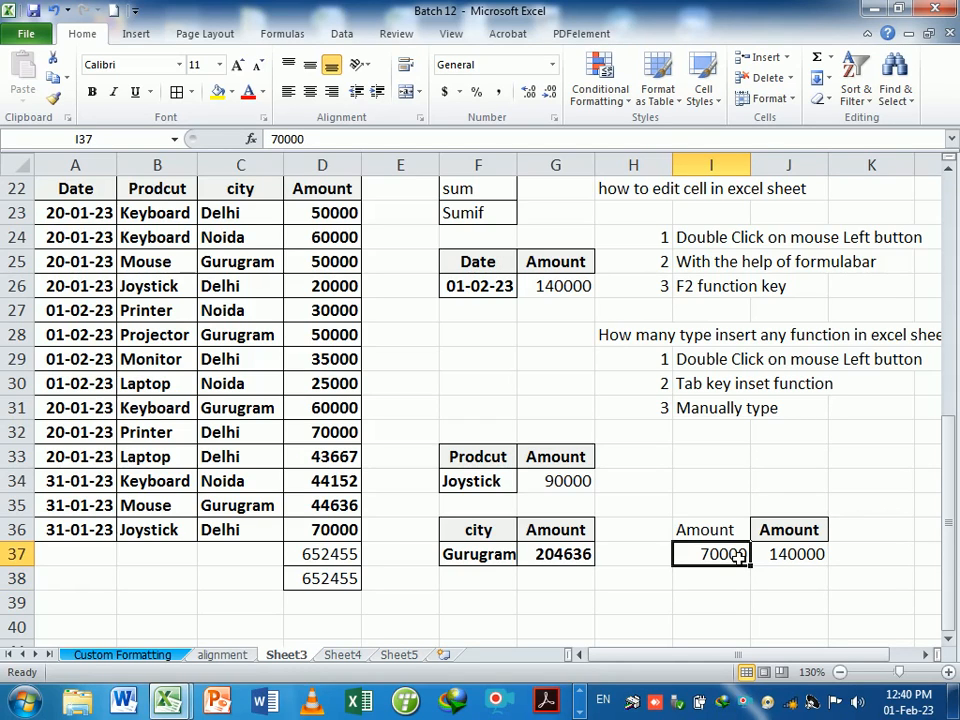
{"action": "type", "text": "20000"}
{"action": "key", "text": "Return"}
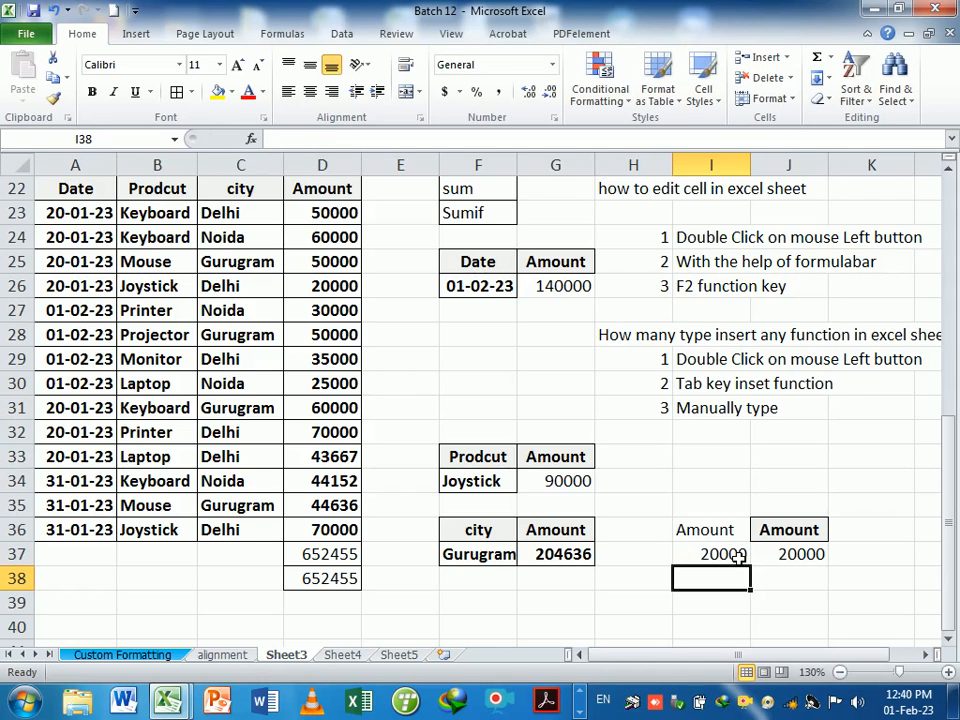
{"action": "left_click", "coordinate": [736, 555]}
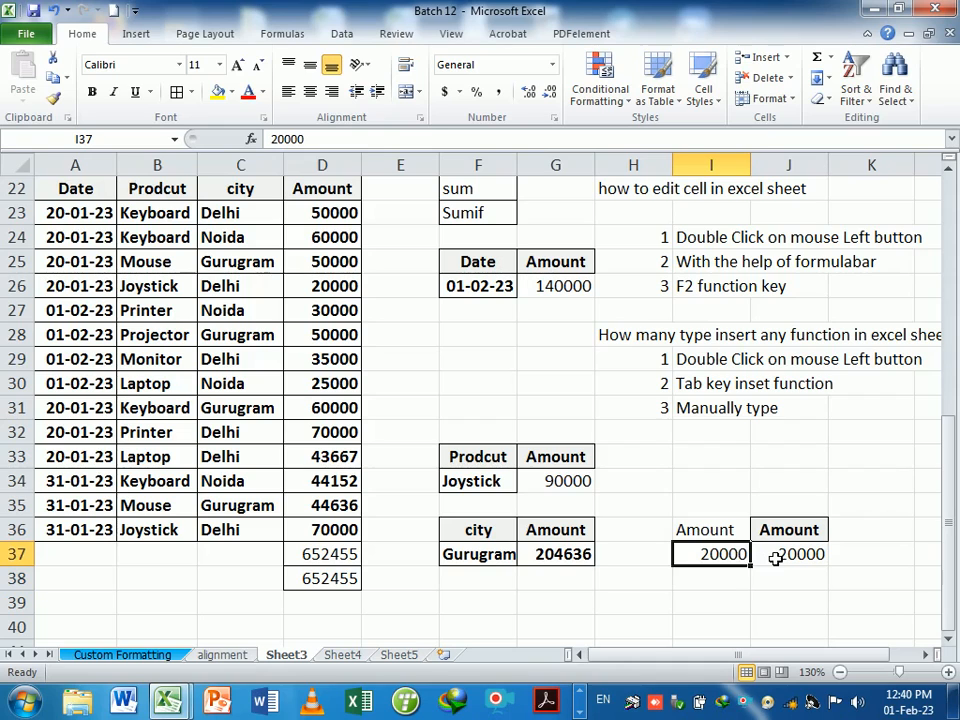
{"action": "left_click", "coordinate": [776, 556]}
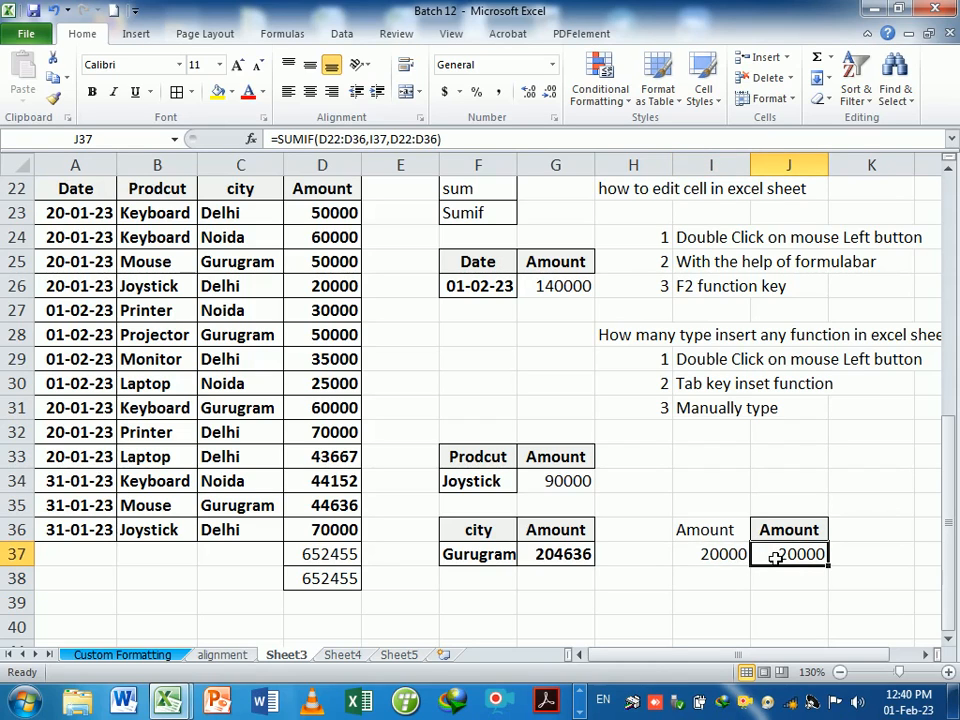
{"action": "left_click", "coordinate": [778, 587]}
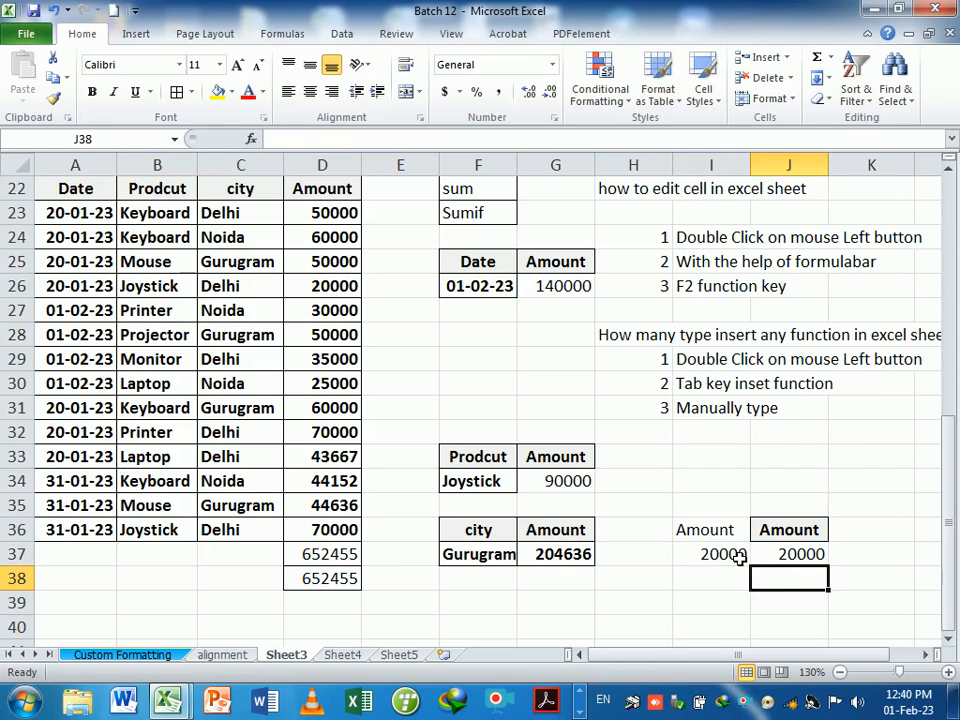
{"action": "left_click", "coordinate": [739, 553]}
{"action": "left_click", "coordinate": [778, 587]}
- Replace the I37 reference in J37's SUMIF formula with the quoted criterion ">=20000"
{"action": "left_click", "coordinate": [776, 558]}
{"action": "double_click", "coordinate": [766, 556]}
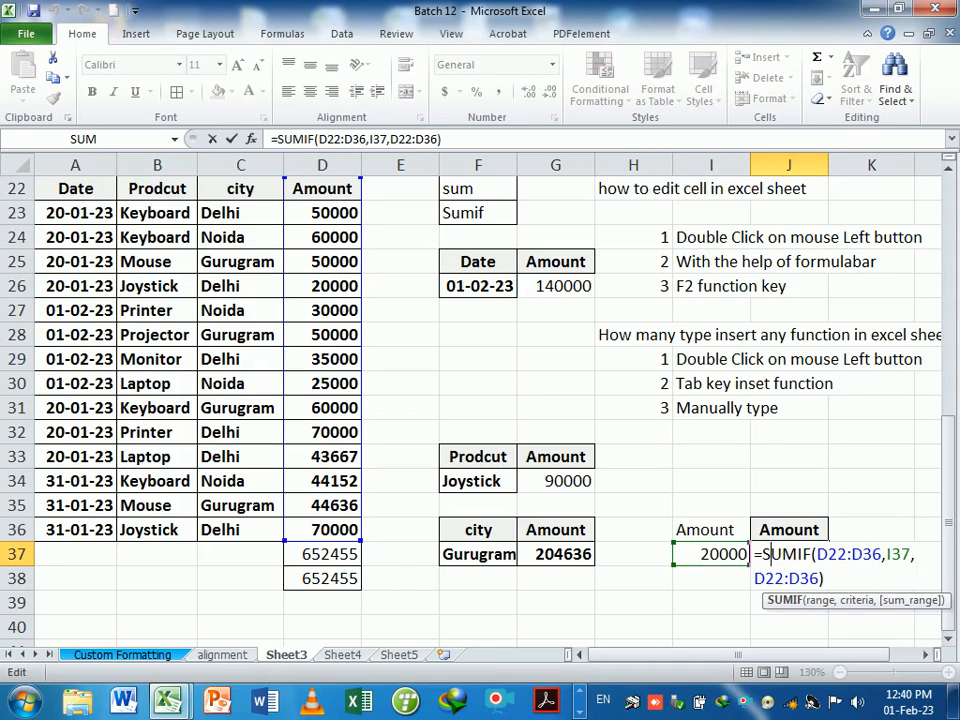
{"action": "left_click", "coordinate": [899, 555]}
{"action": "key", "text": "BackSpace"}
{"action": "key", "text": "BackSpace"}
{"action": "key", "text": "BackSpace"}
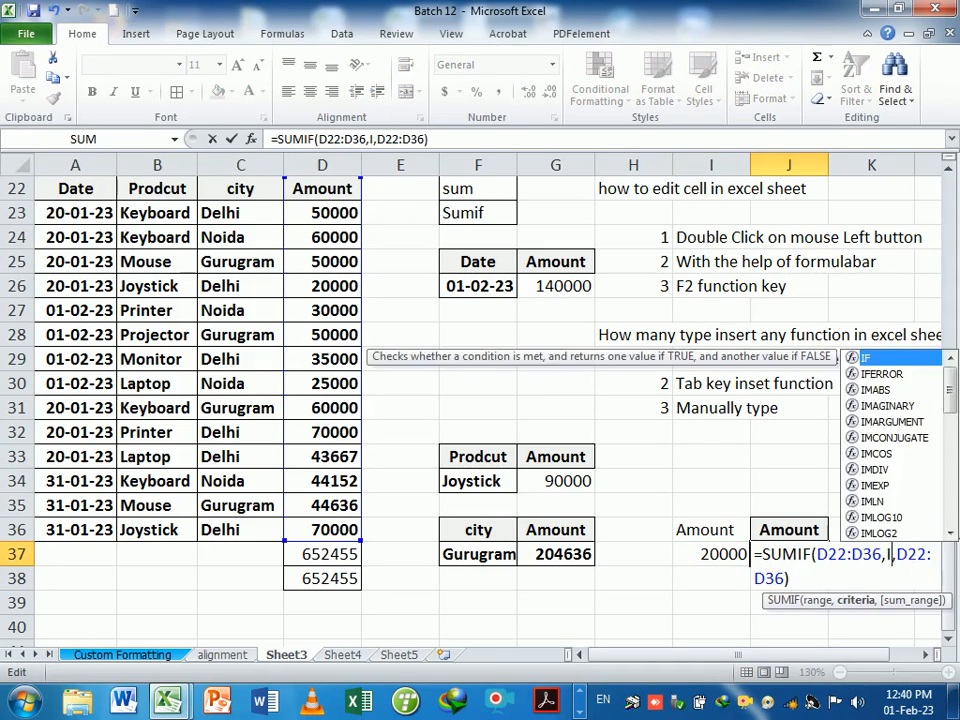
{"action": "type", "text": "\""}
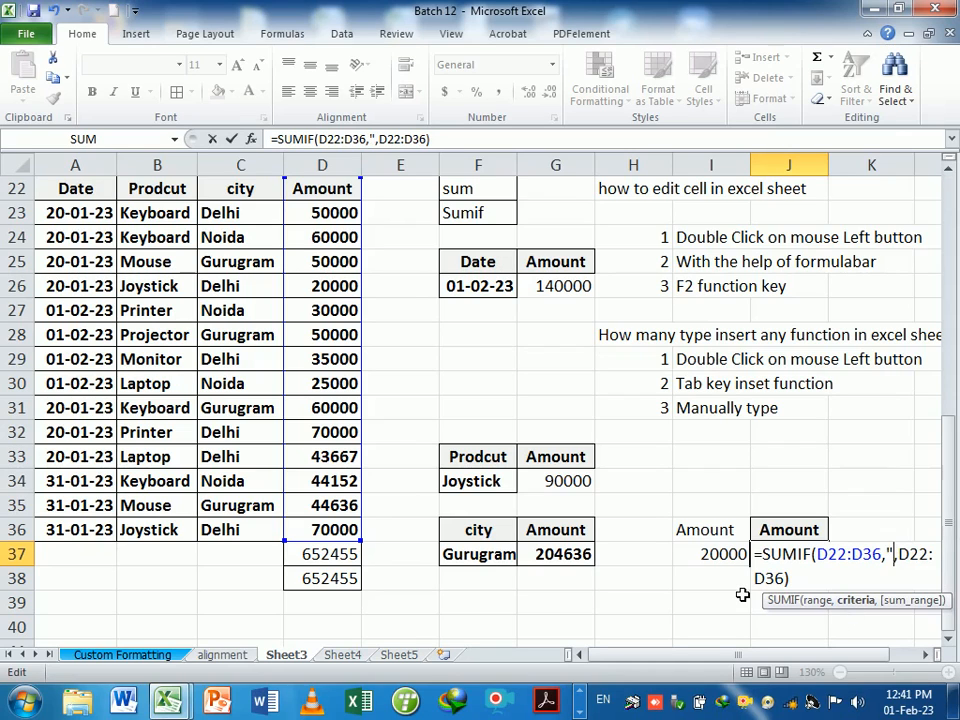
{"action": "type", "text": ">="}
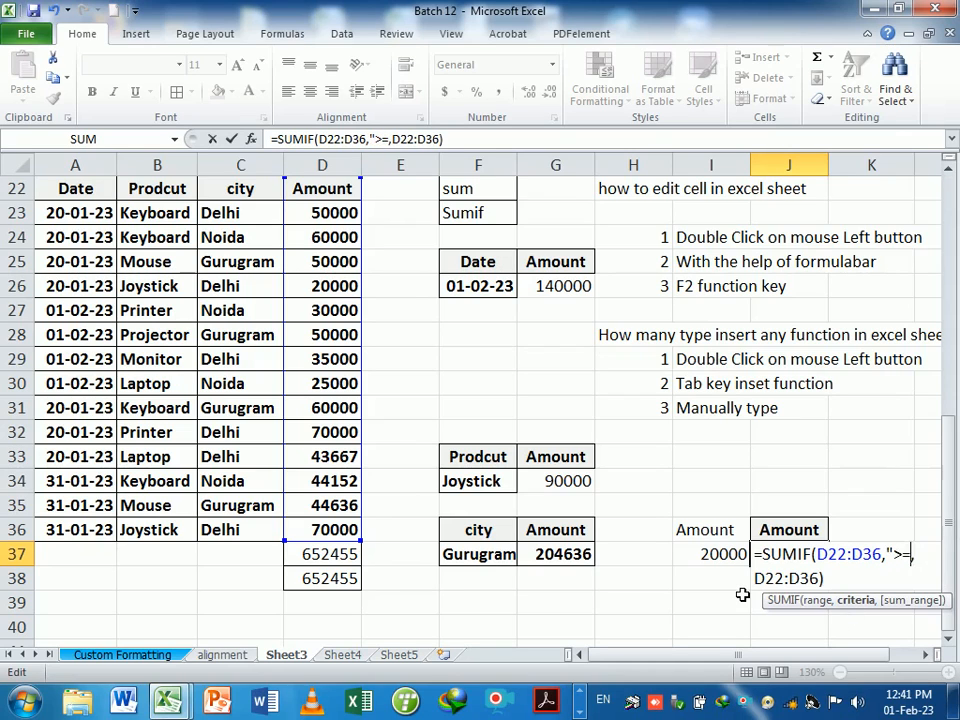
{"action": "type", "text": "20000"}
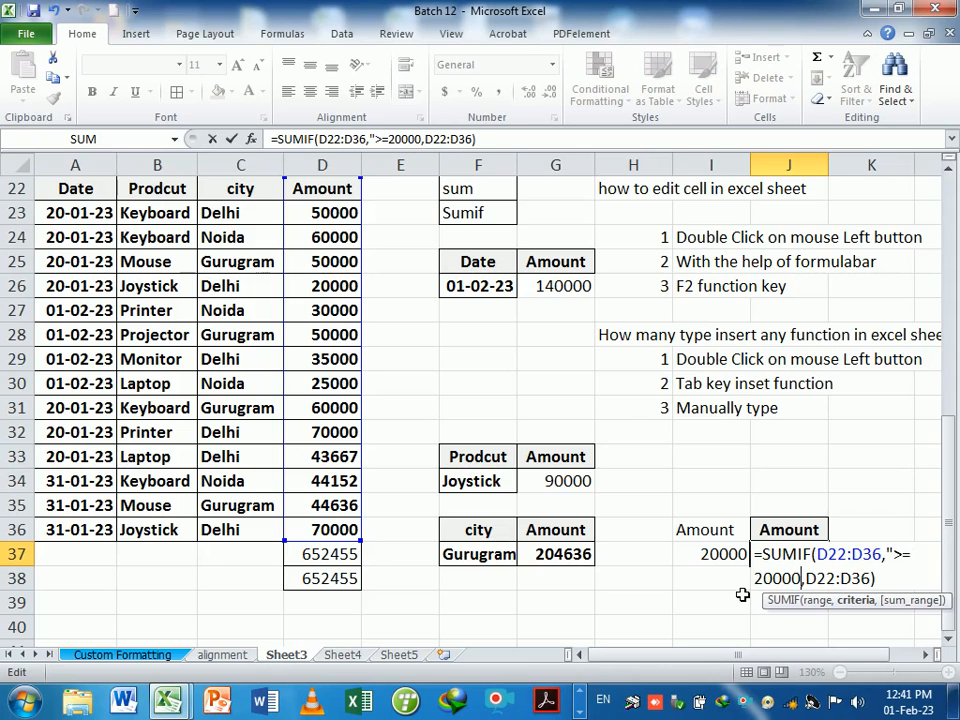
{"action": "type", "text": "\",D22:D36)"}
{"action": "key", "text": "Return"}
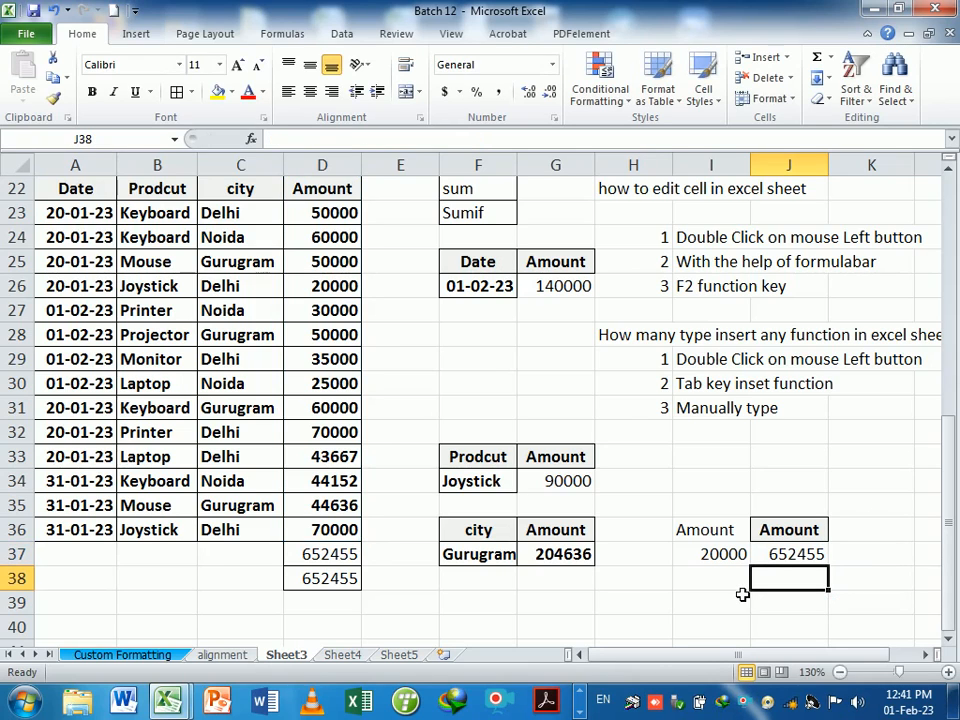
- Review the quoted criterion in J37's SUMIF formula and the Date, Prodcut, city and Amount headers of the data table
{"action": "left_click", "coordinate": [742, 563]}
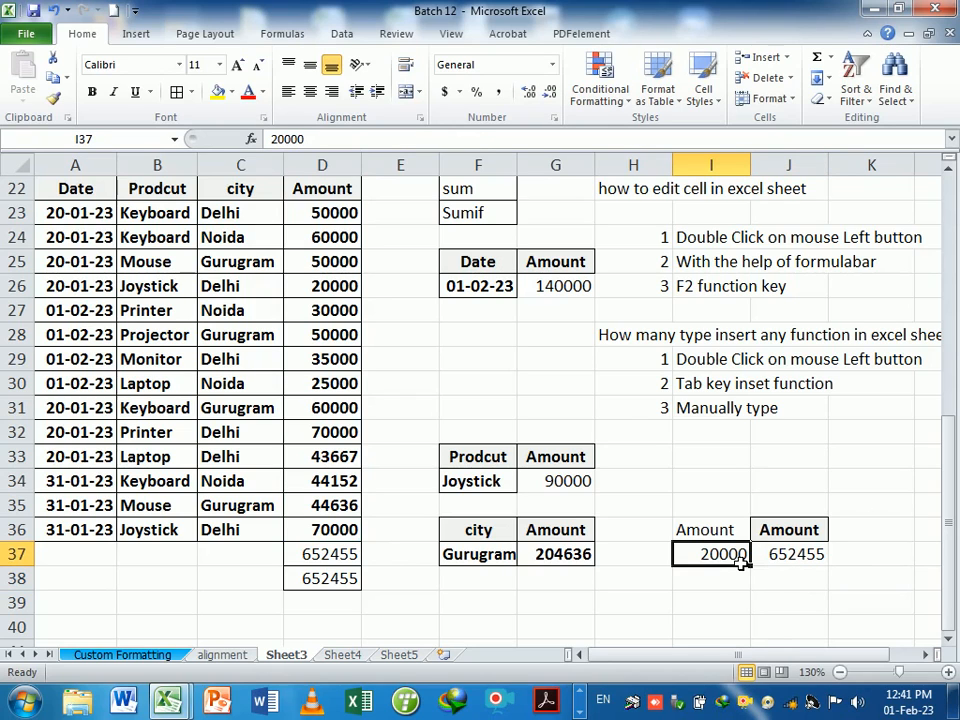
{"action": "double_click", "coordinate": [785, 560]}
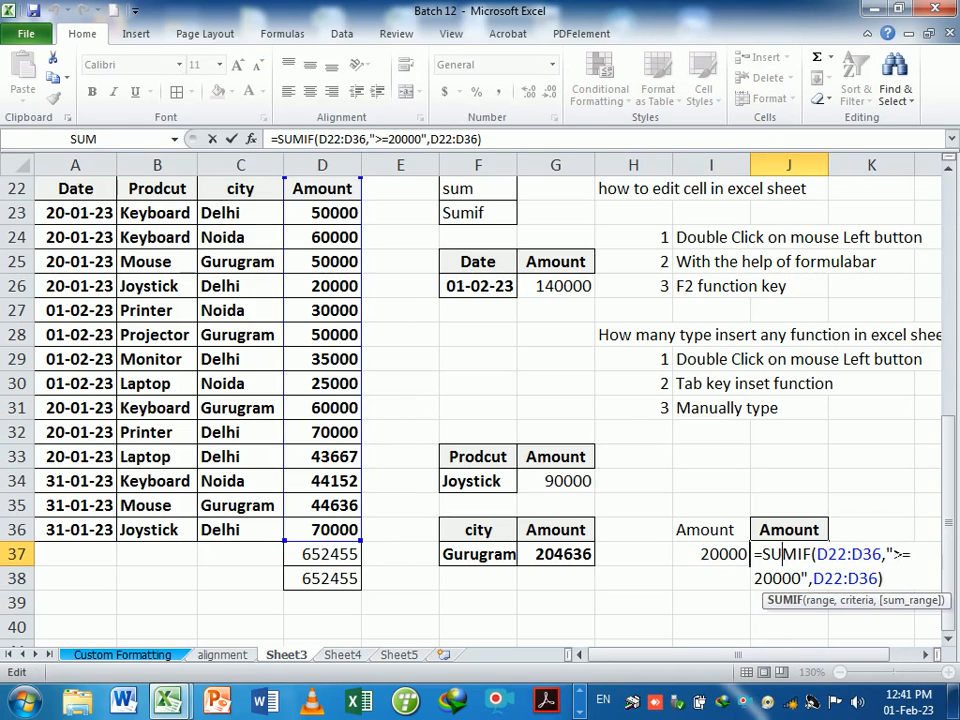
{"action": "left_click_drag", "start_coordinate": [881, 554], "coordinate": [808, 578]}
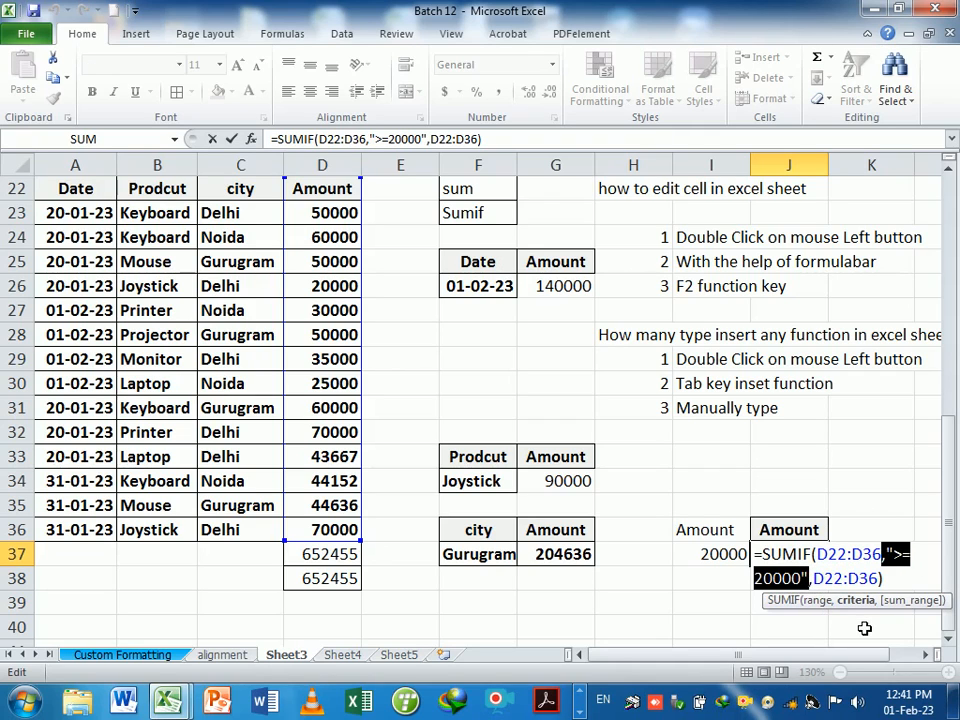
{"action": "key", "text": "Return"}
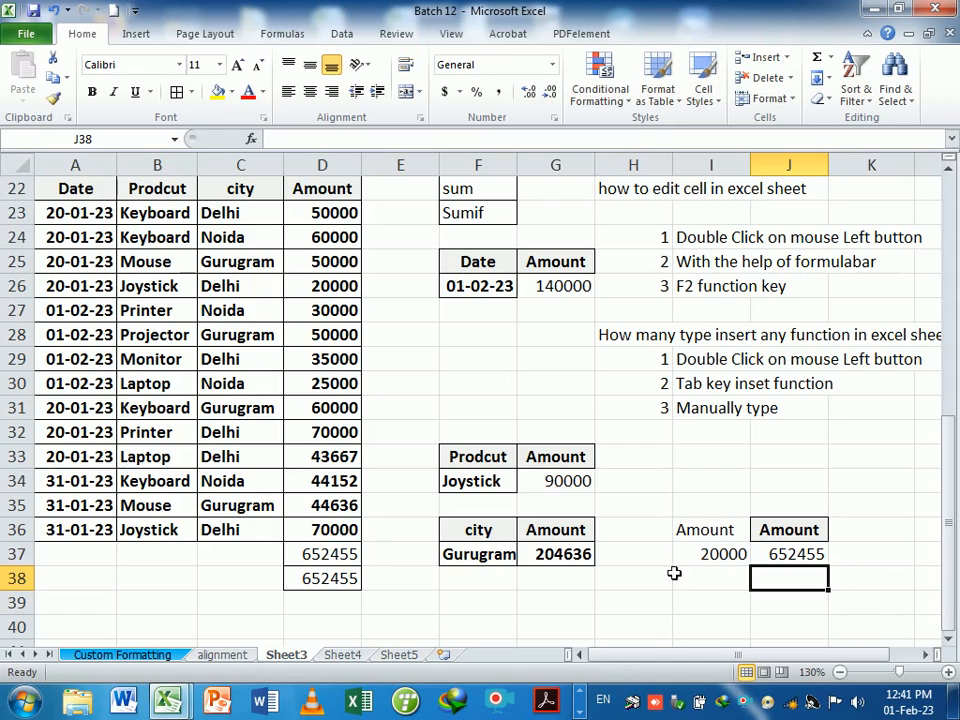
{"action": "left_click", "coordinate": [100, 195]}
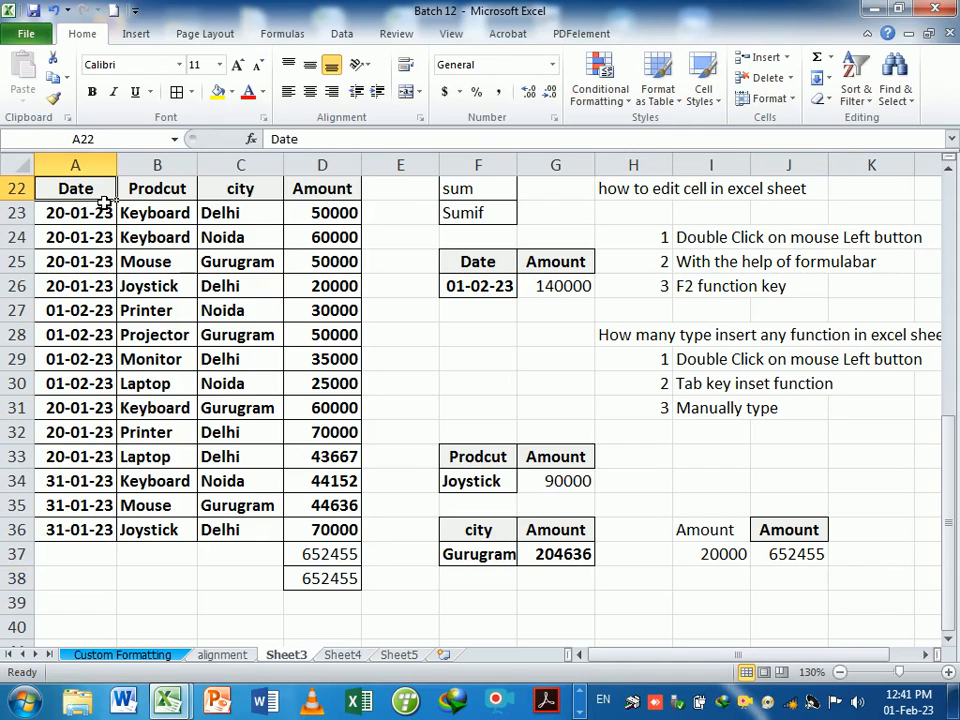
{"action": "left_click", "coordinate": [135, 196]}
{"action": "left_click", "coordinate": [262, 197]}
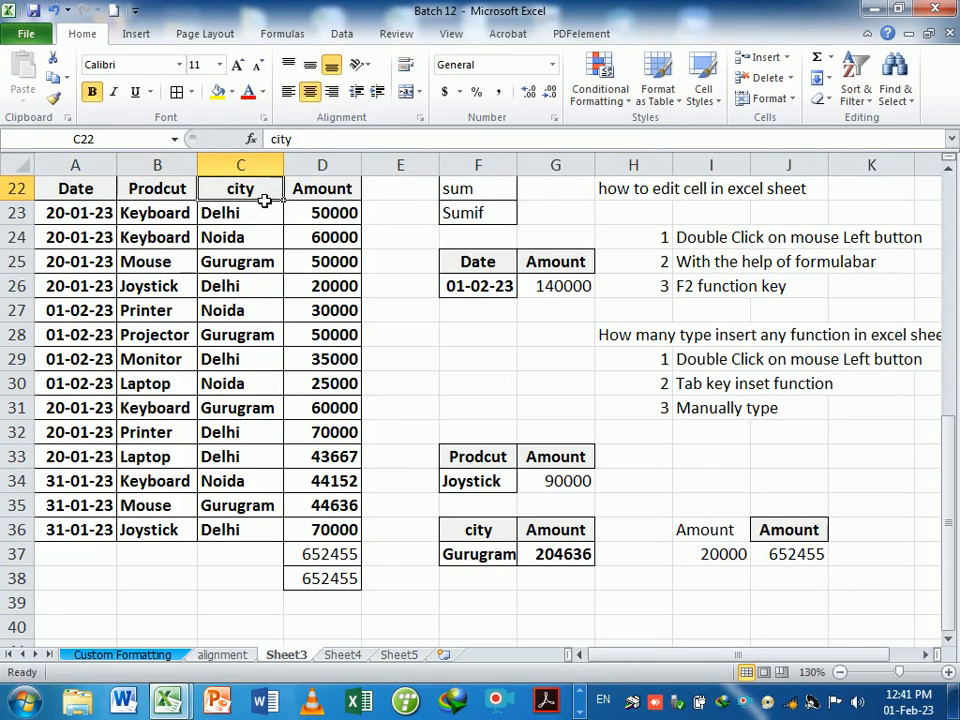
{"action": "left_click", "coordinate": [317, 199]}
{"action": "left_click", "coordinate": [668, 607]}
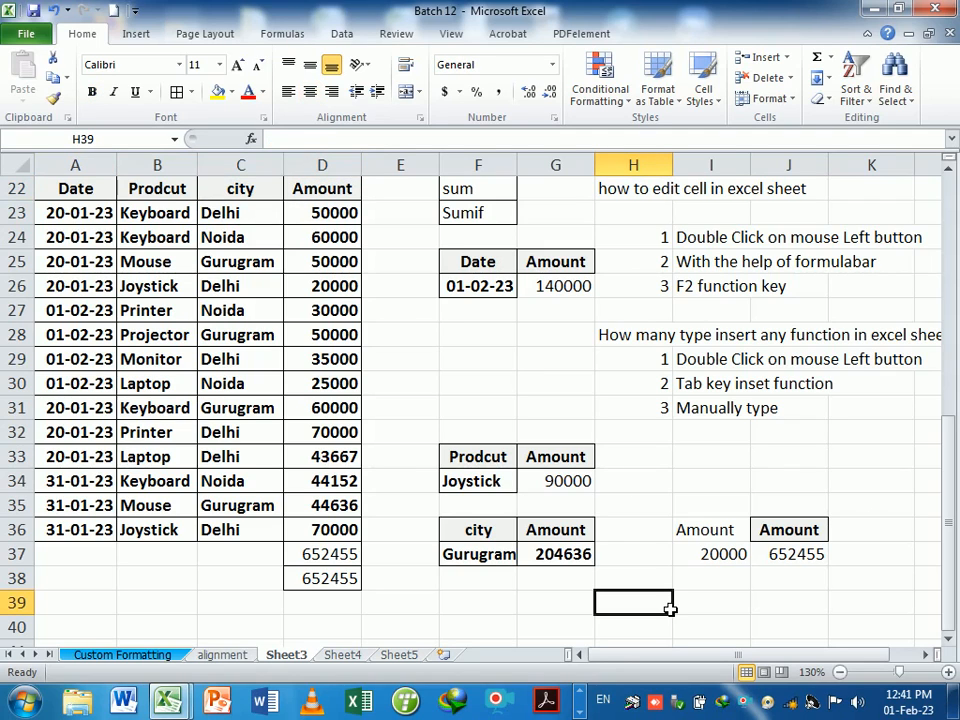
- Widen the Prodcut column B to make room for longer product names
{"action": "left_click_drag", "start_coordinate": [197, 164], "coordinate": [238, 171]}
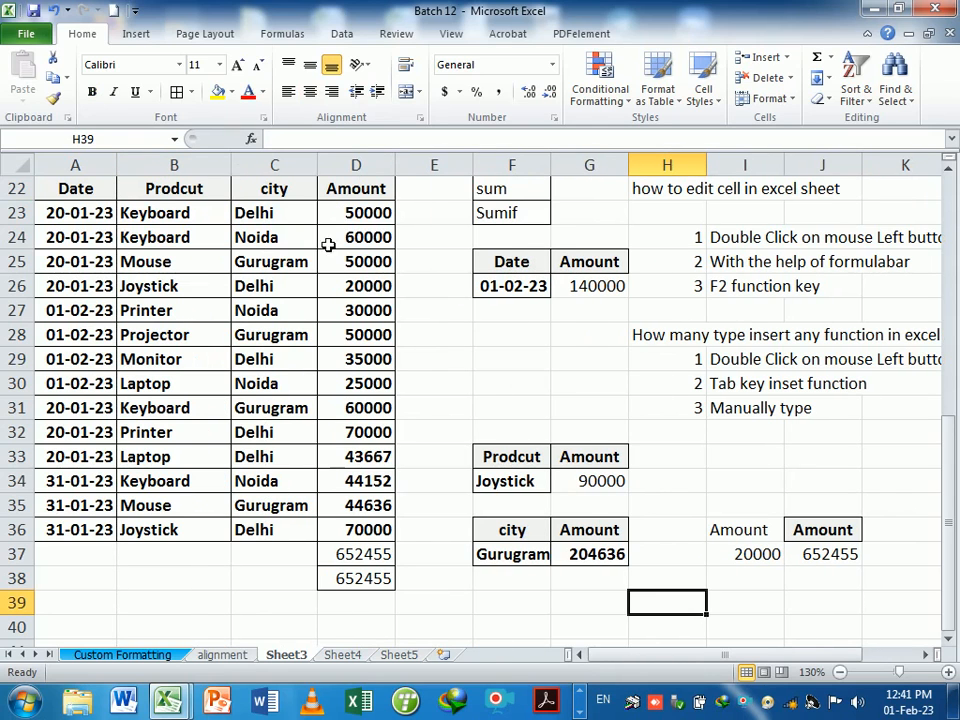
{"action": "scroll", "coordinate": [423, 332], "scroll_direction": "down", "scroll_amount": 1}
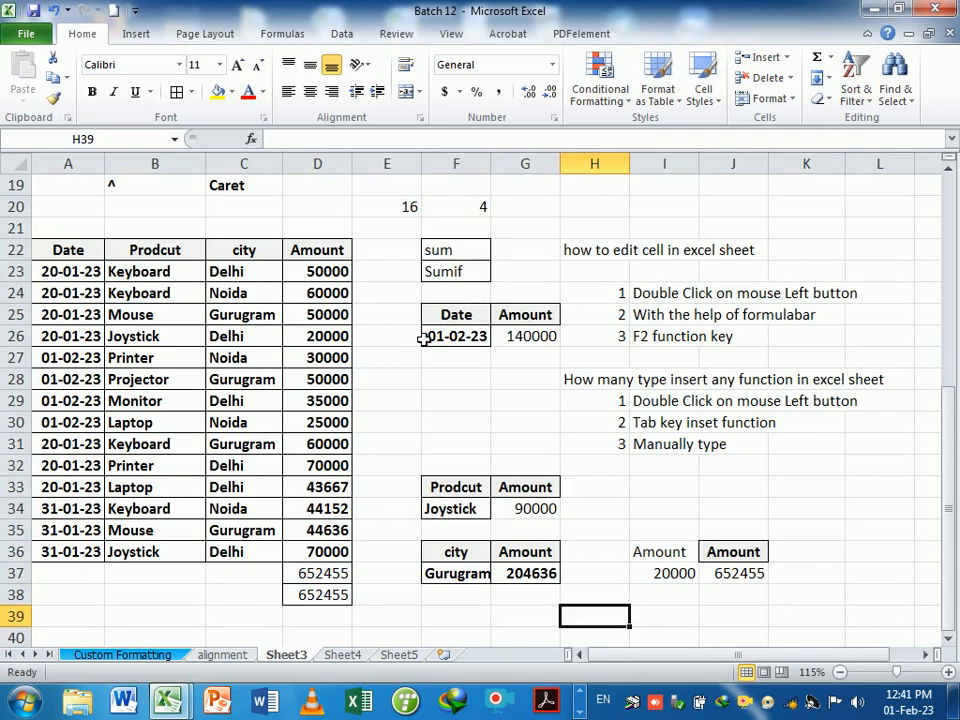
{"action": "scroll", "coordinate": [423, 338], "scroll_direction": "up", "scroll_amount": 1}
{"action": "left_click_drag", "start_coordinate": [222, 170], "coordinate": [255, 171]}
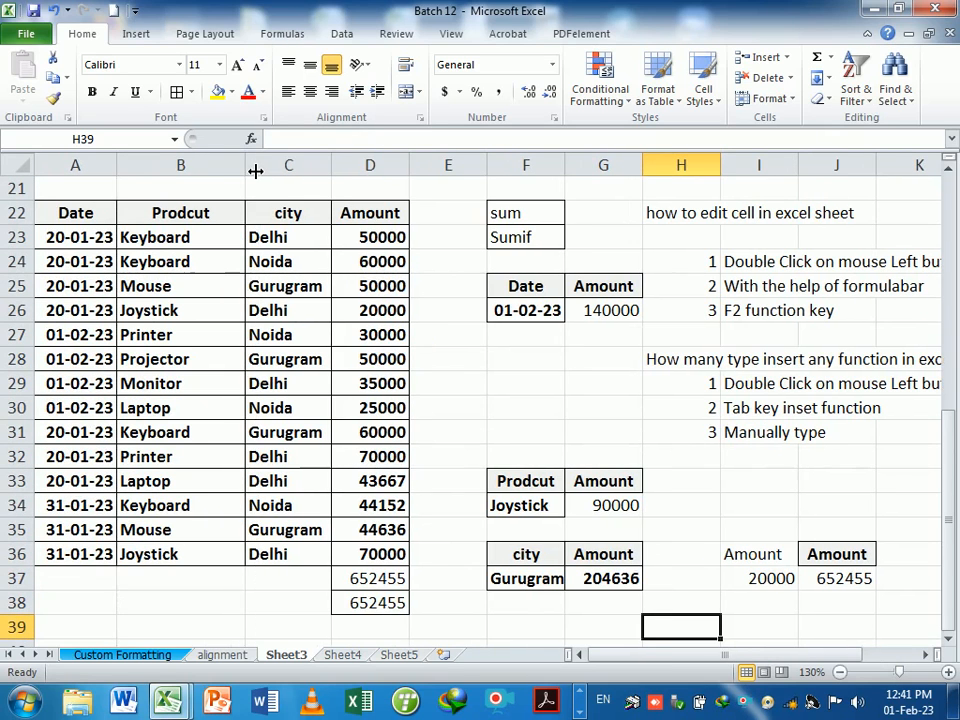
- Add brand names to the first two products, making B23 Keyboard Hp and B24 Keyboard dell
{"action": "double_click", "coordinate": [212, 238]}
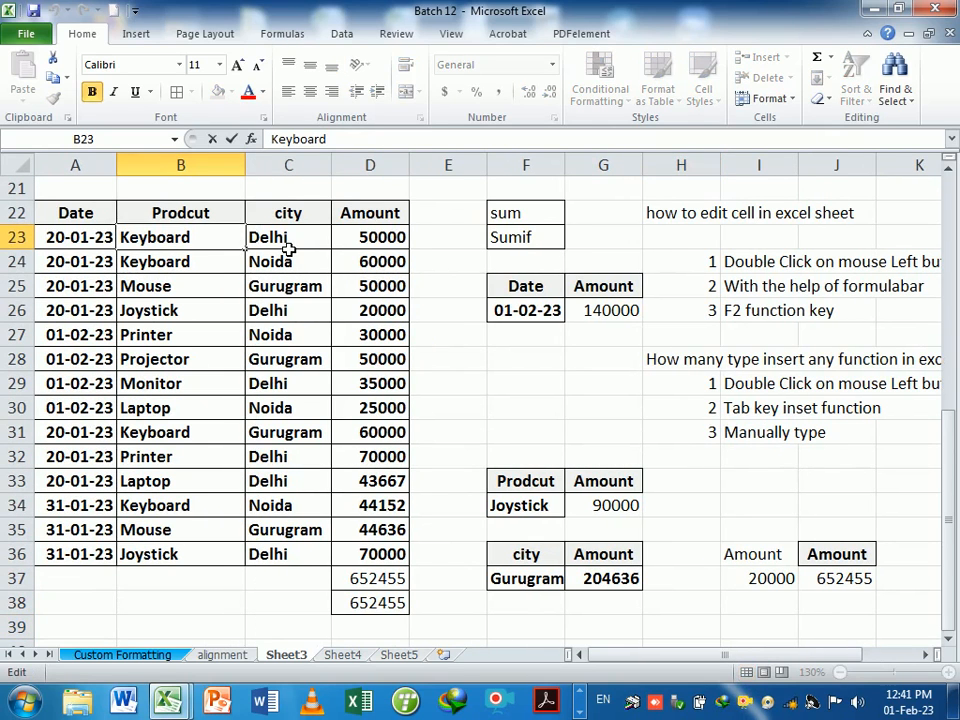
{"action": "type", "text": "Hp"}
{"action": "key", "text": "Return"}
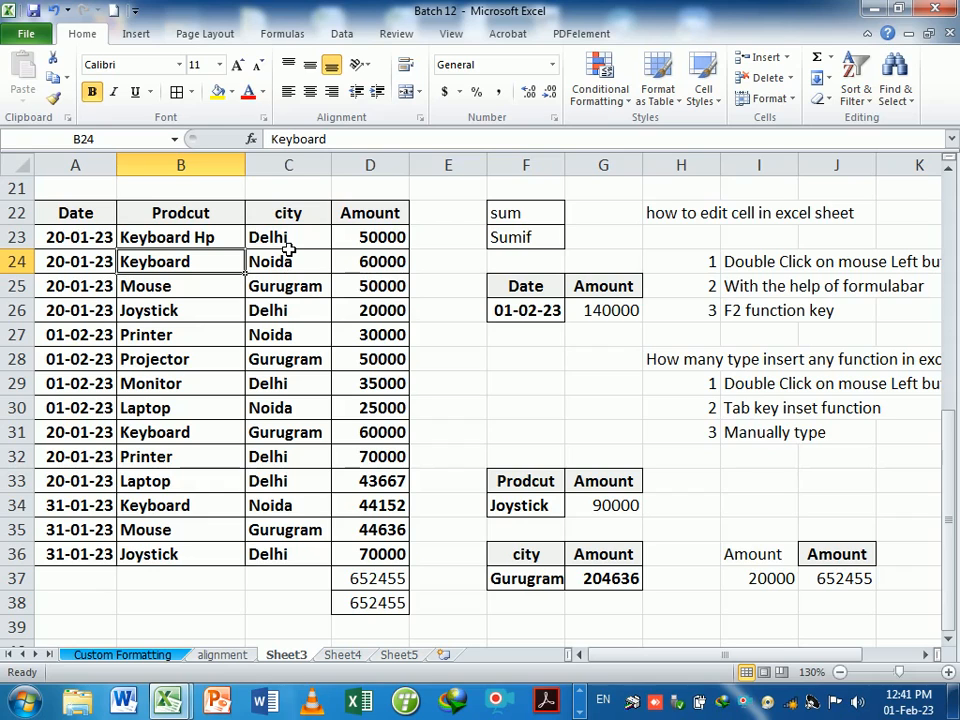
{"action": "key", "text": "F2"}
{"action": "type", "text": "dell"}
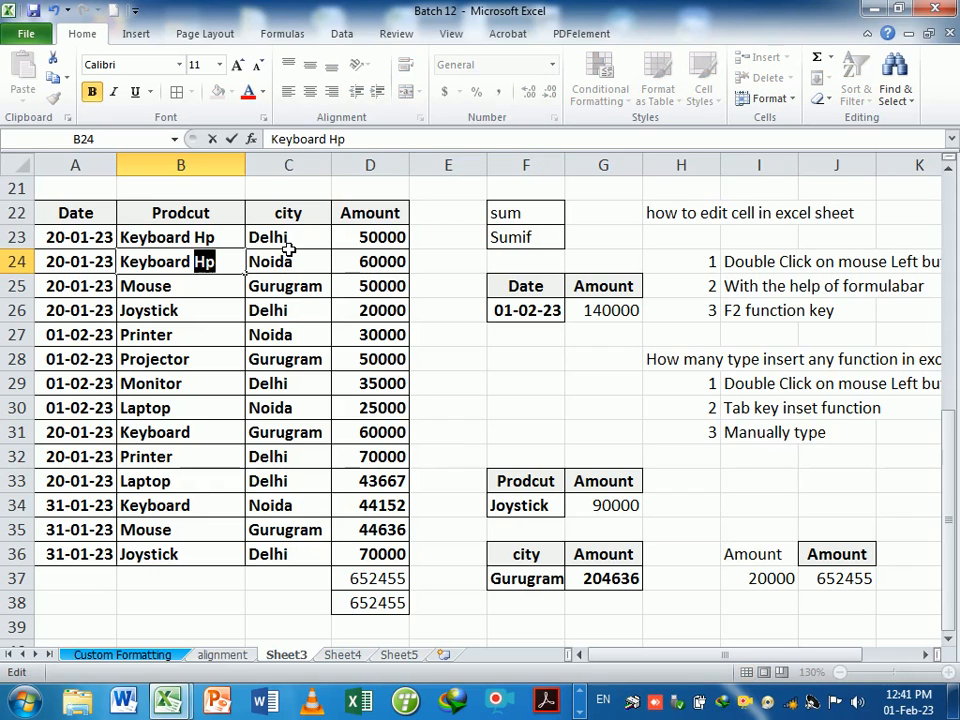
{"action": "key", "text": "Return"}
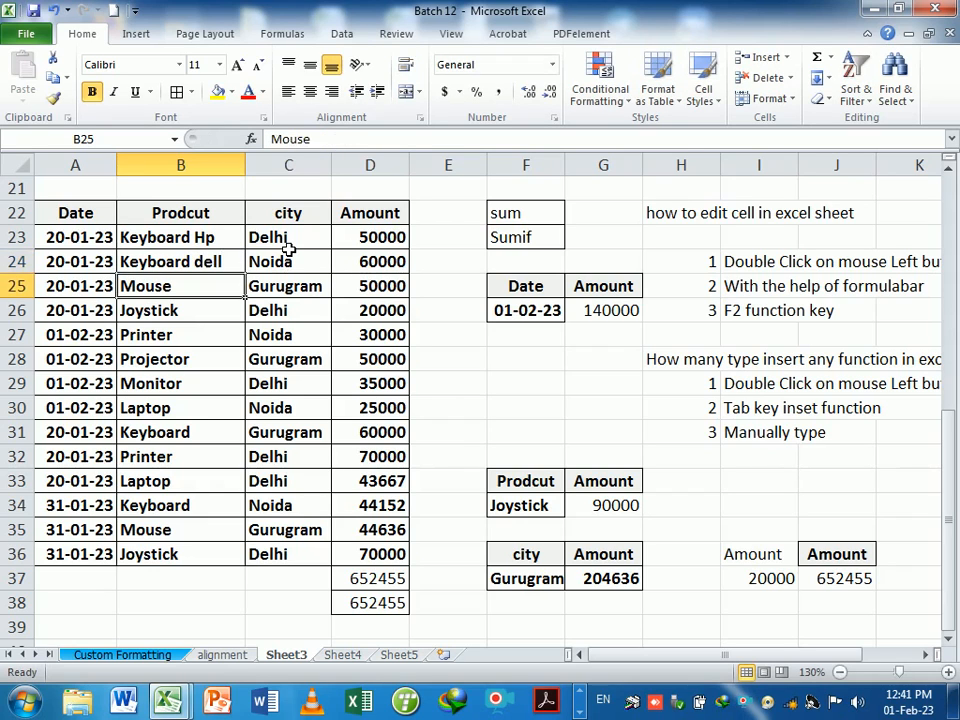
- Append hp to the product in B31 so it reads Keyboard hp
{"action": "key", "text": "Down"}
{"action": "key", "text": "Down"}
{"action": "key", "text": "Down"}
{"action": "key", "text": "Down"}
{"action": "key", "text": "Down"}
{"action": "key", "text": "Down"}
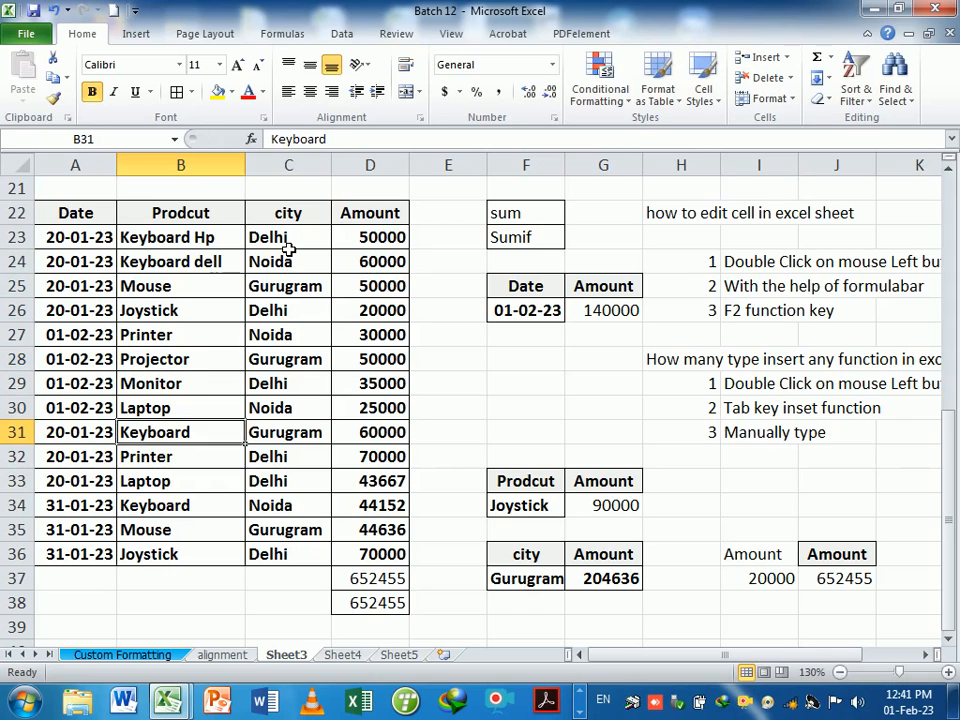
{"action": "key", "text": "F2"}
{"action": "type", "text": "hp"}
{"action": "key", "text": "Return"}
- Append dell to the product in B34 so it reads Keyboard dell
{"action": "key", "text": "Down"}
{"action": "key", "text": "Down"}
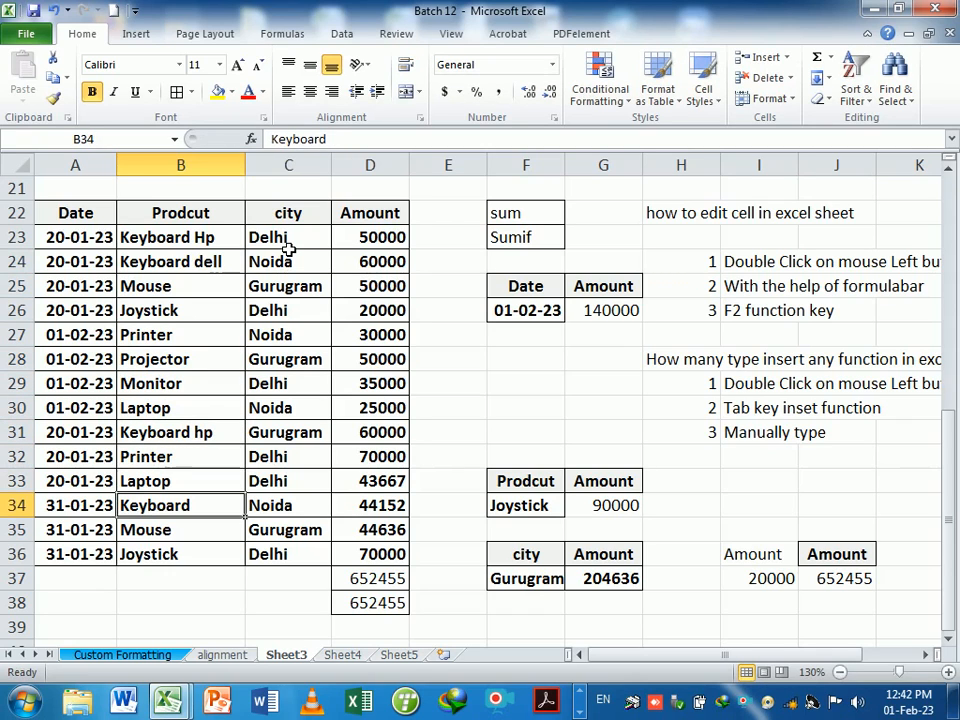
{"action": "key", "text": "F2"}
{"action": "type", "text": "d"}
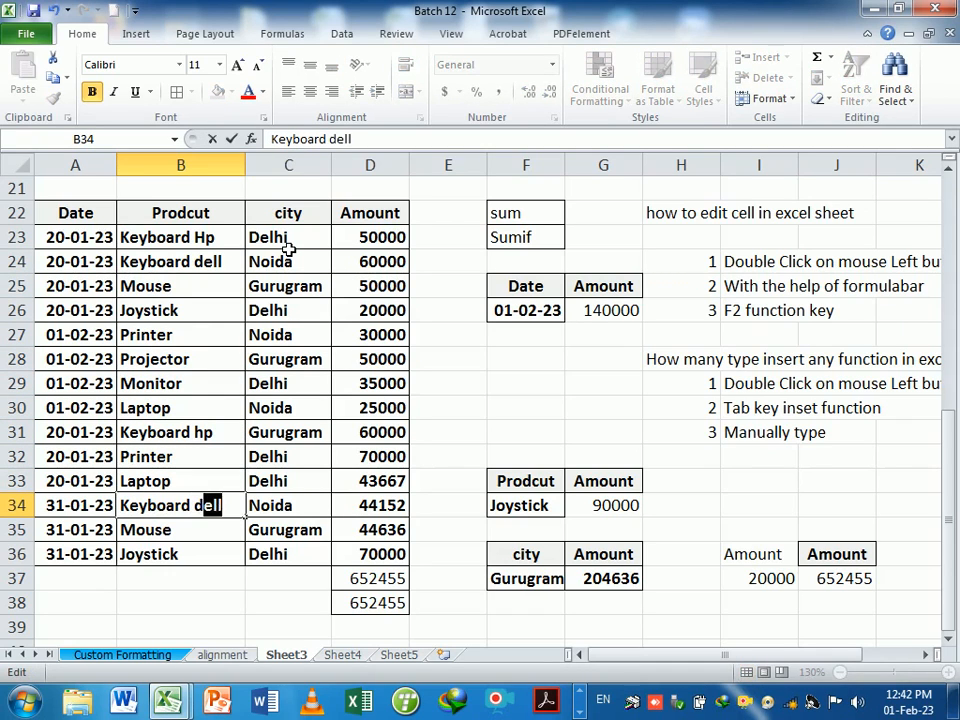
{"action": "type", "text": "ell"}
{"action": "key", "text": "Return"}
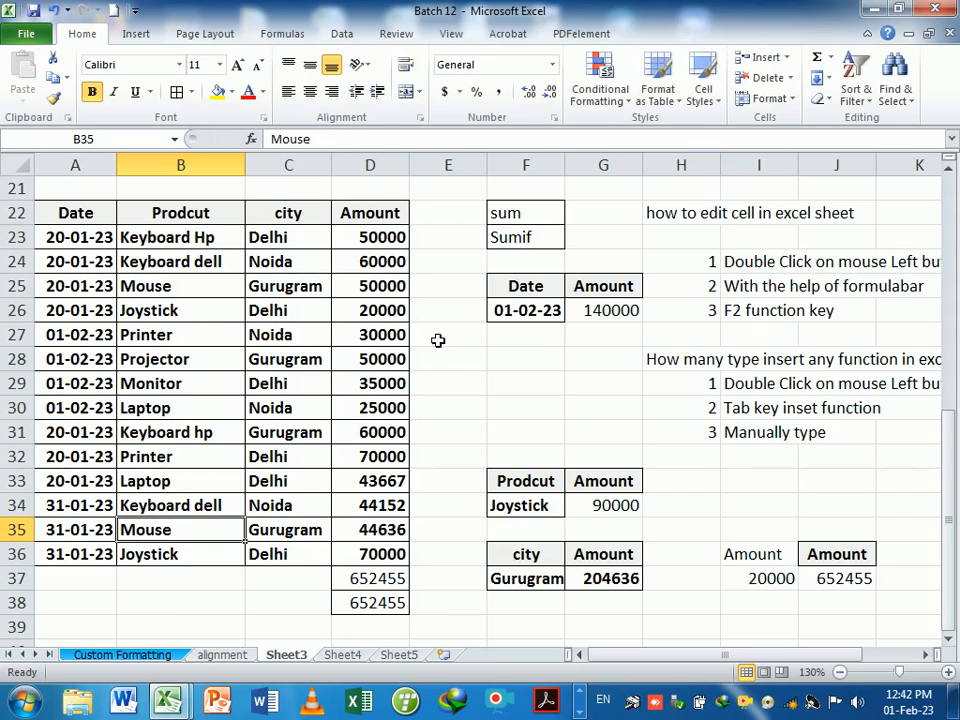
- Copy the product Keyboard hp from B31 into the product criterion cell F34
{"action": "left_click", "coordinate": [530, 508]}
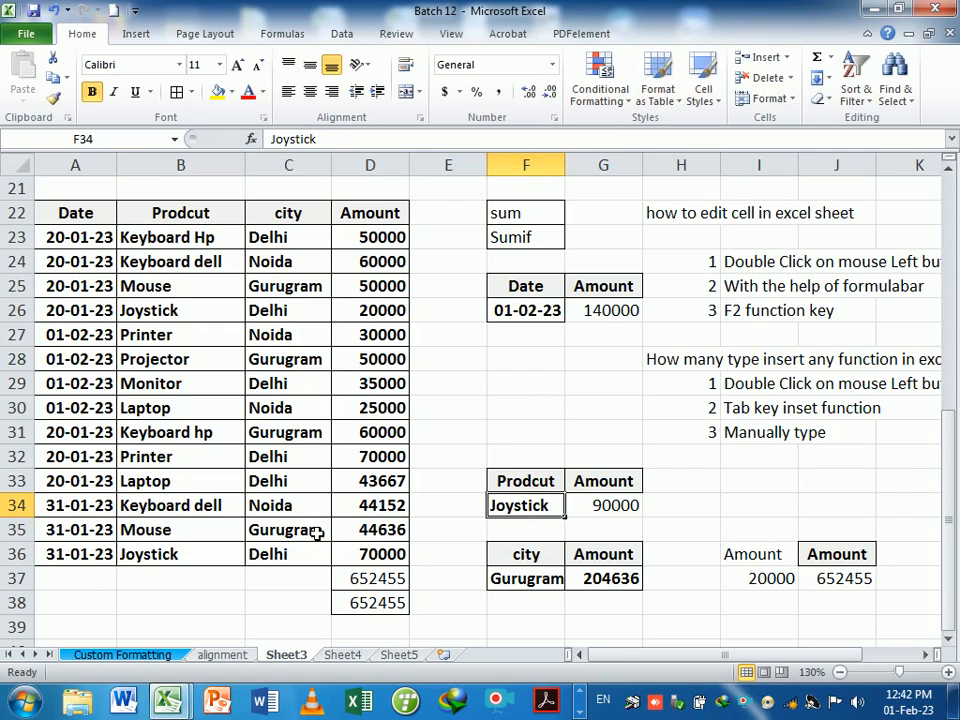
{"action": "left_click", "coordinate": [165, 436]}
{"action": "key", "text": "ctrl+c"}
{"action": "left_click", "coordinate": [523, 507]}
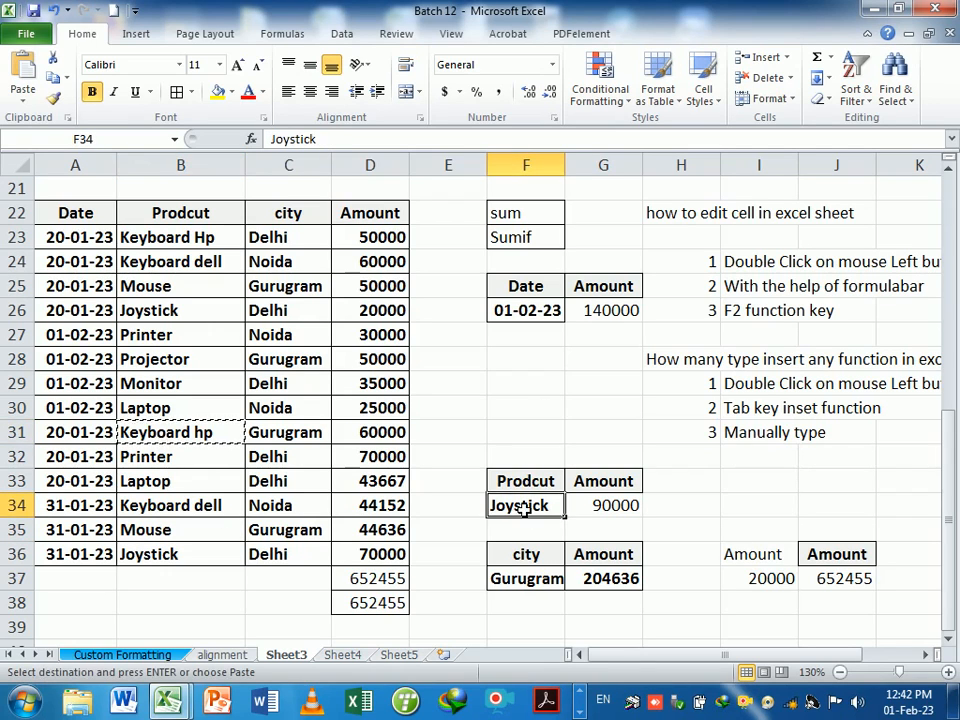
{"action": "key", "text": "Return"}
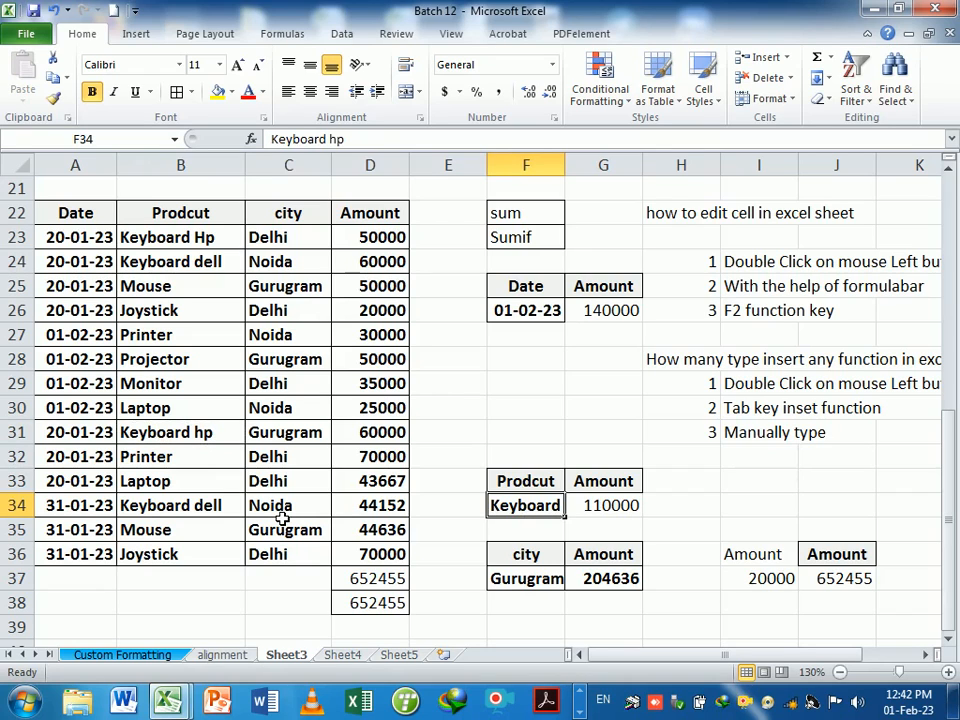
- Copy the Prodcut and Amount headers from F33:G33 to F28:G28 to set up another SUMIF example
{"action": "left_click", "coordinate": [532, 480]}
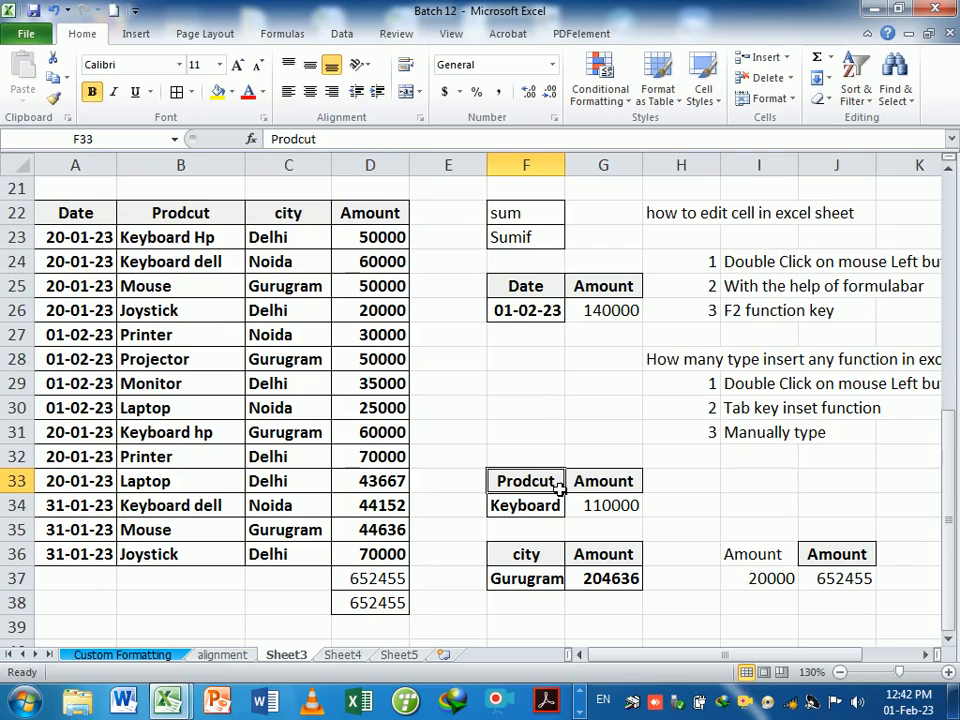
{"action": "left_click_drag", "start_coordinate": [558, 487], "coordinate": [575, 488]}
{"action": "key", "text": "ctrl+c"}
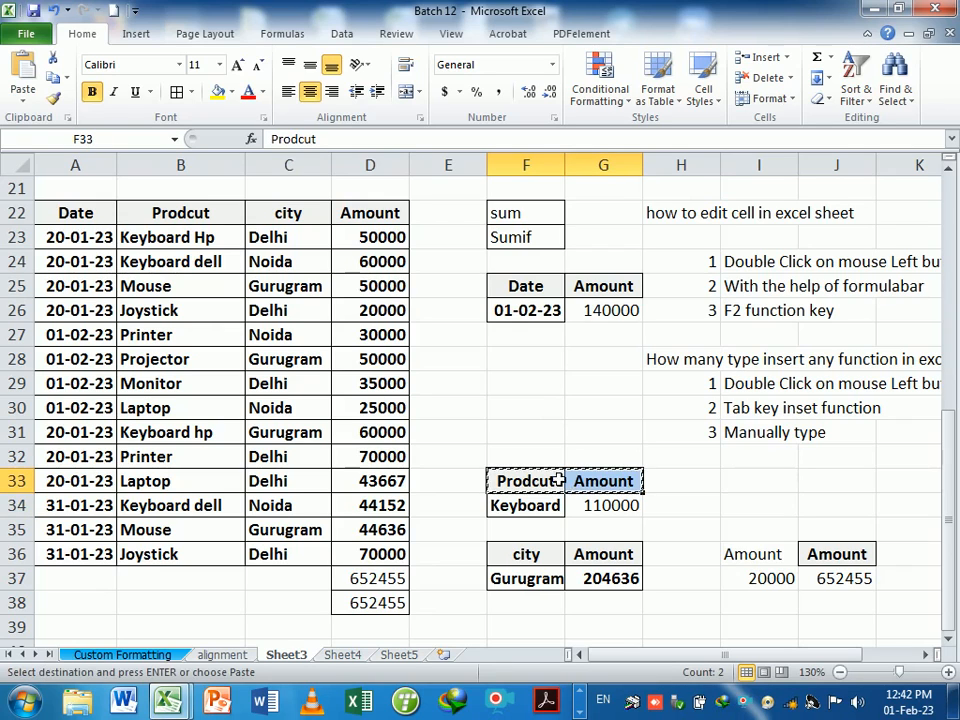
{"action": "left_click", "coordinate": [505, 368]}
{"action": "key", "text": "ctrl+v"}
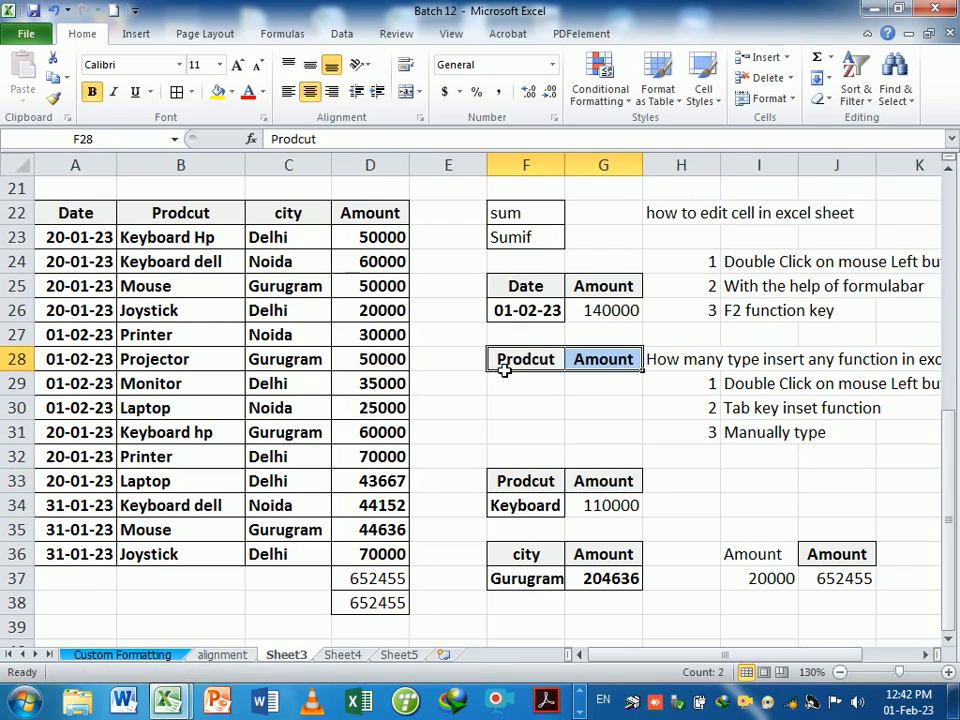
- Enter Hp as the product criterion in F29
{"action": "left_click", "coordinate": [540, 392]}
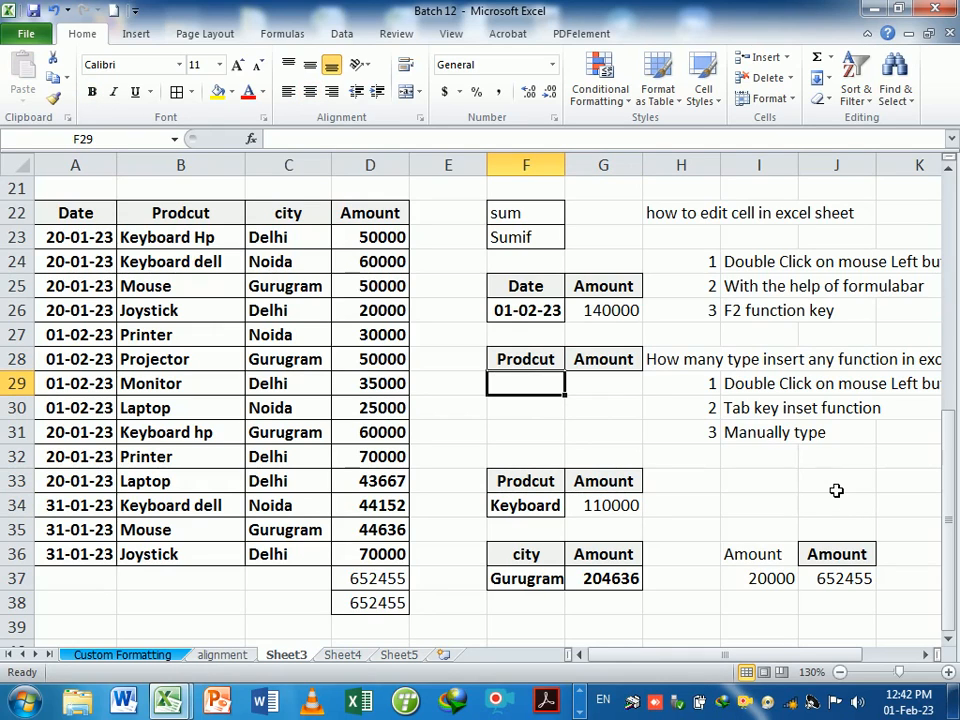
{"action": "type", "text": "Hp"}
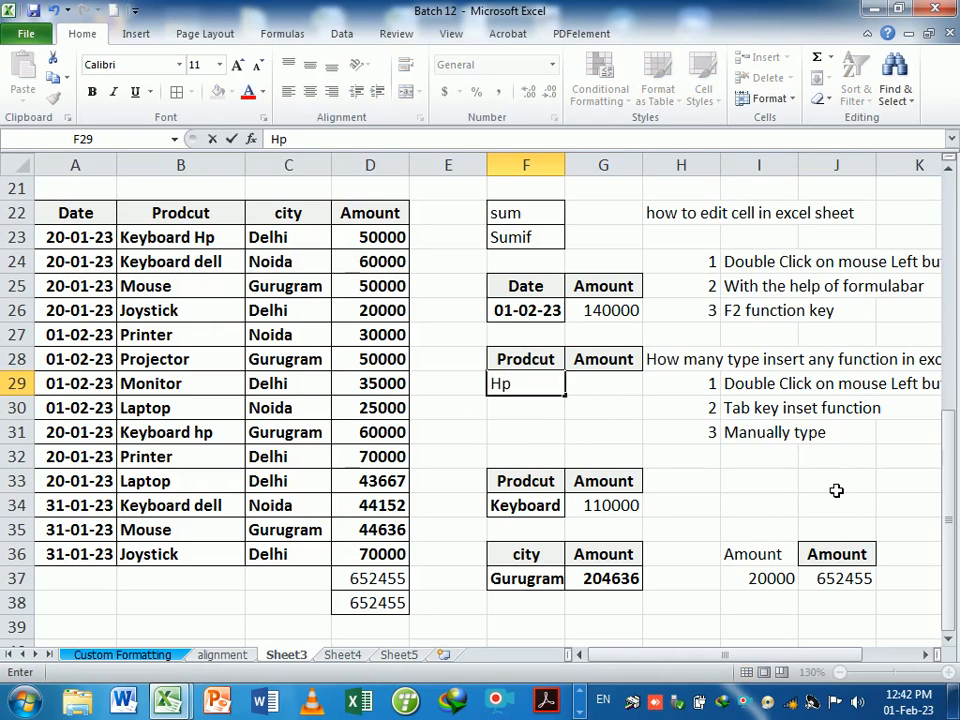
{"action": "key", "text": "Return"}
{"action": "key", "text": "Up"}
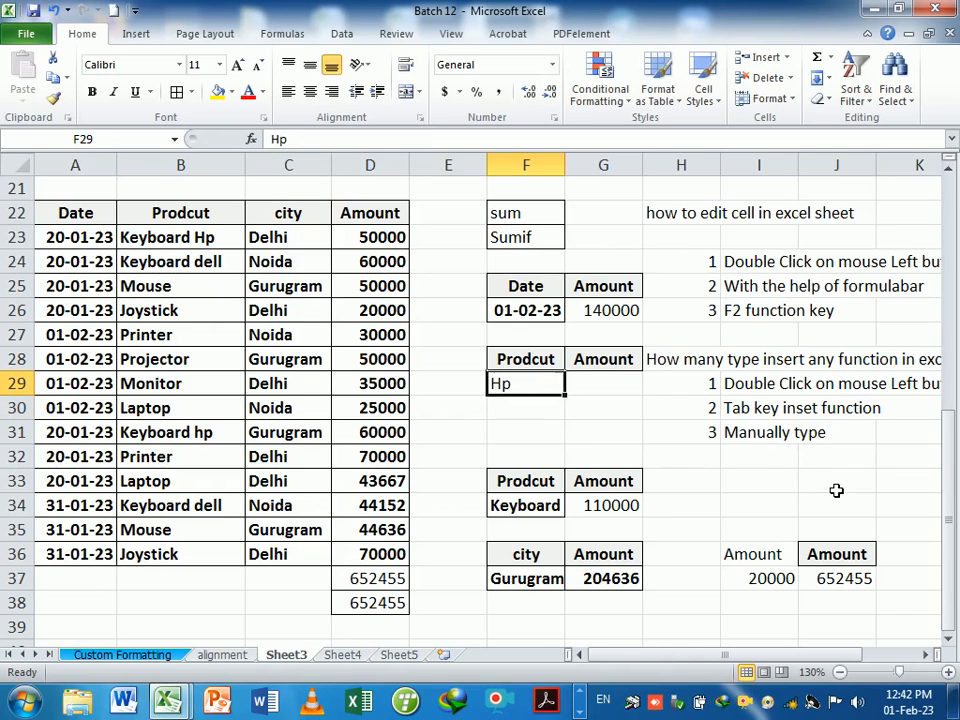
- Enter a SUMIF formula in G29 with range B22:D36, criterion F29 and sum range D22:D36
{"action": "key", "text": "Right"}
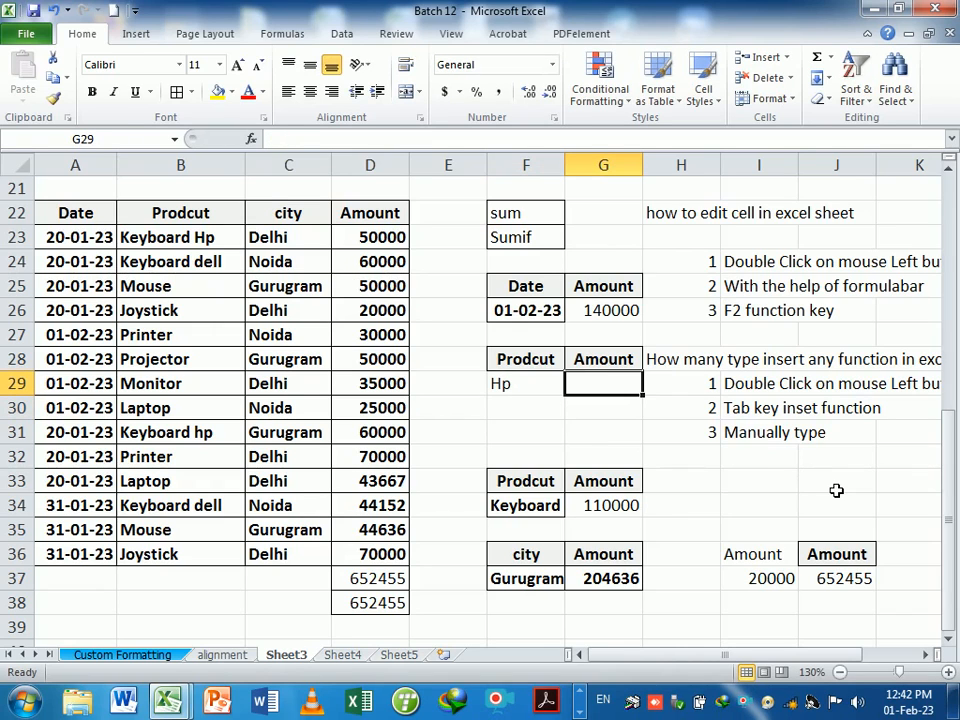
{"action": "type", "text": "=sumi"}
{"action": "key", "text": "Tab"}
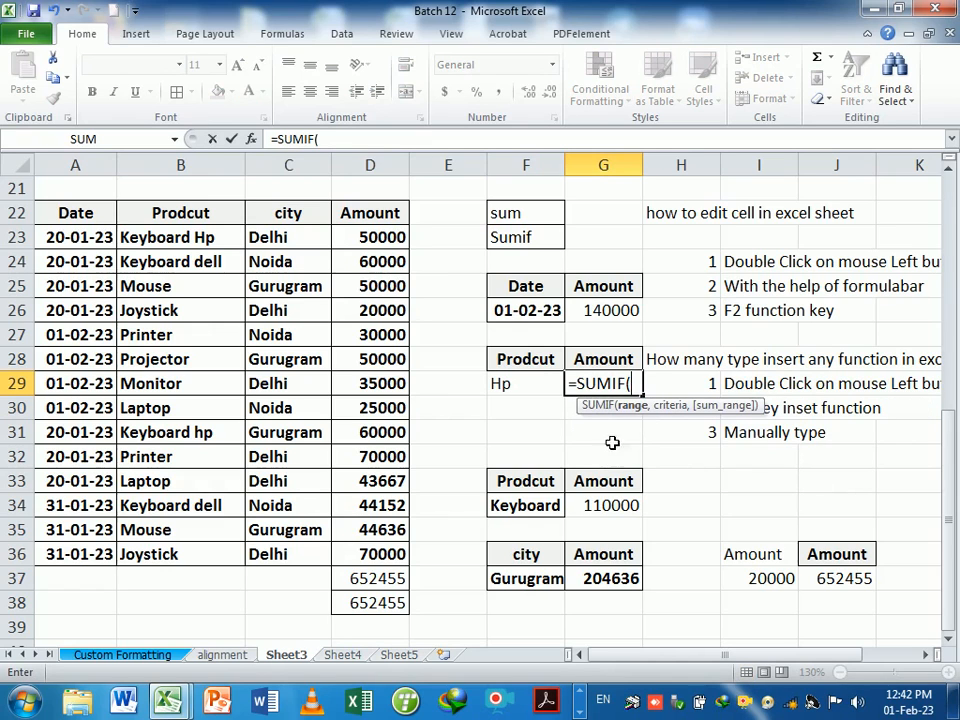
{"action": "left_click_drag", "start_coordinate": [163, 224], "coordinate": [368, 555]}
{"action": "type", "text": ","}
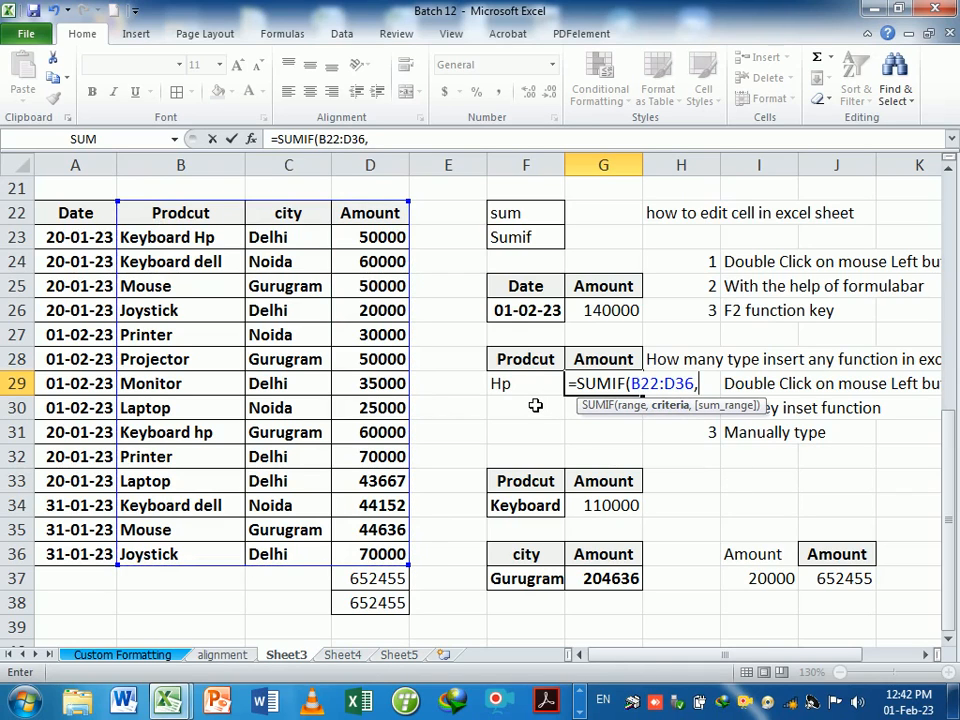
{"action": "left_click", "coordinate": [531, 390]}
{"action": "type", "text": ","}
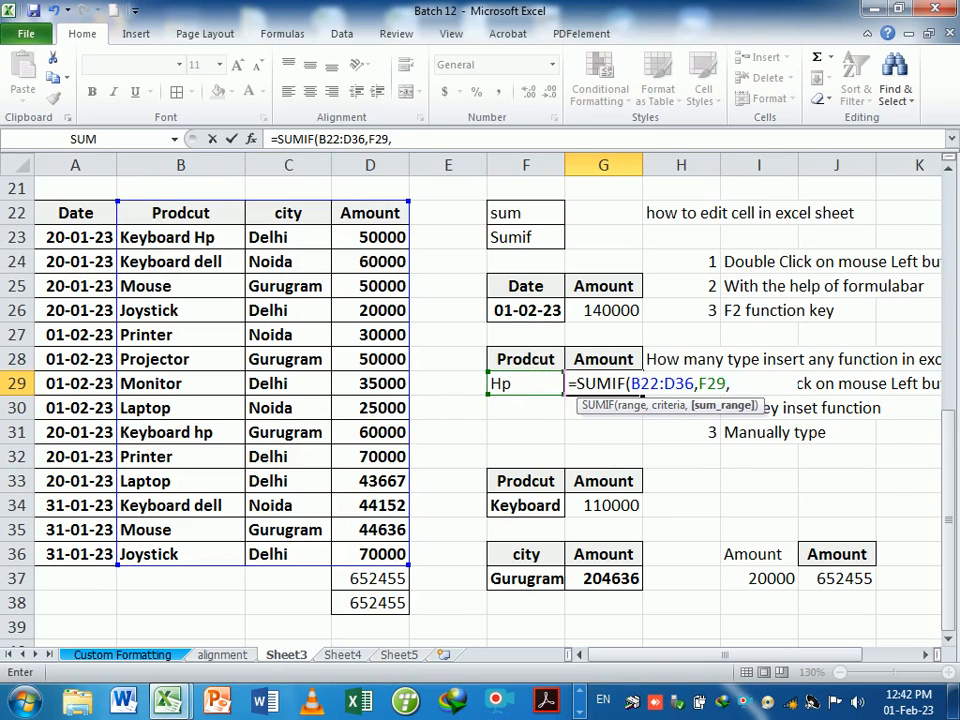
{"action": "left_click_drag", "start_coordinate": [369, 214], "coordinate": [364, 553]}
{"action": "key", "text": "Return"}
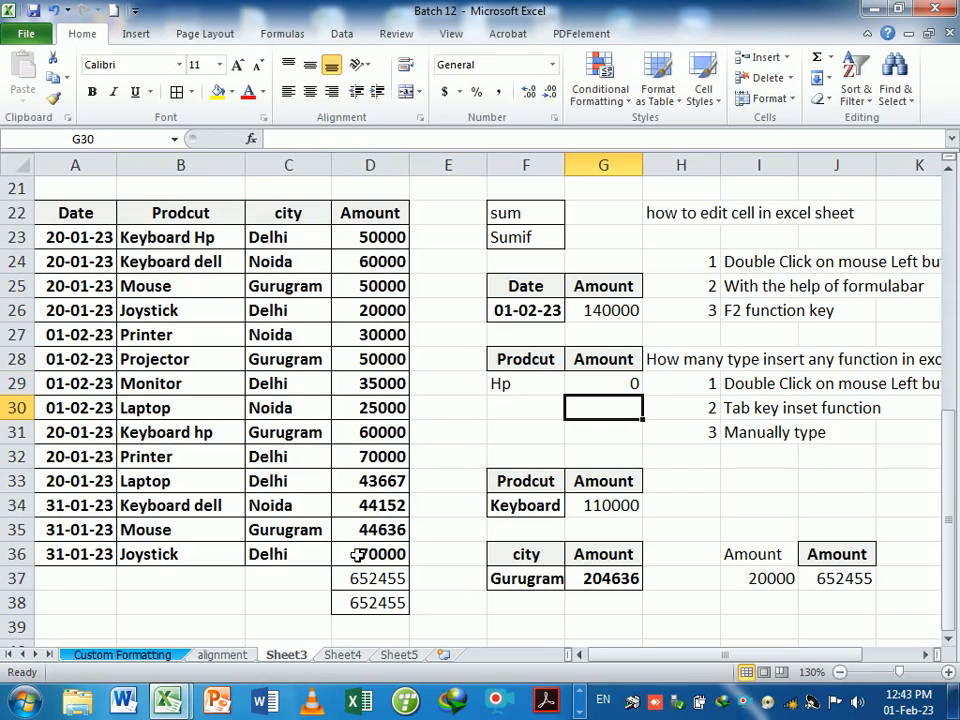
- Compare the Hp criterion in F29 with the product names in B23:B36
{"action": "left_click", "coordinate": [513, 385]}
{"action": "left_click_drag", "start_coordinate": [199, 244], "coordinate": [202, 557]}
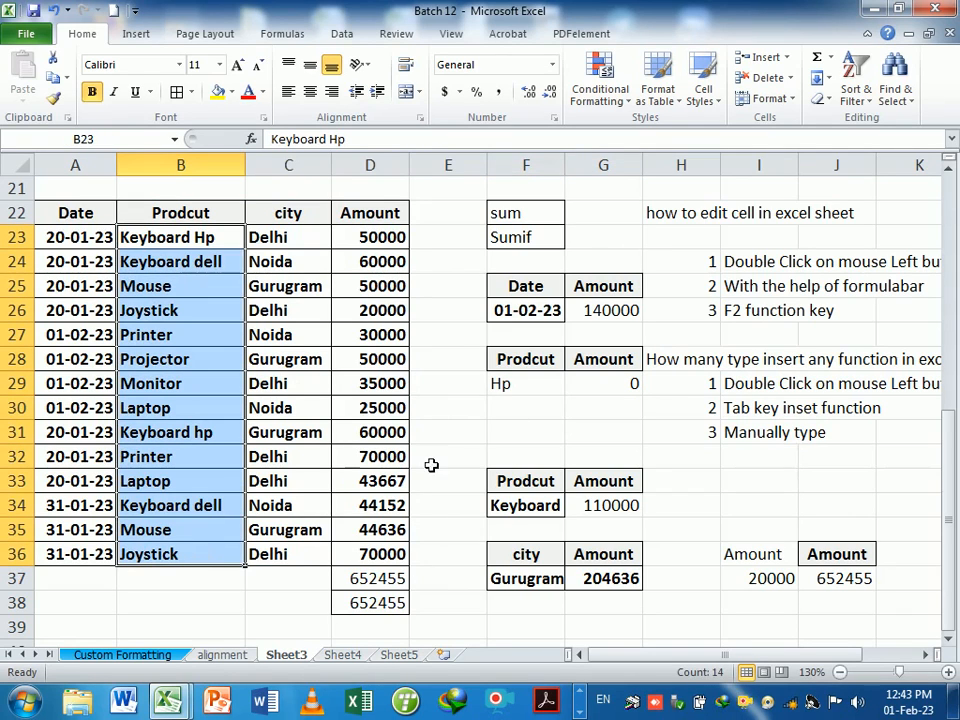
{"action": "left_click", "coordinate": [495, 385]}
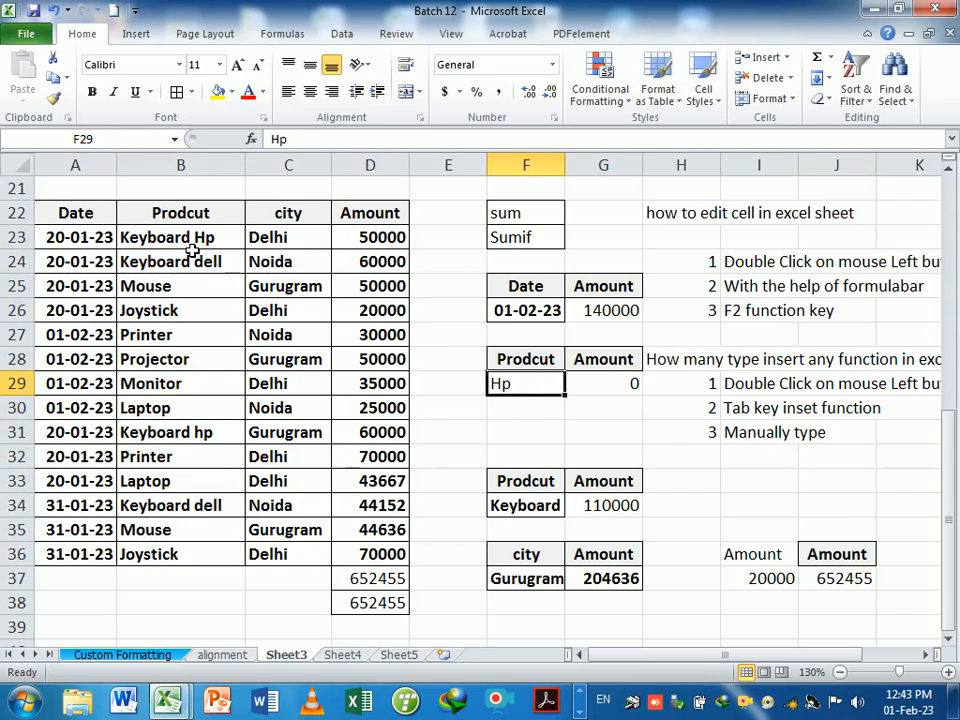
{"action": "left_click_drag", "start_coordinate": [197, 242], "coordinate": [200, 566]}
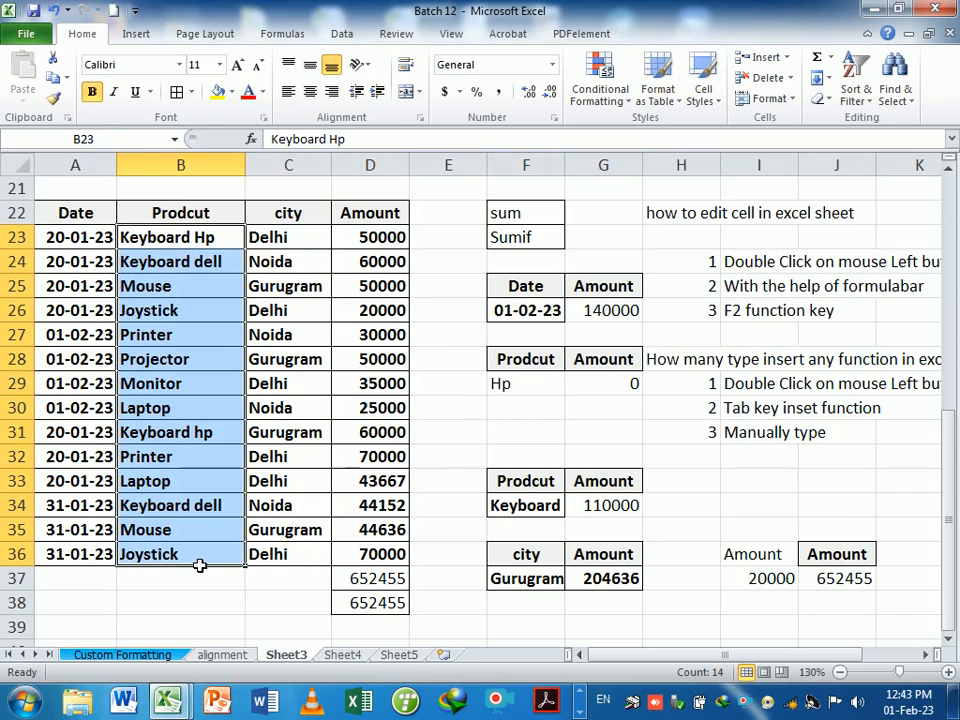
{"action": "left_click", "coordinate": [515, 394]}
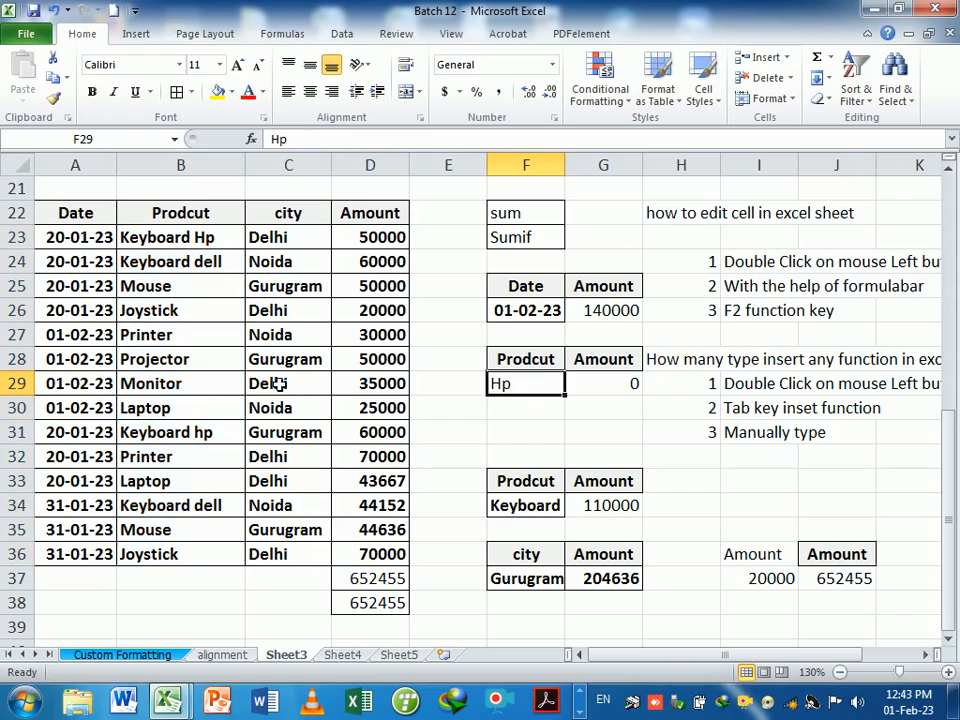
{"action": "left_click", "coordinate": [201, 381]}
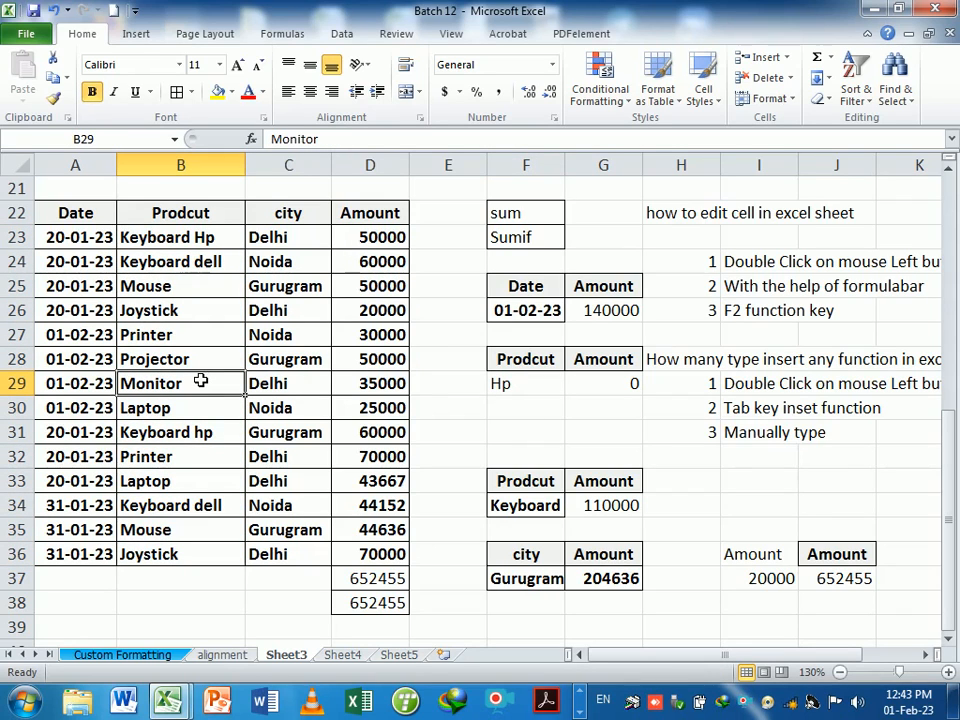
{"action": "left_click", "coordinate": [212, 432]}
{"action": "left_click", "coordinate": [524, 394]}
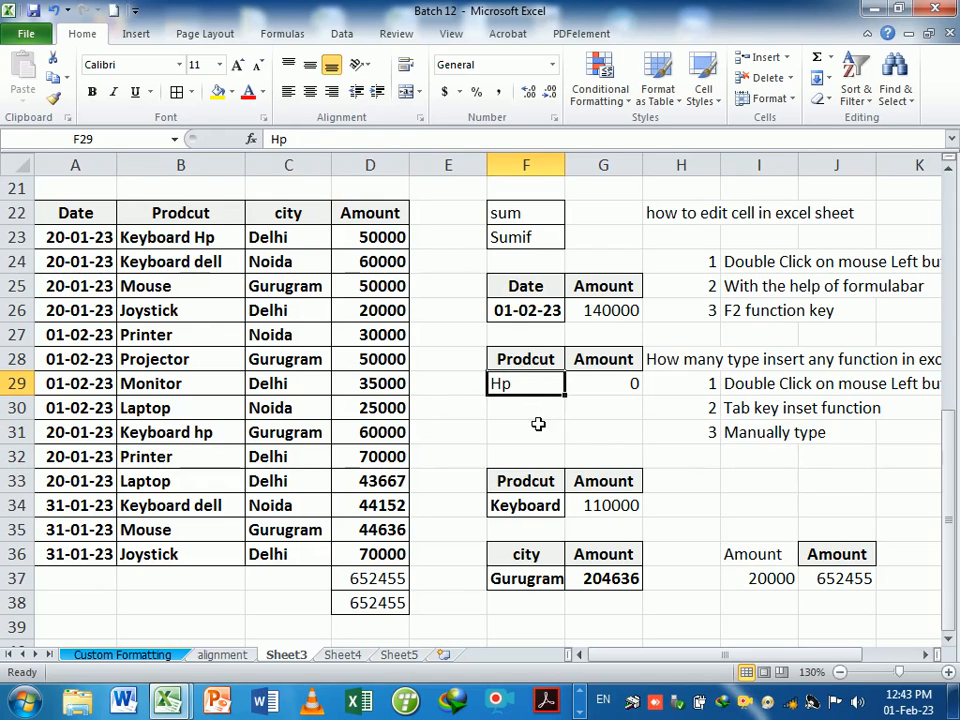
{"action": "left_click", "coordinate": [537, 414]}
{"action": "left_click", "coordinate": [530, 388]}
- Add an asterisk wildcard before the criterion in F29 so it reads *Hp
{"action": "double_click", "coordinate": [498, 386]}
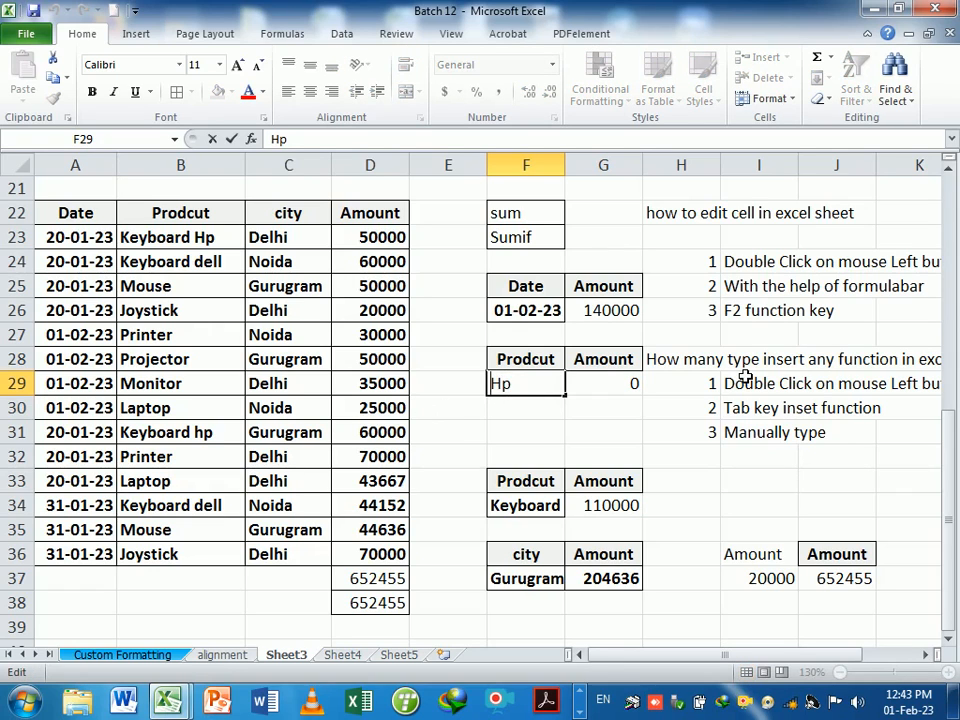
{"action": "type", "text": "*"}
{"action": "key", "text": "Return"}
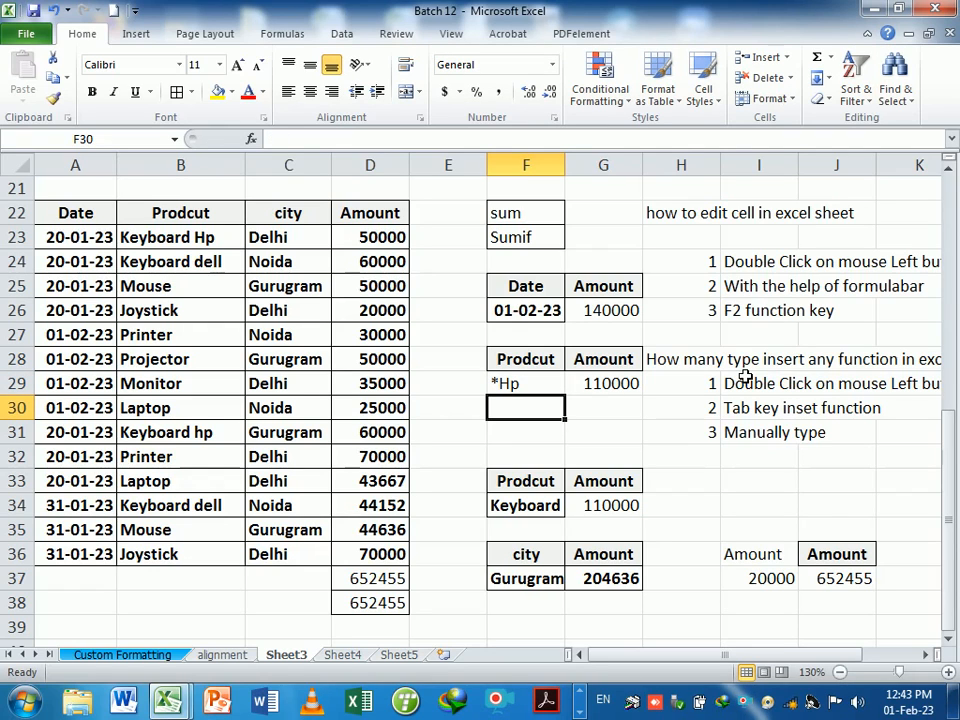
{"action": "key", "text": "Up"}
{"action": "key", "text": "F2"}
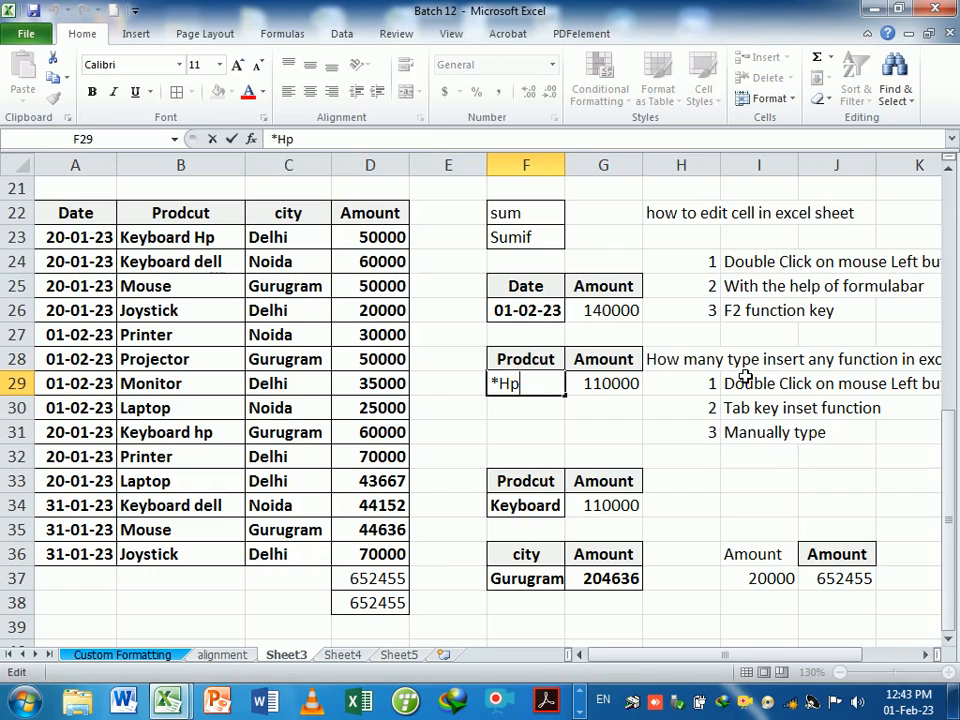
{"action": "key", "text": "Return"}
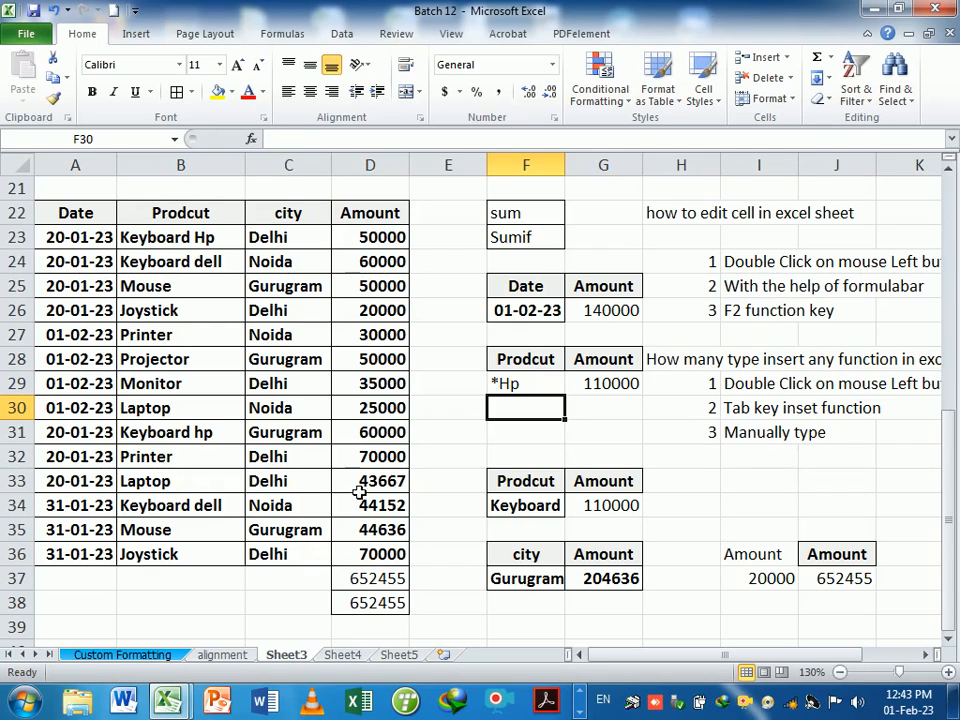
- Select the amounts of both hp keyboards, D31 and D23, together to check their sum
{"action": "left_click", "coordinate": [391, 430]}
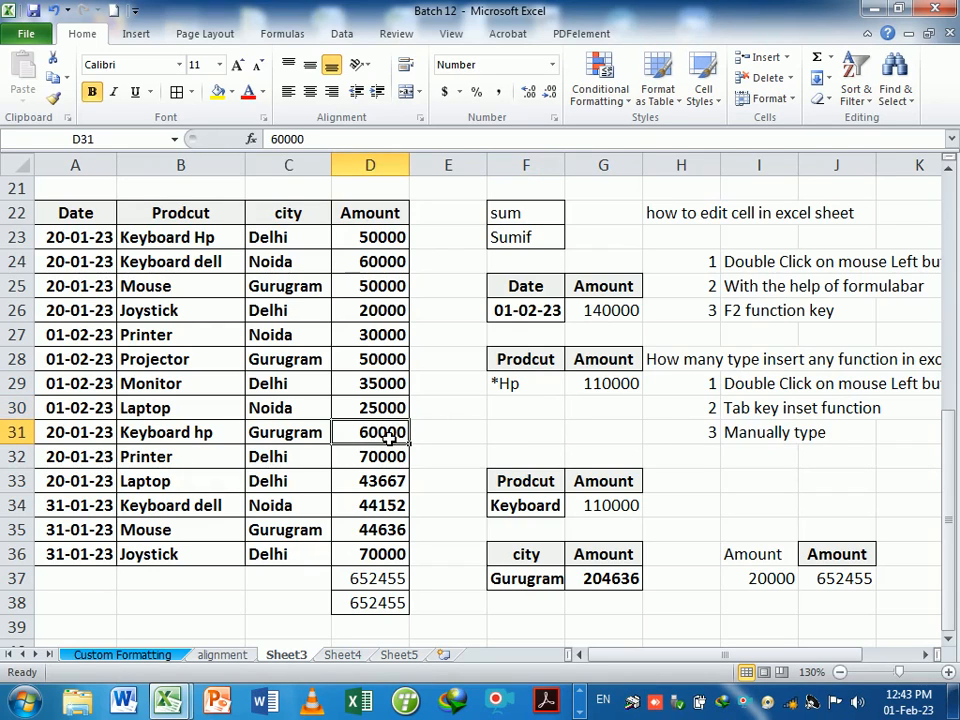
{"action": "left_click", "coordinate": [360, 238], "text": "ctrl"}
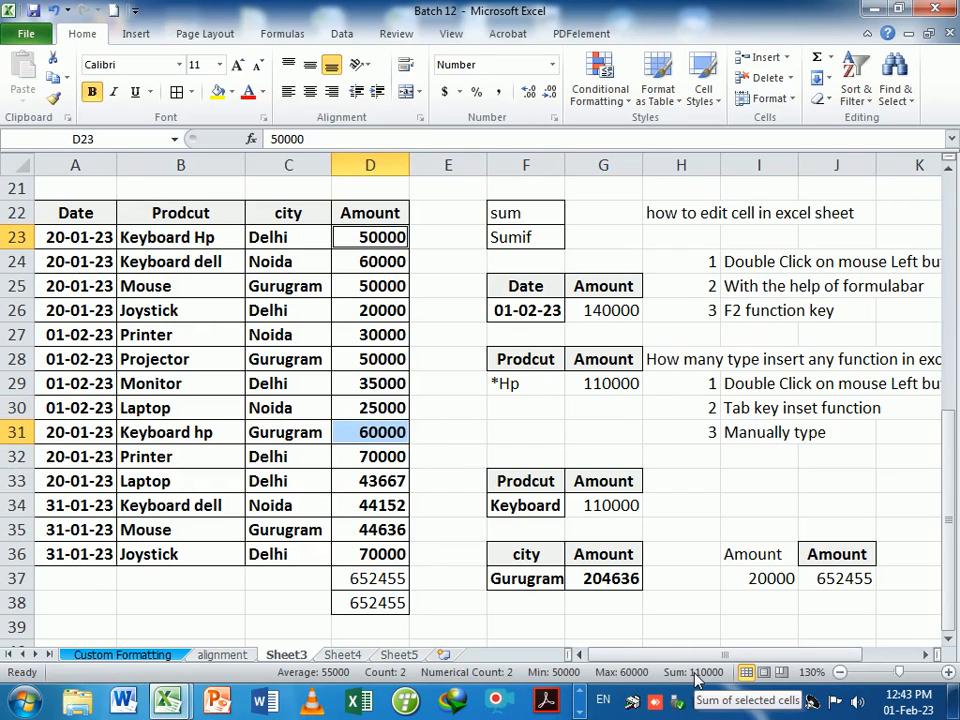
{"action": "left_click", "coordinate": [663, 508]}
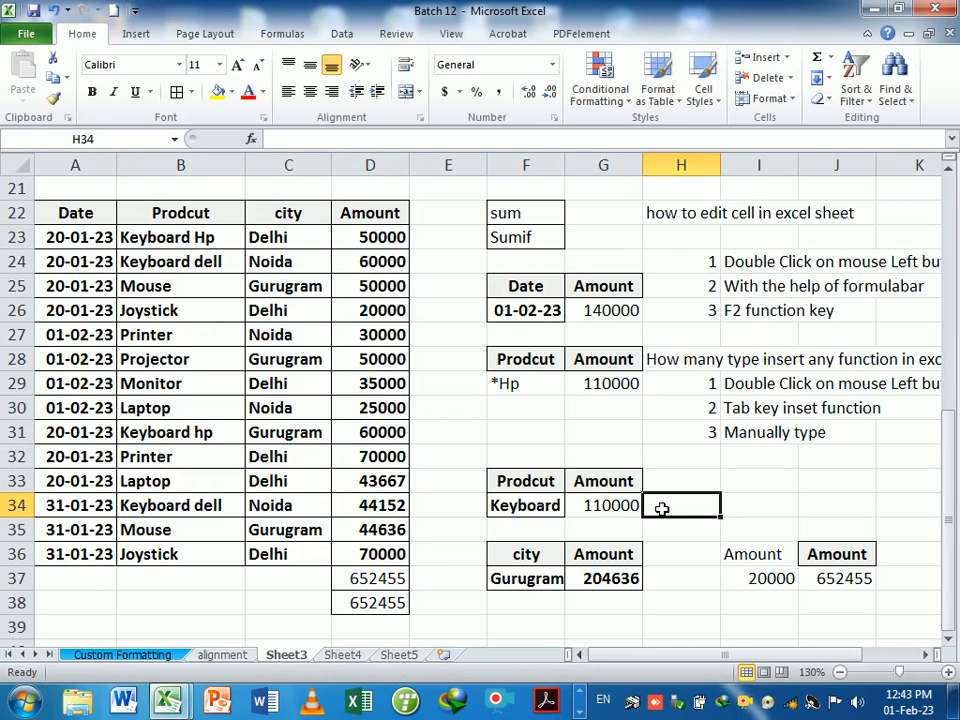
{"action": "left_click", "coordinate": [543, 414]}
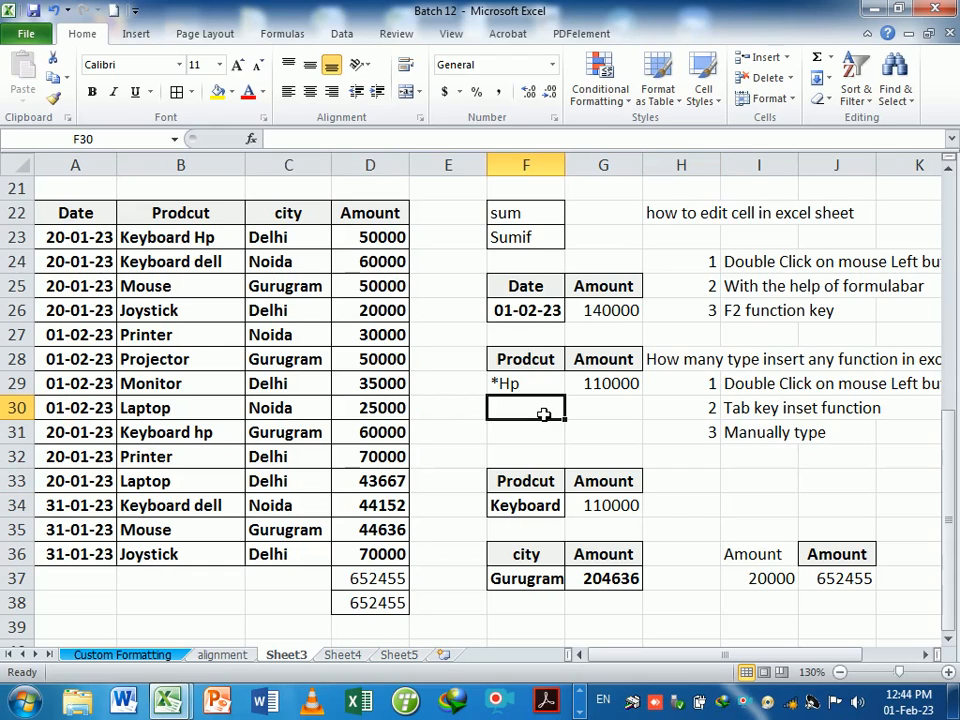
- Add an Amount header in H33 beside the product criterion table
{"action": "left_click", "coordinate": [697, 489]}
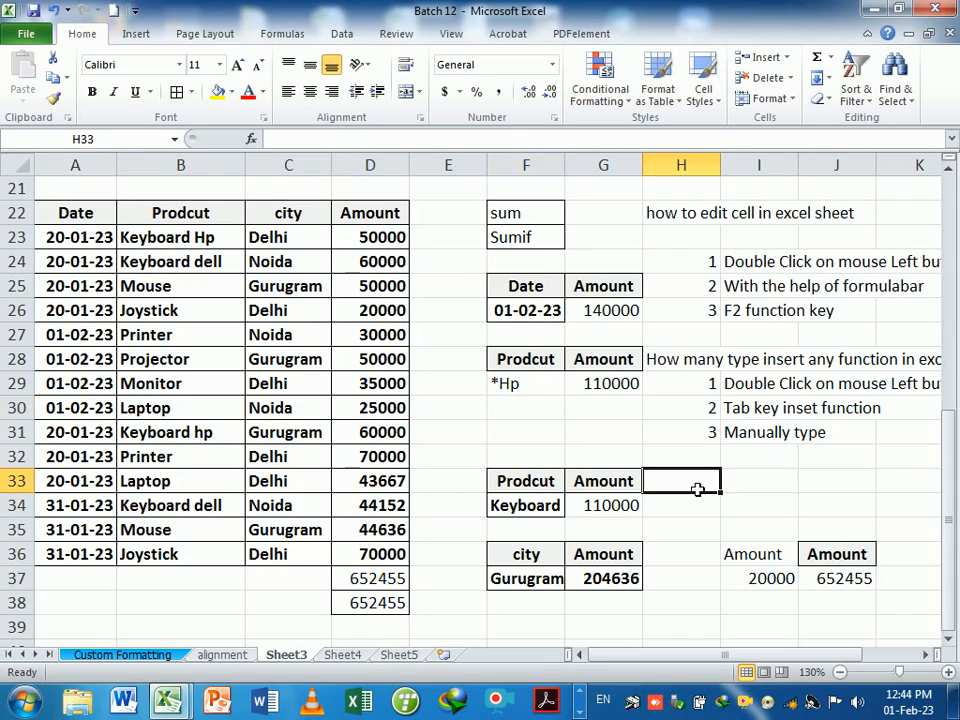
{"action": "type", "text": "Amount"}
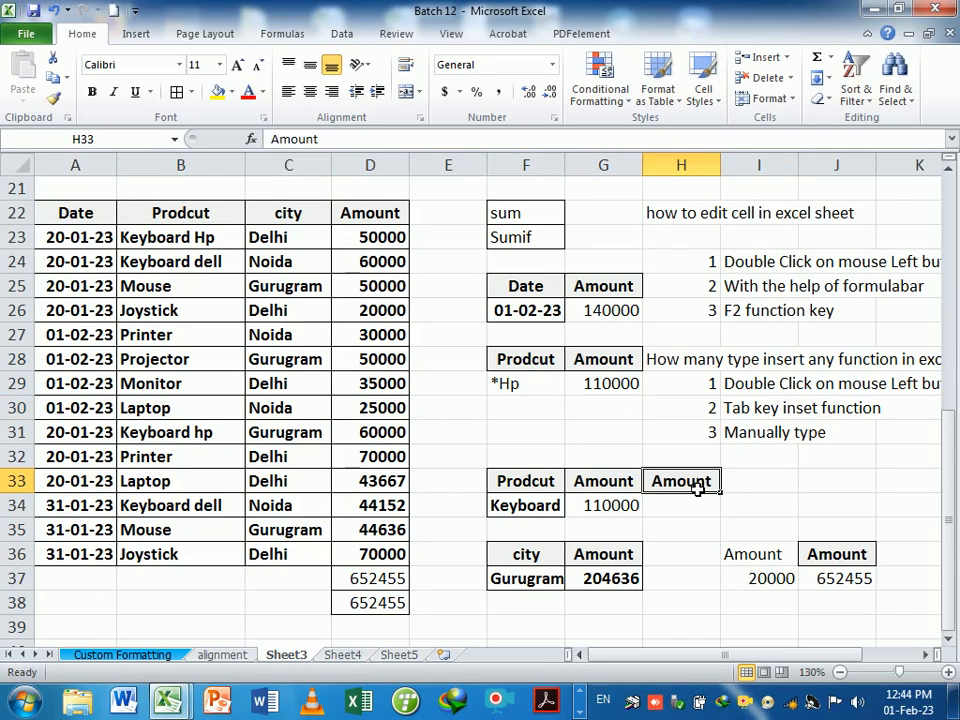
{"action": "key", "text": "Return"}
- Enter a SUMIF formula in H34 with range B22:D36, criterion F34 and sum range D22:D36
{"action": "type", "text": "="}
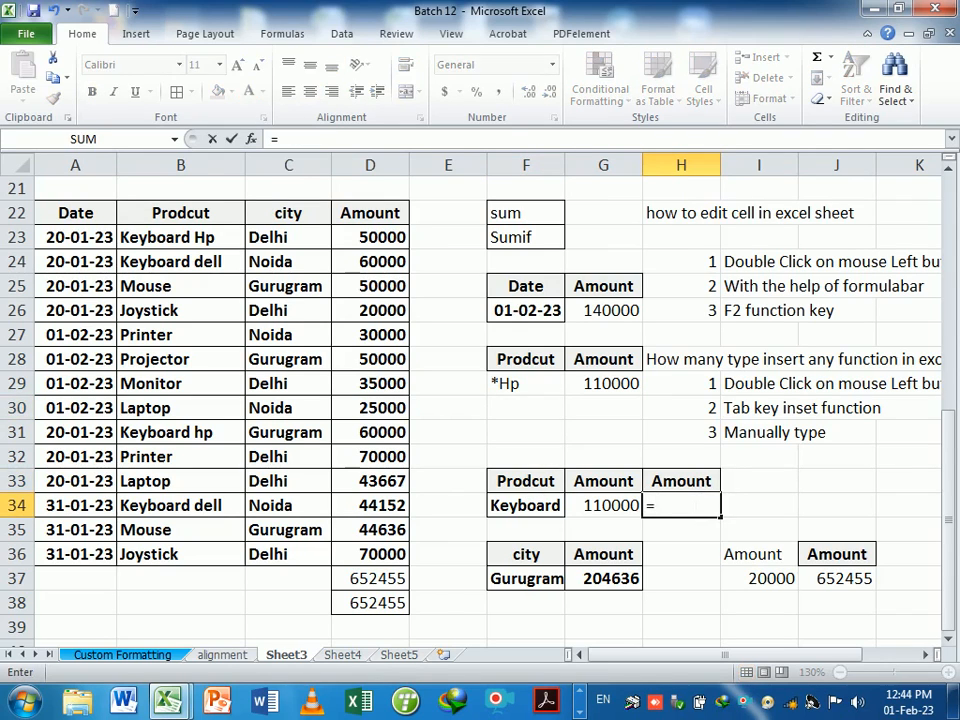
{"action": "type", "text": "sumif"}
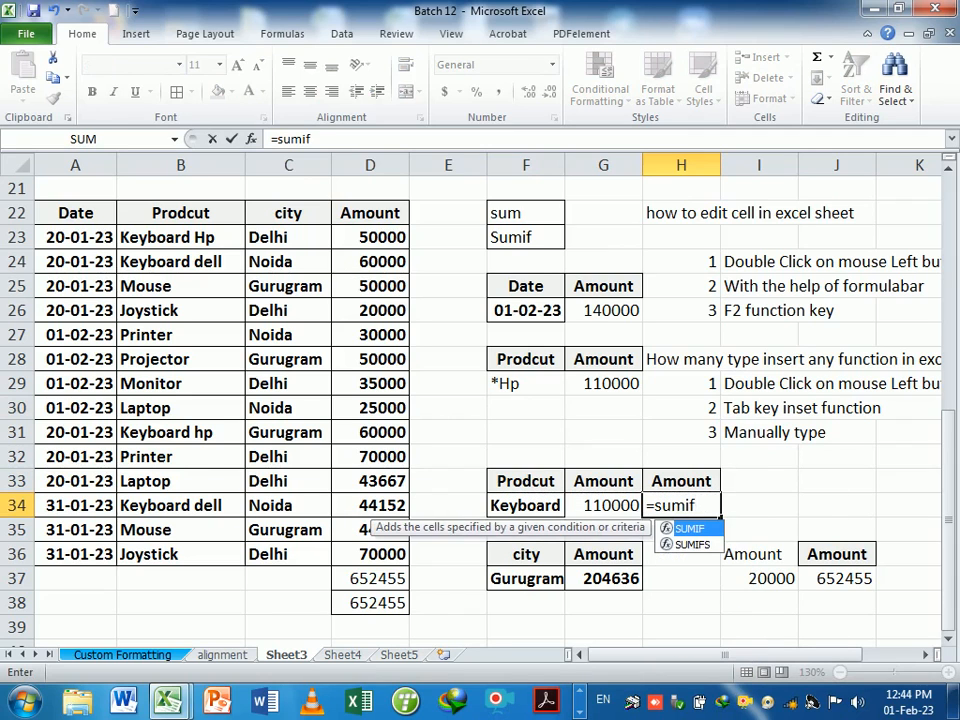
{"action": "key", "text": "Tab"}
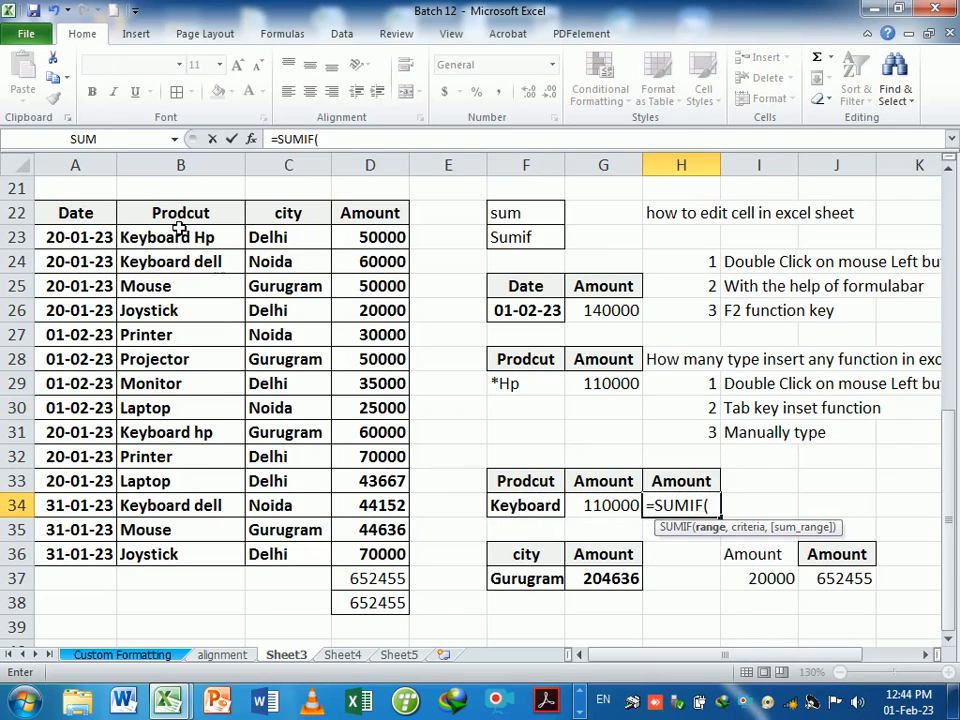
{"action": "left_click_drag", "start_coordinate": [180, 212], "coordinate": [378, 566]}
{"action": "type", "text": ","}
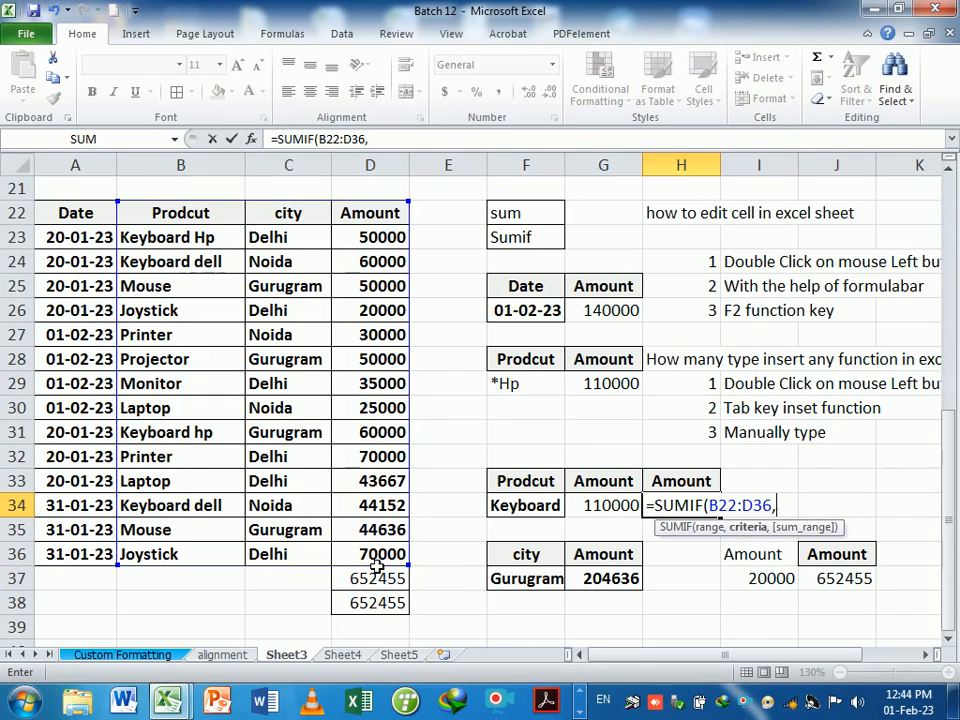
{"action": "left_click", "coordinate": [555, 507]}
{"action": "type", "text": ","}
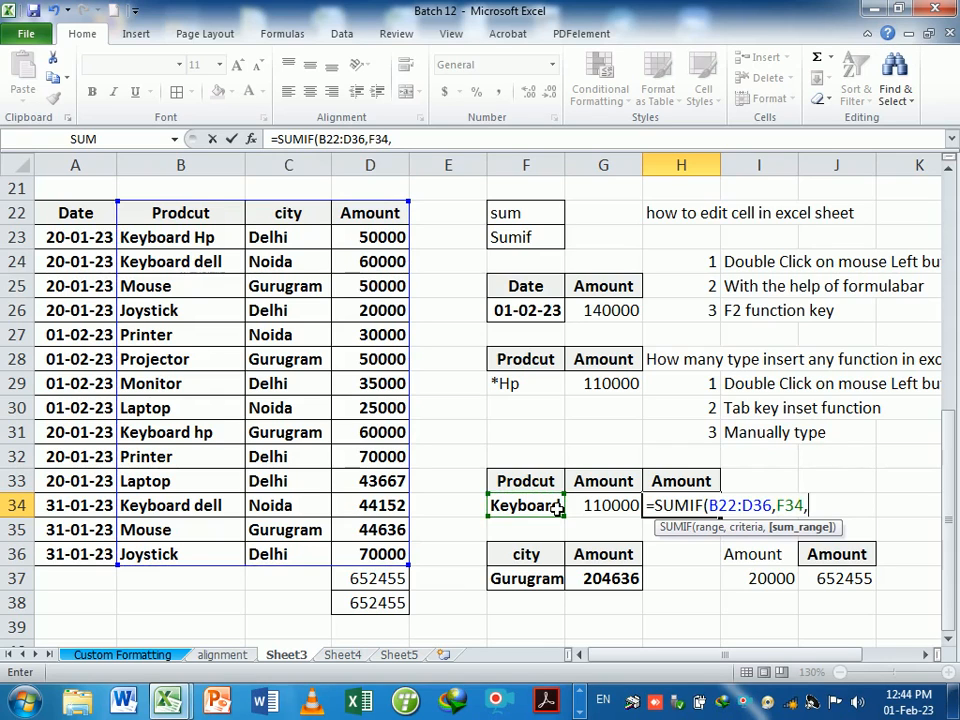
{"action": "left_click_drag", "start_coordinate": [371, 216], "coordinate": [390, 555]}
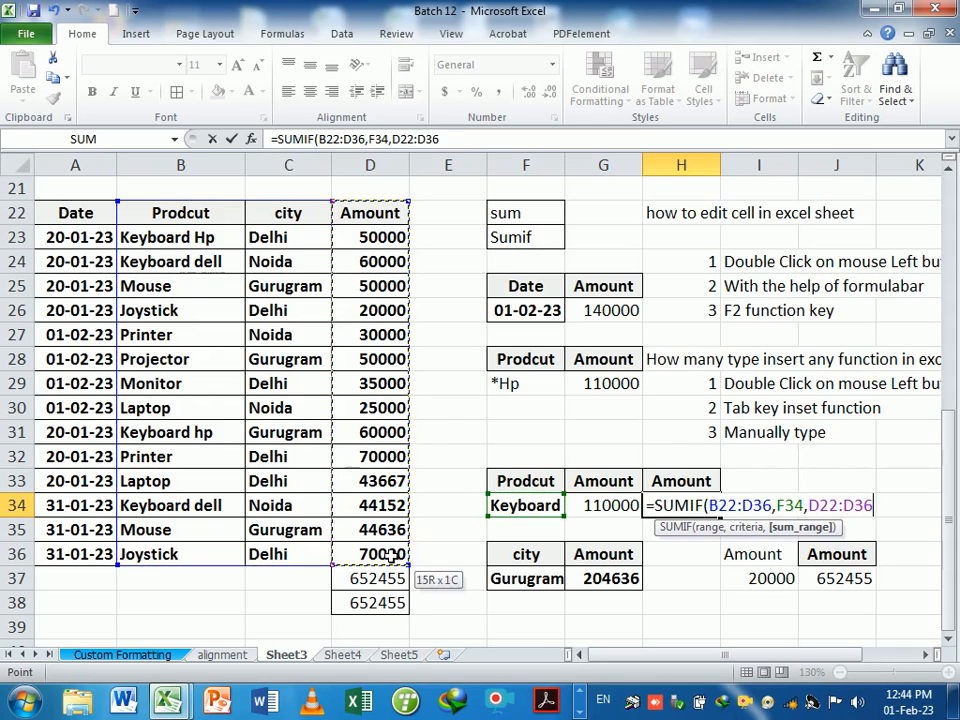
{"action": "key", "text": "Return"}
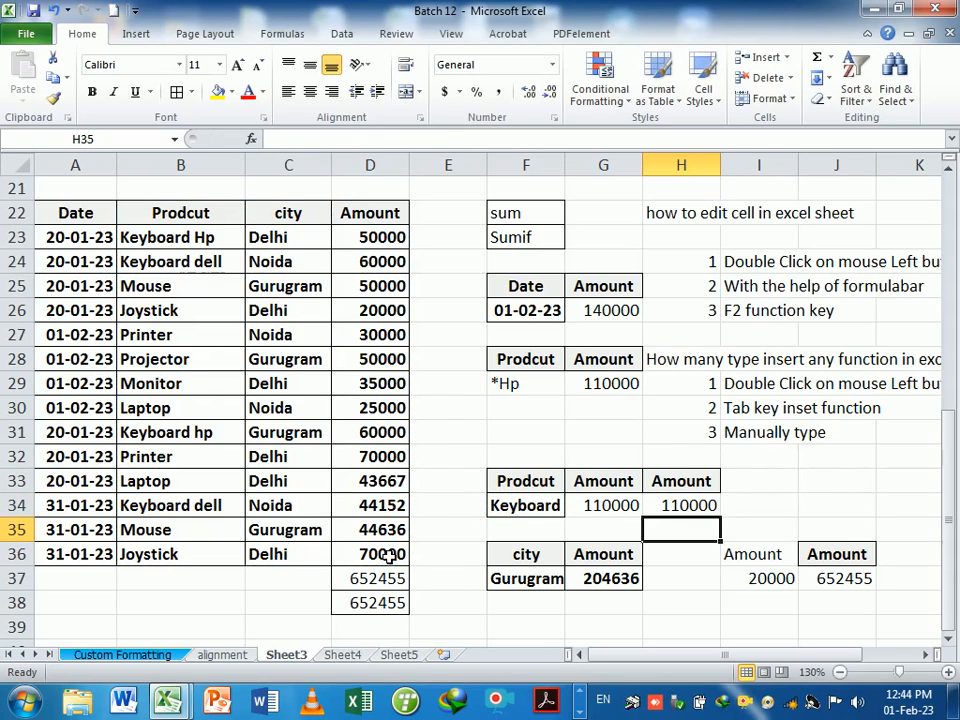
- Shorten the product criterion in F34 to Keyboard by removing hp
{"action": "double_click", "coordinate": [541, 510]}
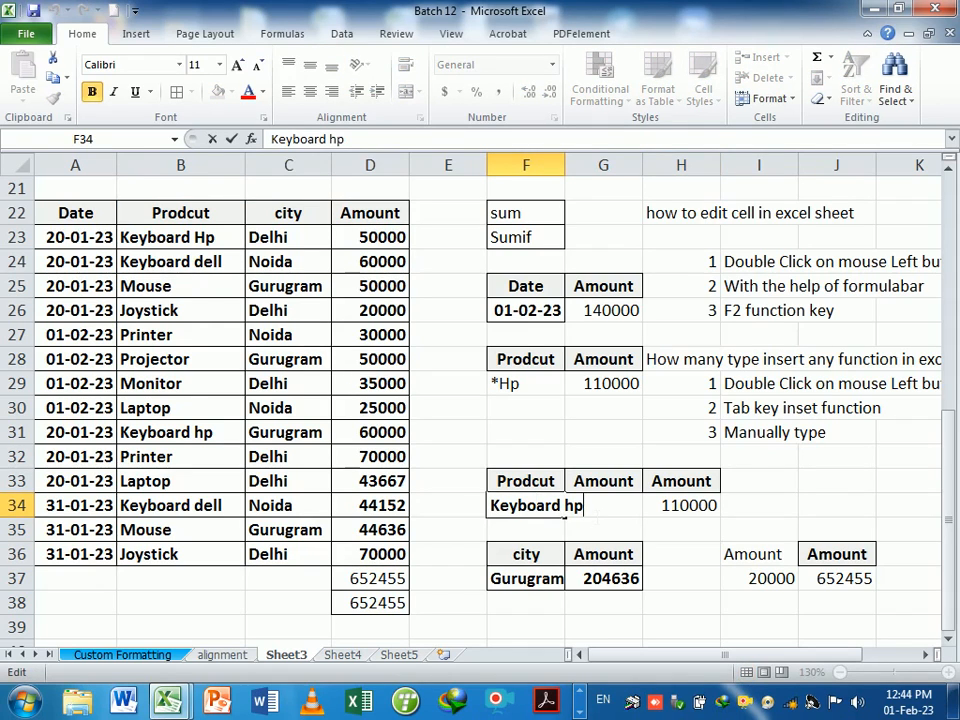
{"action": "key", "text": "BackSpace"}
{"action": "key", "text": "BackSpace"}
{"action": "key", "text": "BackSpace"}
{"action": "key", "text": "Return"}
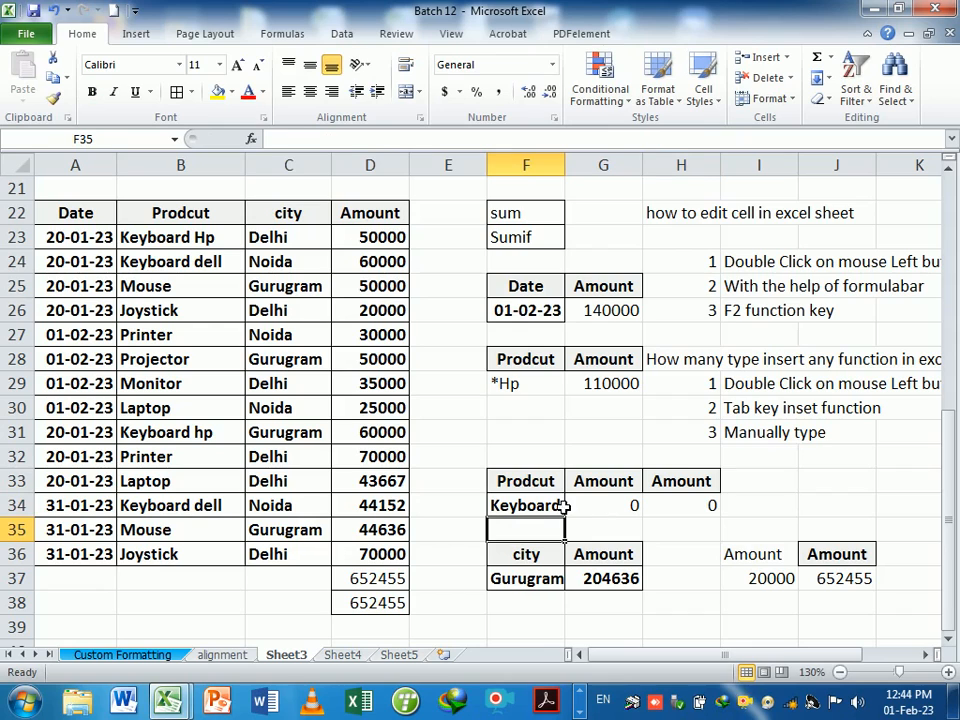
- Compare F34 with the product names in B23:B36 and append an asterisk wildcard so the criterion reads Keyboard*
{"action": "left_click", "coordinate": [558, 507]}
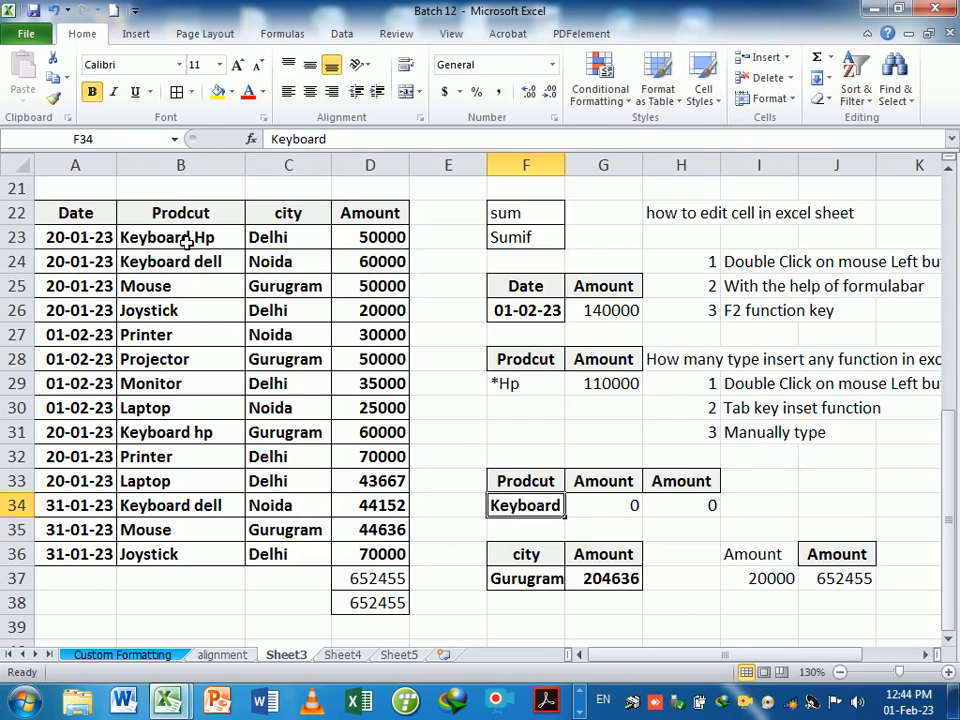
{"action": "left_click_drag", "start_coordinate": [186, 242], "coordinate": [206, 552]}
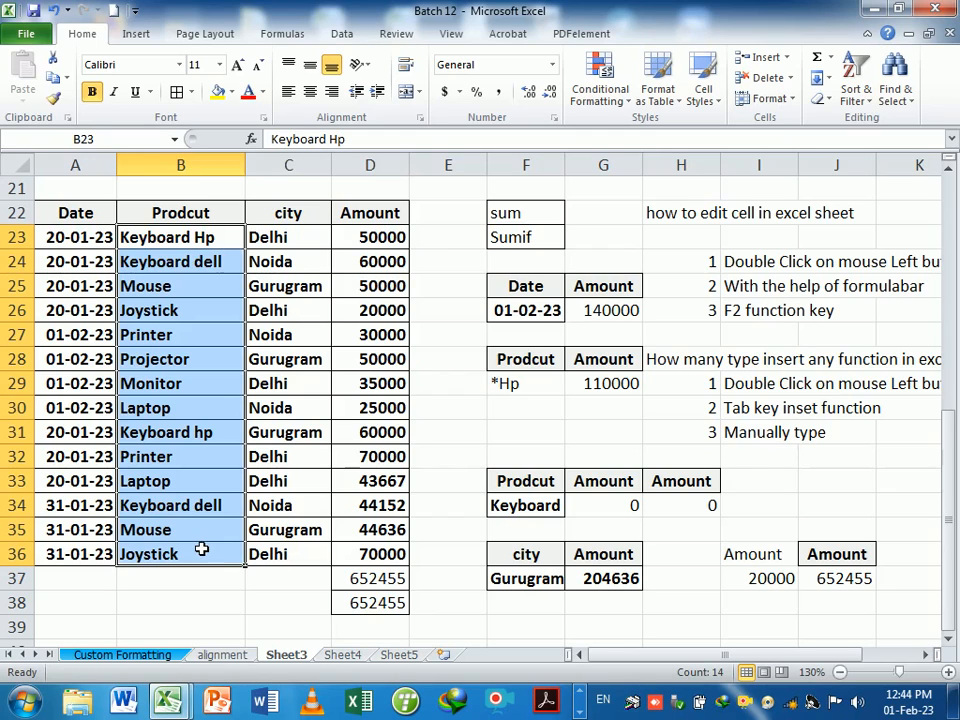
{"action": "double_click", "coordinate": [529, 506]}
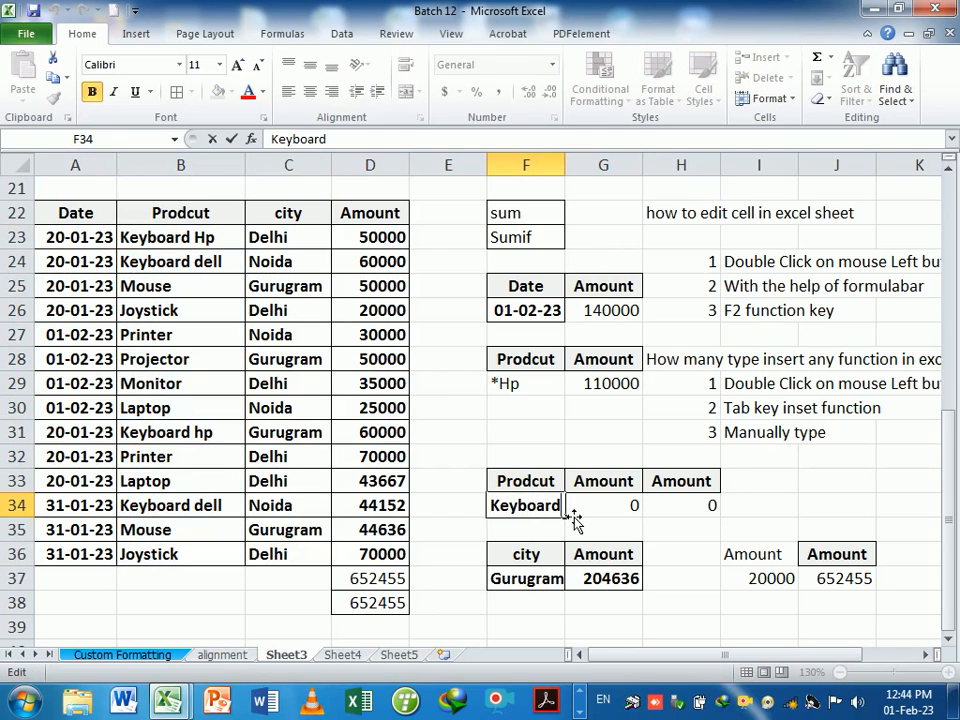
{"action": "type", "text": "*"}
{"action": "key", "text": "Return"}
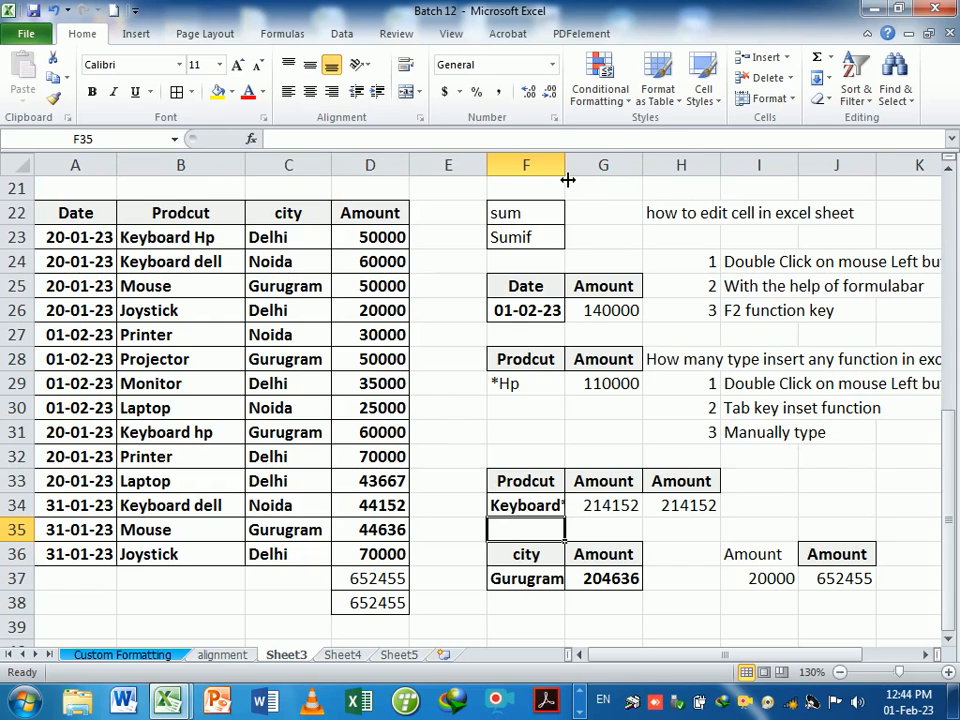
- Widen column F slightly to fit the Keyboard* criterion and narrow the empty column E
{"action": "left_click_drag", "start_coordinate": [567, 179], "coordinate": [576, 177]}
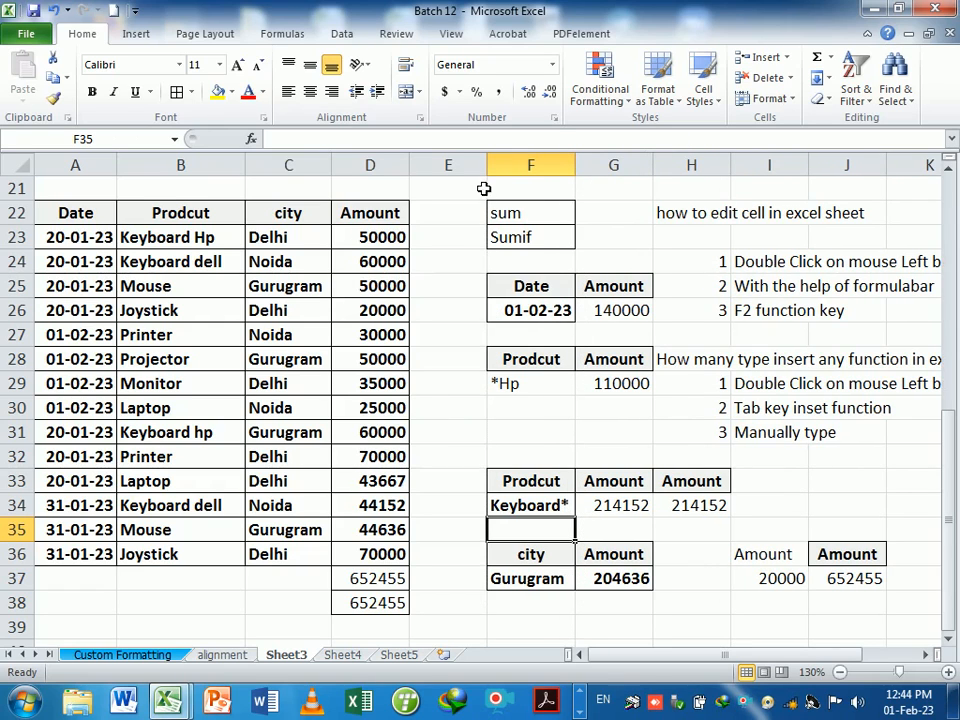
{"action": "left_click_drag", "start_coordinate": [485, 186], "coordinate": [443, 184]}
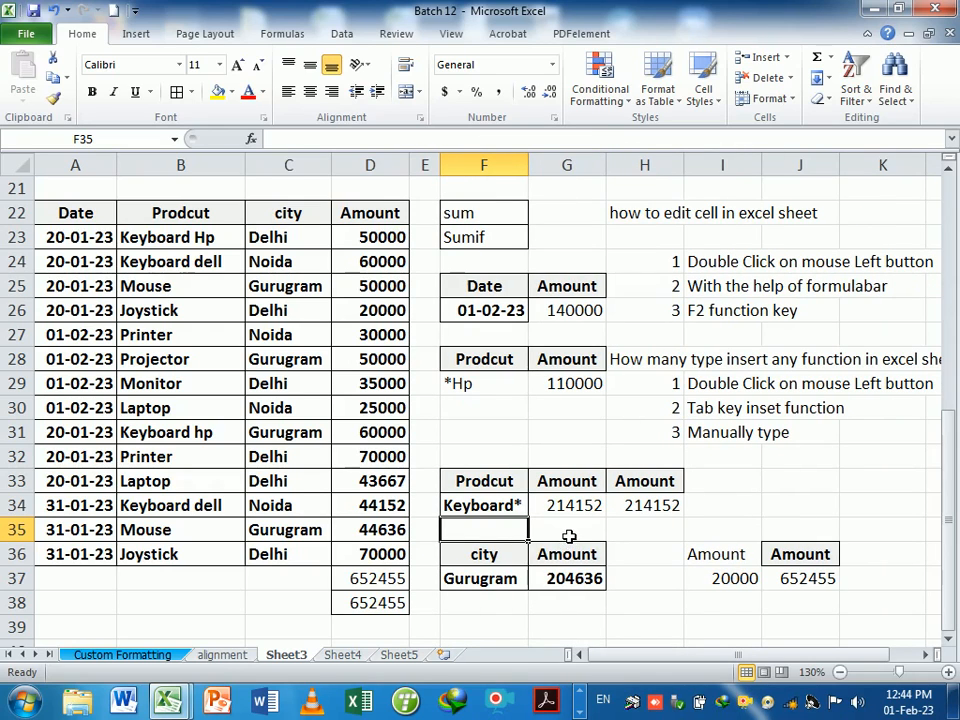
{"action": "left_click", "coordinate": [560, 530]}
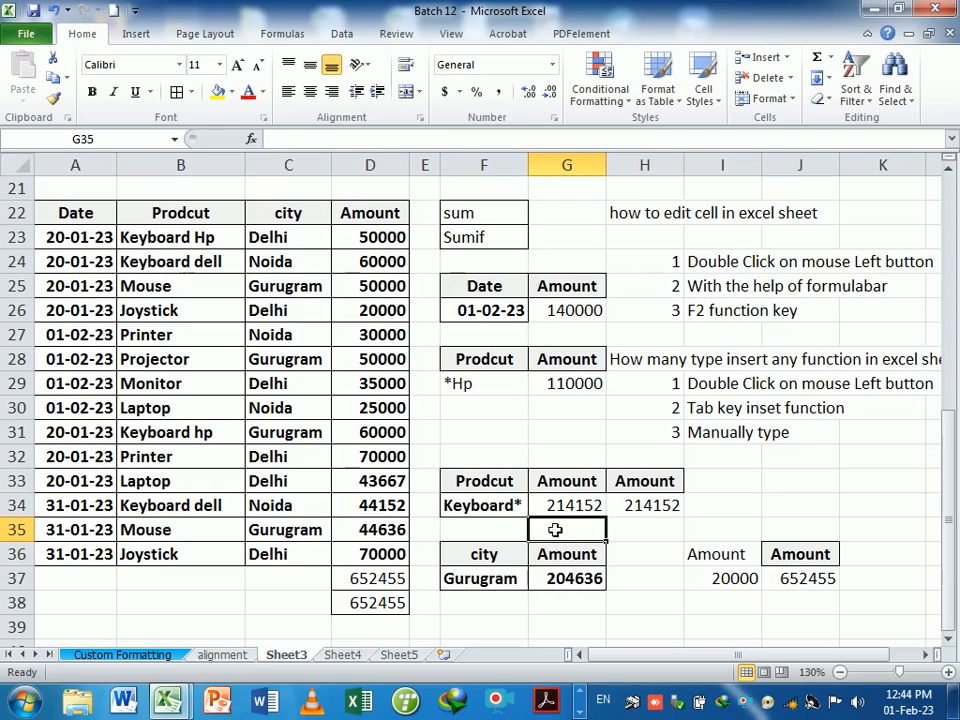
- Add another Amount header in I33 beside the existing Amount headers
{"action": "left_click", "coordinate": [716, 490]}
{"action": "type", "text": "Amount"}
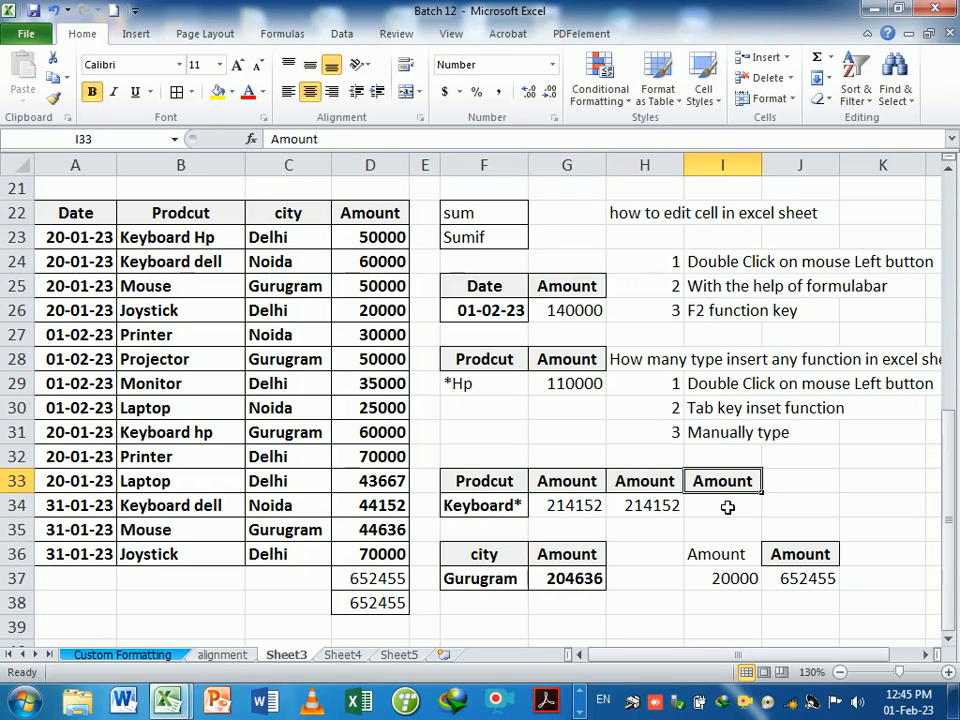
{"action": "key", "text": "Return"}
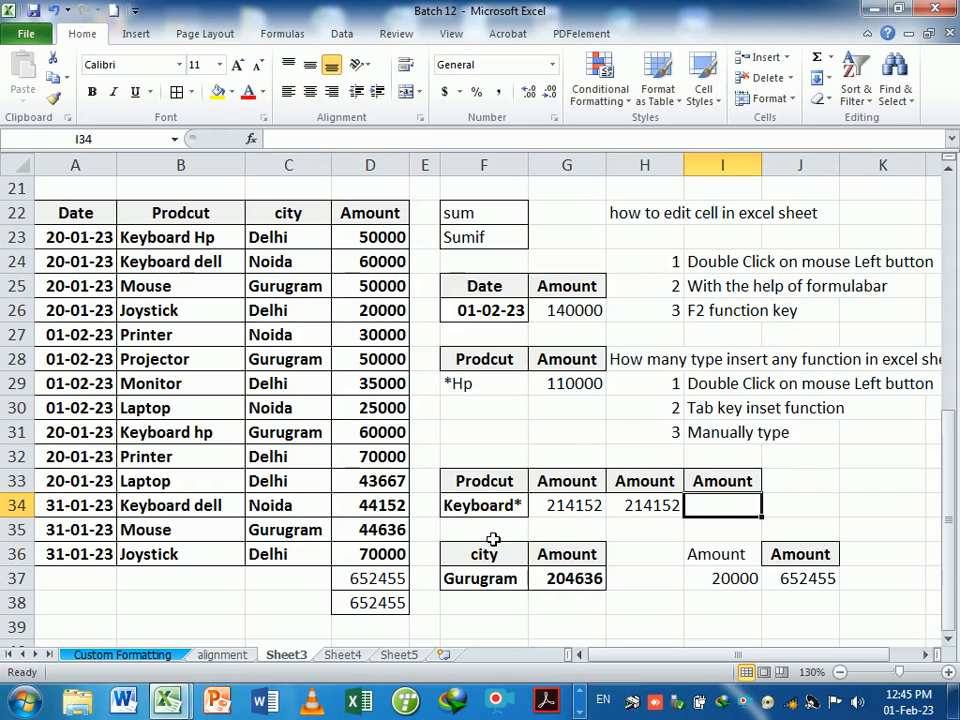
- Copy the Amount header and the blank cell below it from I33:I34 to G30
{"action": "left_click_drag", "start_coordinate": [733, 483], "coordinate": [730, 504]}
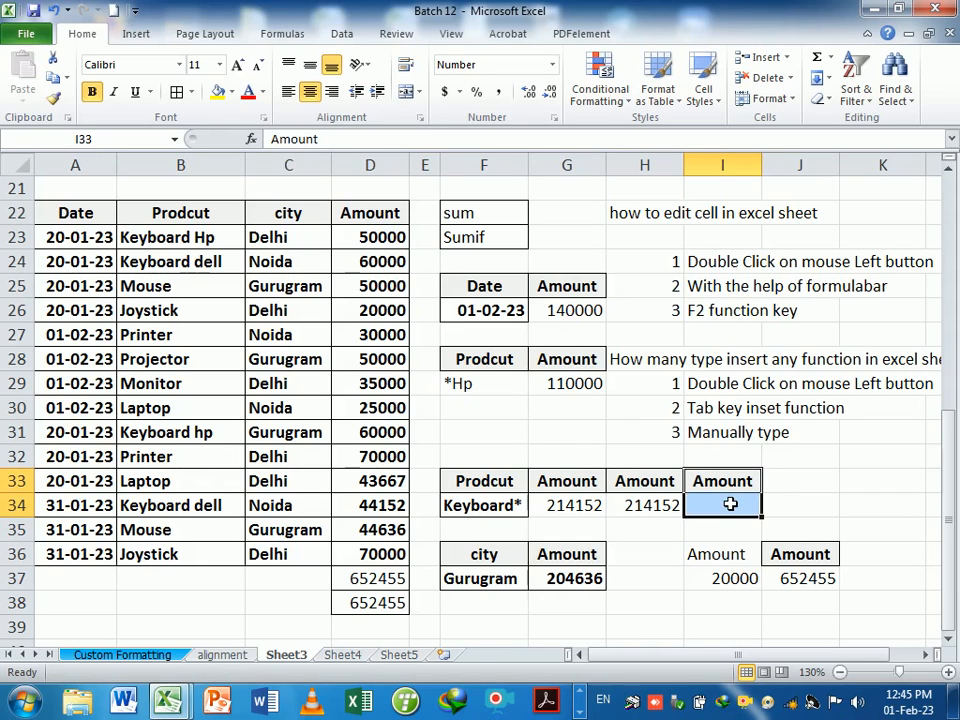
{"action": "key", "text": "ctrl+c"}
{"action": "left_click", "coordinate": [495, 416]}
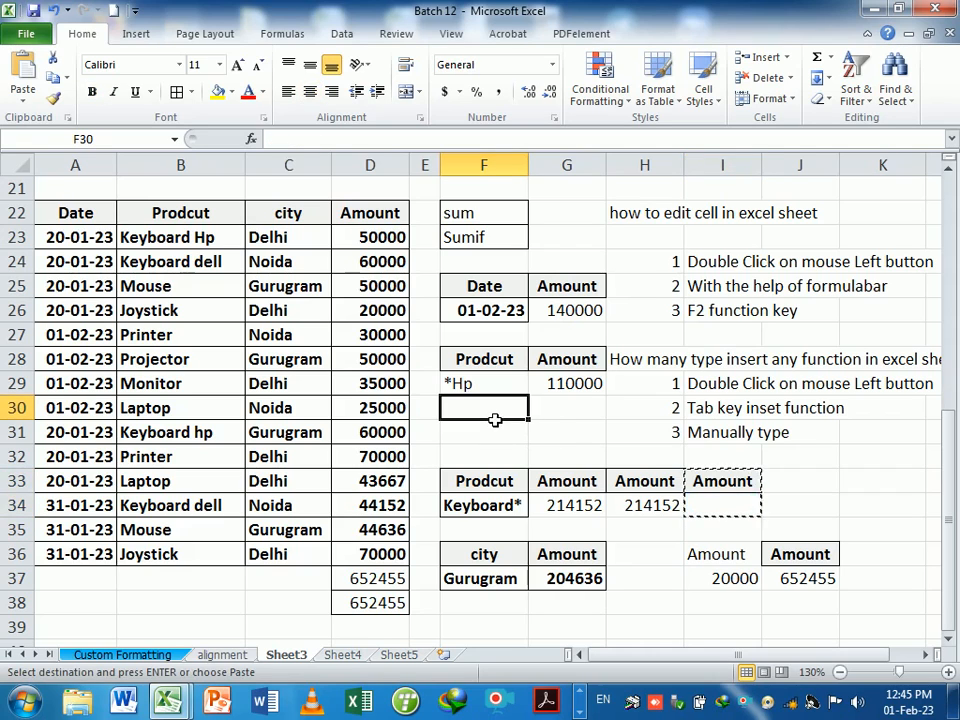
{"action": "left_click", "coordinate": [556, 412]}
{"action": "key", "text": "Return"}
- Enter the header Product in F30 and the criterion Dell in F31
{"action": "left_click", "coordinate": [494, 418]}
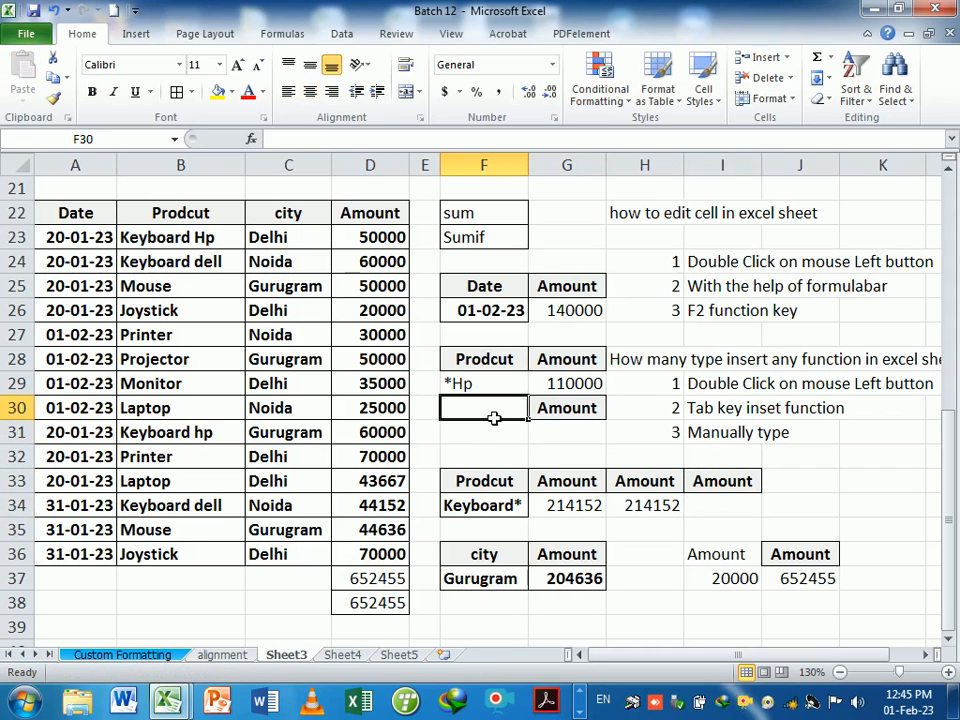
{"action": "type", "text": "Pro"}
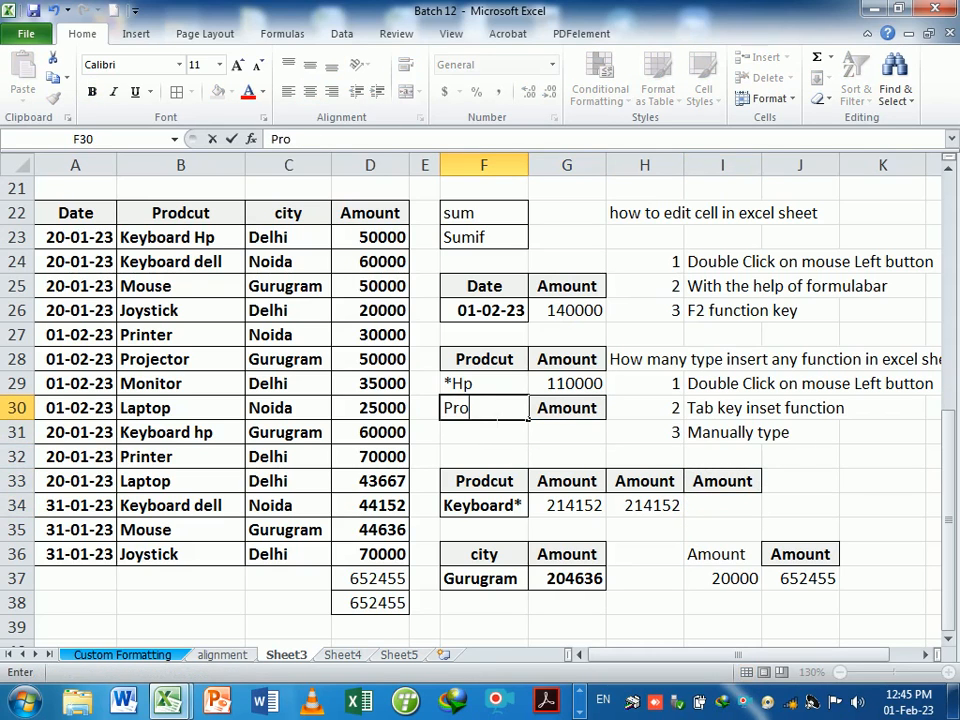
{"action": "type", "text": "duct"}
{"action": "key", "text": "Return"}
{"action": "type", "text": "Dell"}
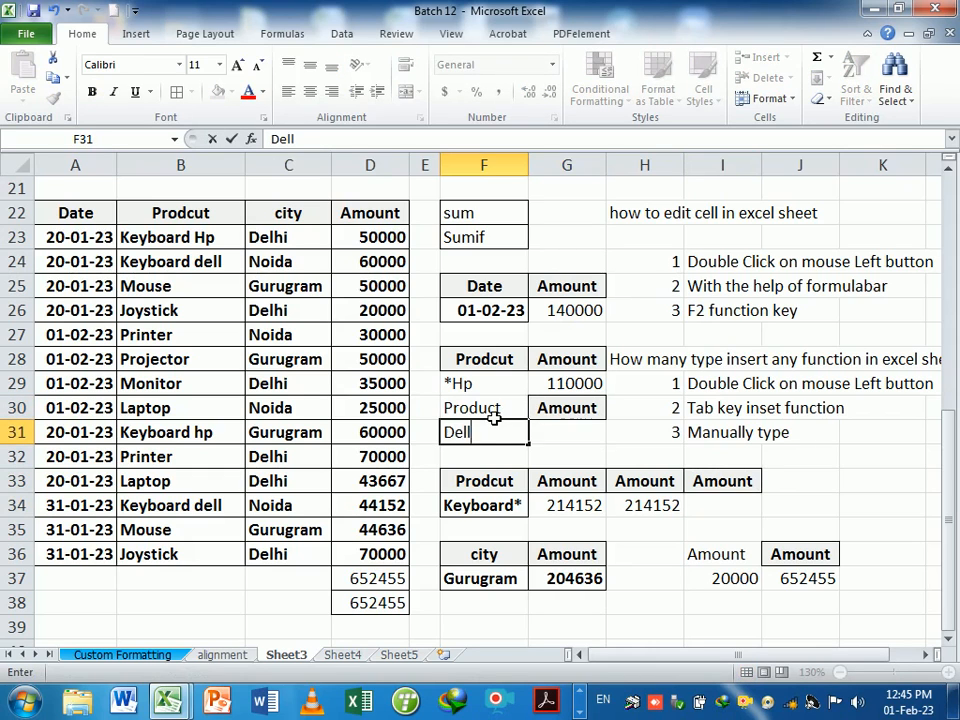
- Enter a SUMIF formula in G31 with range B22:D36, criterion F31 and sum range D22:D36
{"action": "key", "text": "Tab"}
{"action": "type", "text": "=sumif"}
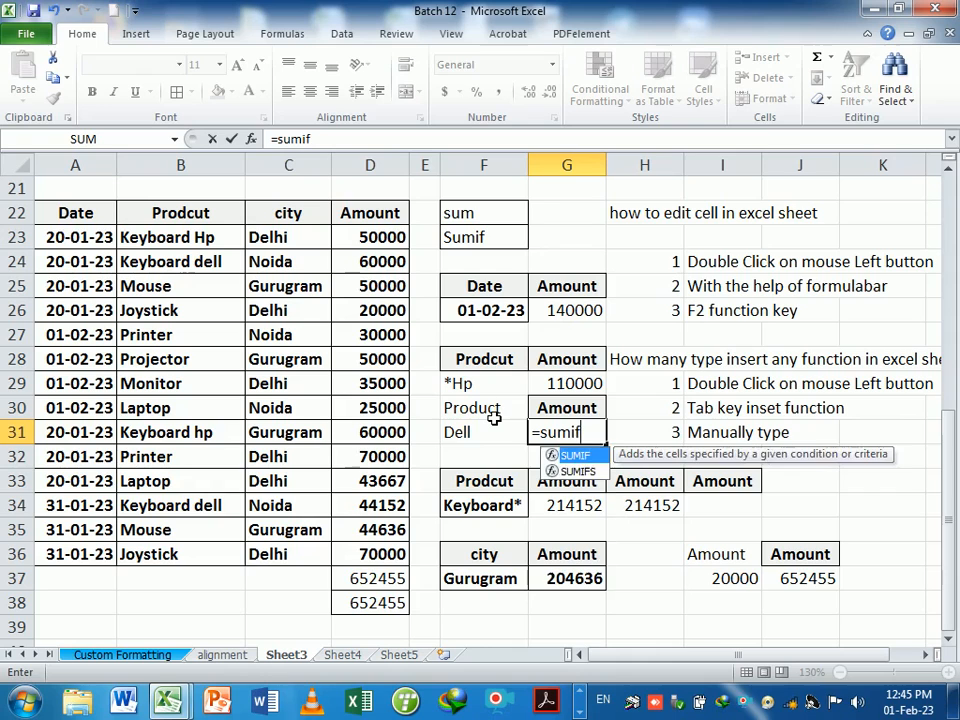
{"action": "key", "text": "Tab"}
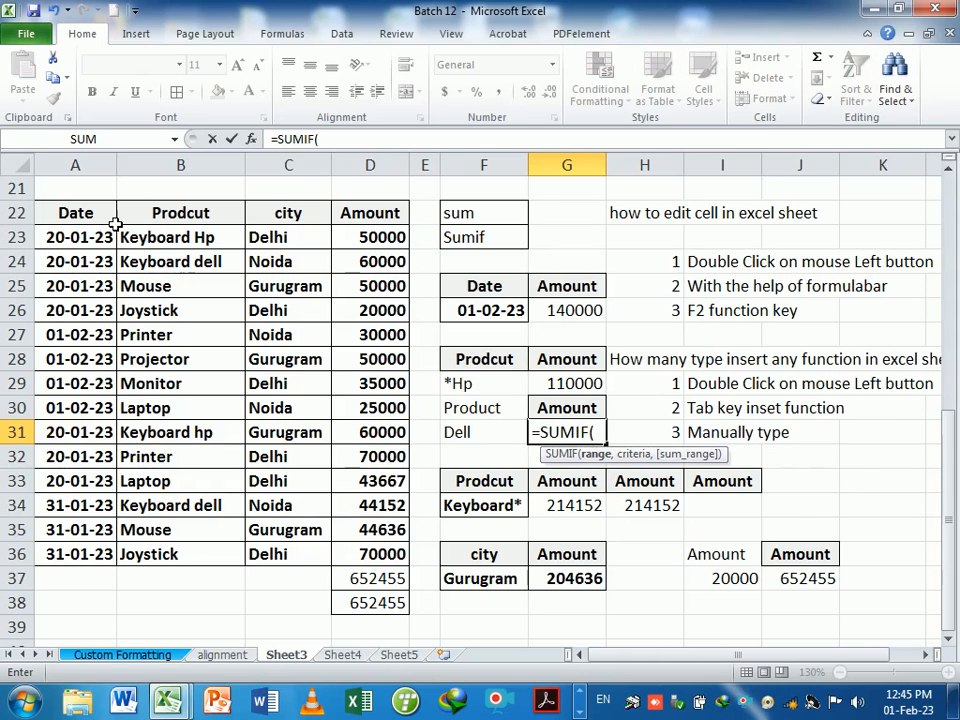
{"action": "left_click_drag", "start_coordinate": [132, 214], "coordinate": [388, 554]}
{"action": "type", "text": ","}
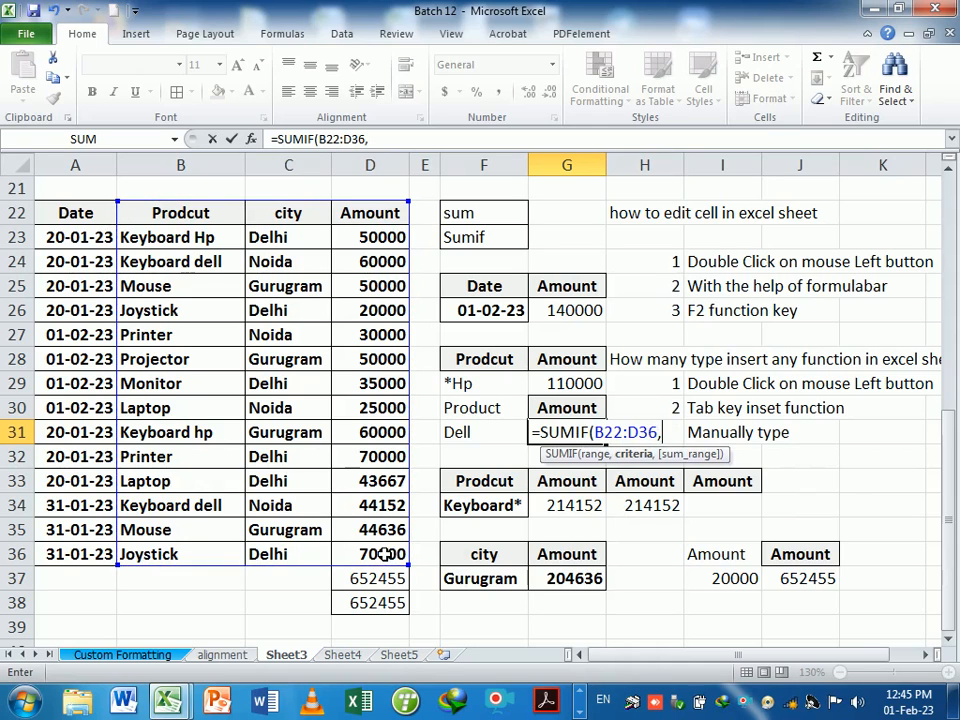
{"action": "left_click", "coordinate": [462, 435]}
{"action": "type", "text": ","}
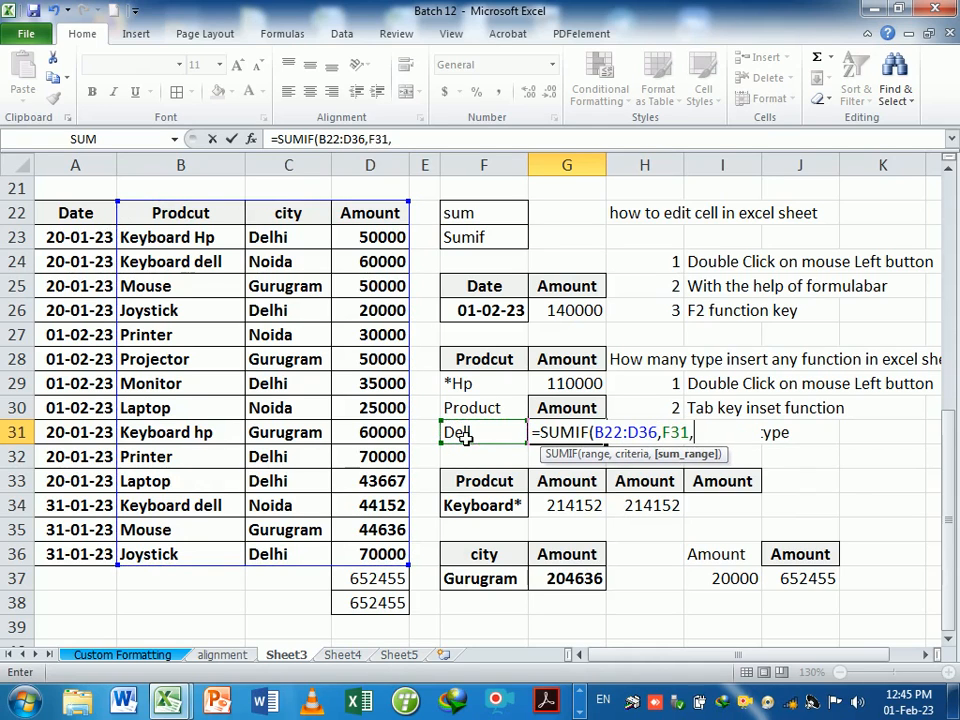
{"action": "left_click_drag", "start_coordinate": [379, 214], "coordinate": [390, 565]}
{"action": "key", "text": "Return"}
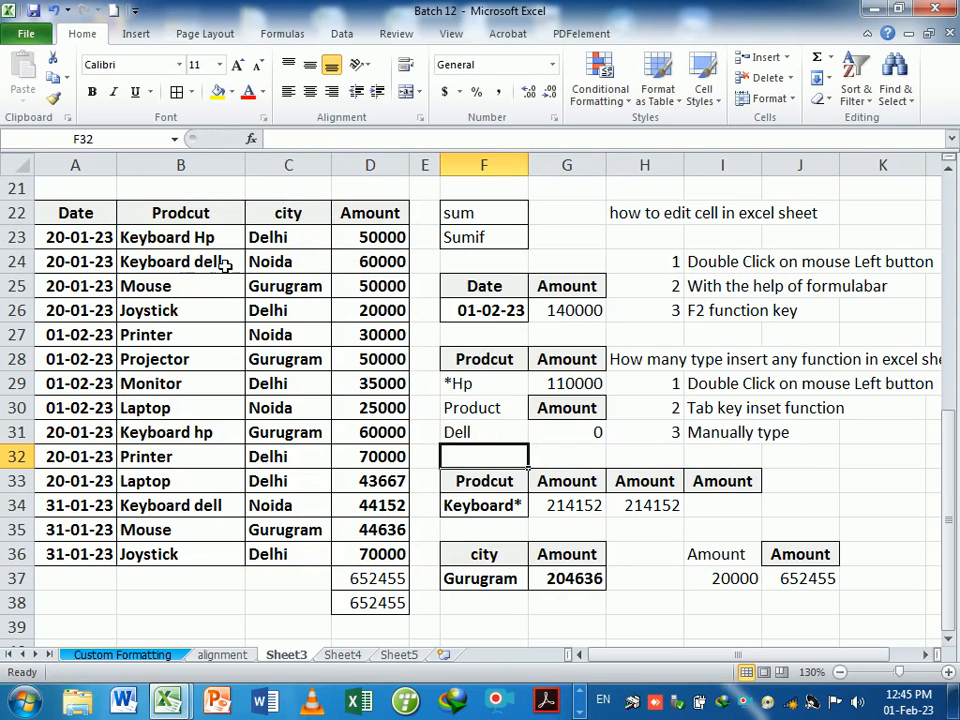
- Add an asterisk wildcard before the criterion in F31 so it reads *Dell
{"action": "double_click", "coordinate": [472, 432]}
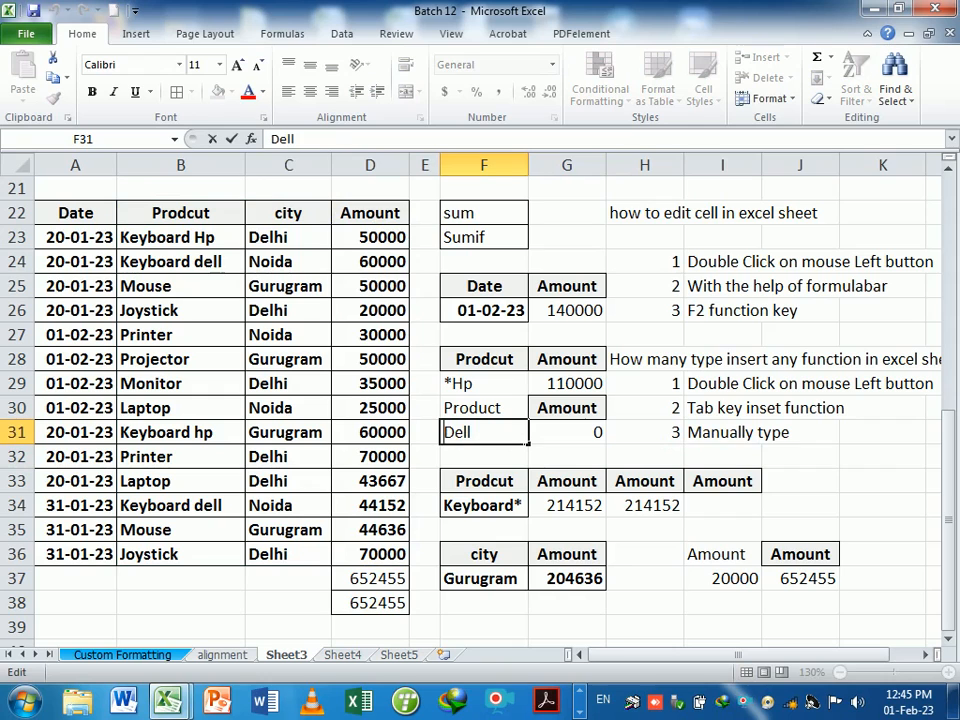
{"action": "type", "text": "*"}
{"action": "key", "text": "Return"}
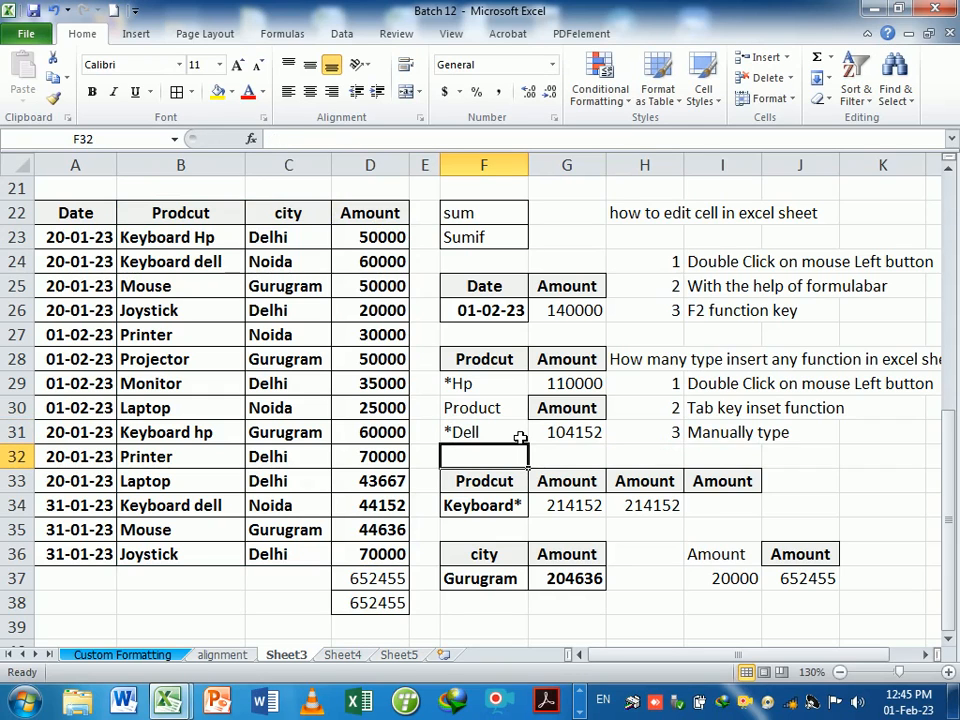
- Prefix the product name in B23 with 2365 so it reads 2365 Keyboard Hp, and widen column B to fit it
{"action": "double_click", "coordinate": [131, 237]}
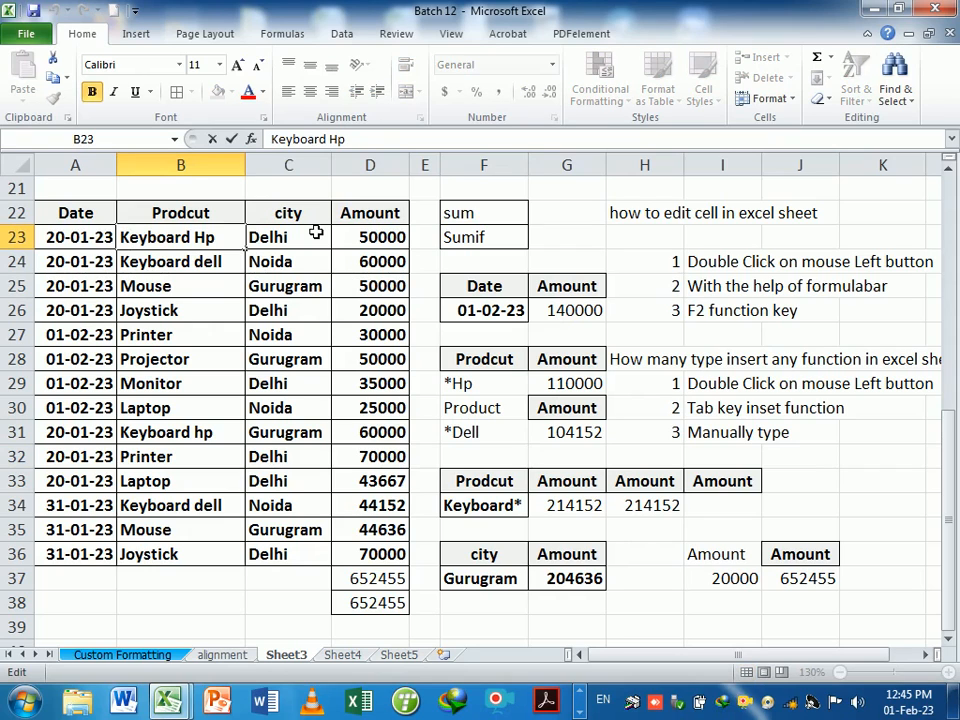
{"action": "type", "text": "2365"}
{"action": "key", "text": "Return"}
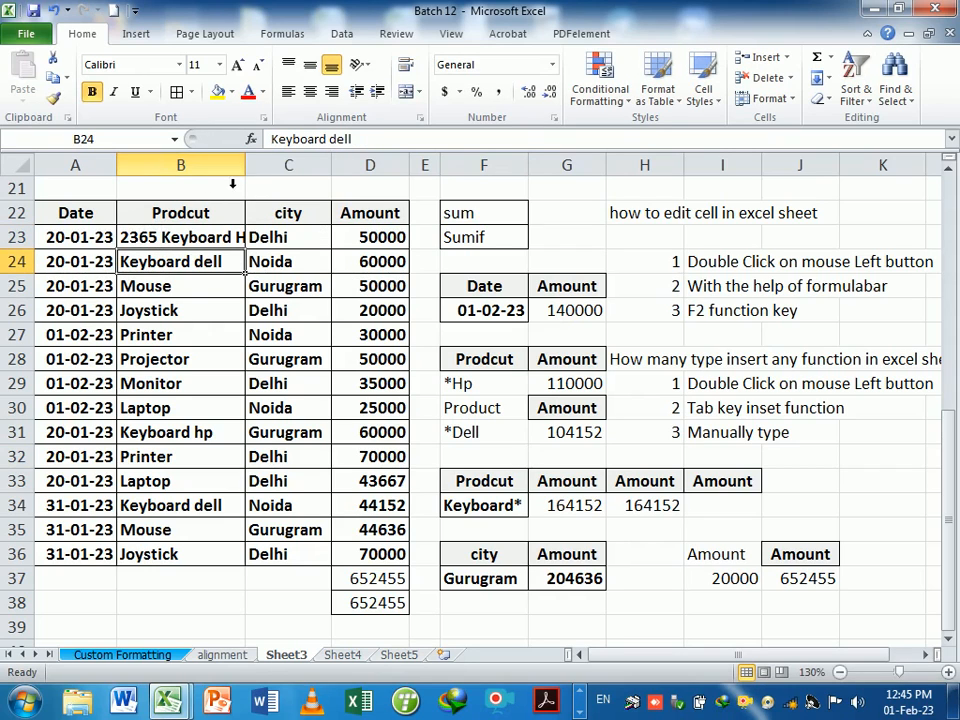
{"action": "left_click_drag", "start_coordinate": [332, 164], "coordinate": [334, 164]}
{"action": "left_click_drag", "start_coordinate": [251, 171], "coordinate": [272, 171]}
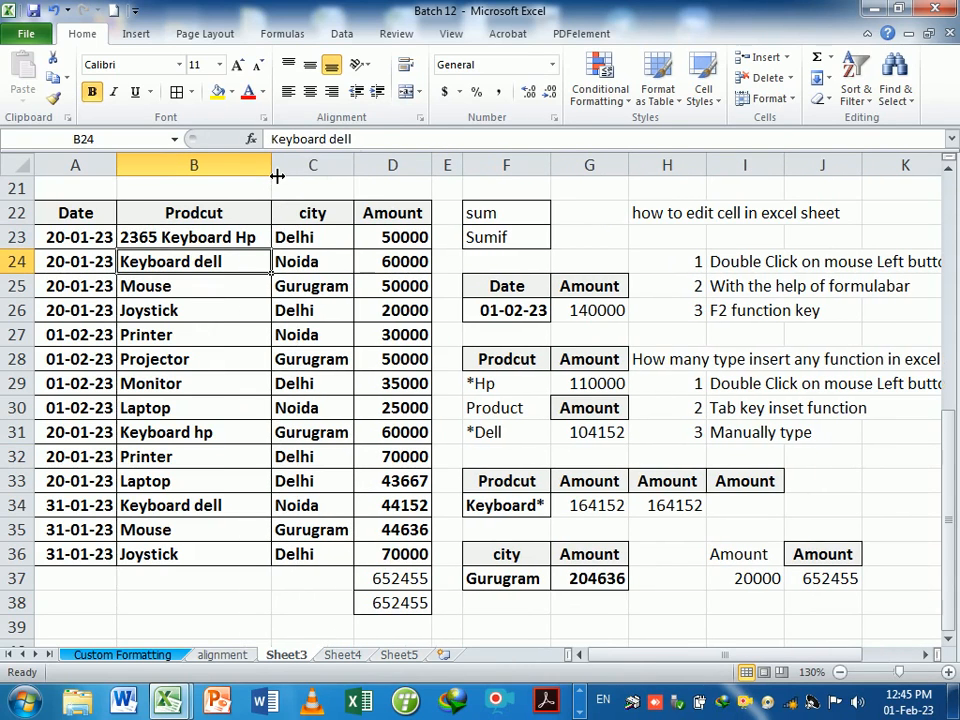
- Prefix the product name in B24 with 2365 so it reads 2365 Keyboard dell
{"action": "double_click", "coordinate": [131, 263]}
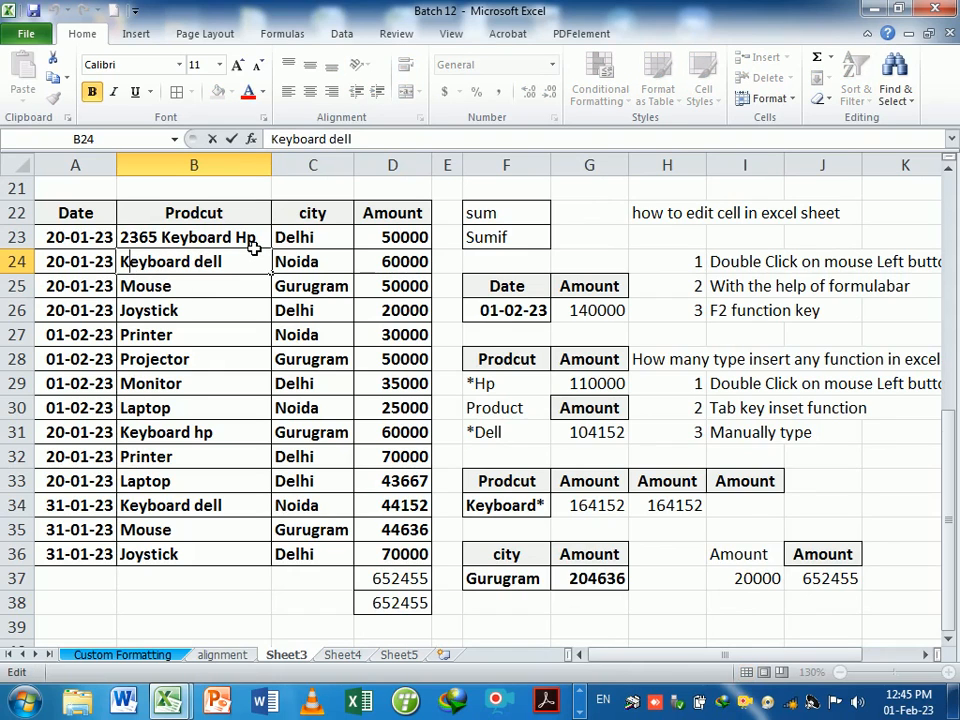
{"action": "type", "text": "23"}
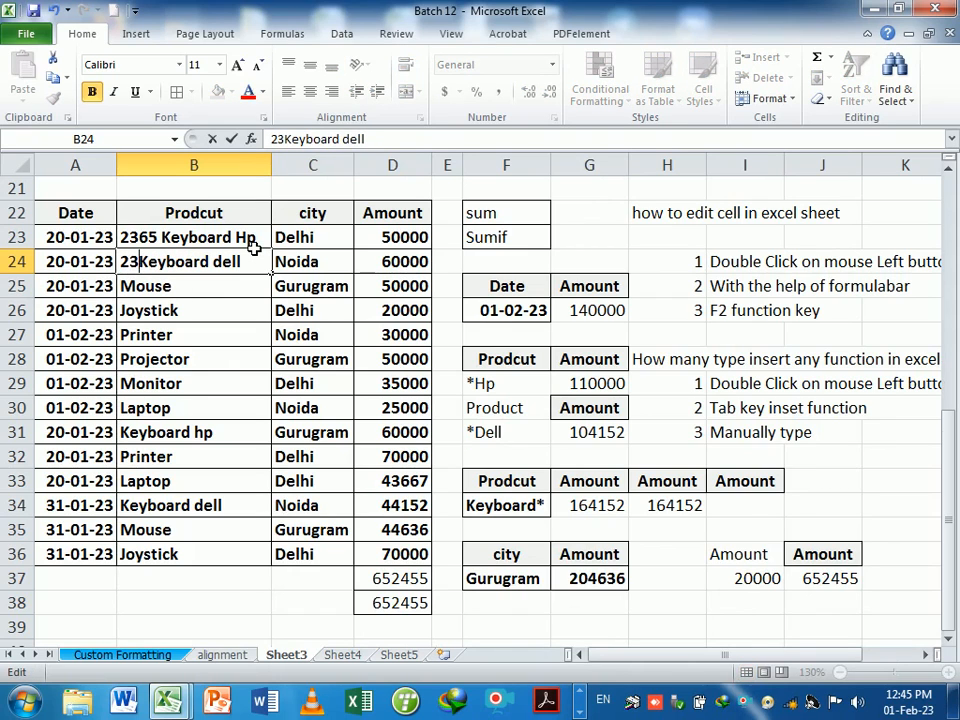
{"action": "type", "text": "65"}
{"action": "key", "text": "Return"}
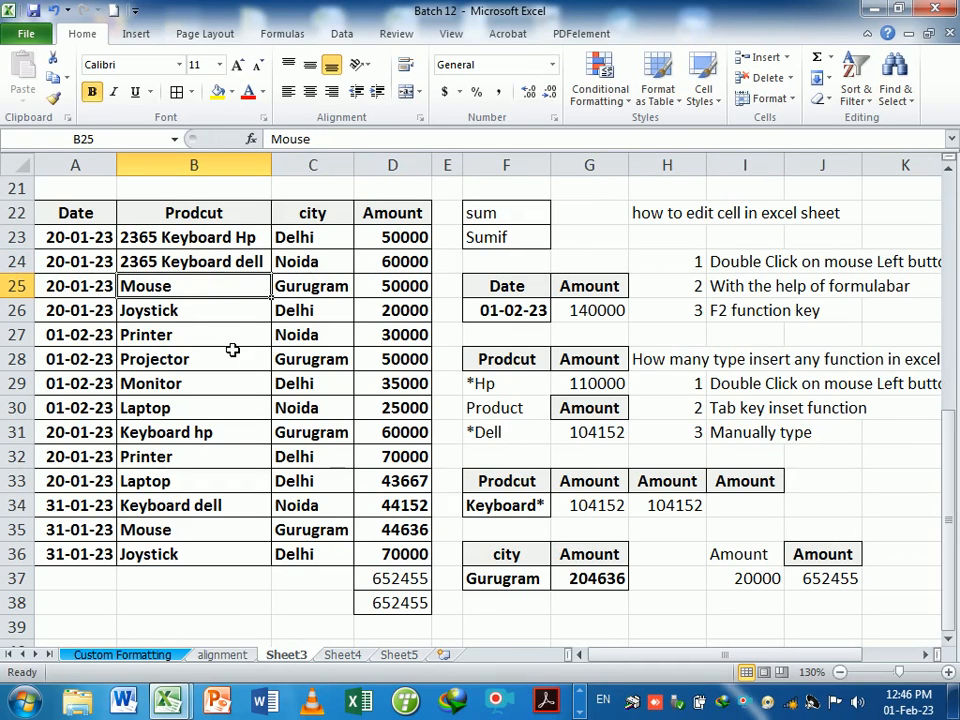
- Copy the Prodcut header and the Keyboard* criterion from F33:F34 to B39:B40
{"action": "left_click_drag", "start_coordinate": [945, 425], "coordinate": [944, 426]}
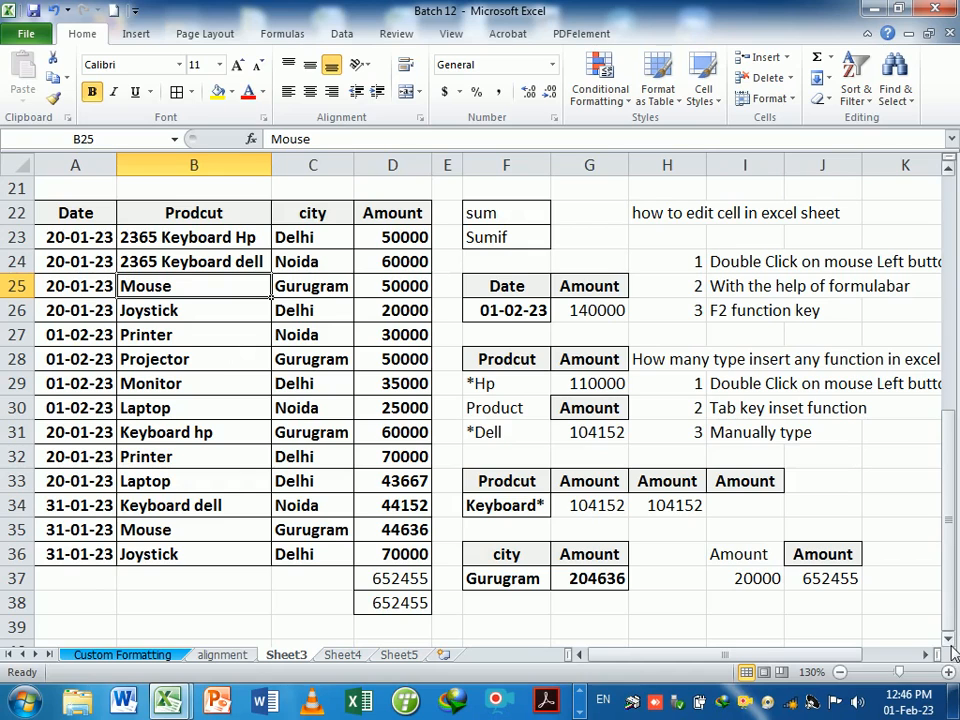
{"action": "left_click", "coordinate": [948, 640]}
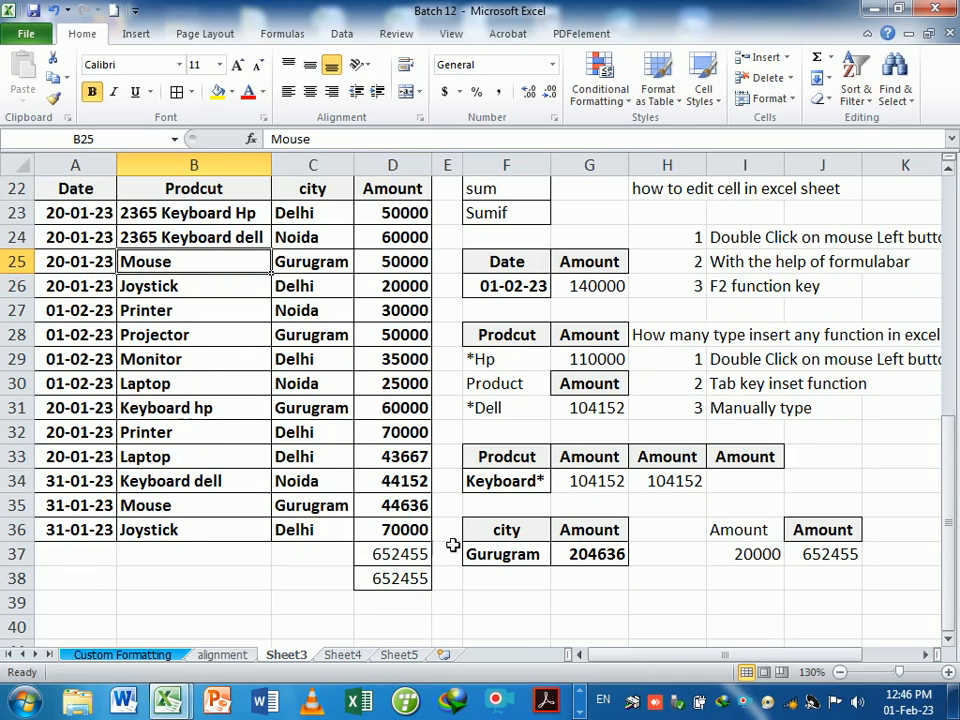
{"action": "left_click", "coordinate": [187, 193]}
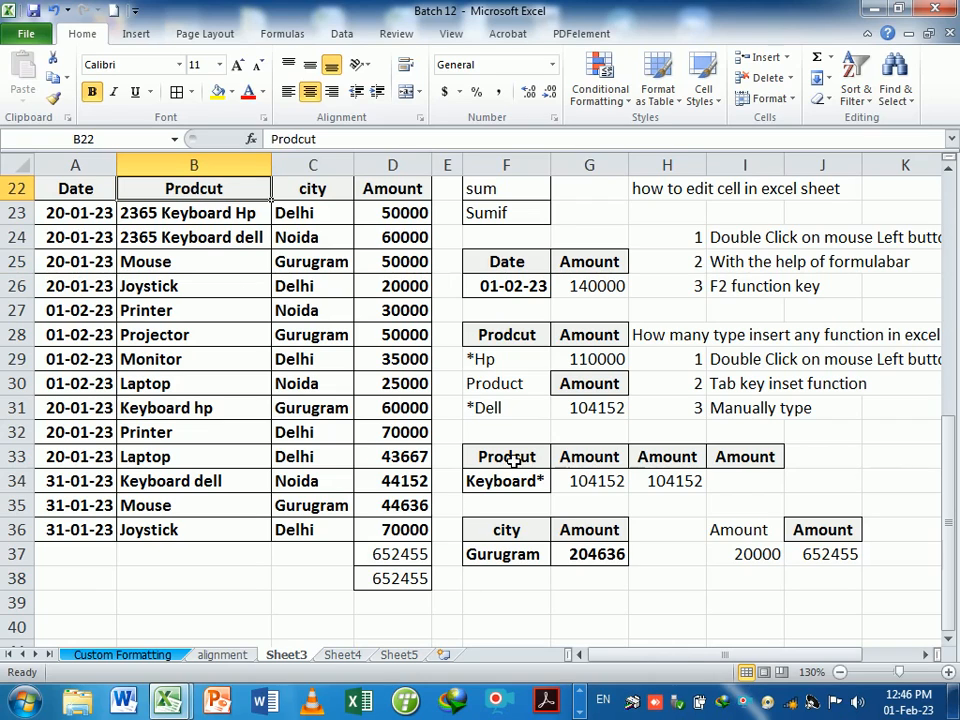
{"action": "left_click_drag", "start_coordinate": [506, 456], "coordinate": [517, 492]}
{"action": "key", "text": "ctrl+c"}
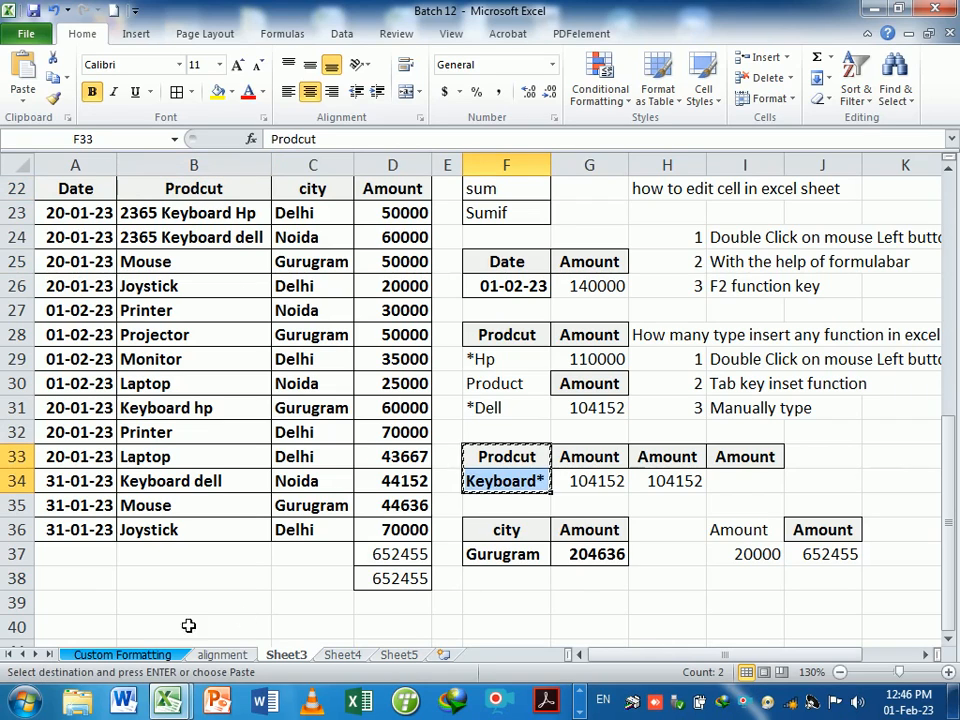
{"action": "left_click", "coordinate": [142, 586]}
{"action": "left_click", "coordinate": [164, 611]}
{"action": "key", "text": "Return"}
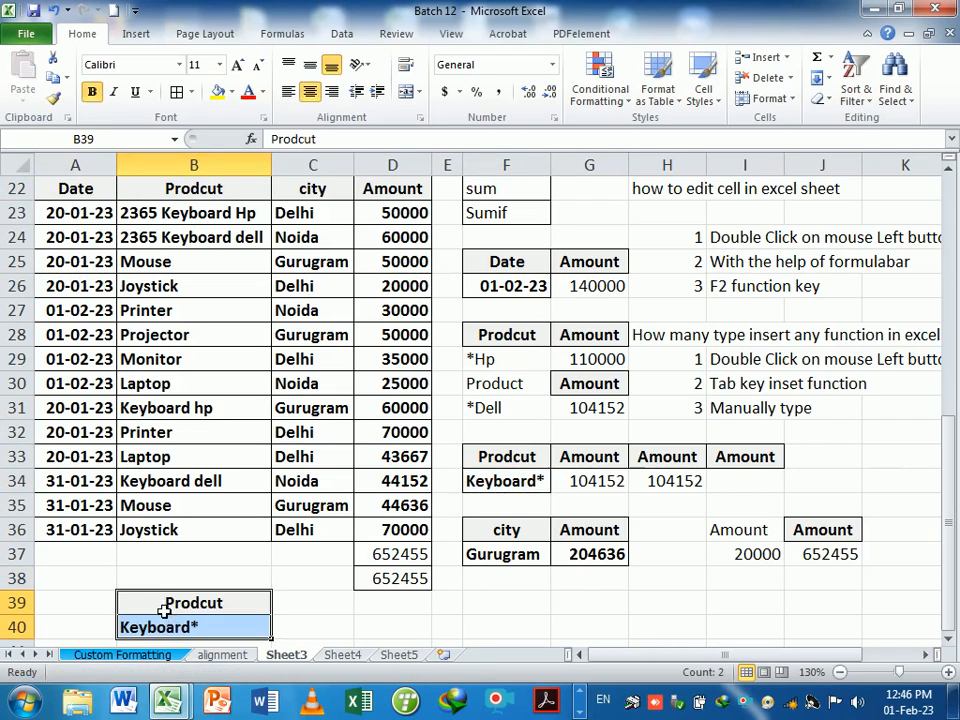
- Enter the header Amount in C39 beside the copied product header
{"action": "left_click", "coordinate": [300, 604]}
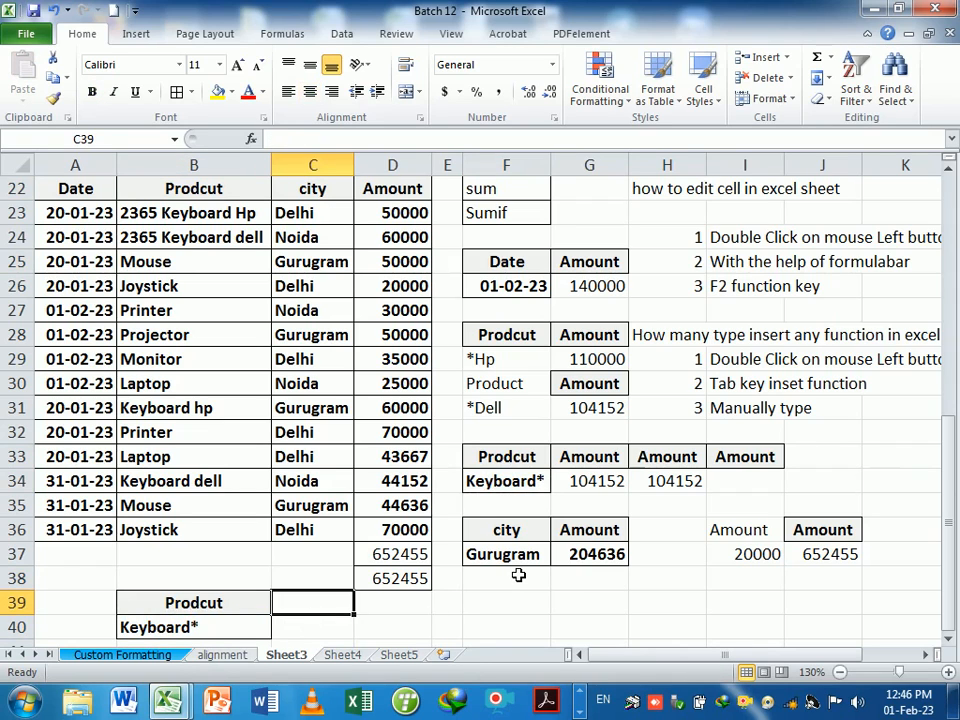
{"action": "type", "text": "Amount"}
{"action": "key", "text": "Return"}
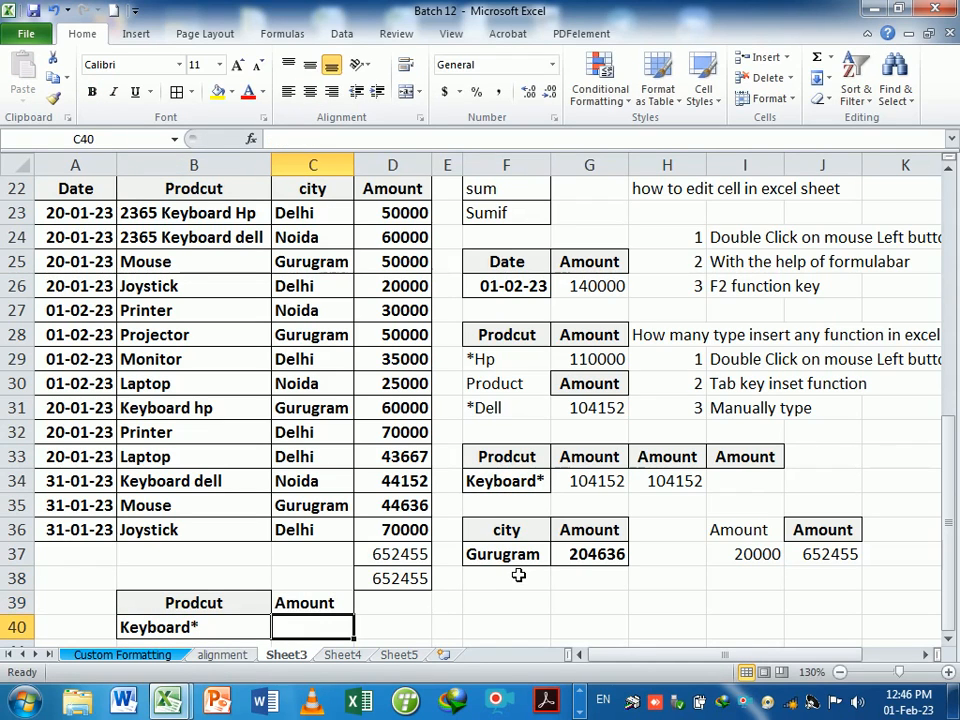
{"action": "type", "text": "="}
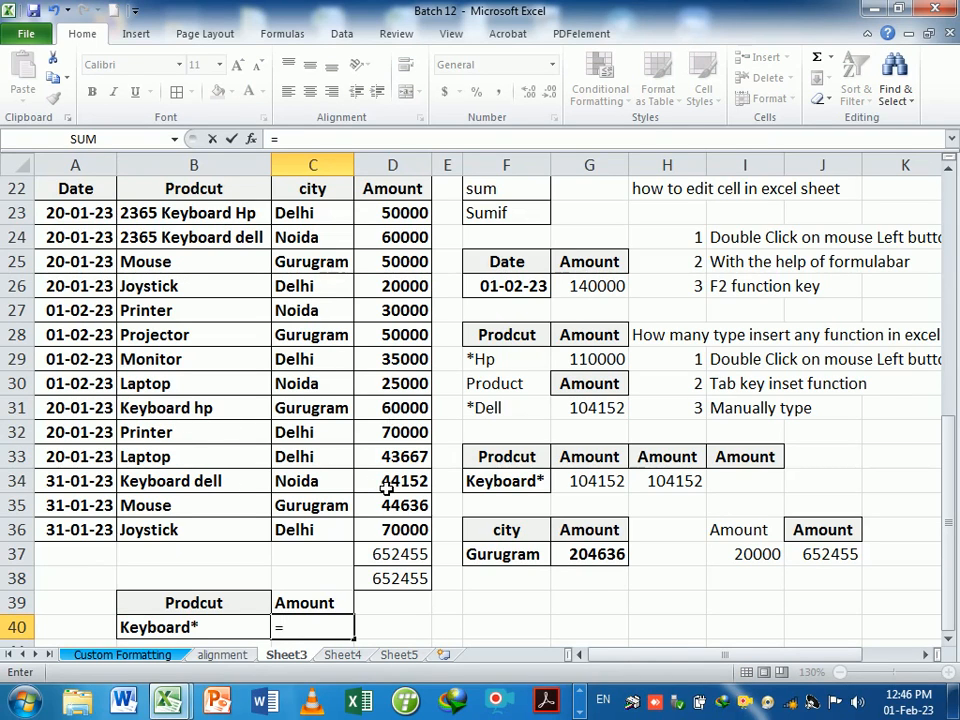
{"action": "key", "text": "Escape"}
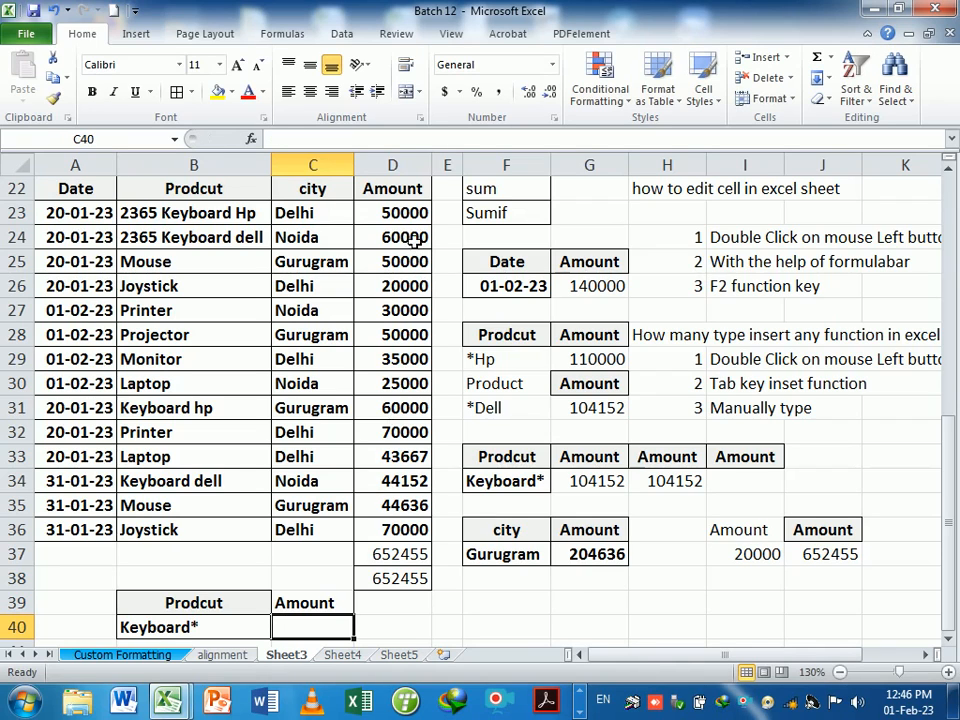
- Select the amounts of all four keyboard rows, D23, D24, D31 and D34, together to check their sum
{"action": "left_click", "coordinate": [390, 212]}
{"action": "left_click", "coordinate": [400, 237], "text": "ctrl"}
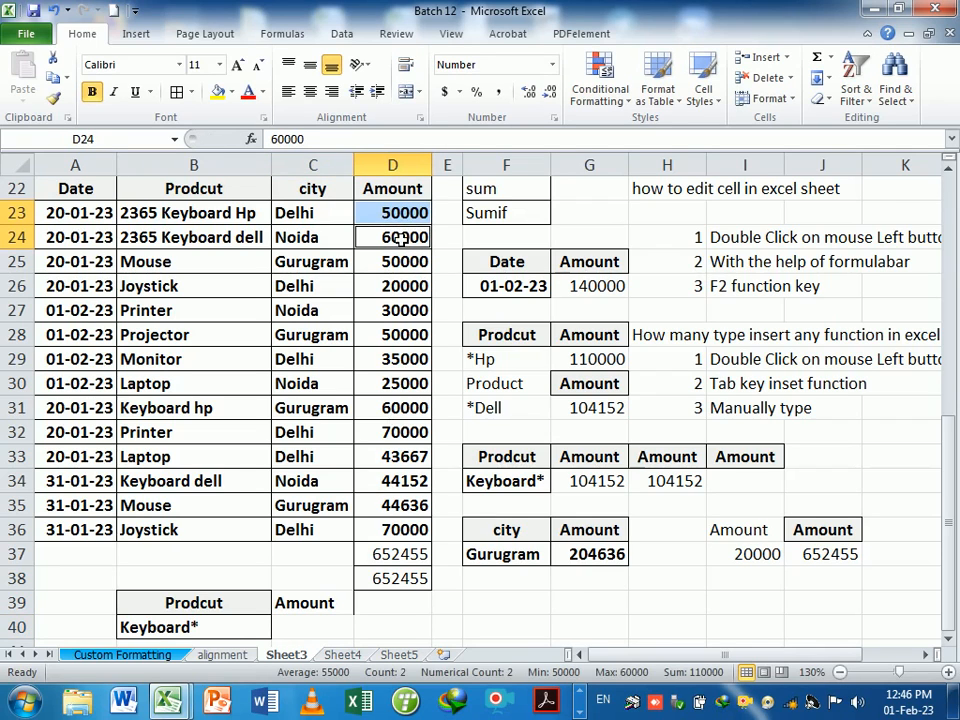
{"action": "left_click", "coordinate": [388, 410], "text": "ctrl"}
{"action": "left_click", "coordinate": [390, 485], "text": "ctrl"}
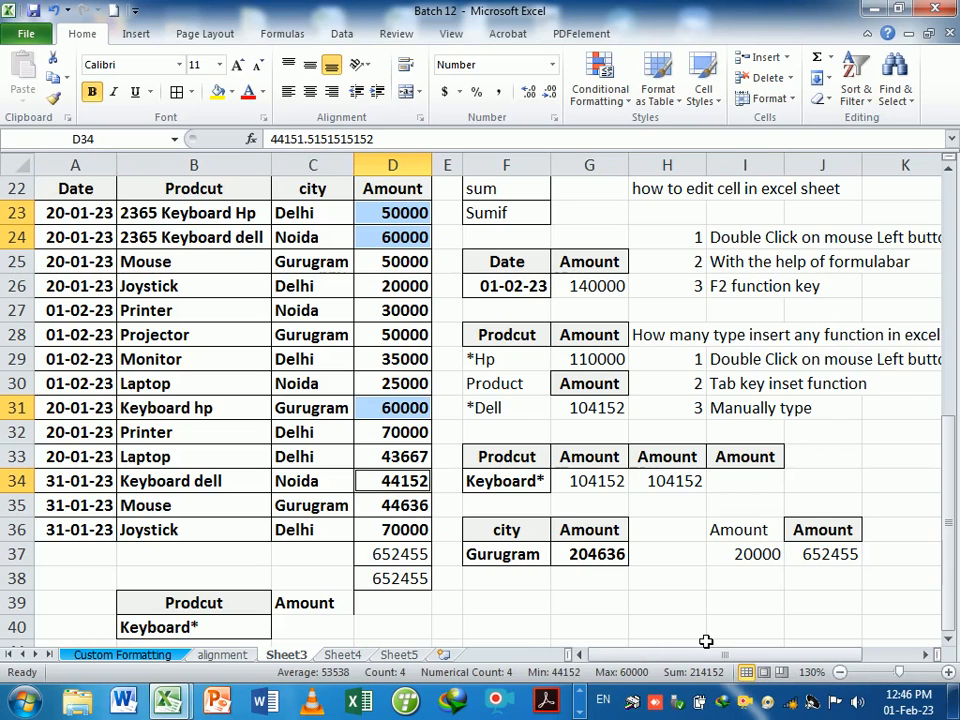
{"action": "left_click", "coordinate": [485, 627]}
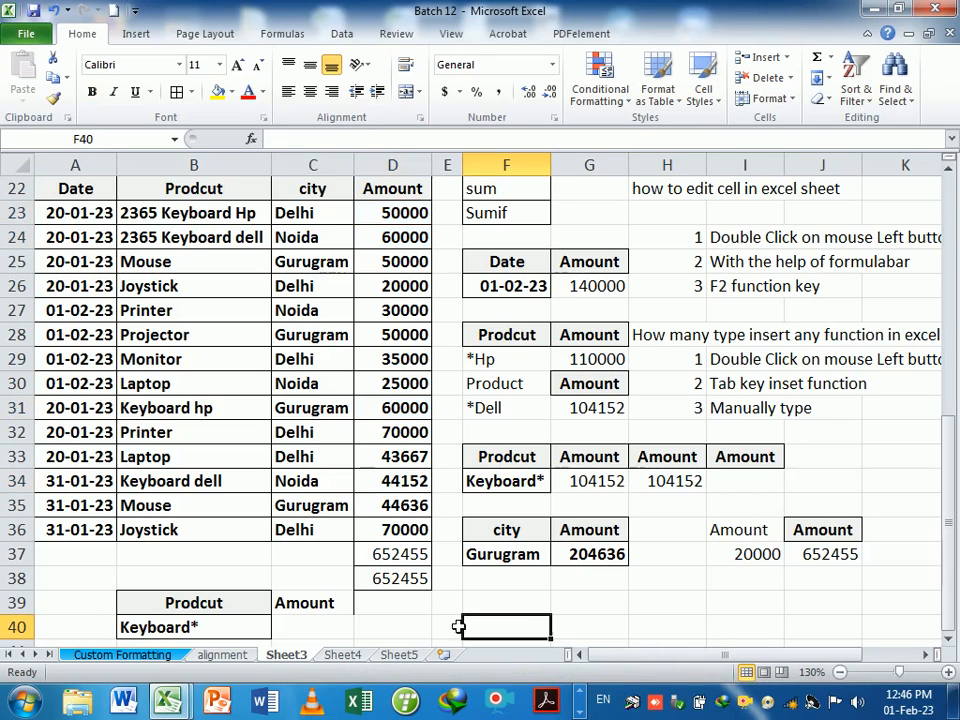
- Enter a SUMIF formula in C40 with range B22:D36, criterion B40 and sum range D22:D36
{"action": "left_click", "coordinate": [308, 632]}
{"action": "type", "text": "=sumif"}
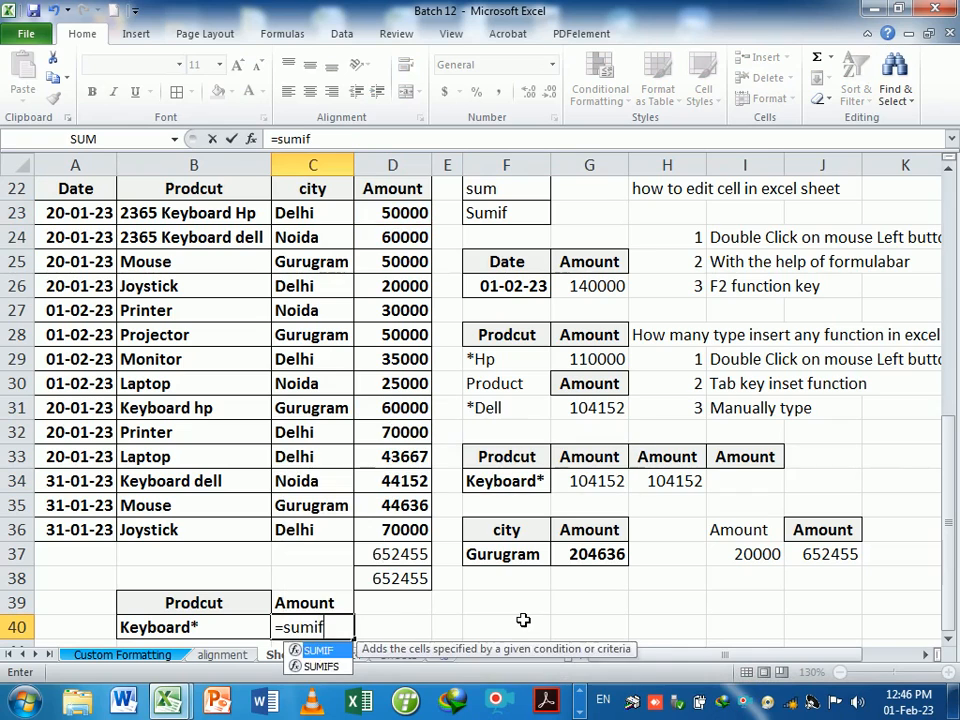
{"action": "key", "text": "Tab"}
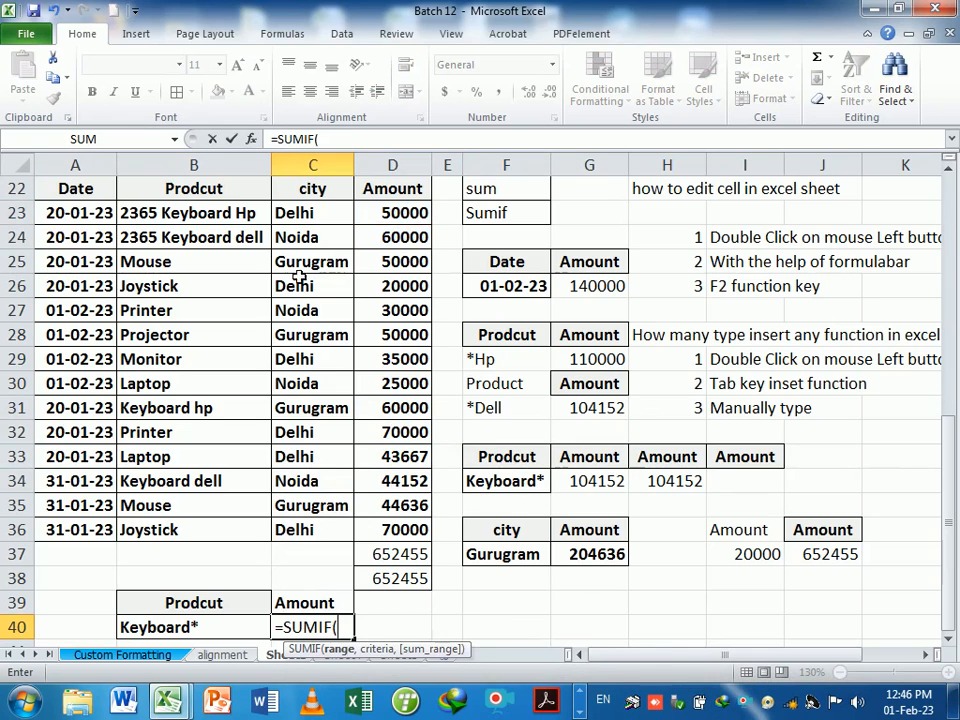
{"action": "left_click_drag", "start_coordinate": [214, 189], "coordinate": [388, 538]}
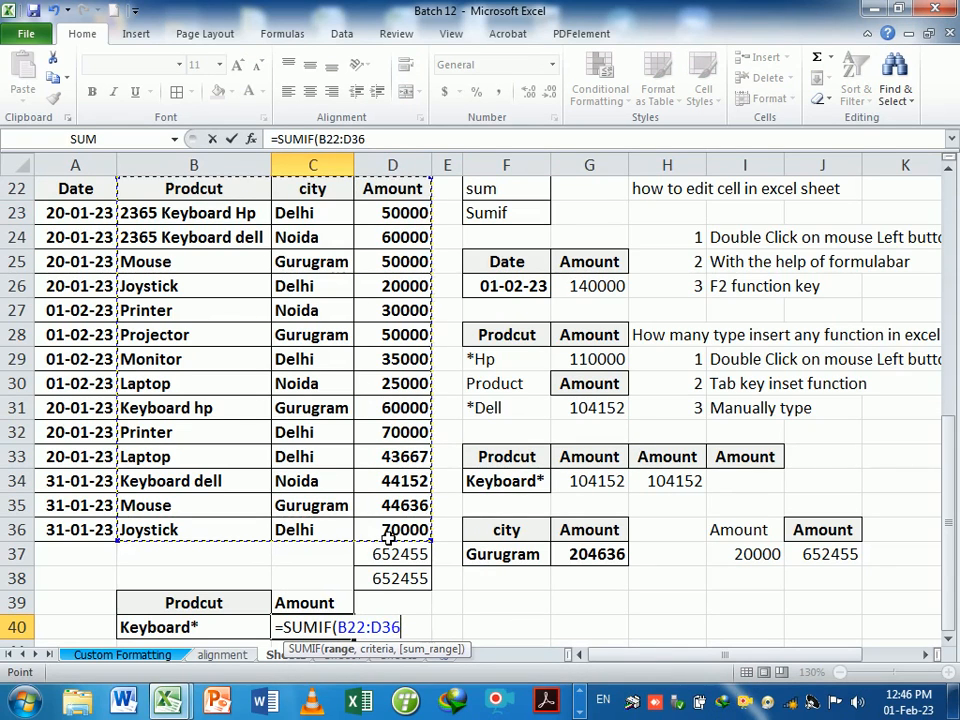
{"action": "type", "text": ","}
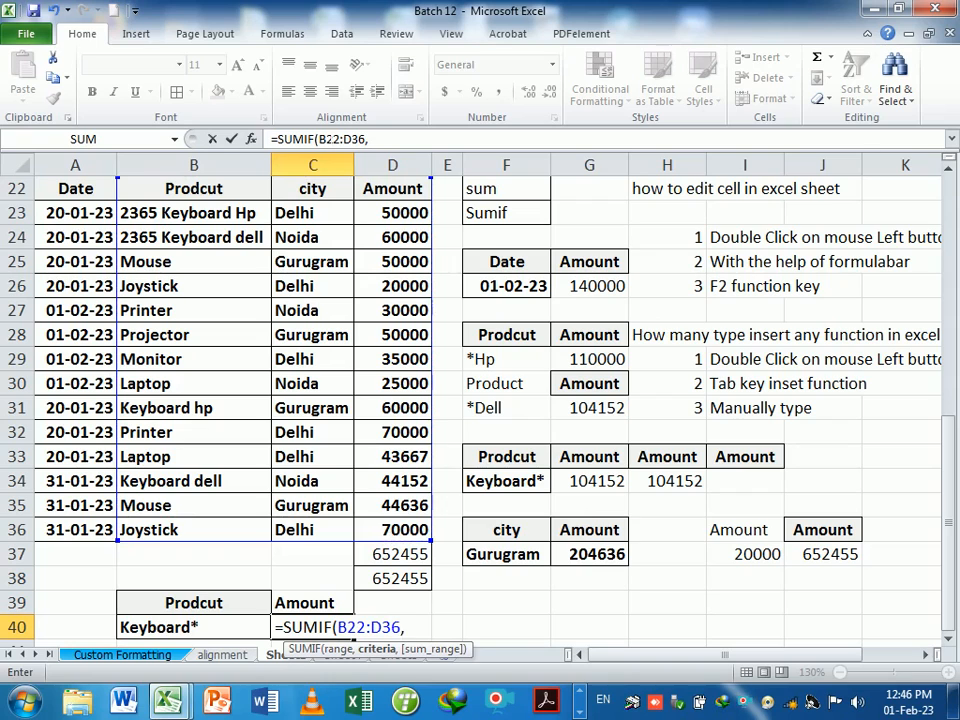
{"action": "left_click", "coordinate": [214, 634]}
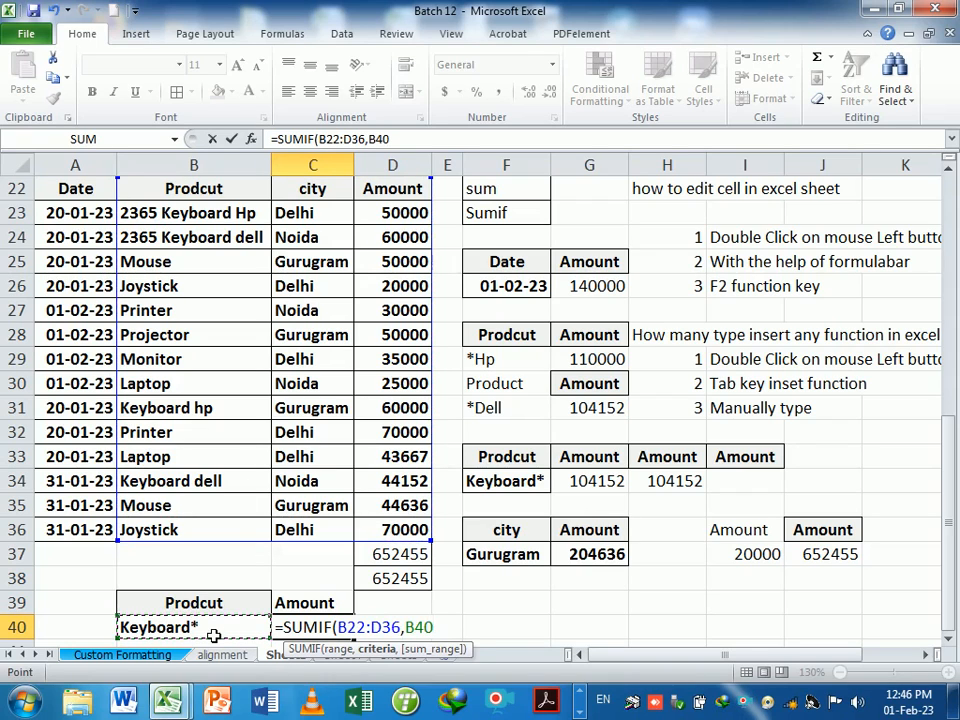
{"action": "type", "text": ","}
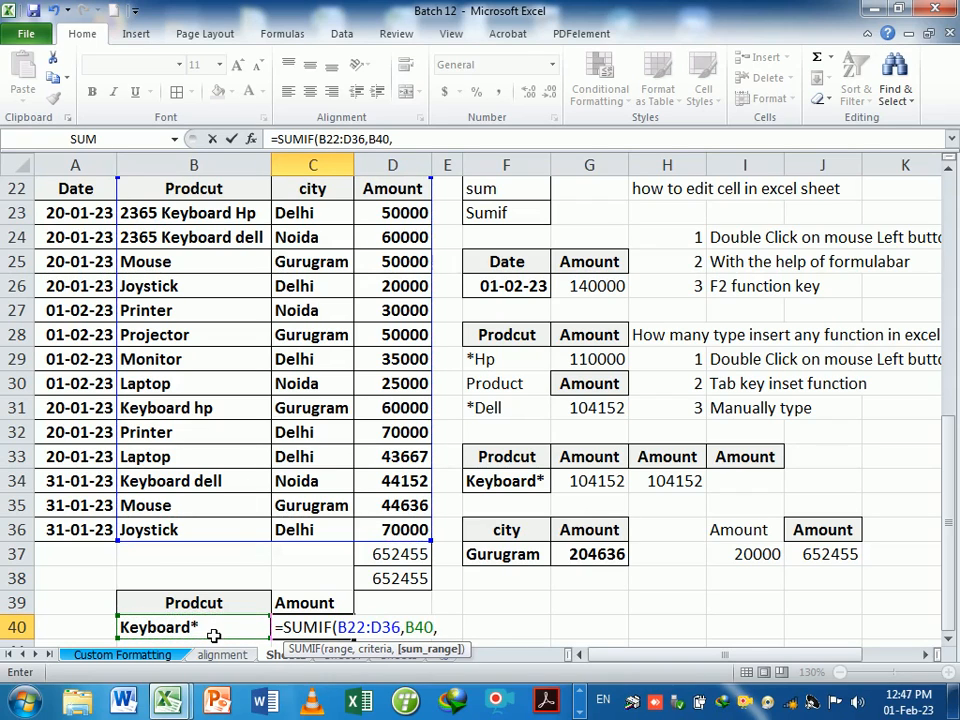
{"action": "left_click_drag", "start_coordinate": [382, 191], "coordinate": [393, 554]}
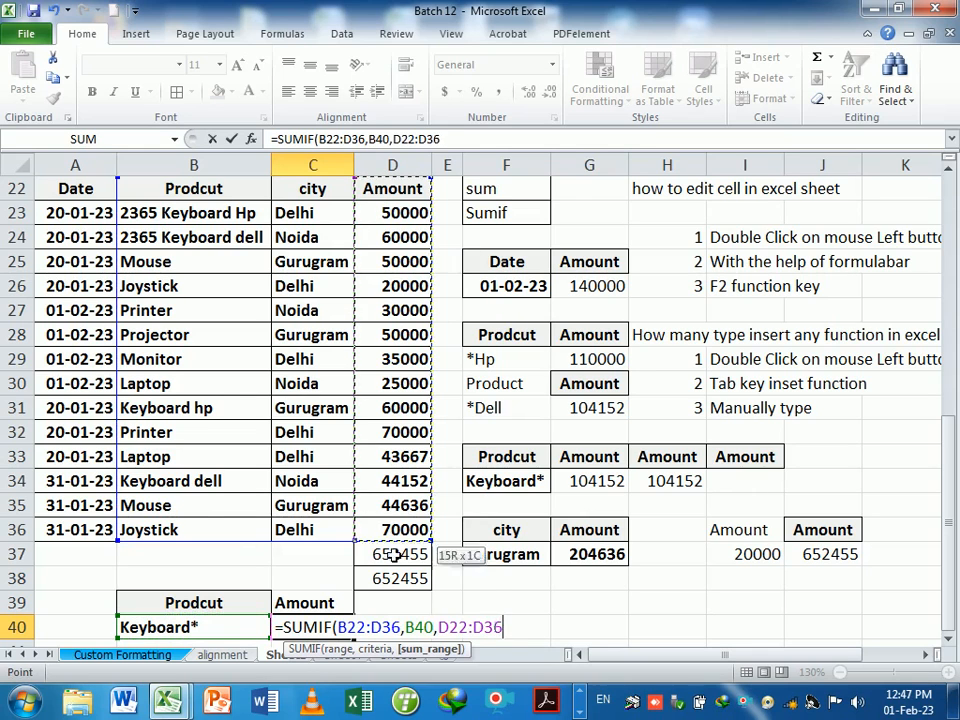
{"action": "key", "text": "Return"}
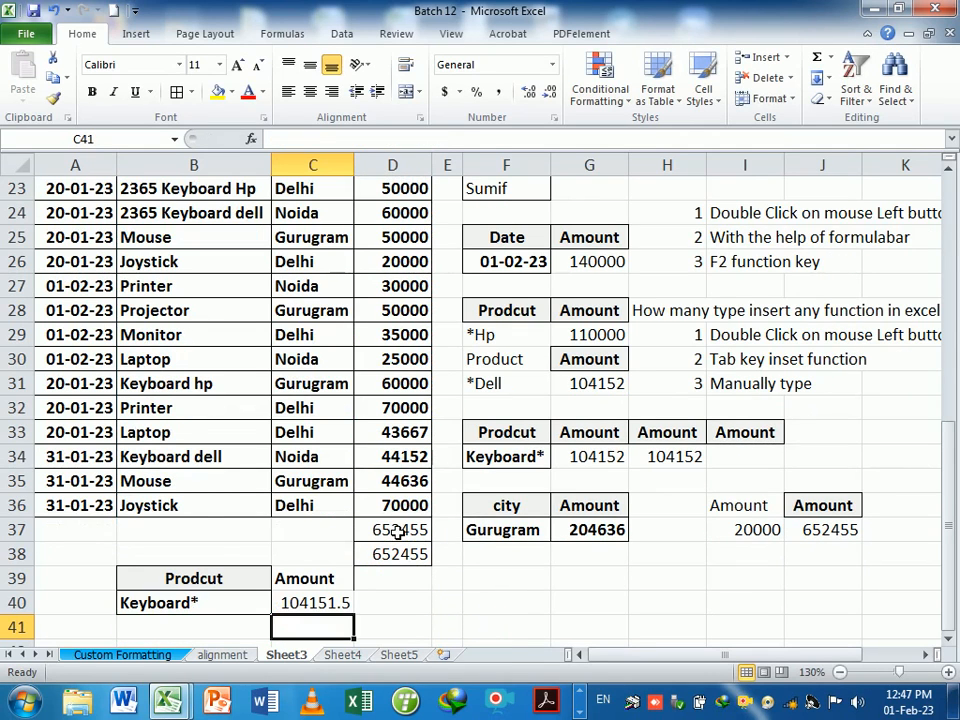
- Decrease the decimals of the SUMIF result in C40 to show a whole number
{"action": "scroll", "coordinate": [396, 634], "scroll_direction": "up", "scroll_amount": 1}
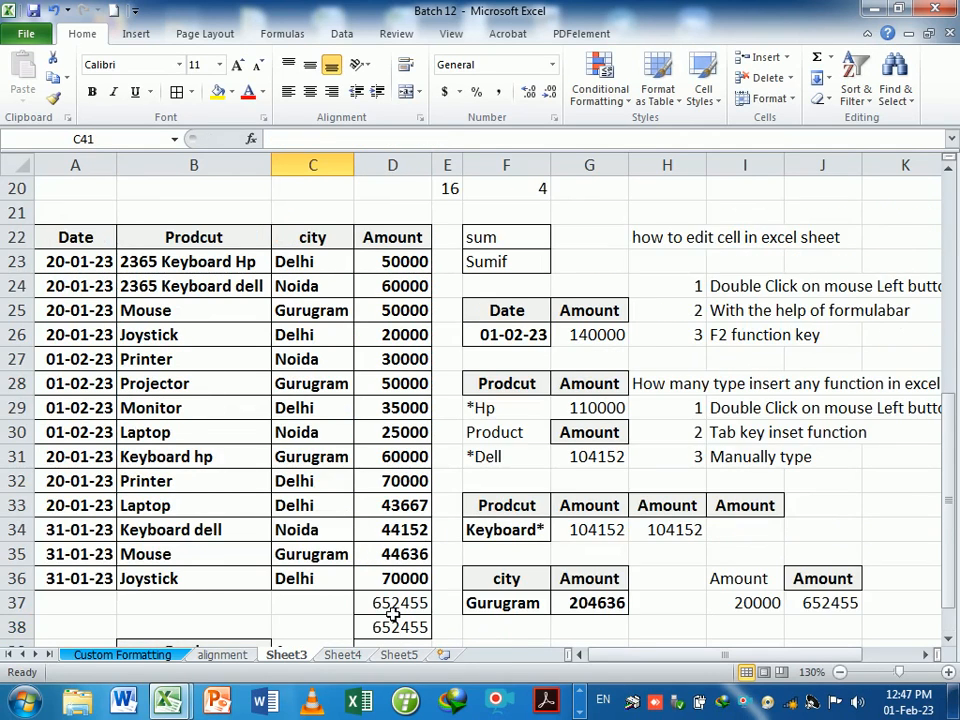
{"action": "scroll", "coordinate": [395, 617], "scroll_direction": "down", "scroll_amount": 1}
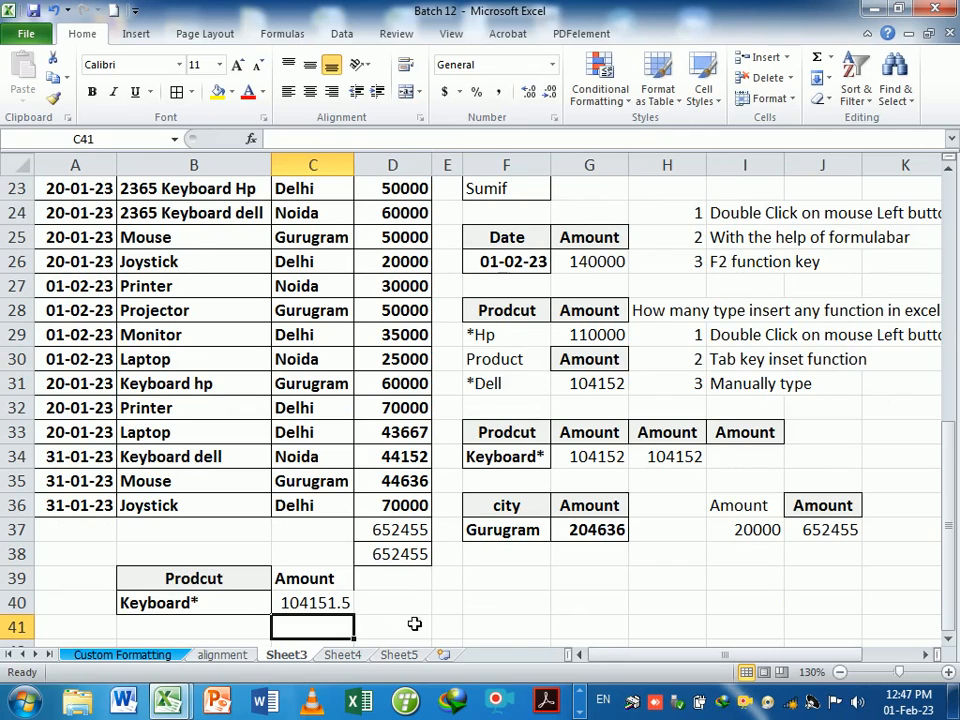
{"action": "left_click", "coordinate": [318, 610]}
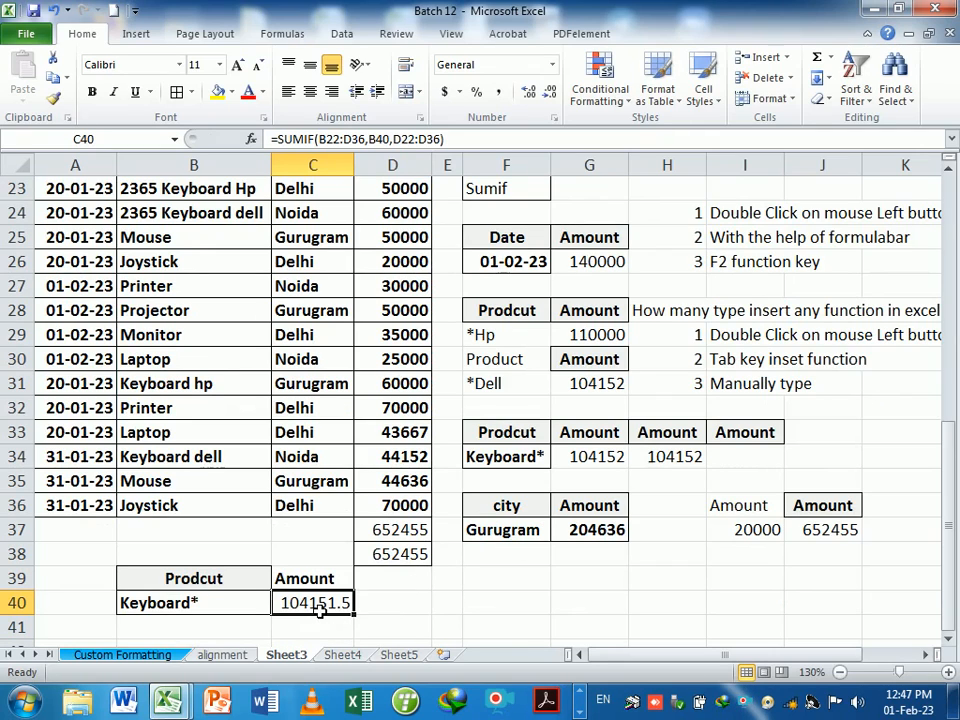
{"action": "left_click", "coordinate": [549, 93]}
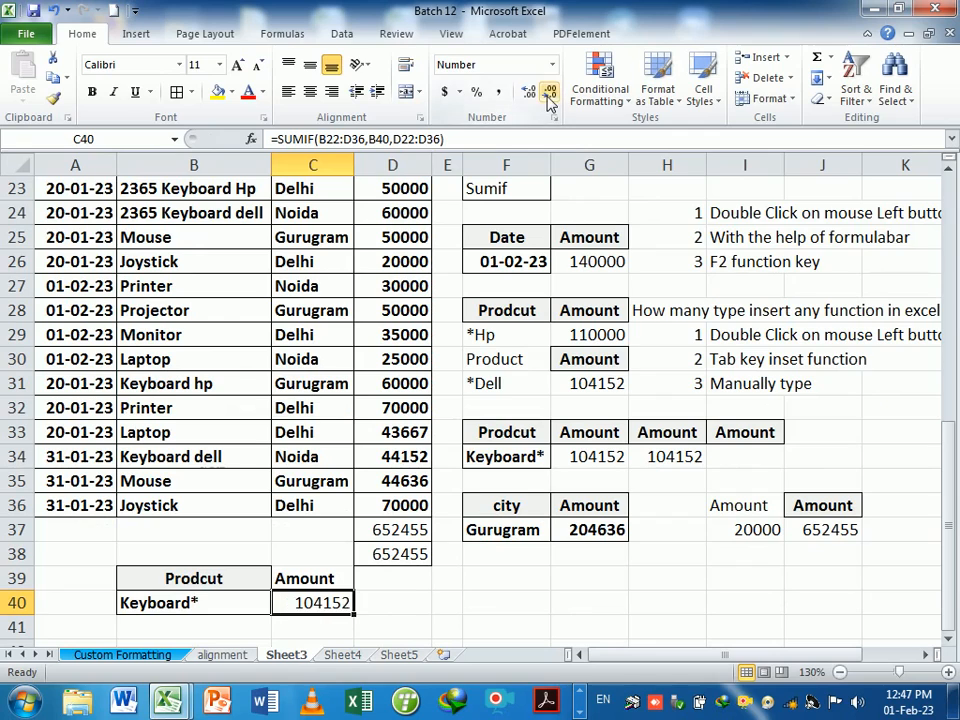
- Select the amounts in D31 and D34 together to compare their sum with the Keyboard* result
{"action": "left_click", "coordinate": [530, 603]}
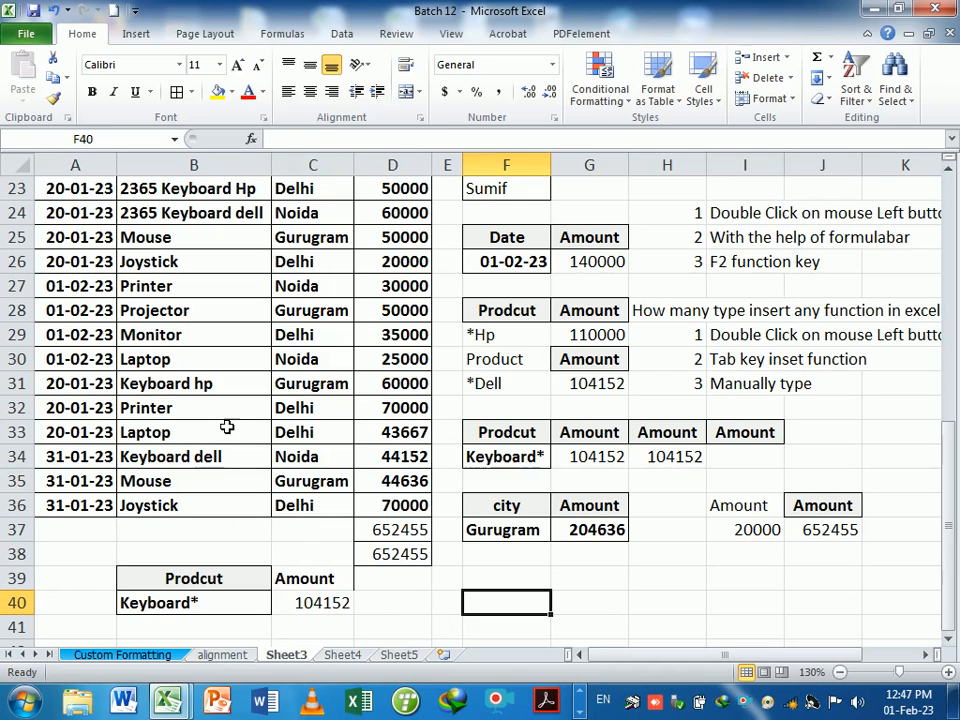
{"action": "left_click", "coordinate": [385, 383]}
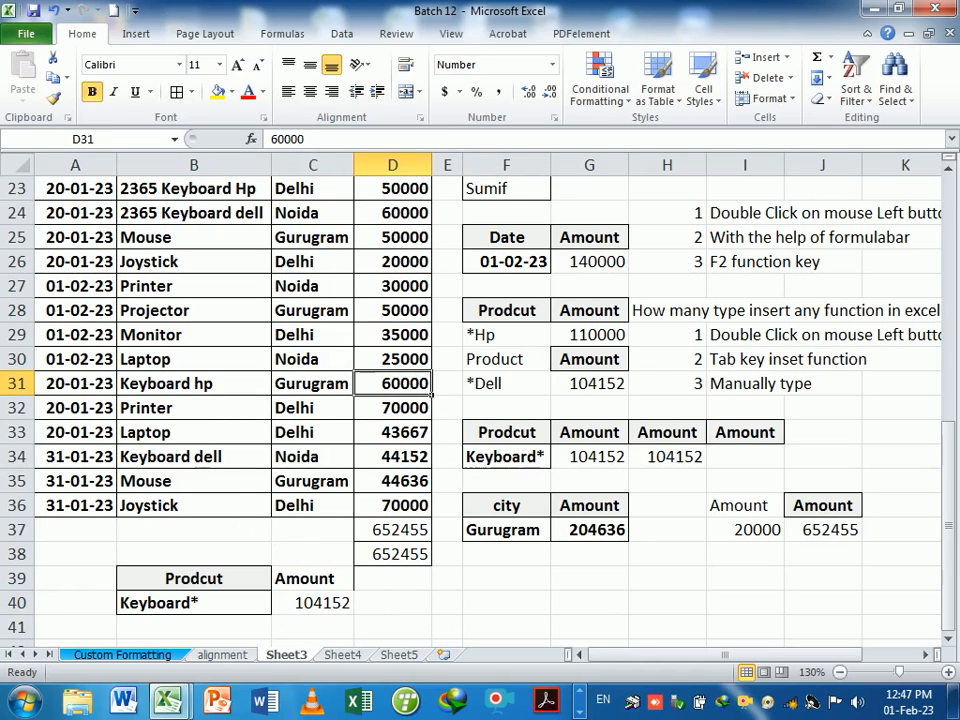
{"action": "left_click", "coordinate": [392, 456], "text": "ctrl"}
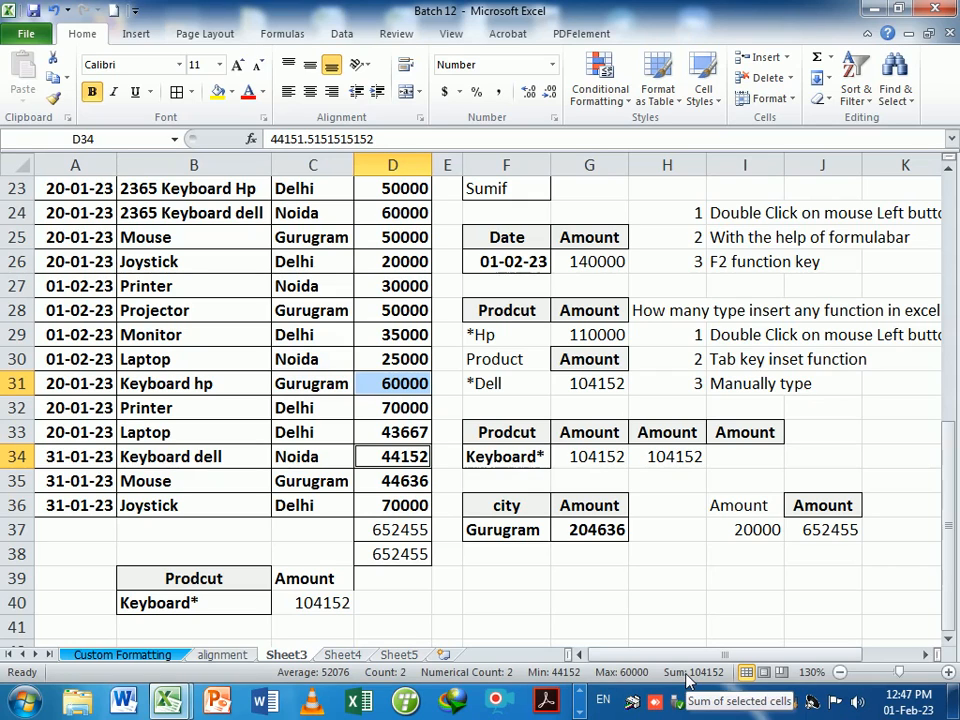
- Add an asterisk wildcard before the criterion in B40 so it reads *Keyboard*, and check the result in C40
{"action": "left_click", "coordinate": [202, 612]}
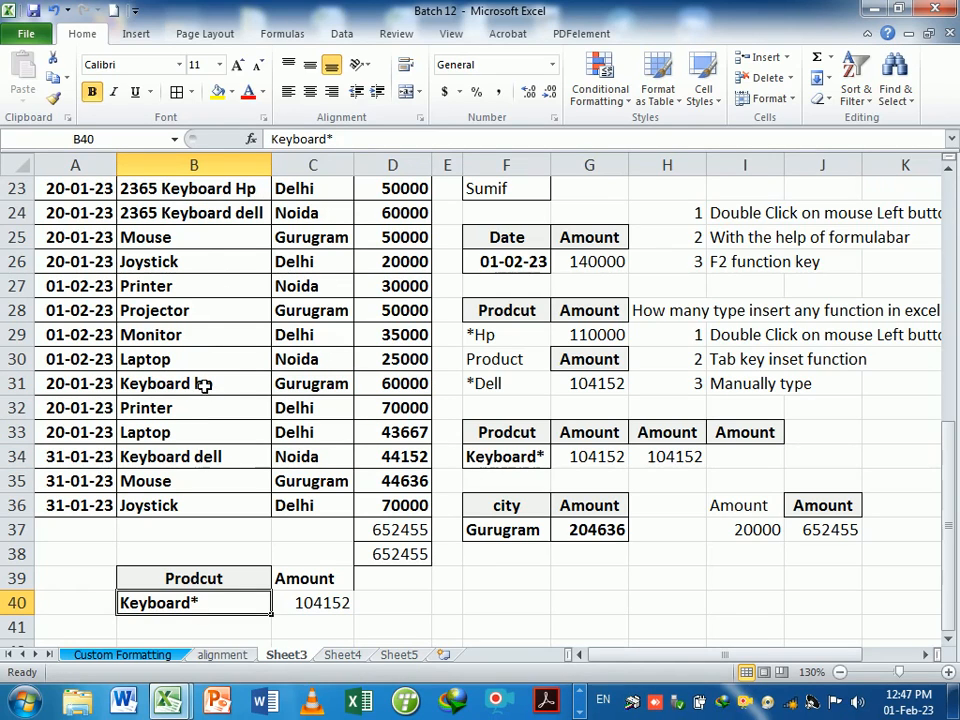
{"action": "double_click", "coordinate": [130, 607]}
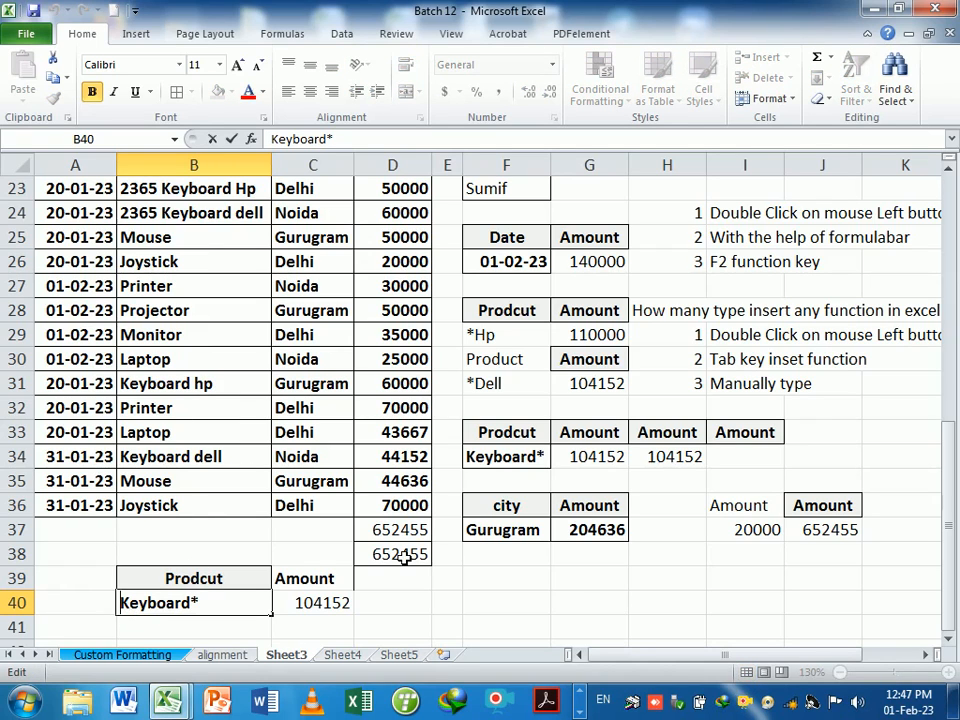
{"action": "type", "text": "*"}
{"action": "key", "text": "Return"}
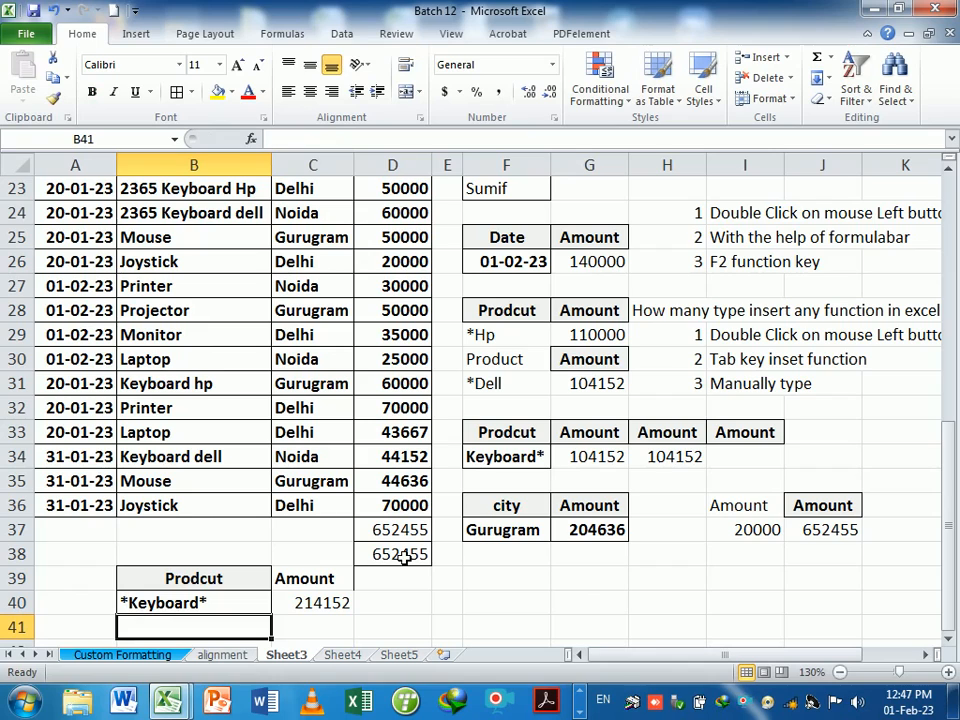
{"action": "left_click", "coordinate": [316, 612]}
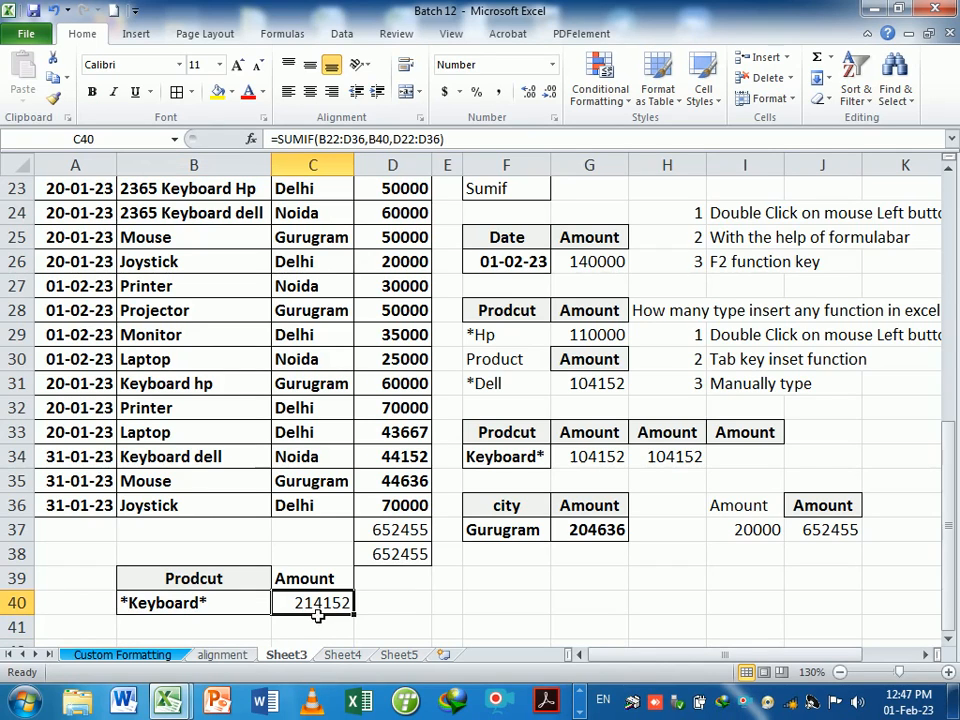
{"action": "left_click", "coordinate": [518, 587]}
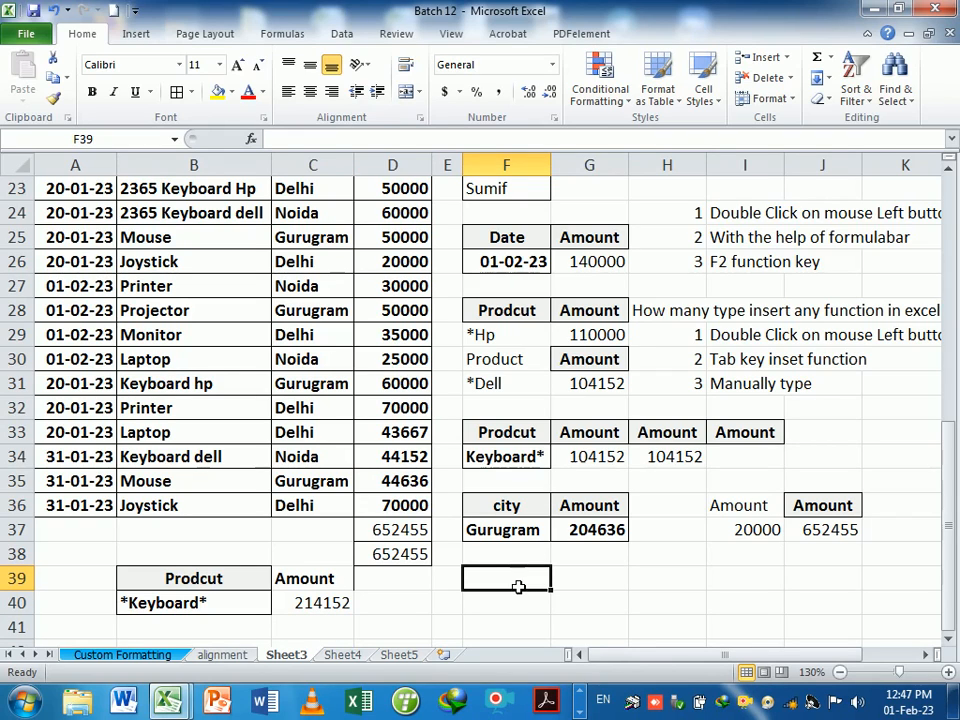
{"action": "left_click", "coordinate": [525, 611]}
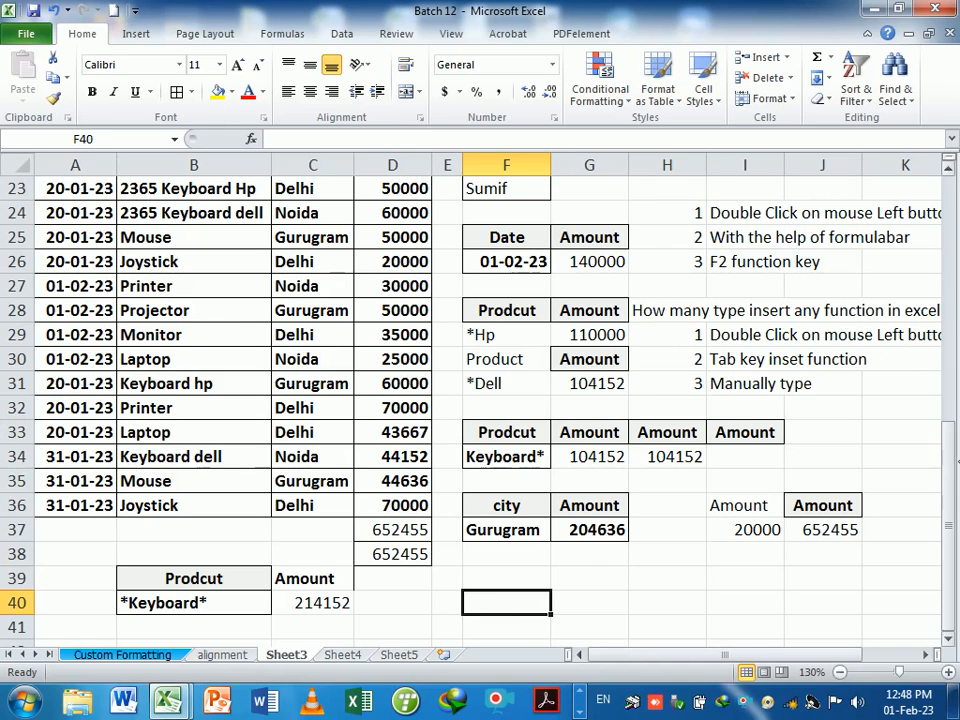
{"action": "left_click_drag", "start_coordinate": [950, 462], "coordinate": [950, 444]}
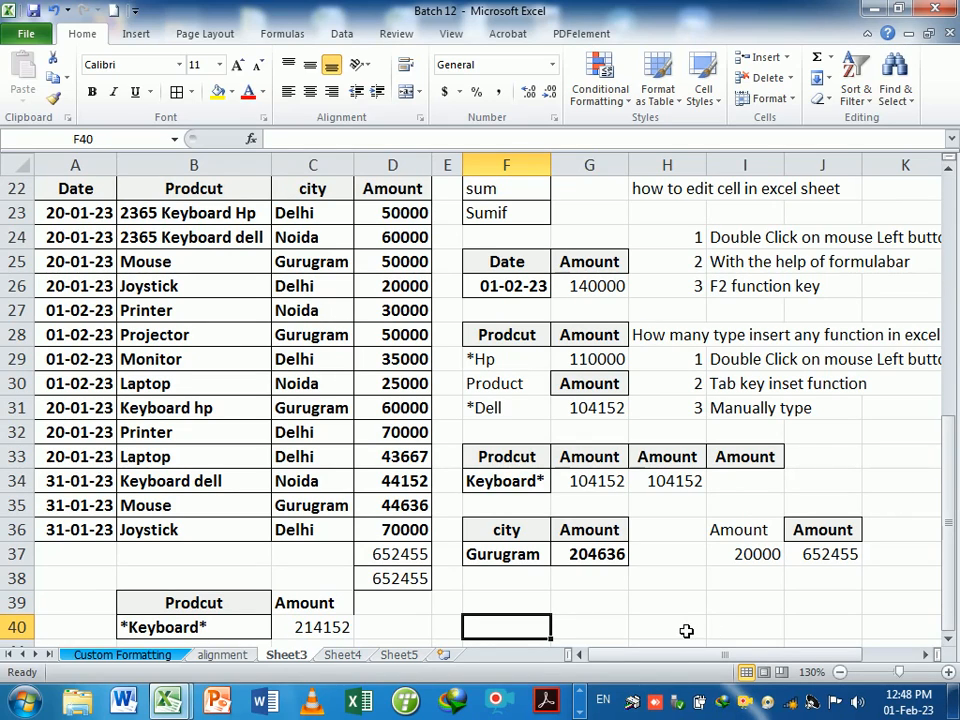
{"action": "left_click", "coordinate": [549, 487]}
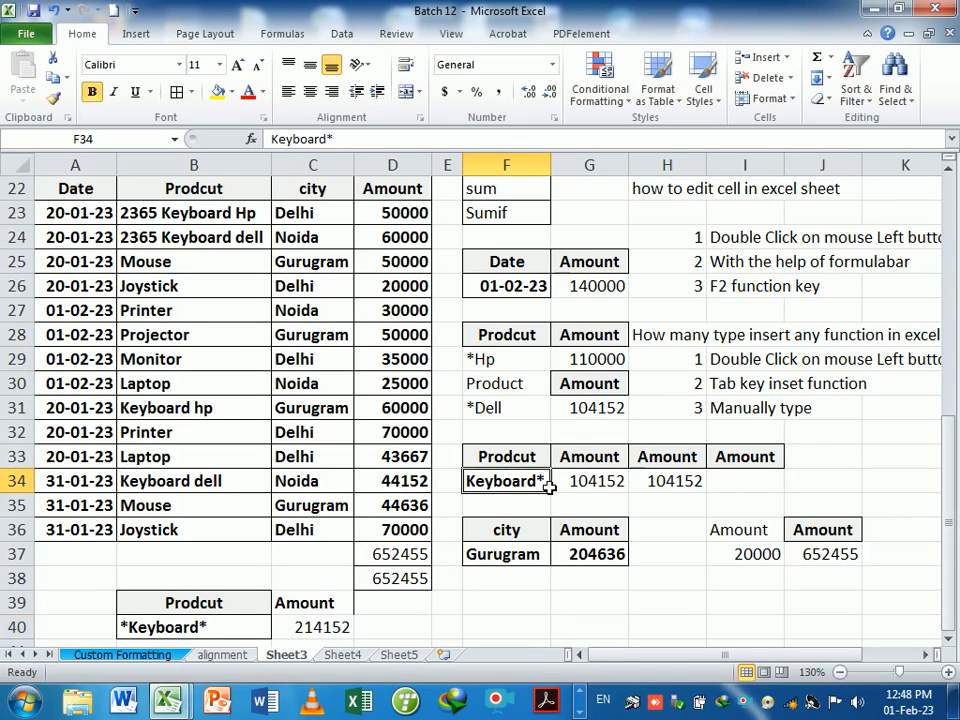
{"action": "left_click", "coordinate": [657, 578]}
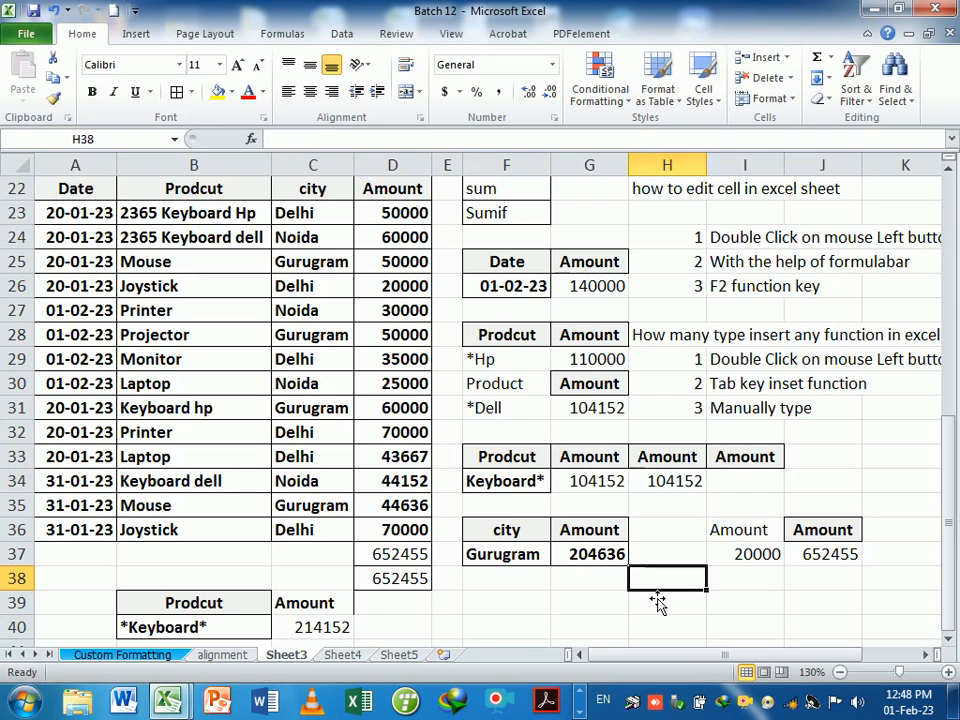